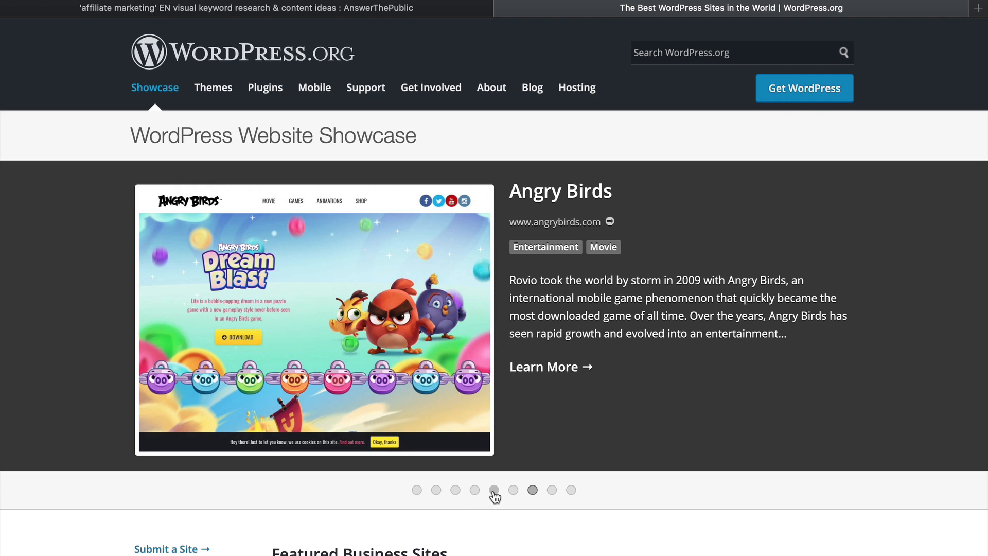
Examine The Village Voice in the WordPress Website Showcase, along with the featured business and recently added sites.
{"action": "left_click", "coordinate": [494, 490]}
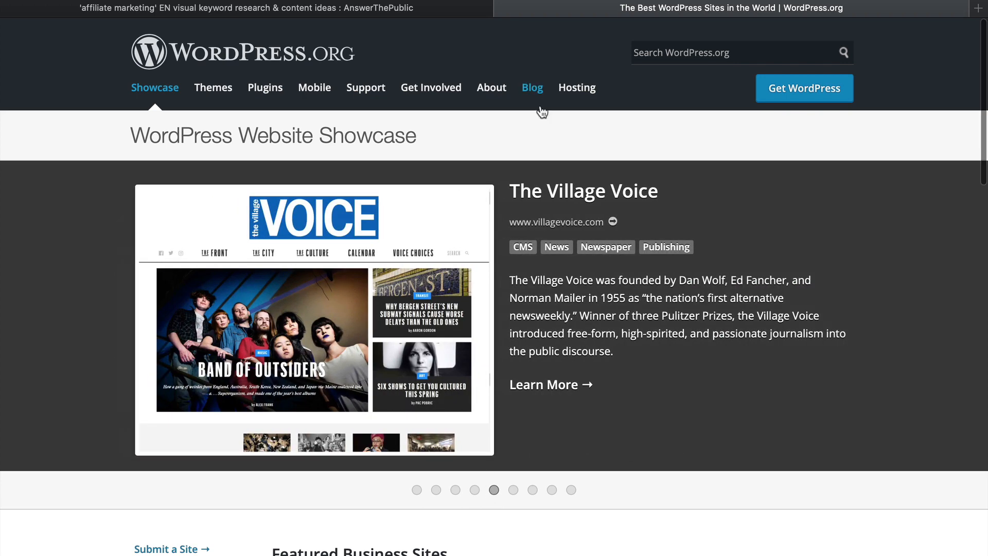
{"action": "scroll", "coordinate": [541, 111], "scroll_direction": "down", "scroll_amount": 3}
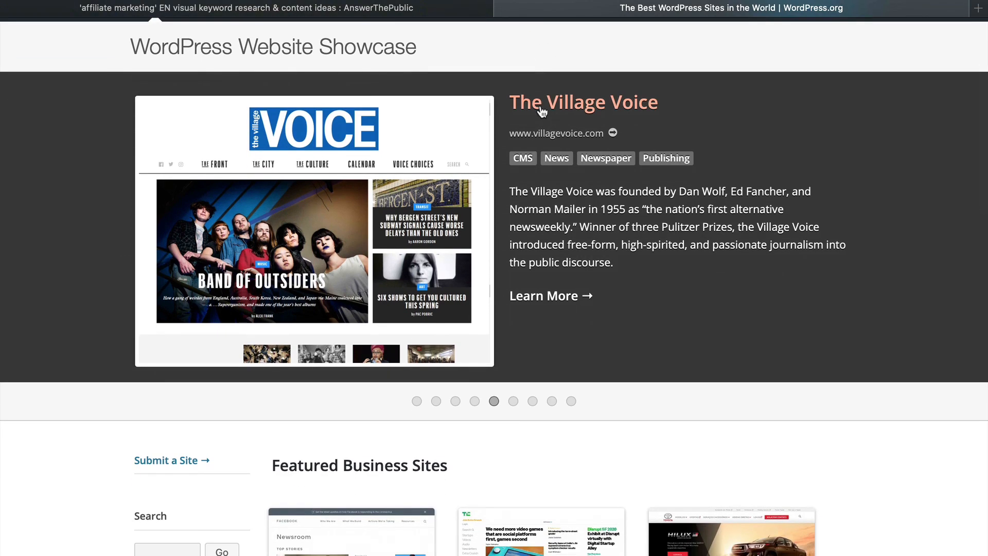
{"action": "scroll", "coordinate": [542, 112], "scroll_direction": "down", "scroll_amount": 5}
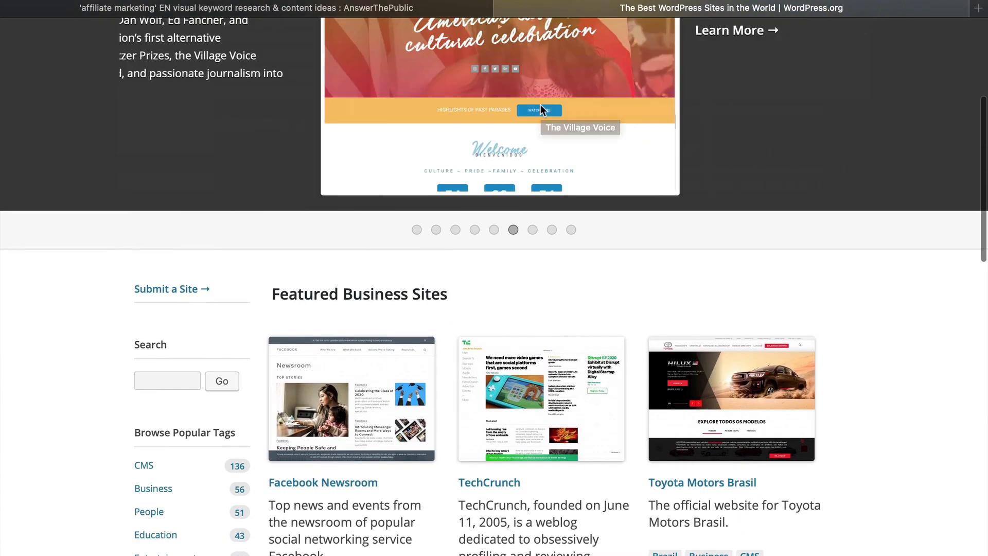
{"action": "scroll", "coordinate": [540, 107], "scroll_direction": "down", "scroll_amount": 6}
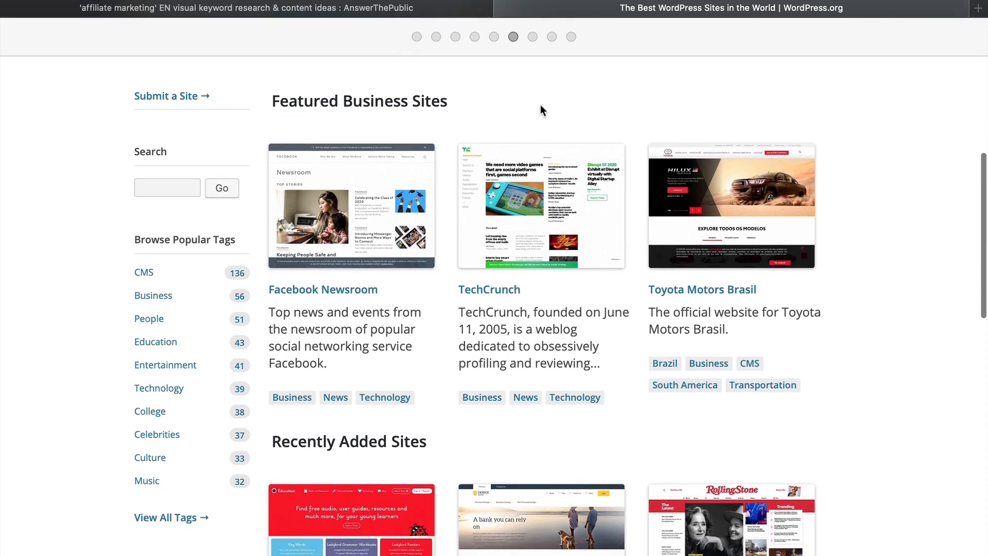
{"action": "scroll", "coordinate": [542, 110], "scroll_direction": "down", "scroll_amount": 2}
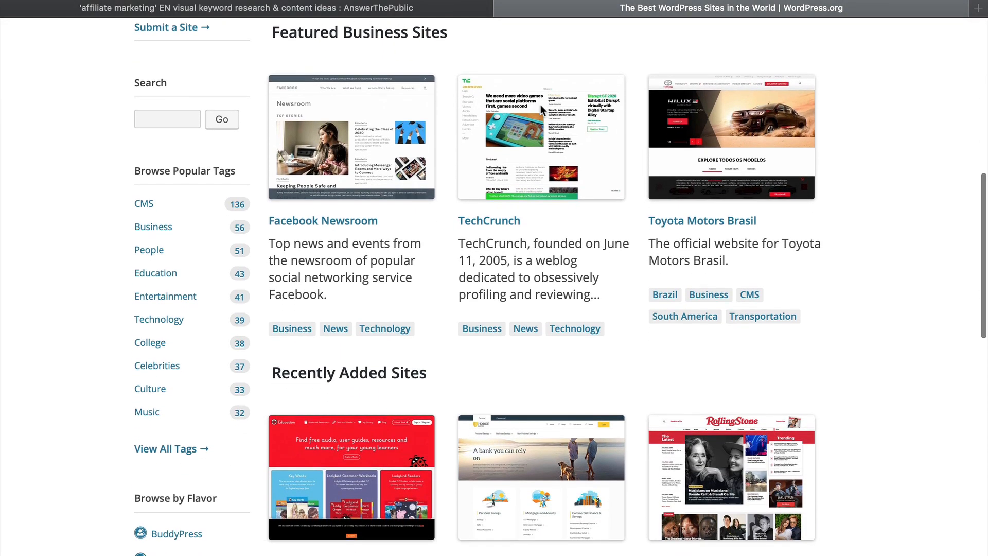
{"action": "scroll", "coordinate": [540, 104], "scroll_direction": "down", "scroll_amount": 5}
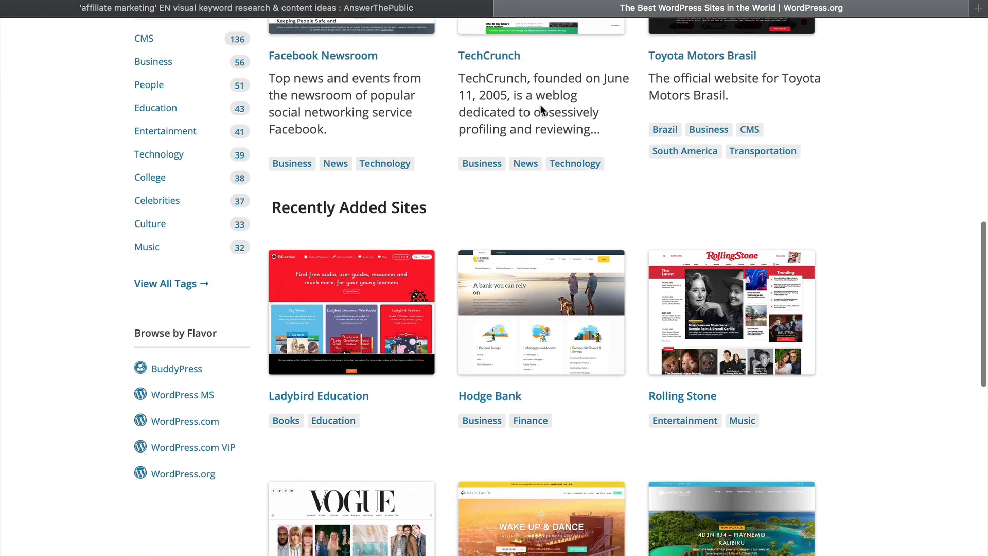
{"action": "scroll", "coordinate": [541, 104], "scroll_direction": "down", "scroll_amount": 5}
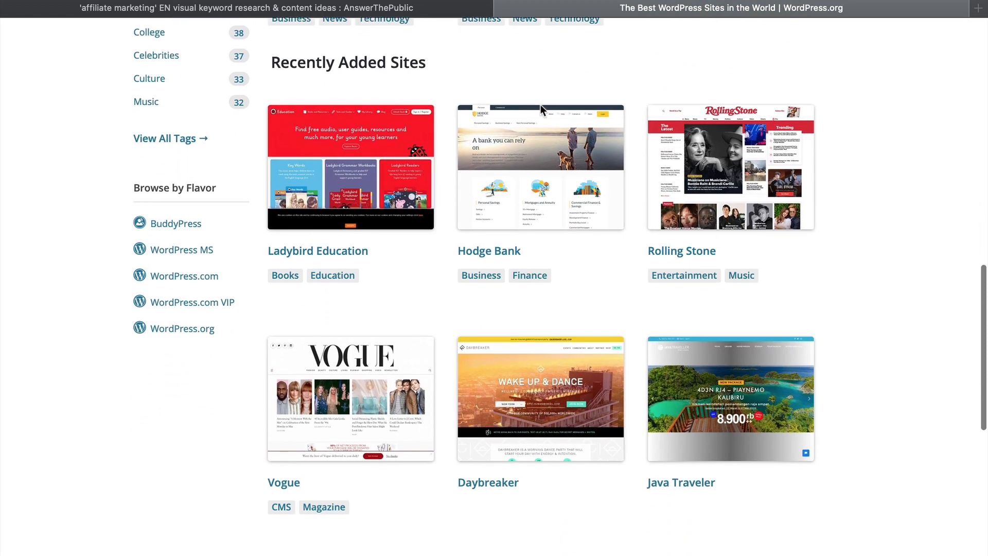
{"action": "scroll", "coordinate": [541, 104], "scroll_direction": "down", "scroll_amount": 4}
{"action": "scroll", "coordinate": [541, 110], "scroll_direction": "down", "scroll_amount": 5}
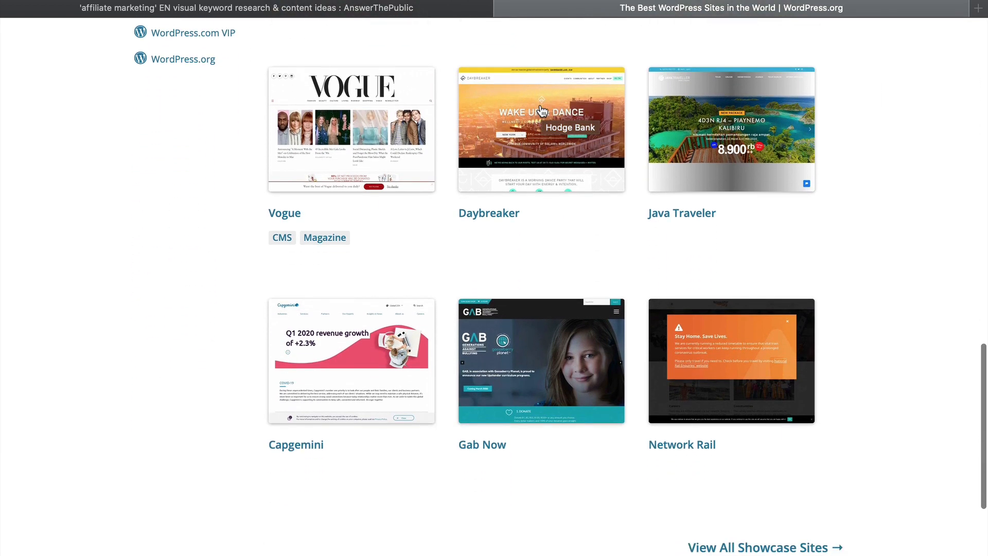
{"action": "scroll", "coordinate": [542, 111], "scroll_direction": "up", "scroll_amount": 4}
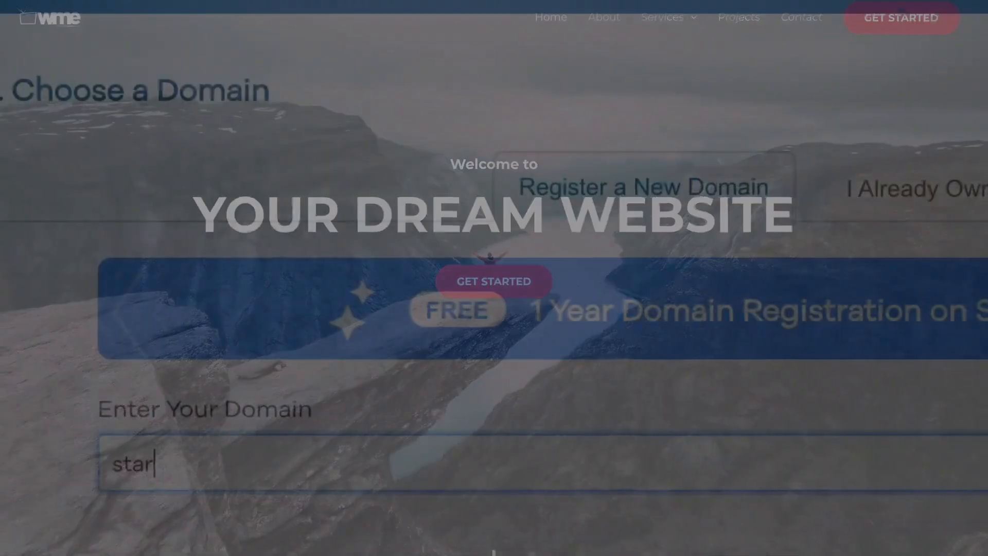
Enter startyourawesomesite as the new domain name to register.
{"action": "type", "text": "tyourawesom"}
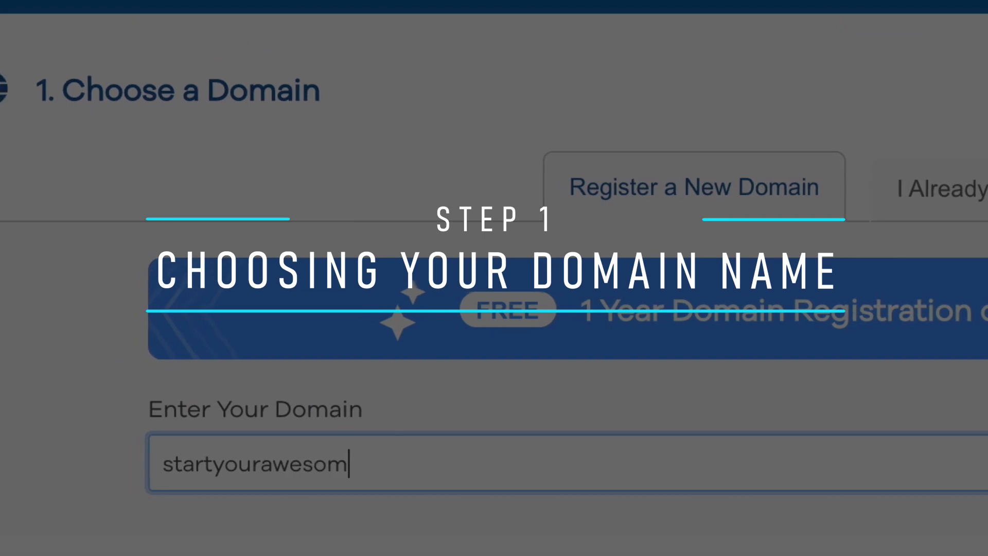
{"action": "type", "text": "esite"}
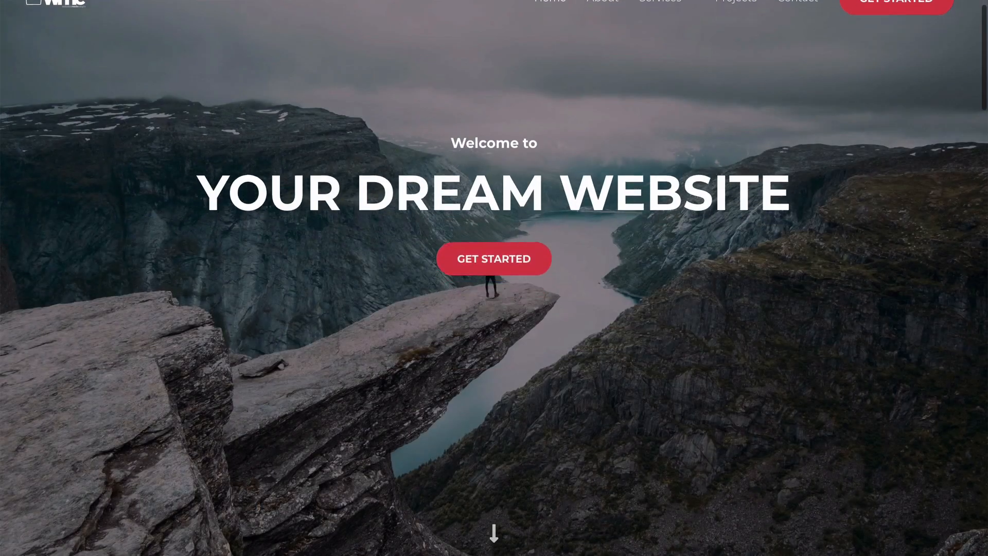
Examine the sample website's home page, from the welcome banner through the About Us and Services sections.
{"action": "scroll", "coordinate": [494, 278], "scroll_direction": "down", "scroll_amount": 2}
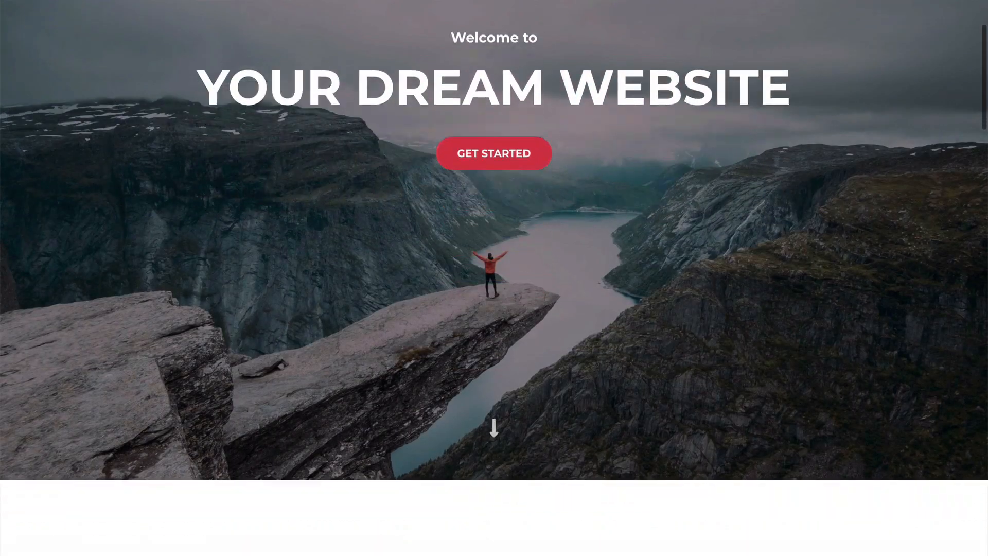
{"action": "scroll", "coordinate": [494, 278], "scroll_direction": "down", "scroll_amount": 6}
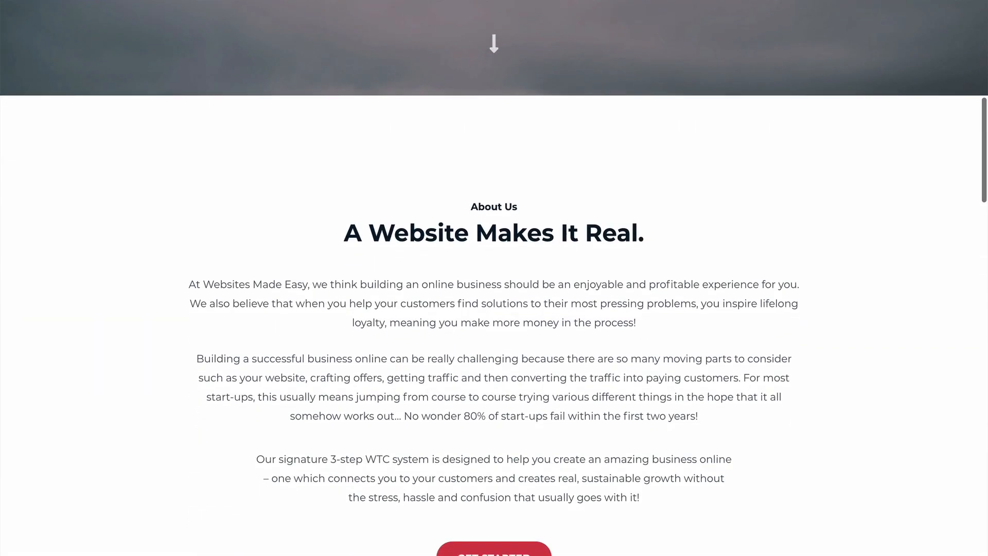
{"action": "scroll", "coordinate": [494, 278], "scroll_direction": "down", "scroll_amount": 2}
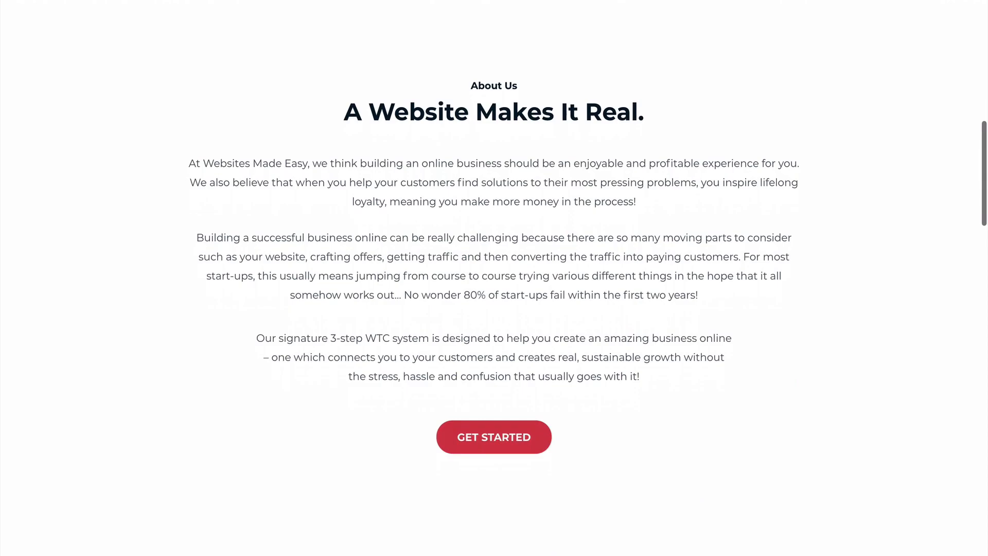
{"action": "scroll", "coordinate": [494, 278], "scroll_direction": "down", "scroll_amount": 8}
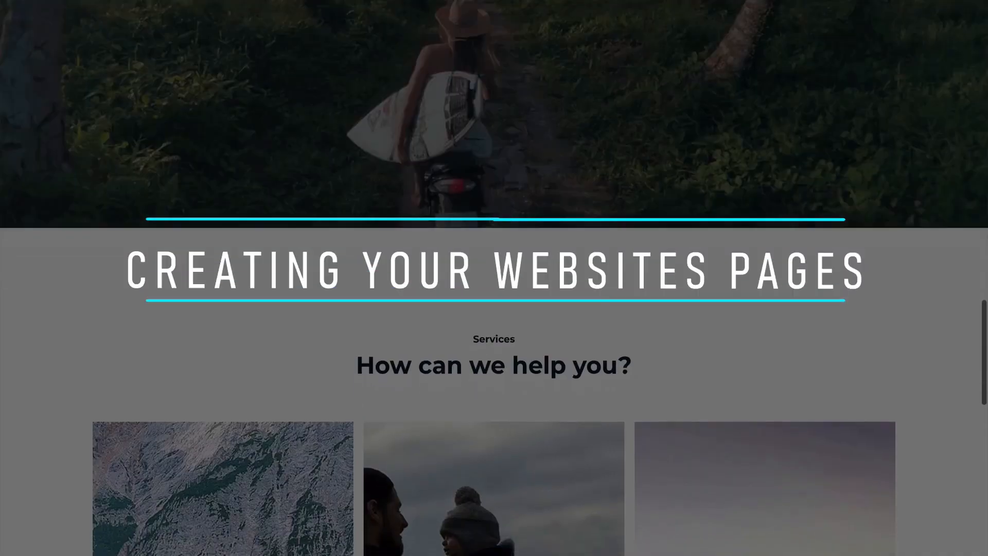
{"action": "scroll", "coordinate": [494, 278], "scroll_direction": "down", "scroll_amount": 3}
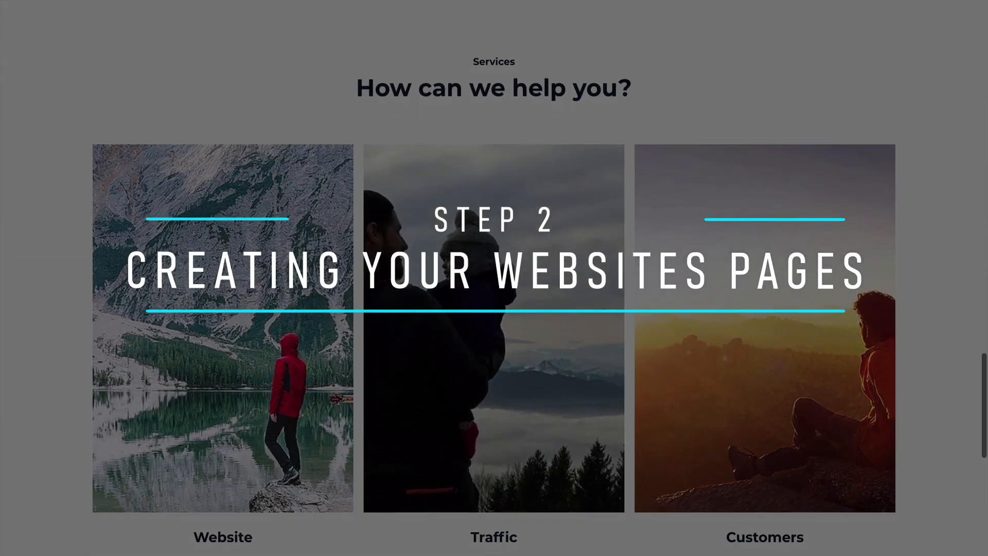
{"action": "scroll", "coordinate": [494, 278], "scroll_direction": "down", "scroll_amount": 6}
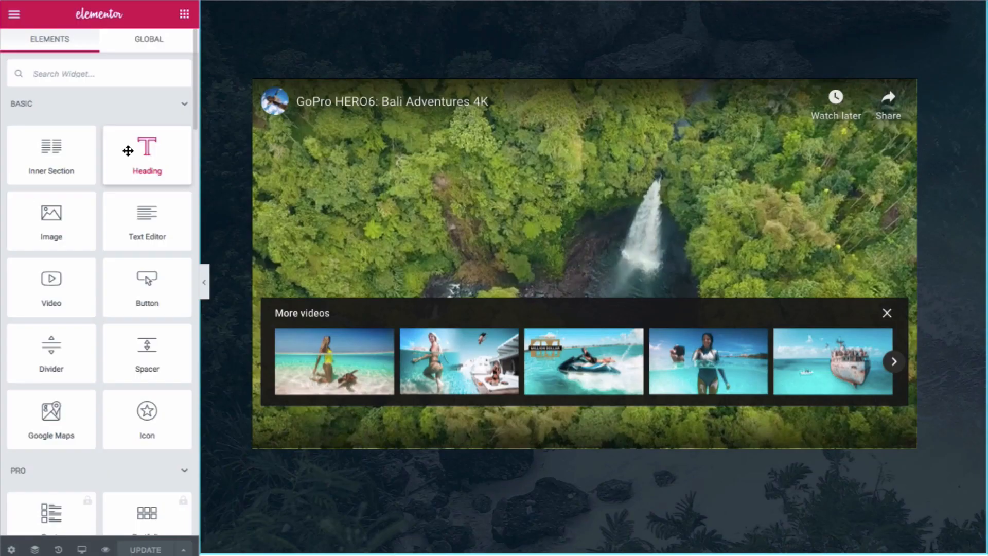
Add a Heading widget above the page's video and select the "YOUR DREAM WEBSITE" banner heading in the mobile preview.
{"action": "left_click_drag", "start_coordinate": [126, 149], "coordinate": [496, 87]}
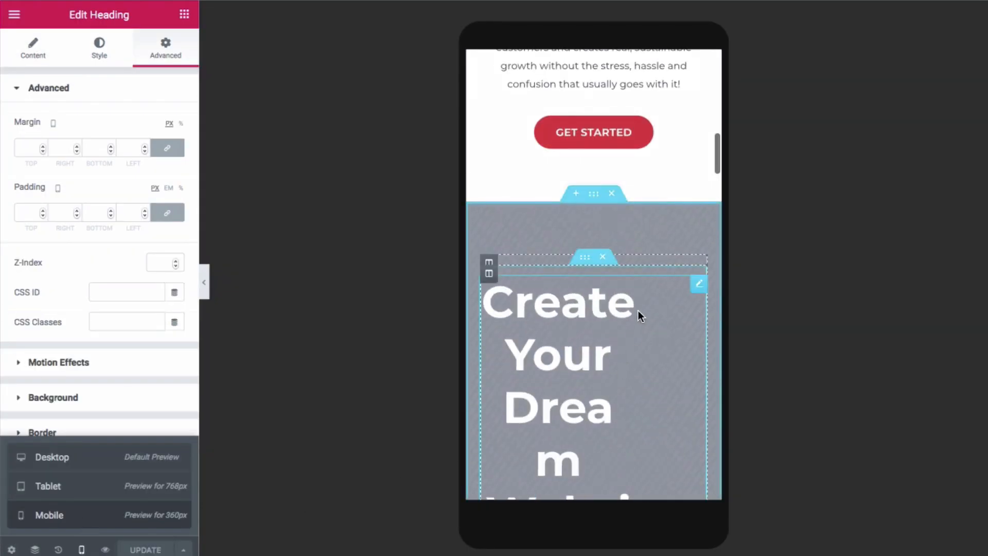
{"action": "scroll", "coordinate": [638, 312], "scroll_direction": "up", "scroll_amount": 10}
{"action": "scroll", "coordinate": [638, 316], "scroll_direction": "up", "scroll_amount": 2}
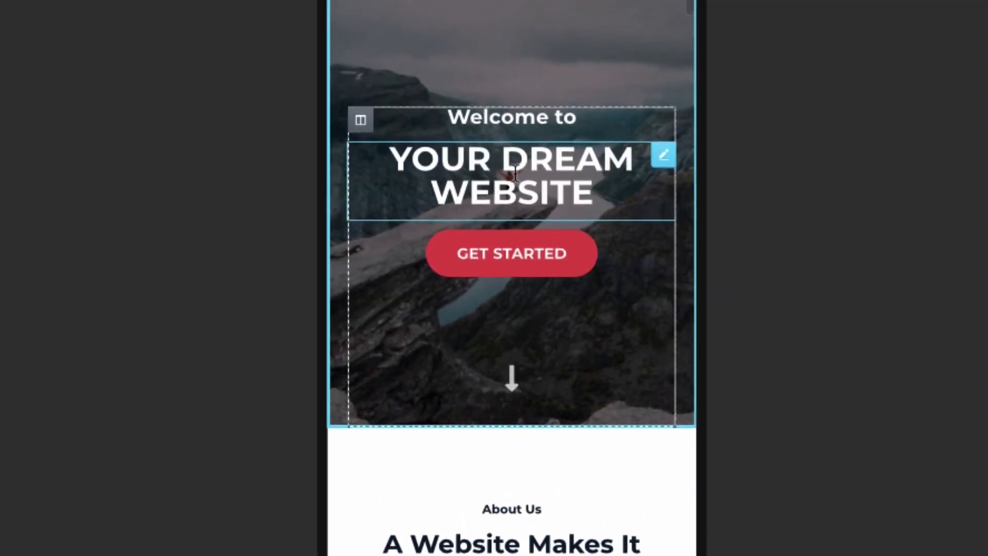
{"action": "left_click", "coordinate": [516, 164]}
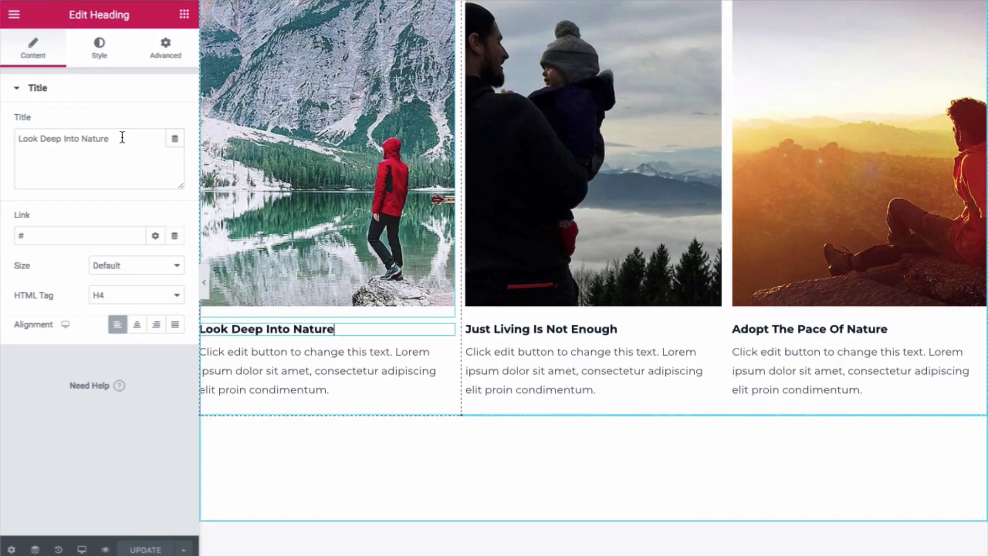
Change the first service heading's title to Website, centre it and open its style settings.
{"action": "triple_click", "coordinate": [122, 137]}
{"action": "type", "text": "Website"}
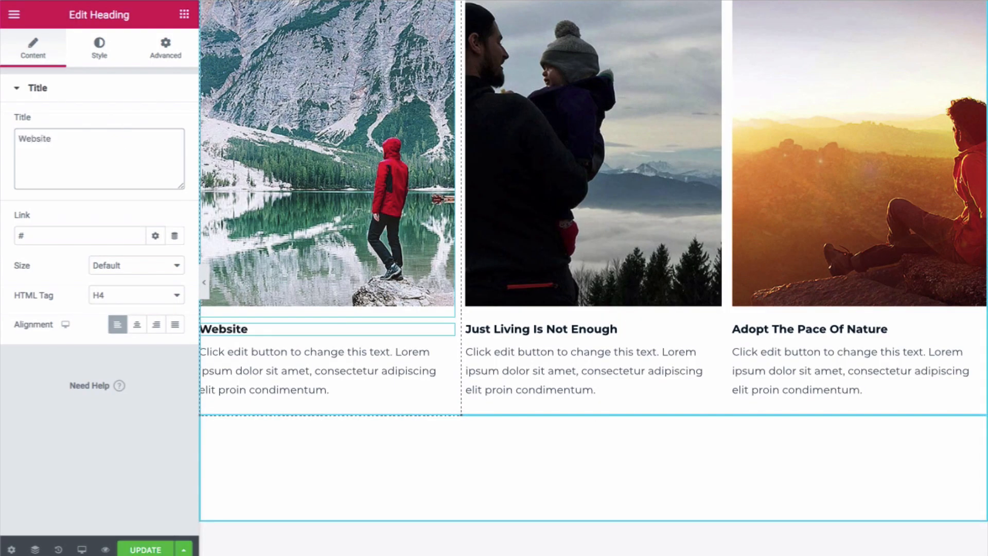
{"action": "left_click", "coordinate": [137, 325]}
{"action": "left_click", "coordinate": [105, 56]}
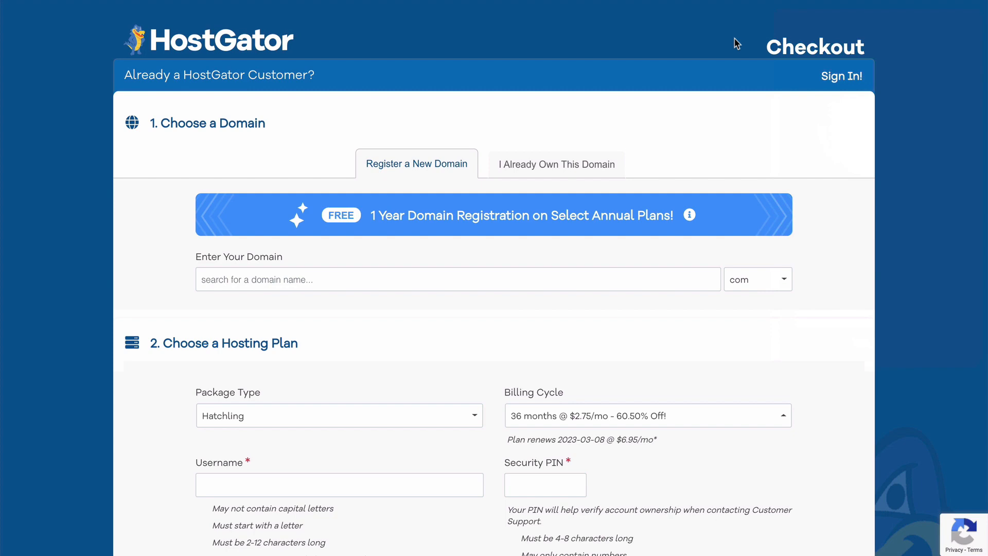
Check the domain extension choices on the HostGator checkout and set the hosting billing cycle to 12 months.
{"action": "left_click", "coordinate": [757, 279]}
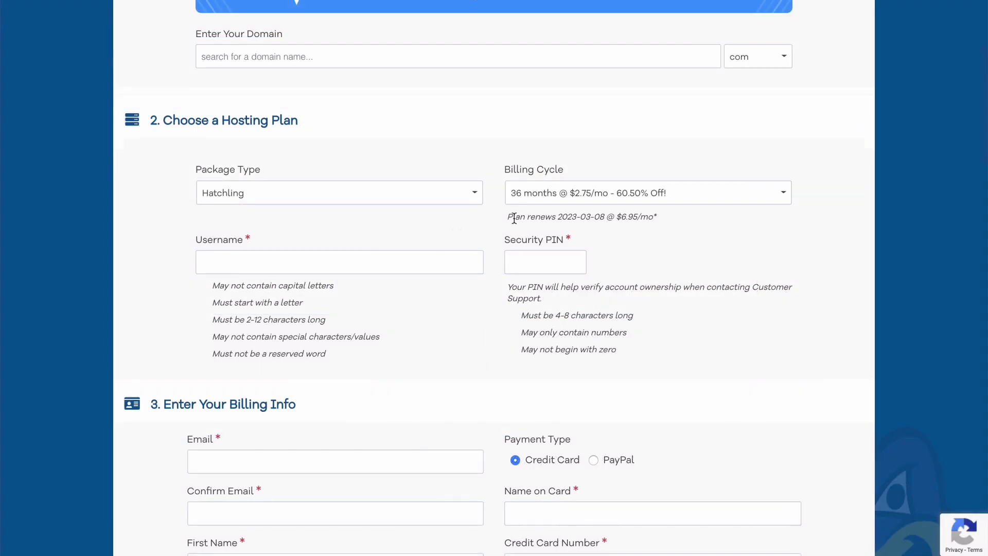
{"action": "left_click", "coordinate": [557, 200]}
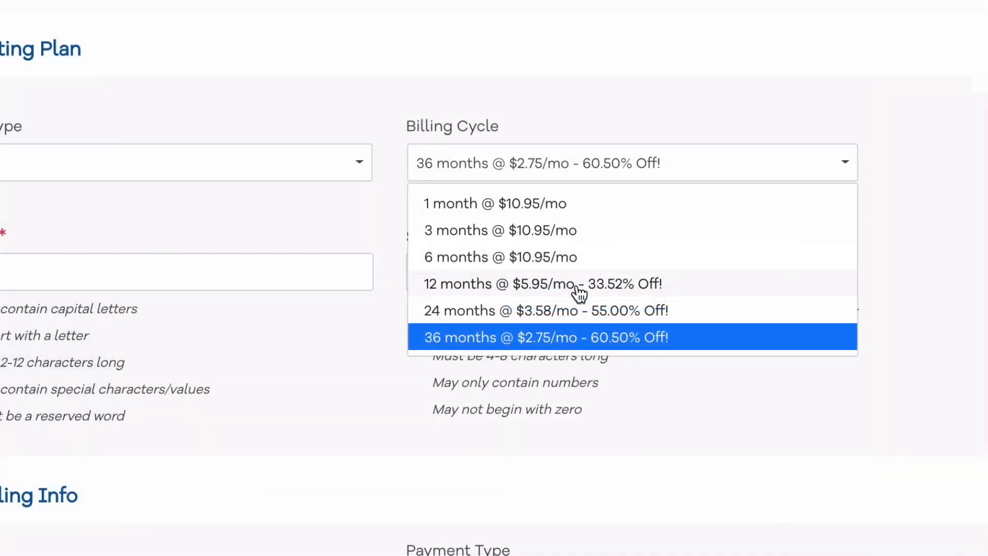
{"action": "left_click", "coordinate": [612, 270]}
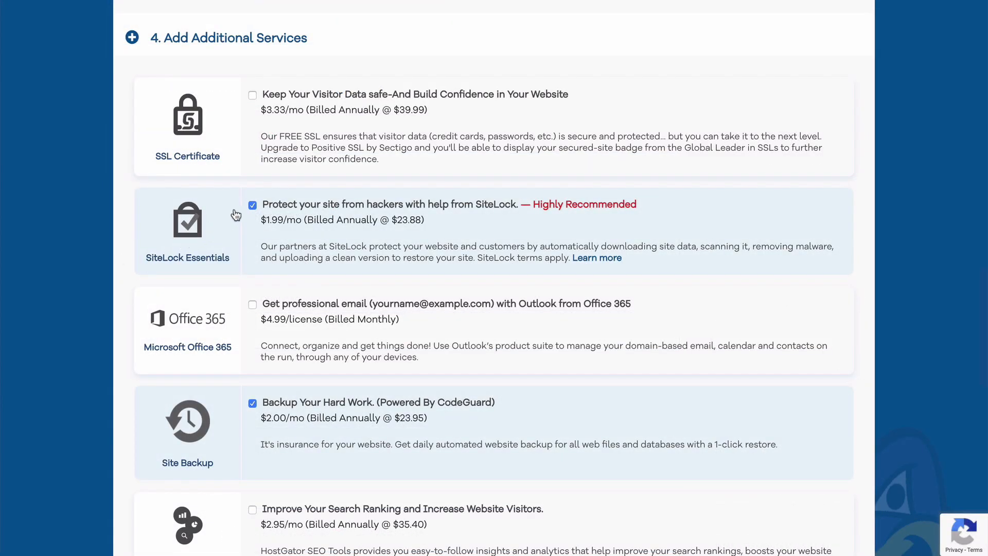
Remove the SiteLock Essentials and Site Backup add-ons from the hosting order.
{"action": "left_click", "coordinate": [252, 206]}
{"action": "scroll", "coordinate": [252, 211], "scroll_direction": "down", "scroll_amount": 3}
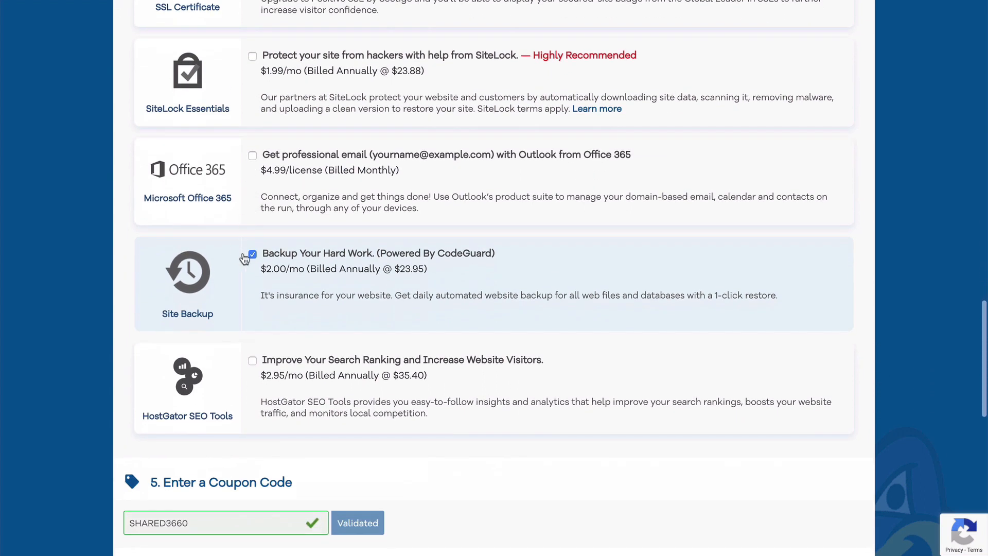
{"action": "left_click", "coordinate": [252, 254]}
{"action": "scroll", "coordinate": [255, 261], "scroll_direction": "down", "scroll_amount": 3}
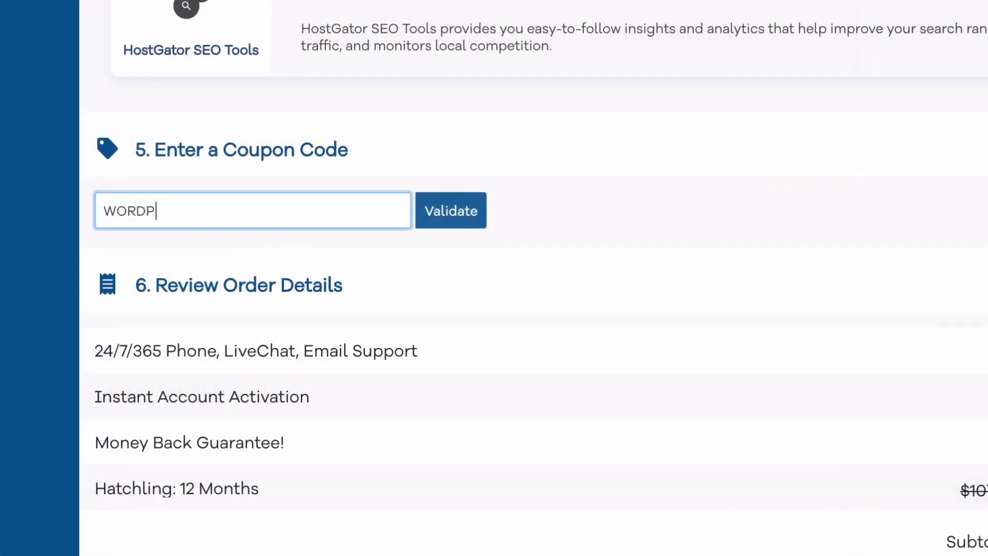
Validate the coupon code WORDPRESSHERO and choose the discounted 12-month billing cycle at $3.58/mo.
{"action": "type", "text": "RESSHERO"}
{"action": "left_click", "coordinate": [453, 223]}
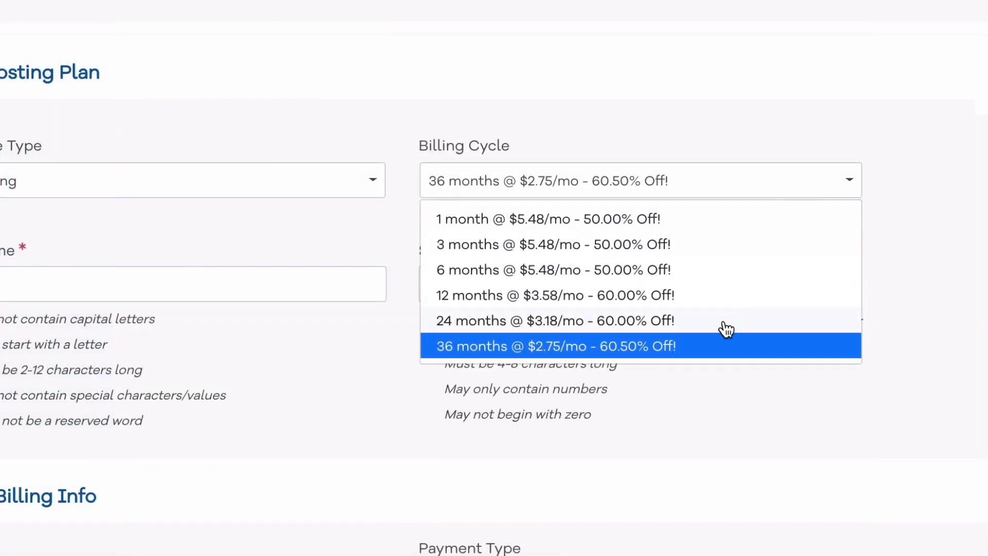
{"action": "left_click", "coordinate": [690, 302]}
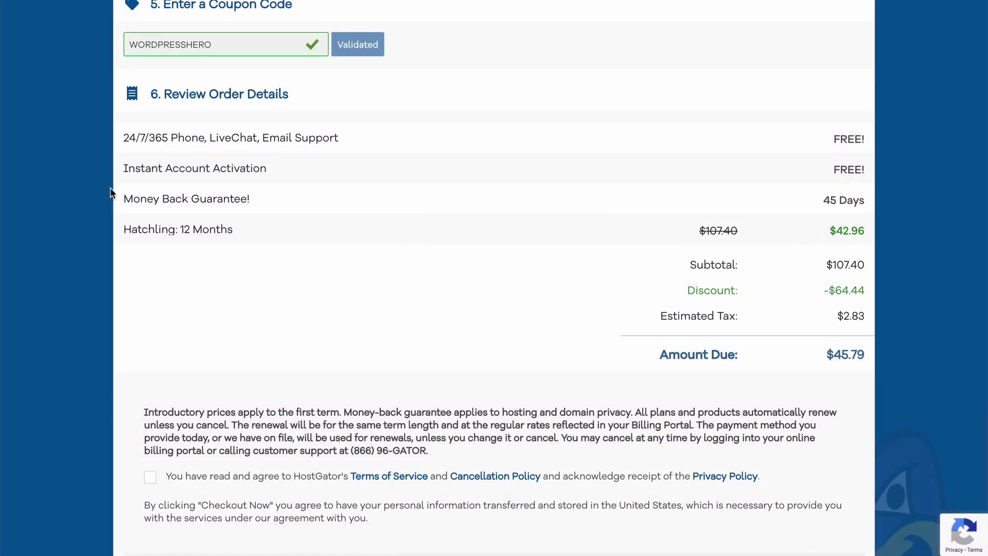
Accept HostGator's Terms of Service, Cancellation Policy and Privacy Policy for the order.
{"action": "scroll", "coordinate": [112, 193], "scroll_direction": "down", "scroll_amount": 4}
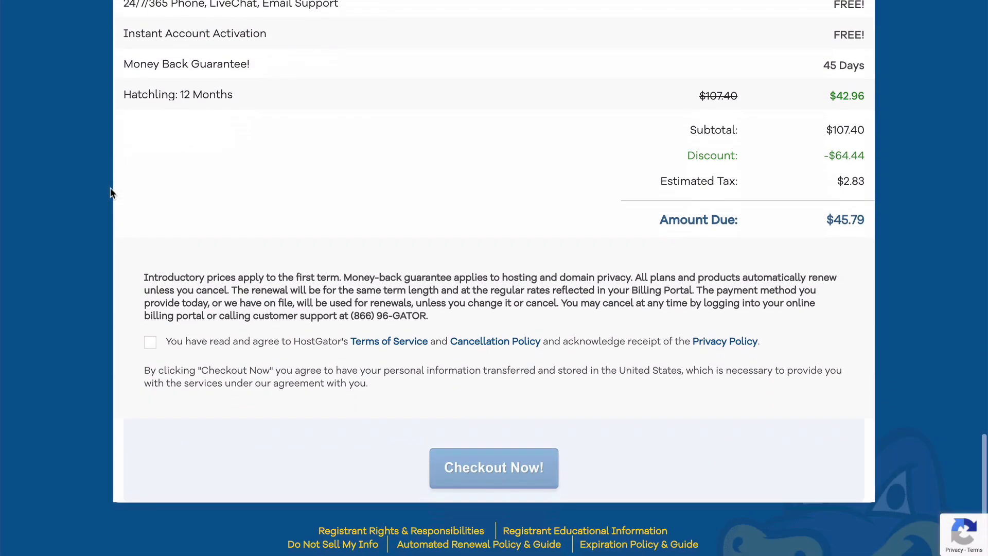
{"action": "left_click", "coordinate": [150, 286]}
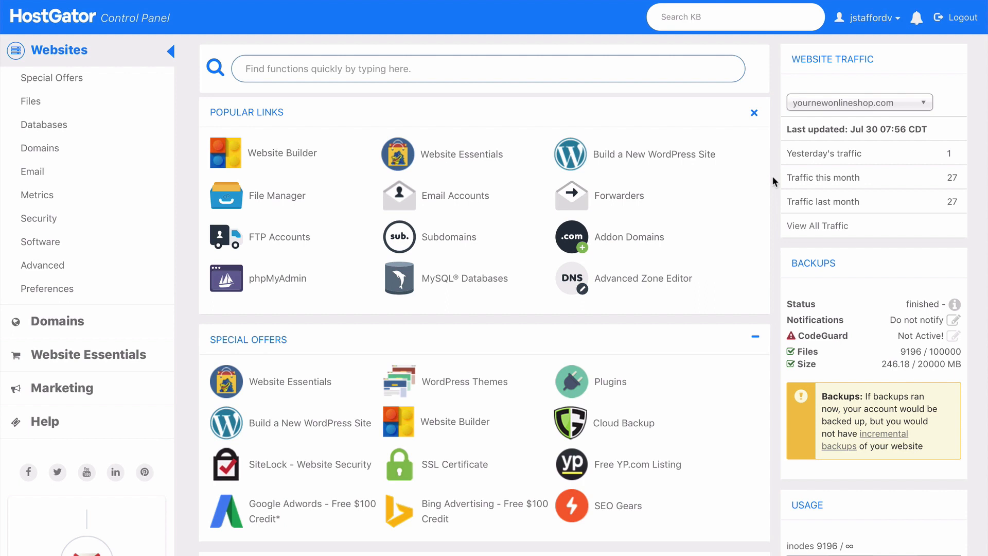
Find the PHP Selector among the hosting software tools and review the PHP versions offered for processing .php files.
{"action": "scroll", "coordinate": [772, 176], "scroll_direction": "down", "scroll_amount": 5}
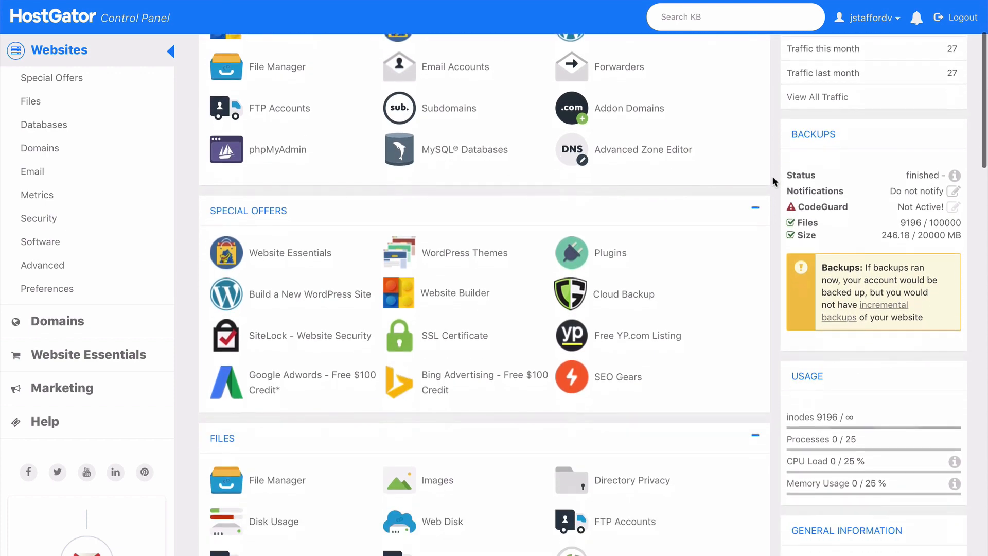
{"action": "scroll", "coordinate": [772, 180], "scroll_direction": "down", "scroll_amount": 10}
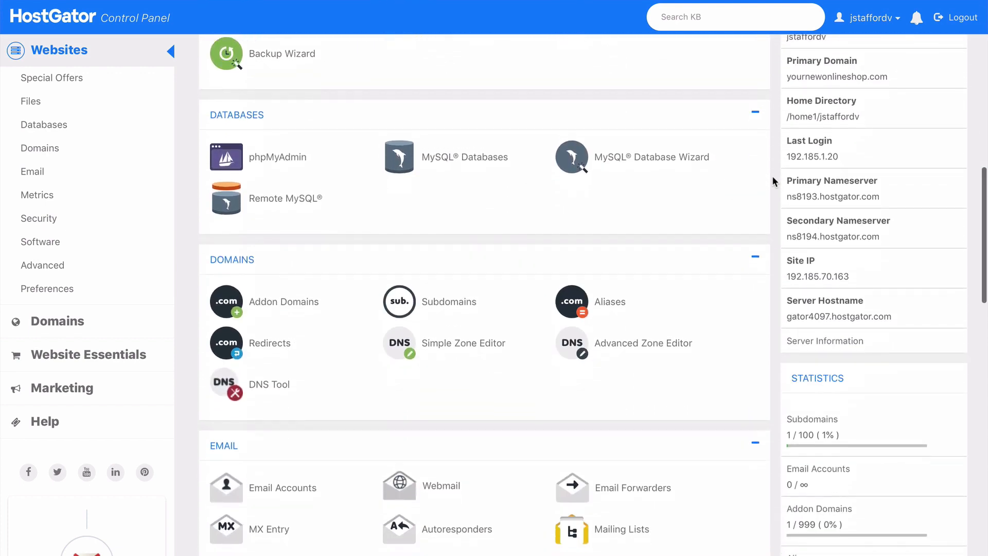
{"action": "scroll", "coordinate": [773, 179], "scroll_direction": "down", "scroll_amount": 10}
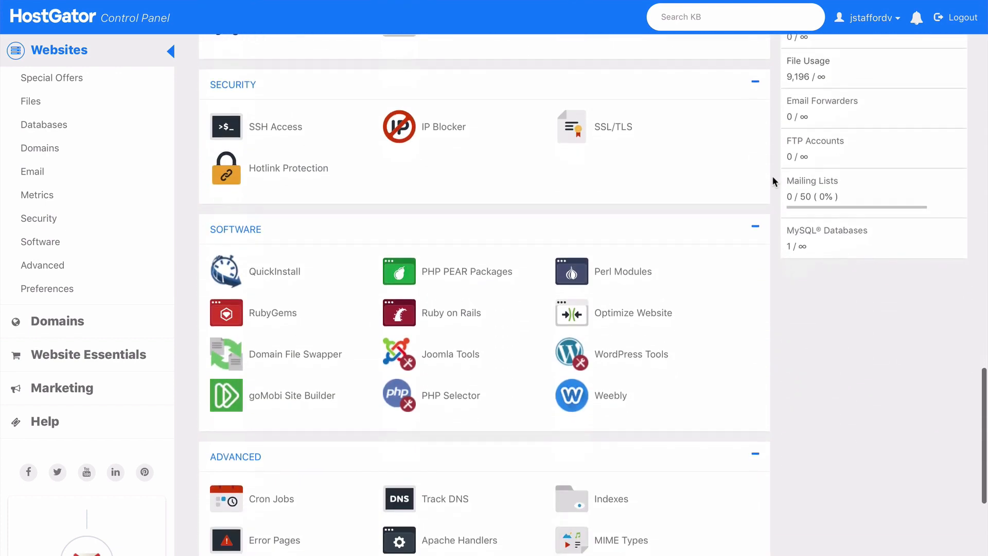
{"action": "scroll", "coordinate": [772, 180], "scroll_direction": "up", "scroll_amount": 1}
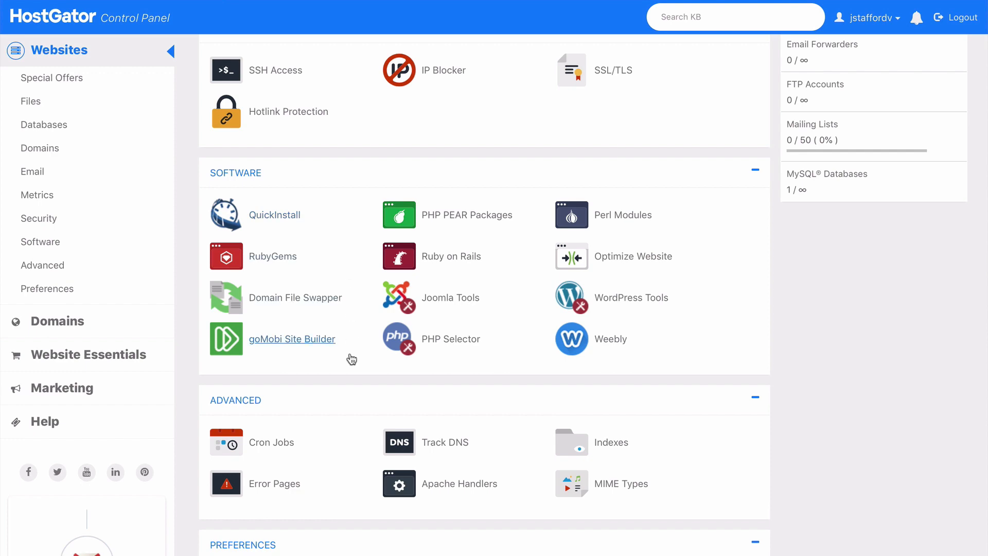
{"action": "left_click", "coordinate": [451, 339]}
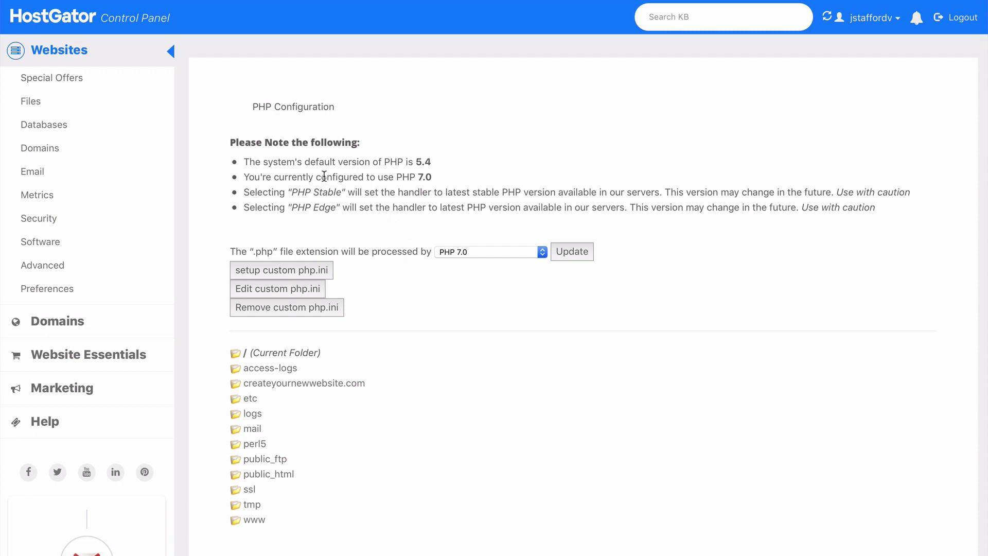
{"action": "left_click", "coordinate": [474, 252]}
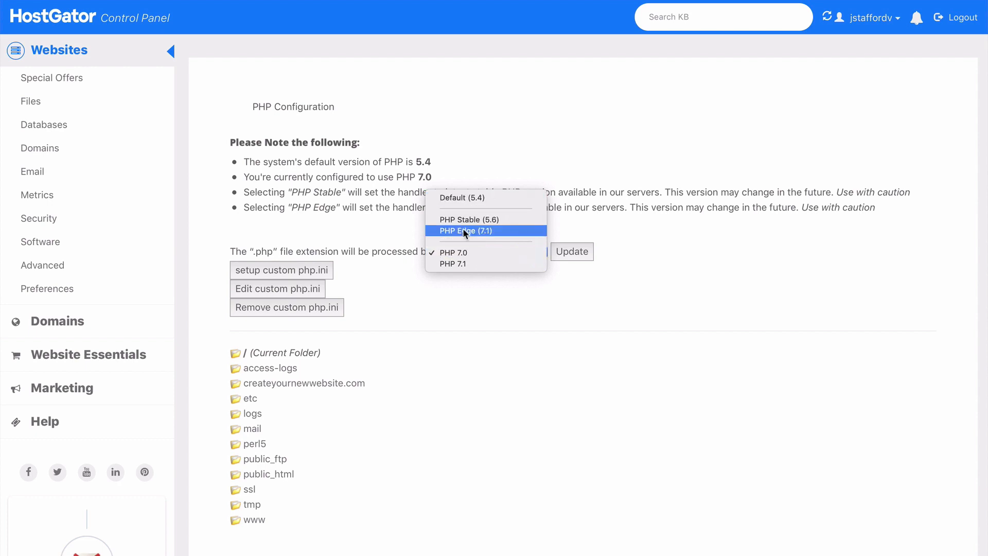
{"action": "left_click", "coordinate": [498, 278]}
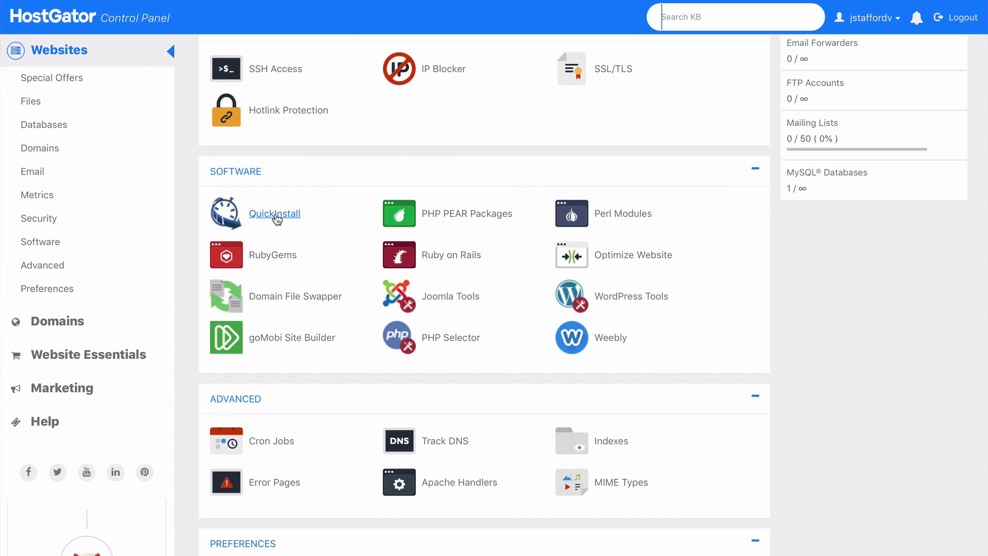
Install WordPress on createyournewwebsite.com through QuickInstall.
{"action": "left_click", "coordinate": [277, 219]}
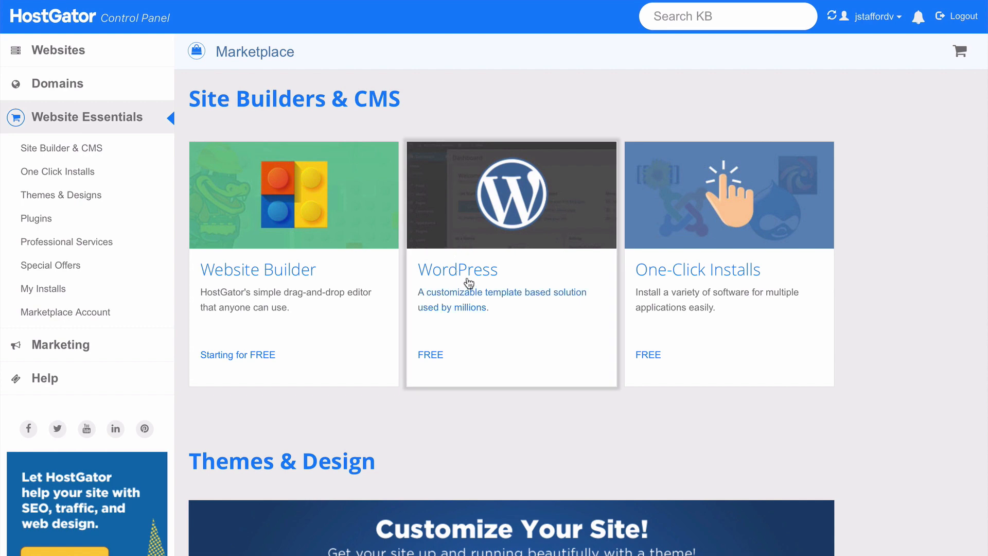
{"action": "left_click", "coordinate": [501, 279]}
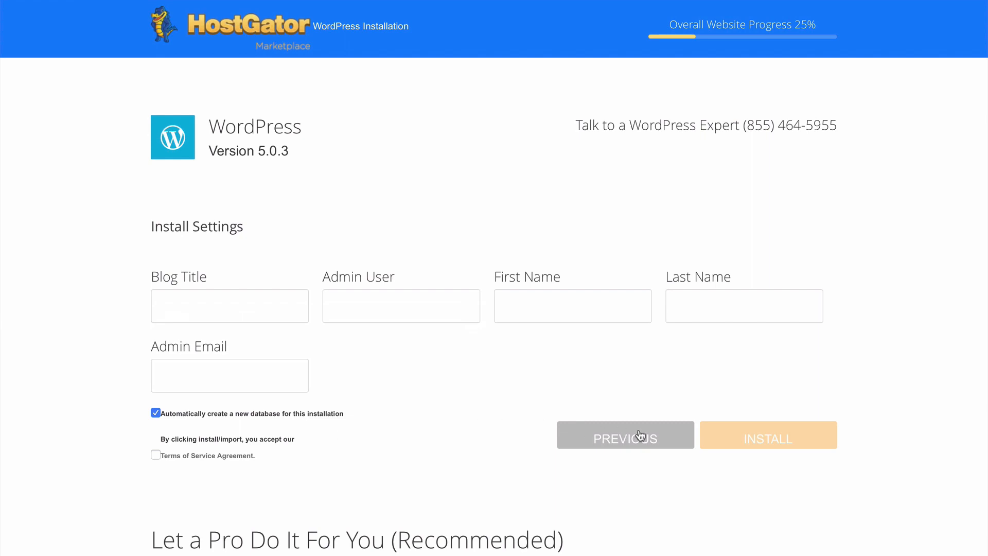
{"action": "left_click", "coordinate": [741, 441]}
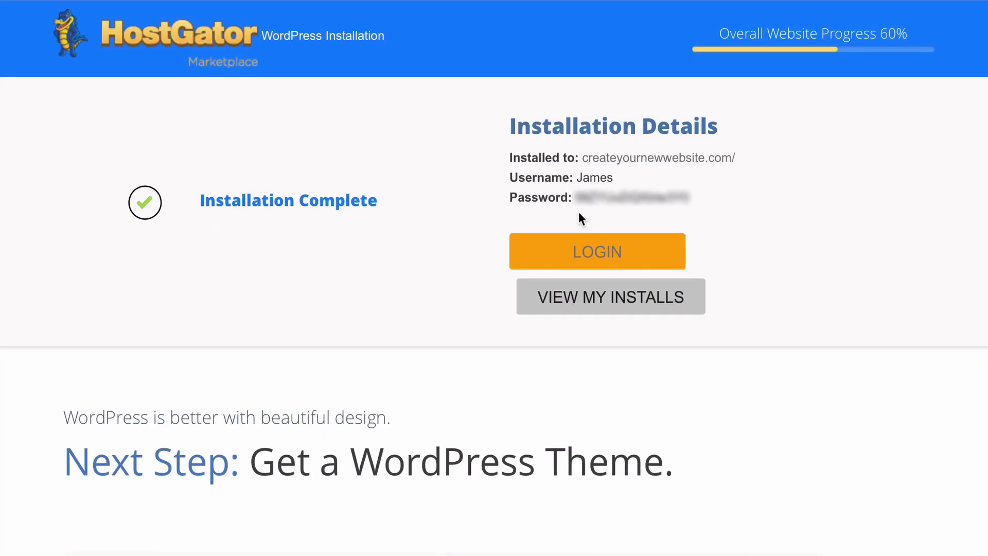
Log in to the new site's WordPress dashboard with the saved username and password.
{"action": "left_click", "coordinate": [598, 253]}
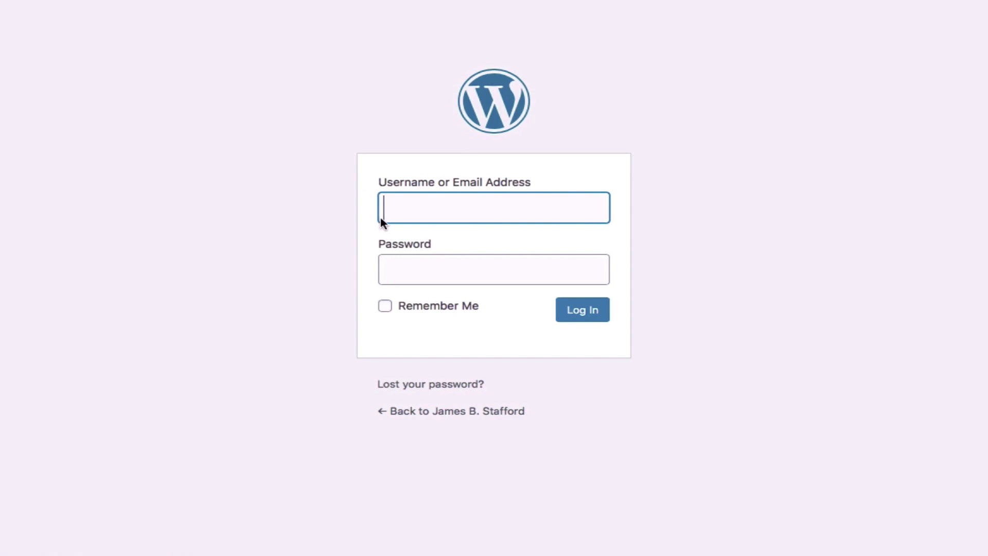
{"action": "key", "text": "Down"}
{"action": "key", "text": "Return"}
{"action": "left_click", "coordinate": [571, 312]}
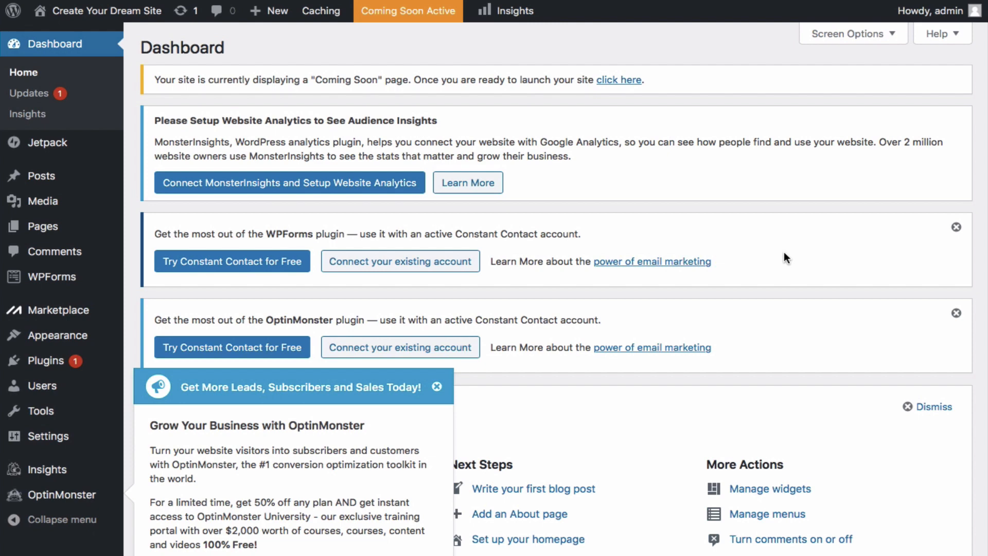
Dismiss the WPForms, OptinMonster and Jetpack promotions and the Welcome to WordPress panel on the dashboard.
{"action": "left_click", "coordinate": [956, 227]}
{"action": "left_click", "coordinate": [956, 228]}
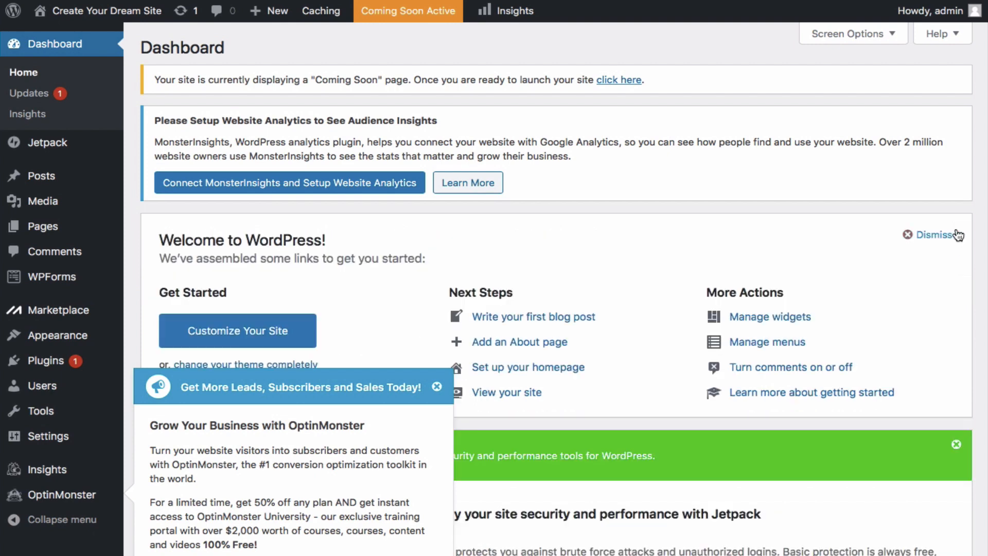
{"action": "left_click", "coordinate": [437, 387]}
{"action": "left_click", "coordinate": [955, 444]}
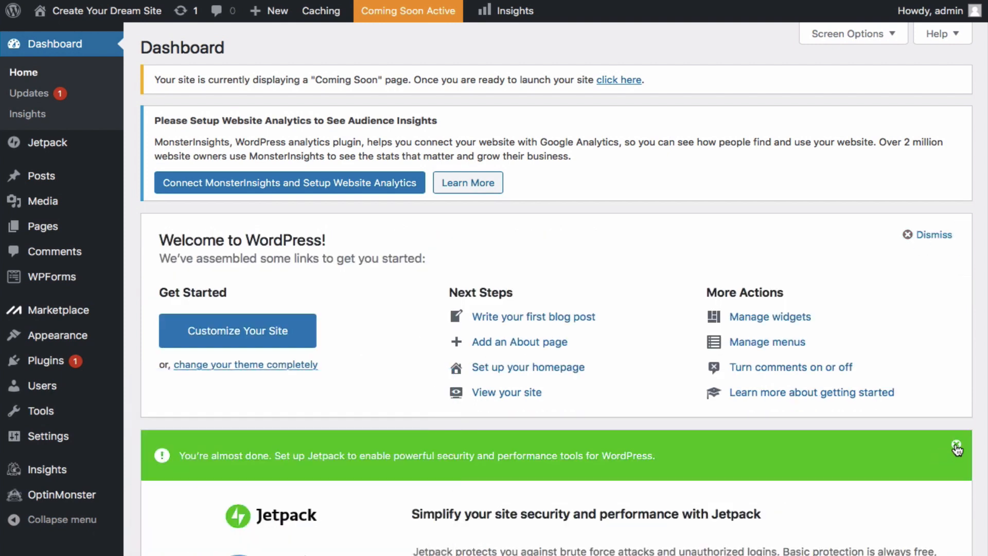
{"action": "left_click", "coordinate": [908, 238]}
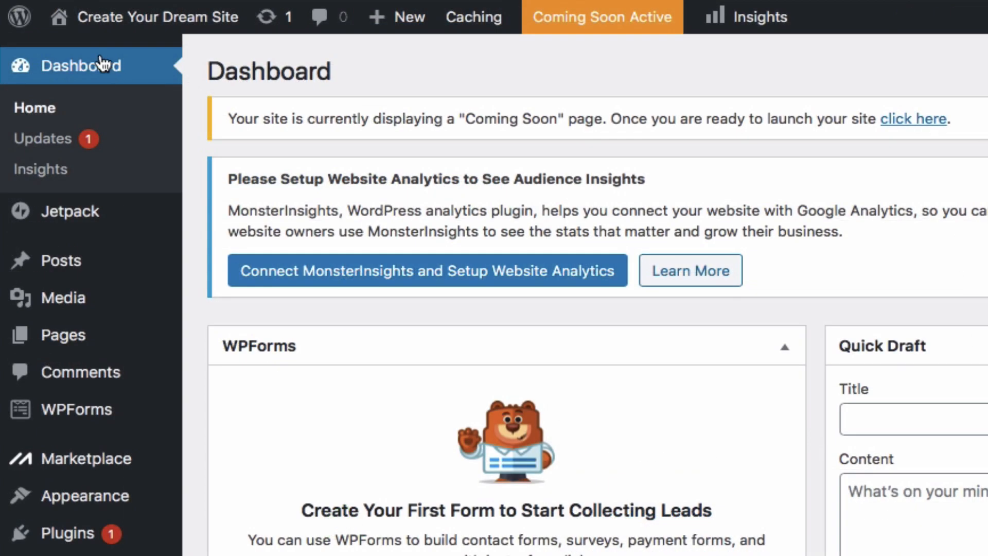
View the site's public front page and look through its default post and footer widgets.
{"action": "mouse_move", "coordinate": [42, 19]}
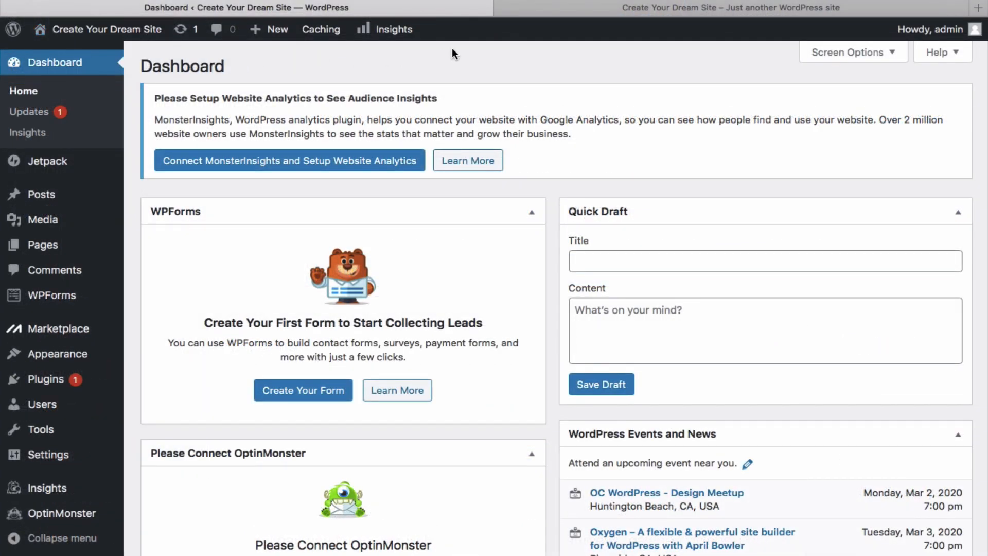
{"action": "left_click", "coordinate": [562, 7]}
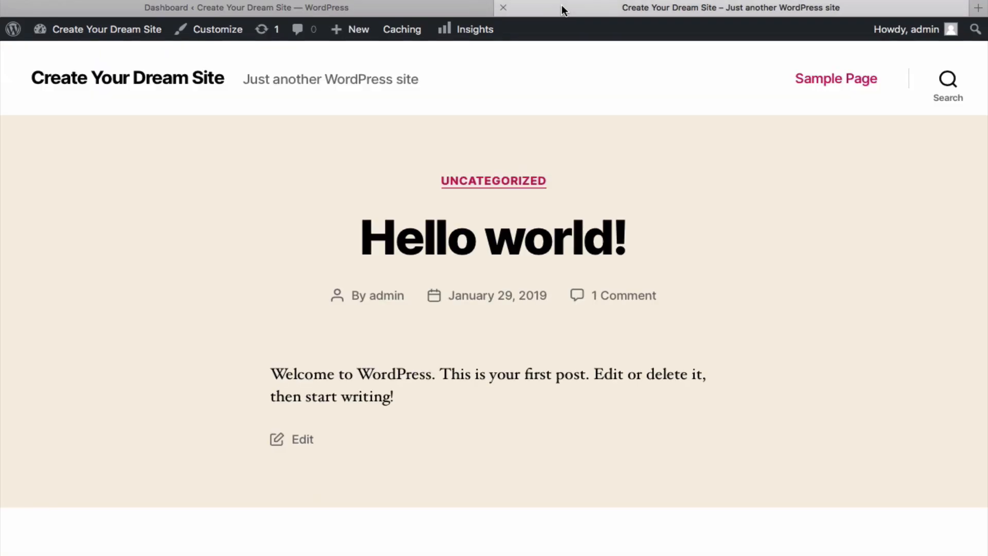
{"action": "scroll", "coordinate": [557, 130], "scroll_direction": "down", "scroll_amount": 15}
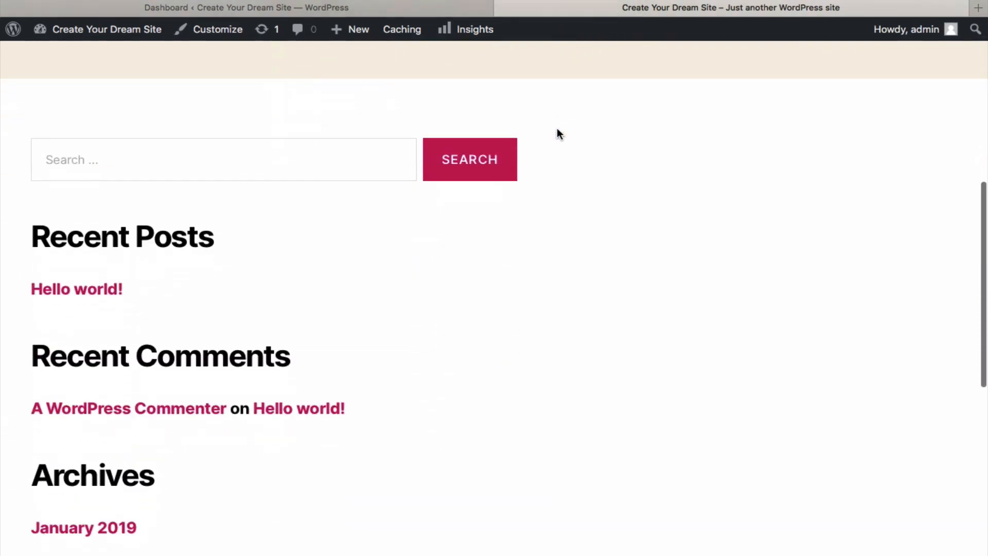
{"action": "scroll", "coordinate": [558, 133], "scroll_direction": "up", "scroll_amount": 20}
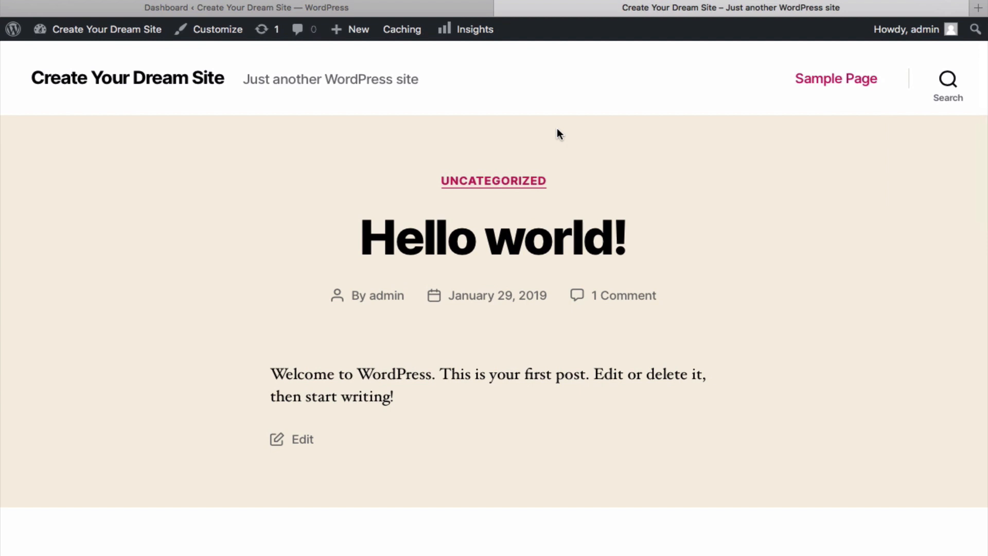
Return to the dashboard and launch the site by turning off its "Coming Soon" page.
{"action": "left_click", "coordinate": [298, 8]}
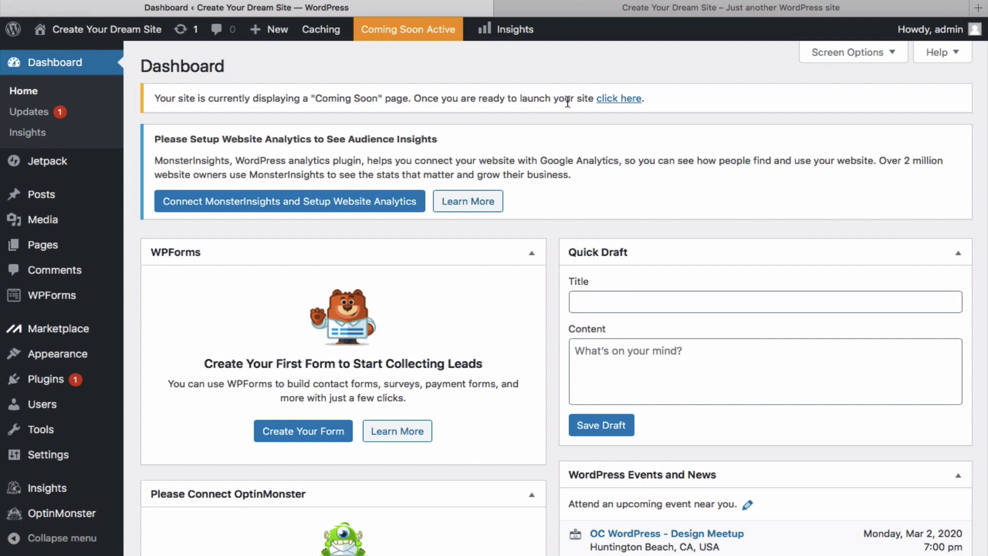
{"action": "left_click", "coordinate": [614, 103]}
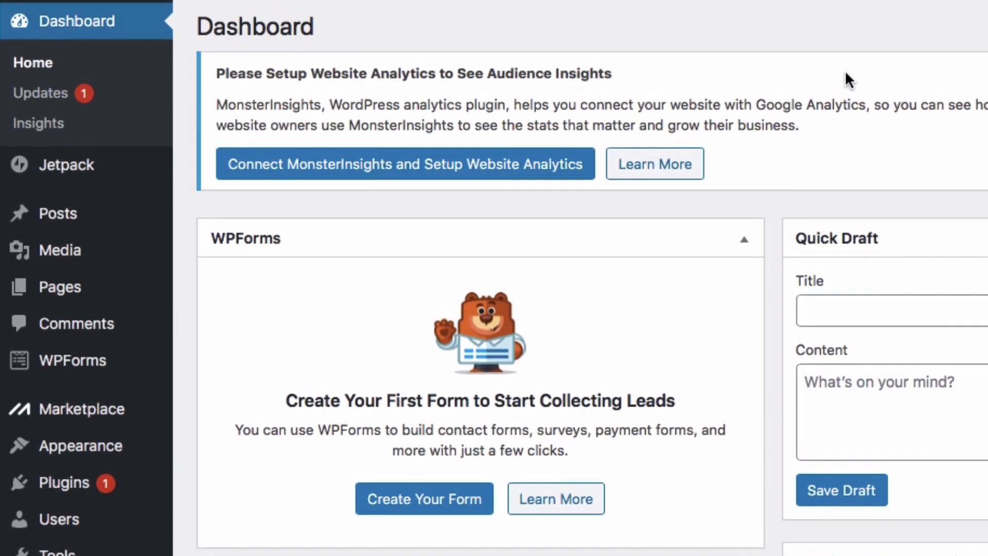
Move the Privacy Policy, Sample Page and WPForms Preview pages to the trash in one bulk action.
{"action": "mouse_move", "coordinate": [90, 425]}
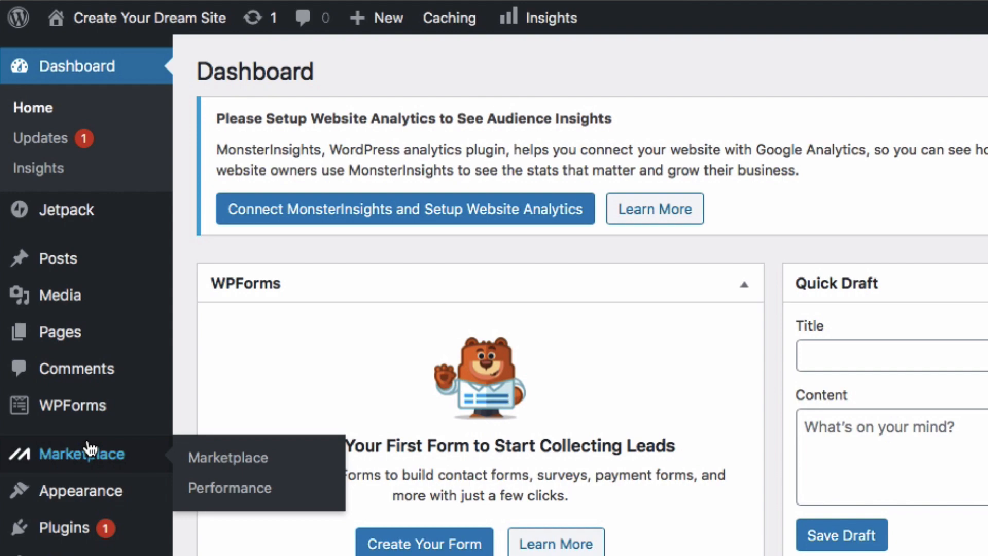
{"action": "mouse_move", "coordinate": [78, 326]}
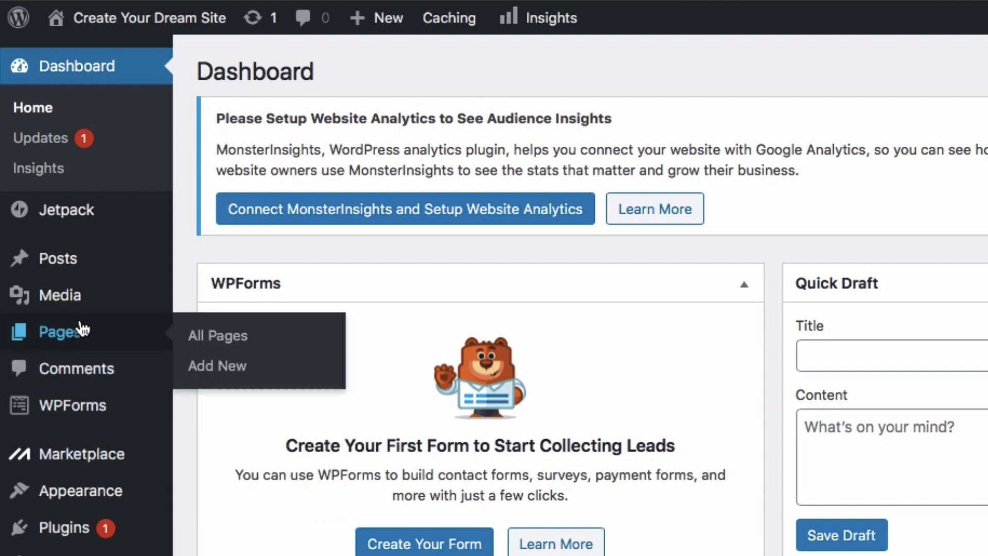
{"action": "left_click", "coordinate": [218, 340]}
{"action": "mouse_move", "coordinate": [208, 482]}
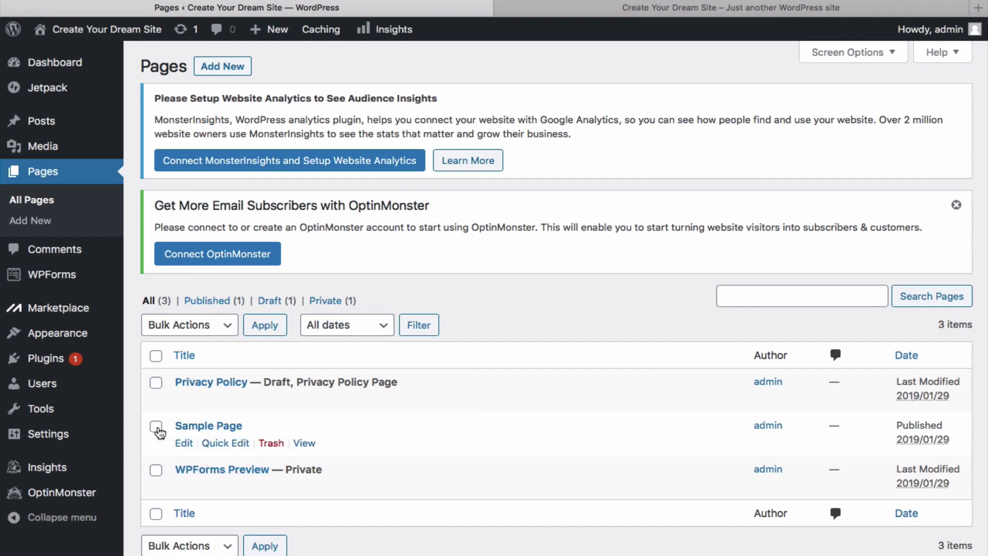
{"action": "left_click", "coordinate": [156, 427]}
{"action": "left_click", "coordinate": [156, 382]}
{"action": "left_click", "coordinate": [155, 470]}
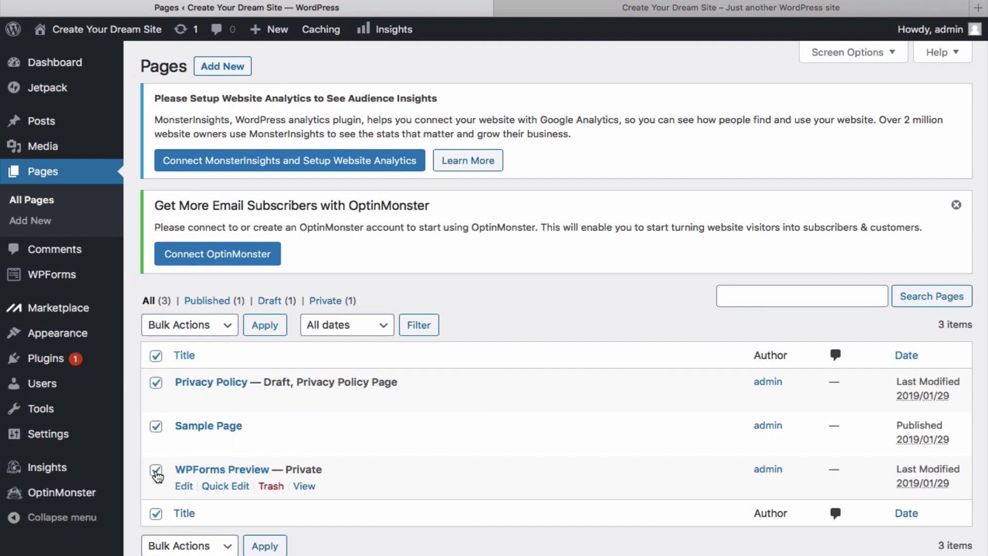
{"action": "left_click", "coordinate": [225, 326]}
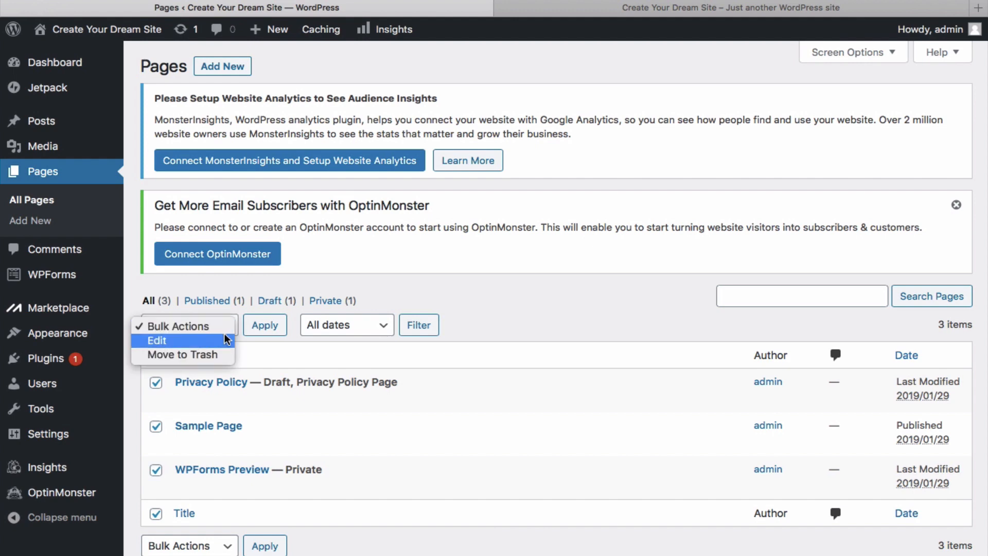
{"action": "left_click", "coordinate": [219, 355]}
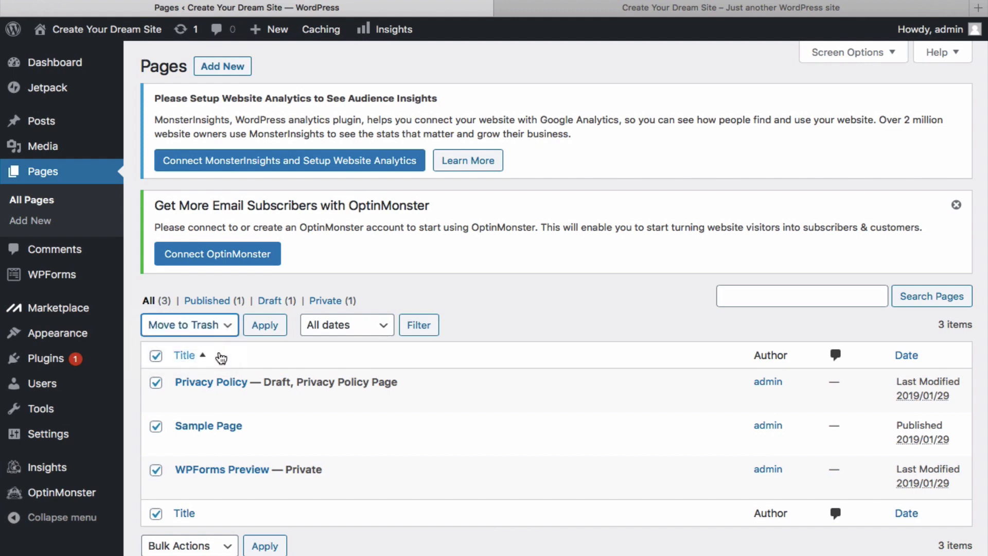
{"action": "left_click", "coordinate": [264, 331]}
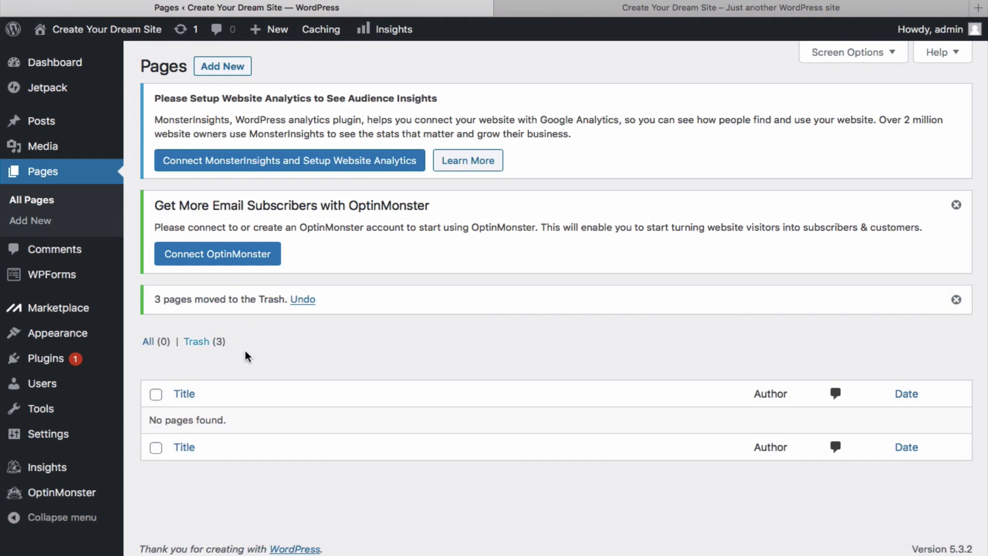
Permanently delete all three trashed pages from the page trash.
{"action": "left_click", "coordinate": [156, 356]}
{"action": "left_click", "coordinate": [254, 325]}
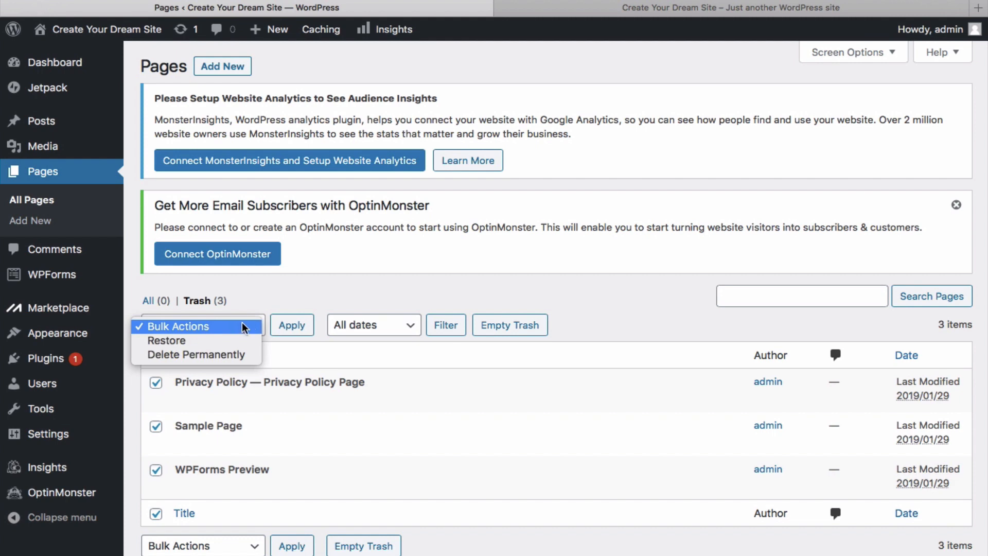
{"action": "left_click", "coordinate": [235, 354]}
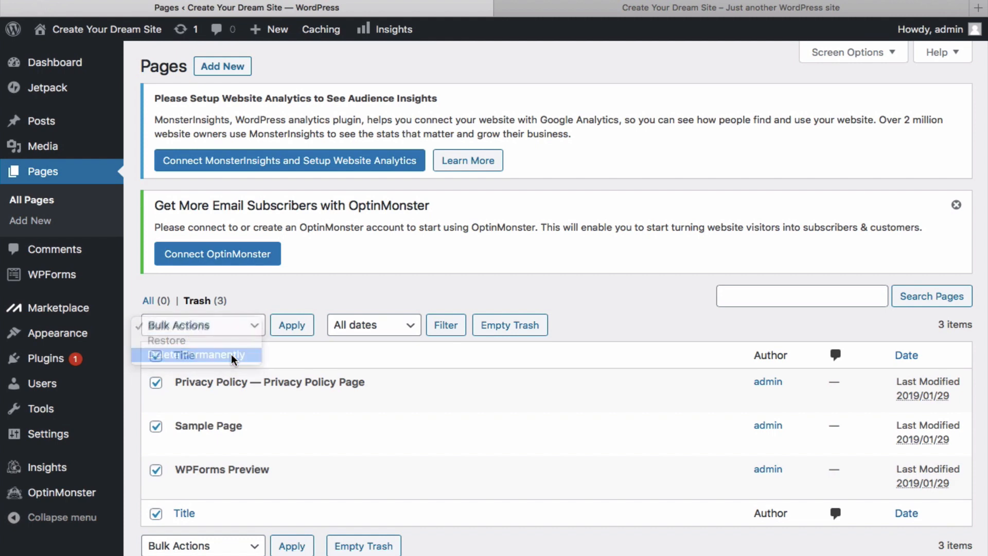
{"action": "left_click", "coordinate": [292, 325]}
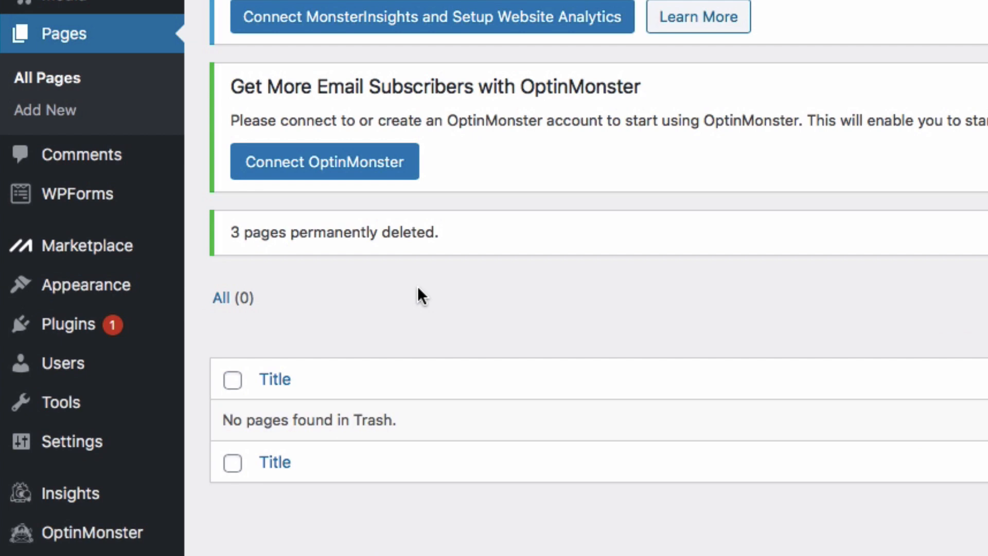
Display the installed plugins and look through the full list of preinstalled ones.
{"action": "mouse_move", "coordinate": [91, 325]}
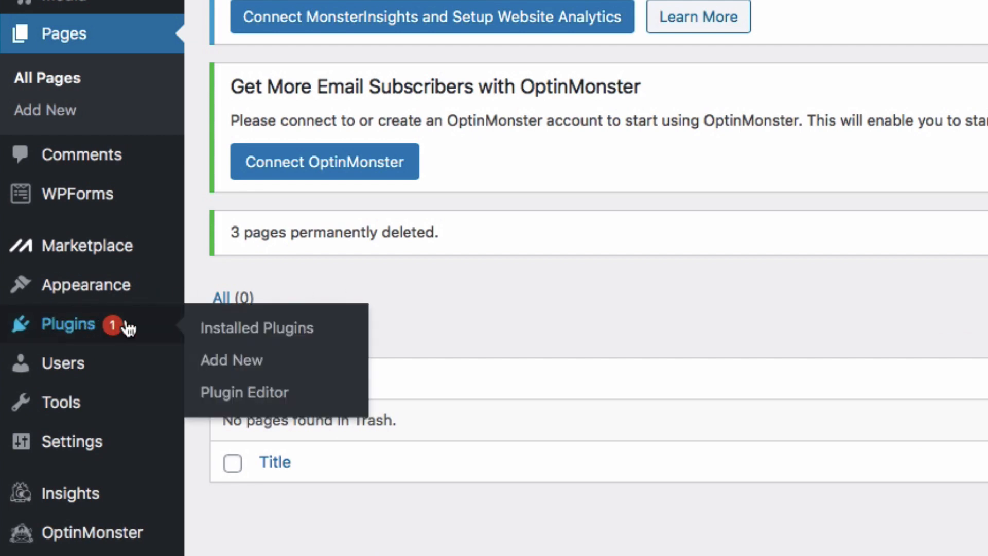
{"action": "left_click", "coordinate": [237, 329]}
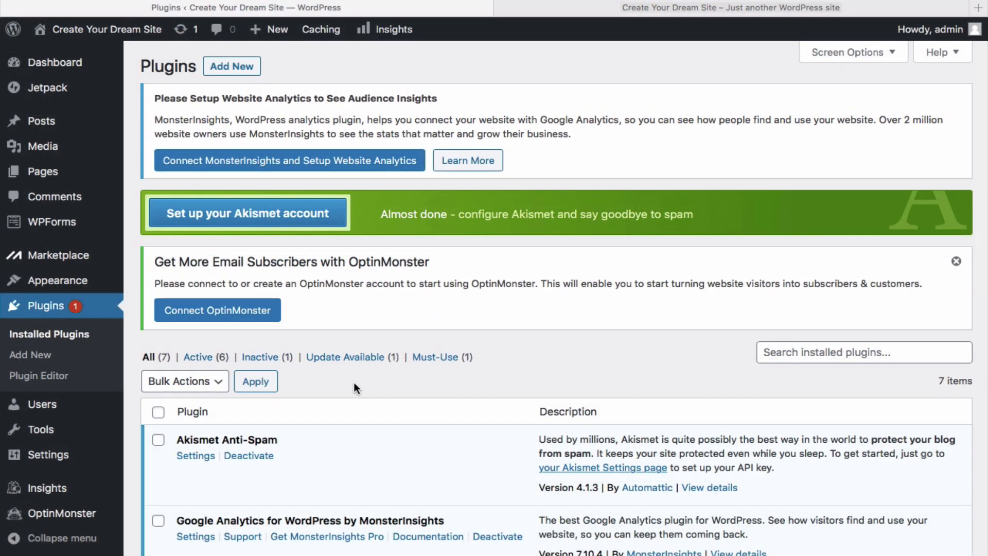
{"action": "scroll", "coordinate": [353, 387], "scroll_direction": "down", "scroll_amount": 10}
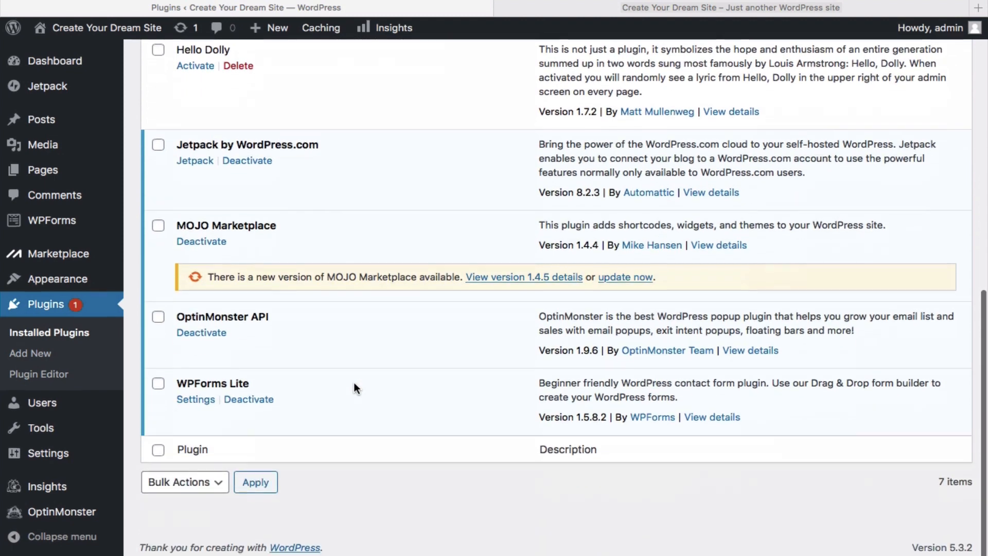
{"action": "scroll", "coordinate": [354, 385], "scroll_direction": "up", "scroll_amount": 10}
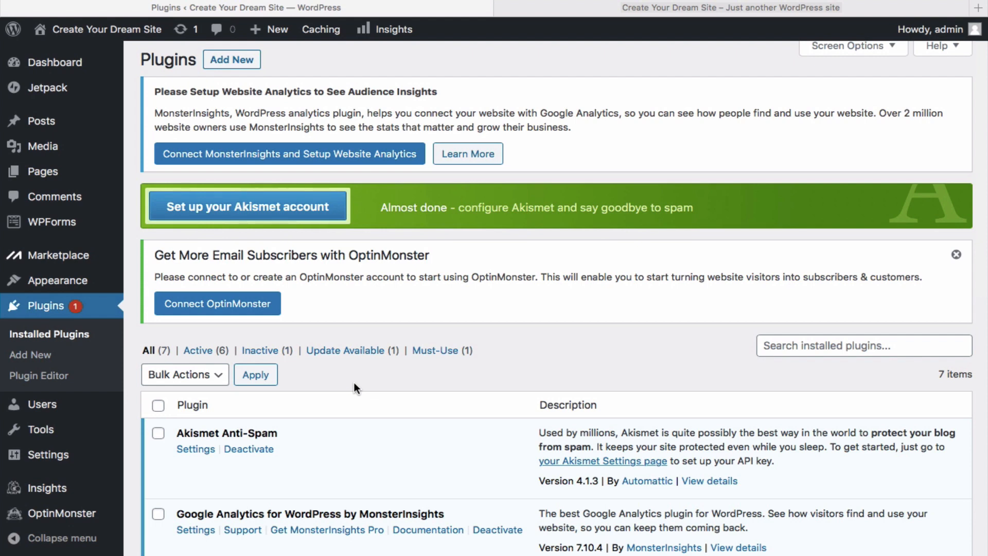
Select every preinstalled plugin in the list and deactivate them all in one bulk action.
{"action": "scroll", "coordinate": [354, 385], "scroll_direction": "down", "scroll_amount": 5}
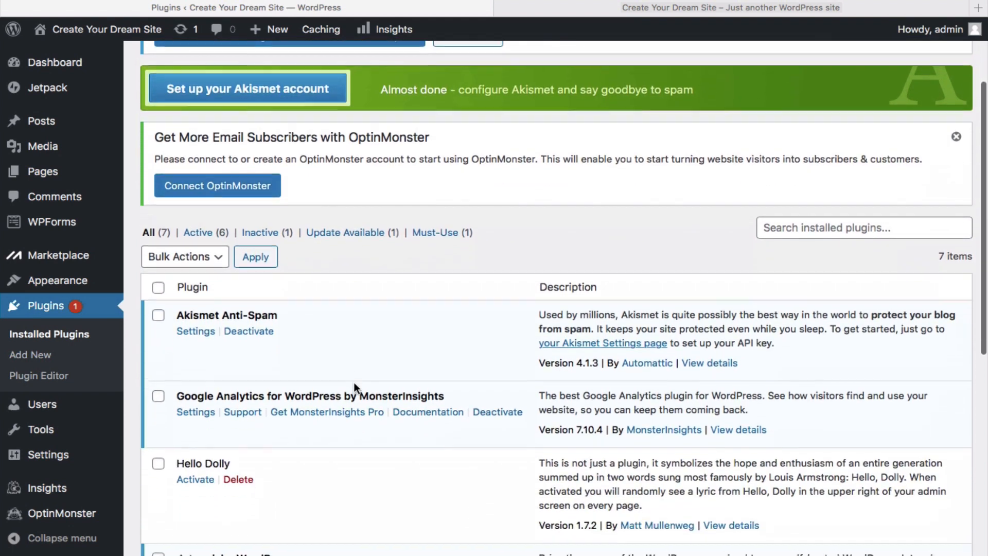
{"action": "scroll", "coordinate": [354, 387], "scroll_direction": "down", "scroll_amount": 5}
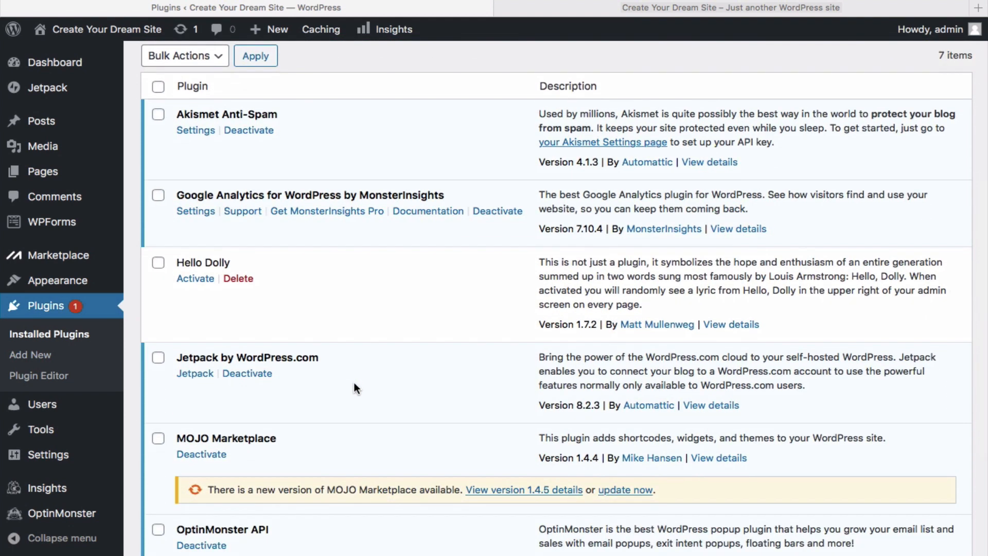
{"action": "scroll", "coordinate": [353, 381], "scroll_direction": "up", "scroll_amount": 2}
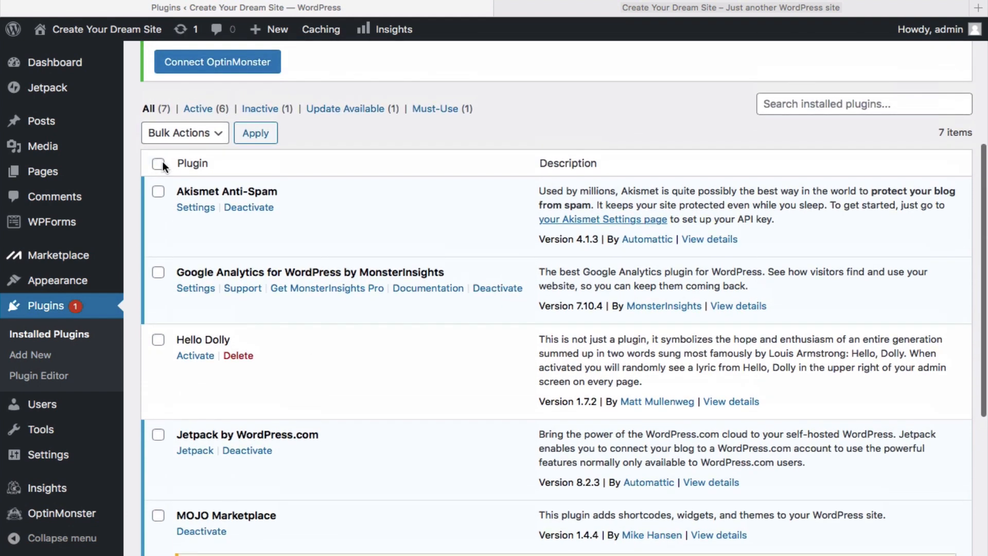
{"action": "left_click", "coordinate": [215, 133]}
{"action": "left_click", "coordinate": [200, 162]}
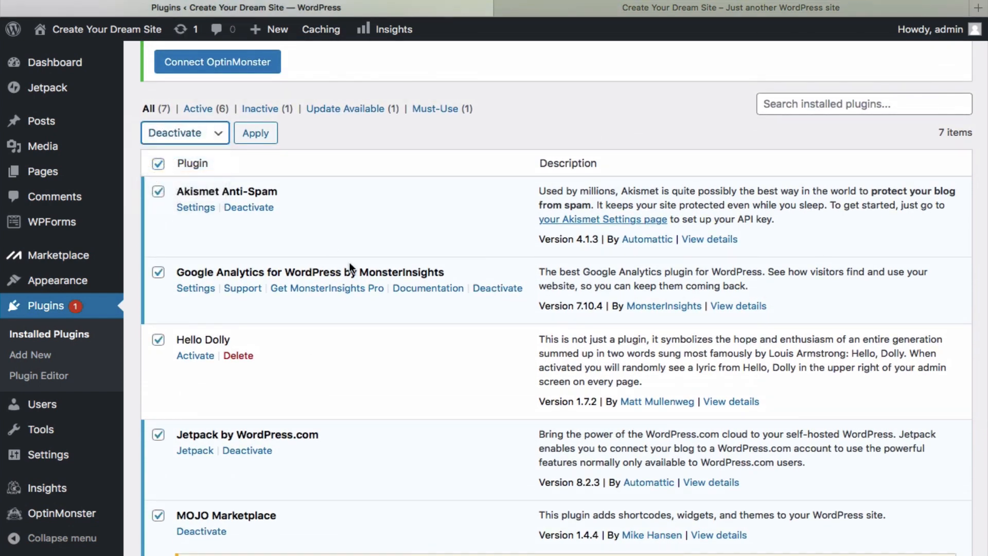
{"action": "left_click", "coordinate": [262, 135]}
Delete all the deactivated plugins and their data in one bulk action.
{"action": "left_click", "coordinate": [158, 196]}
{"action": "left_click", "coordinate": [215, 165]}
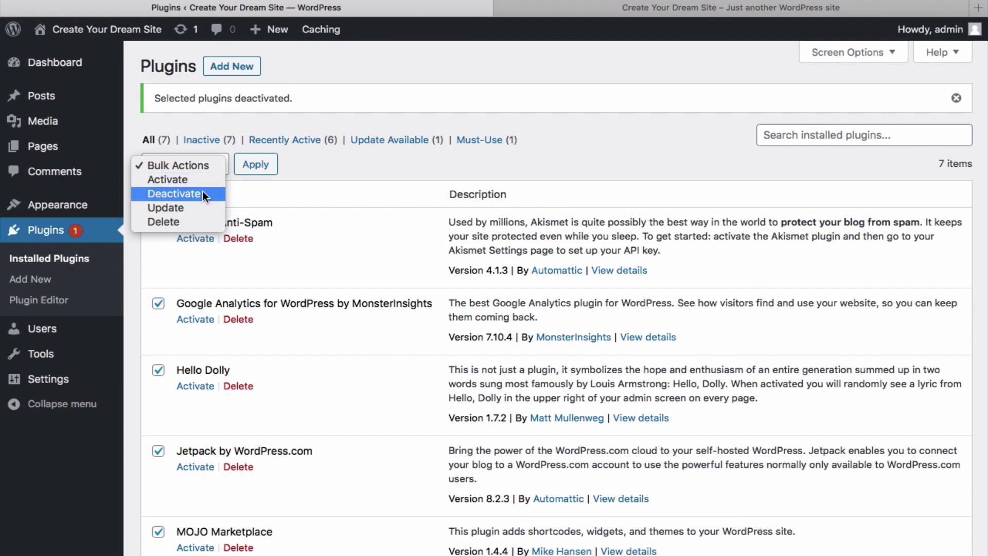
{"action": "left_click", "coordinate": [199, 220]}
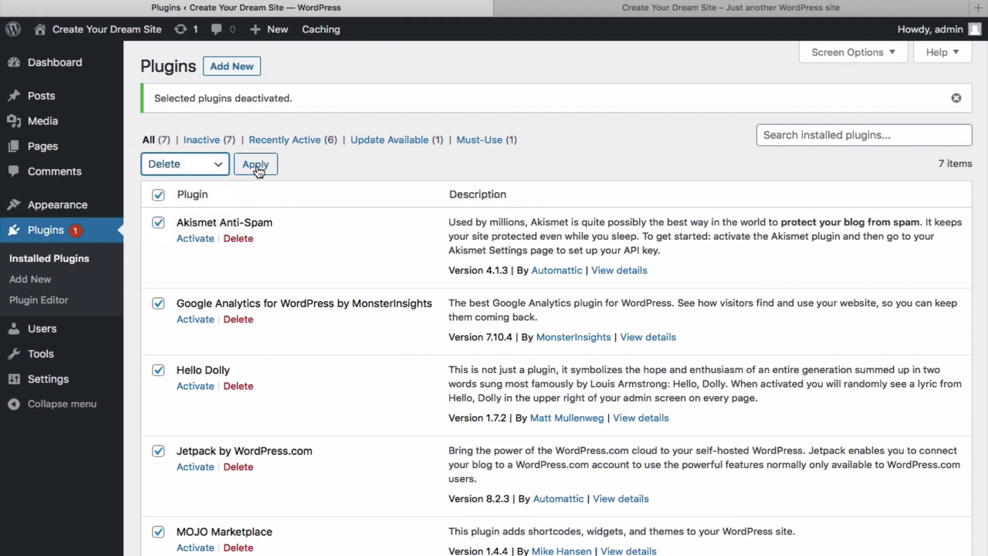
{"action": "left_click", "coordinate": [257, 170]}
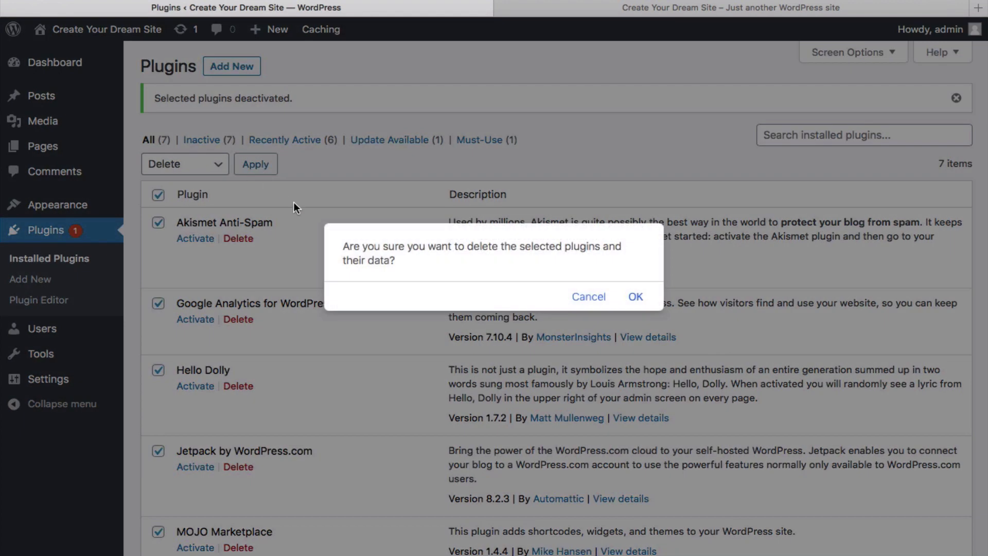
{"action": "left_click", "coordinate": [635, 296]}
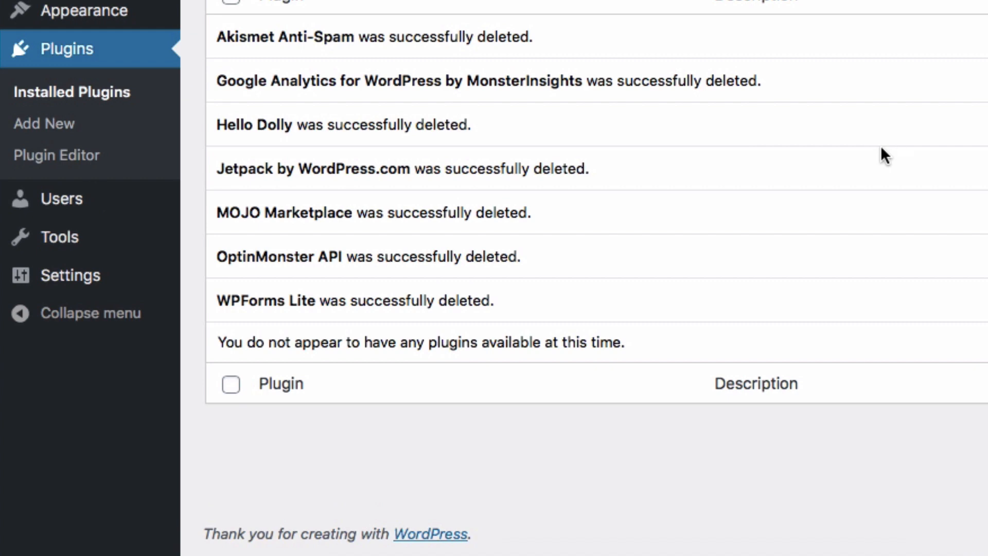
Set the site's permalink structure to "Post name" and save the permalink settings.
{"action": "mouse_move", "coordinate": [103, 278]}
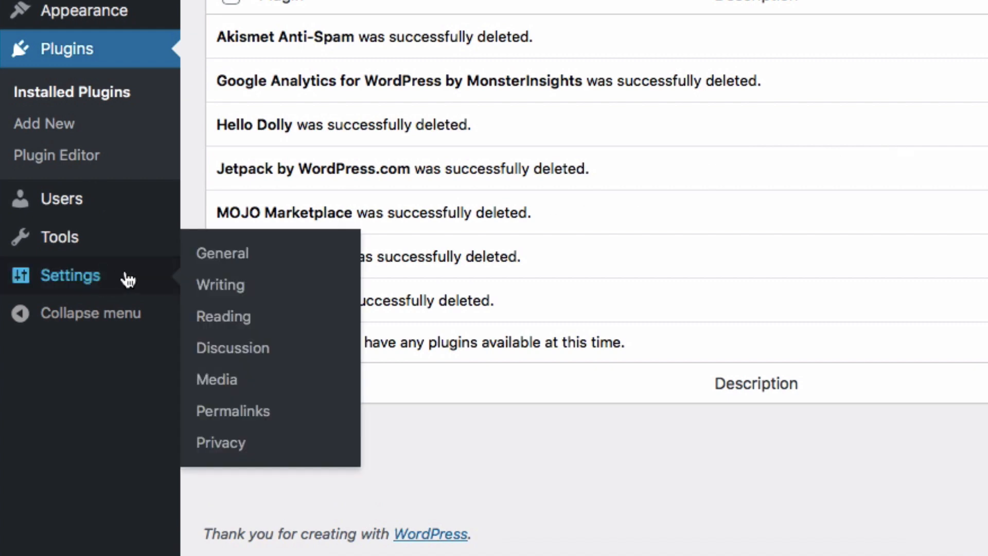
{"action": "left_click", "coordinate": [248, 415]}
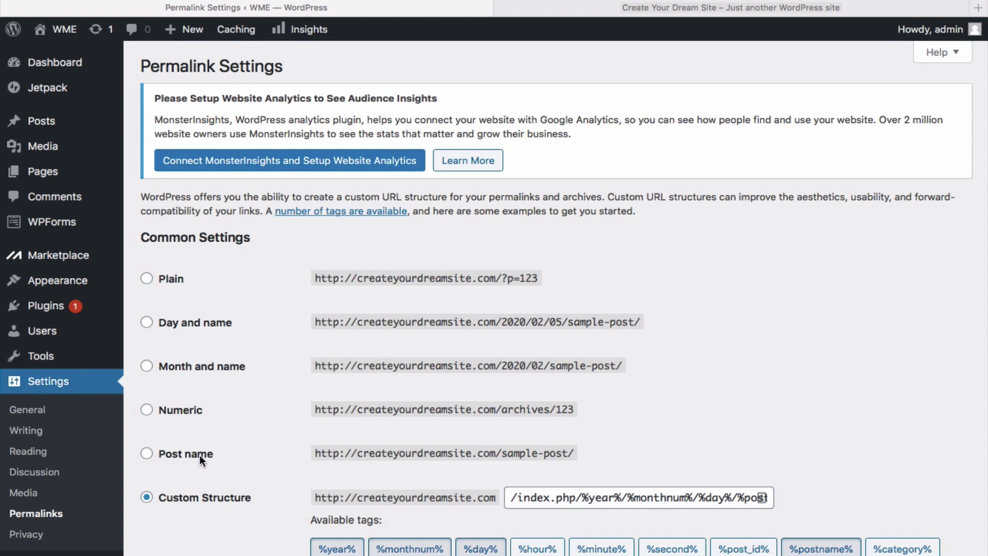
{"action": "left_click", "coordinate": [148, 454]}
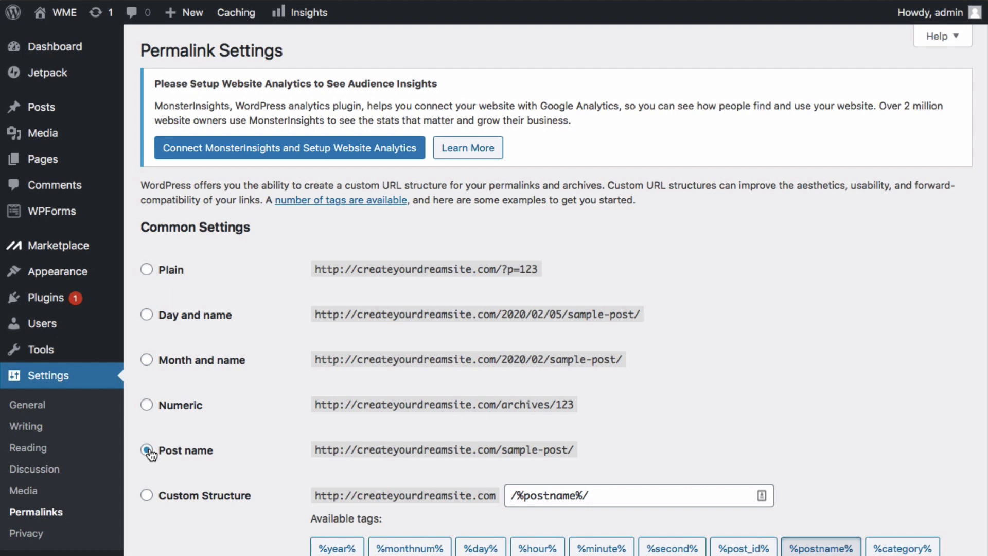
{"action": "scroll", "coordinate": [150, 489], "scroll_direction": "down", "scroll_amount": 6}
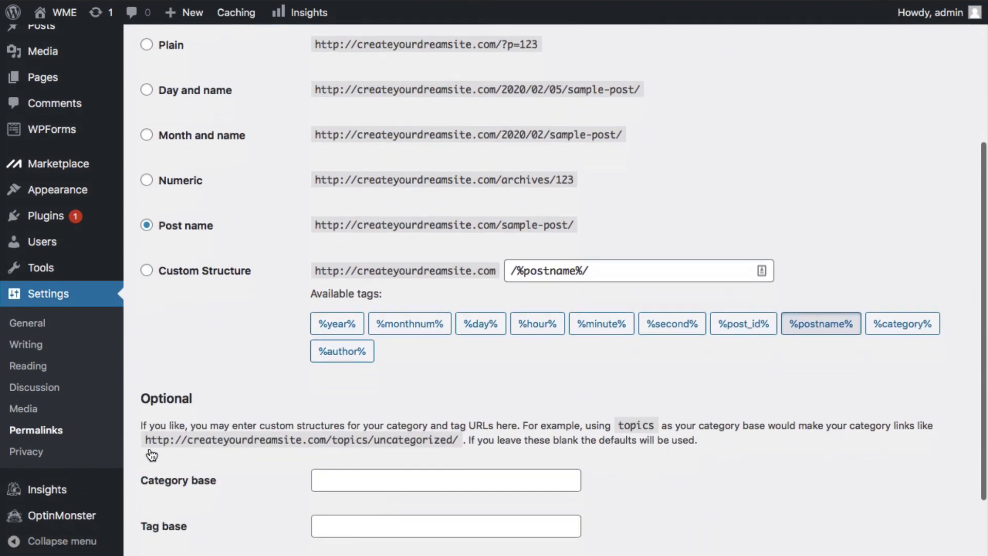
{"action": "left_click", "coordinate": [185, 494]}
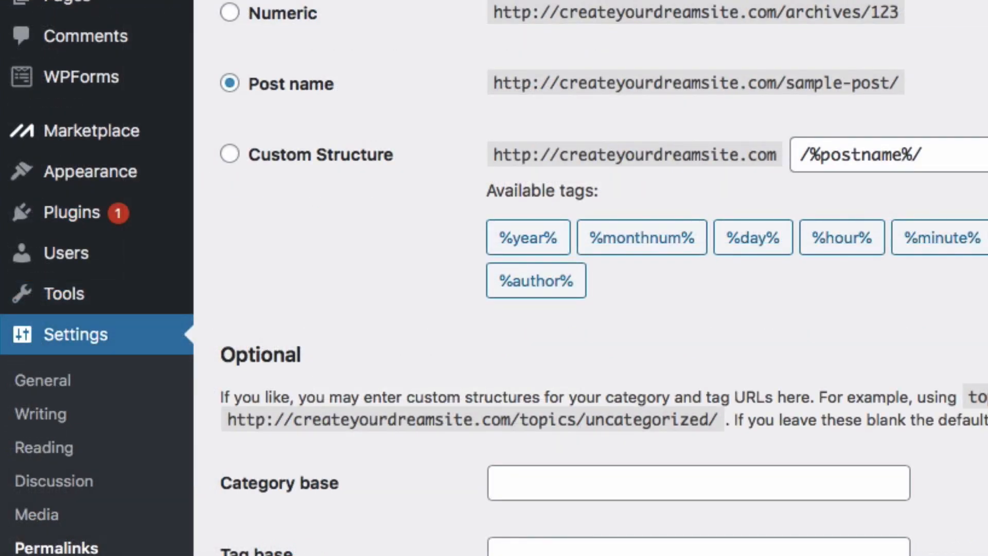
Search the theme directory for "astra", and install and activate the Astra theme.
{"action": "mouse_move", "coordinate": [100, 175]}
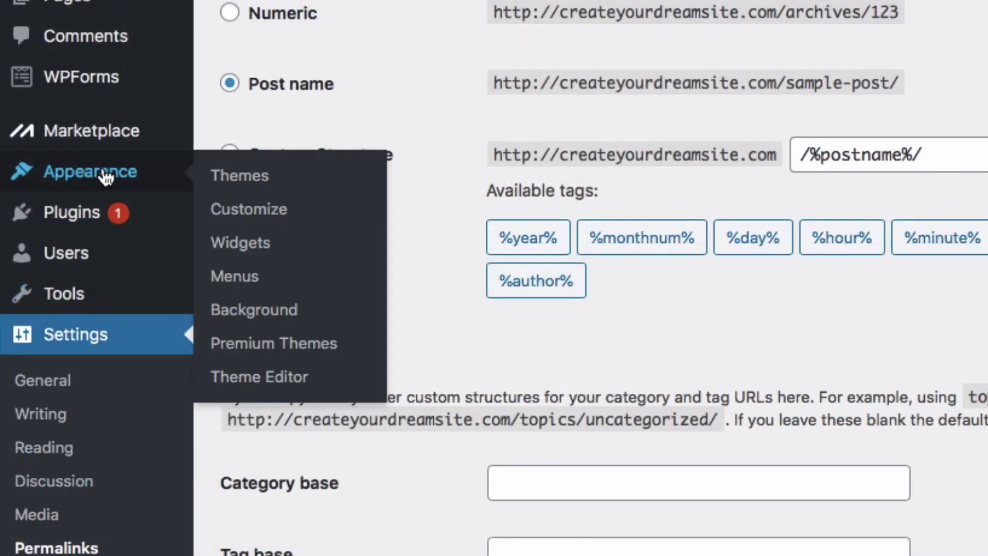
{"action": "left_click", "coordinate": [222, 178]}
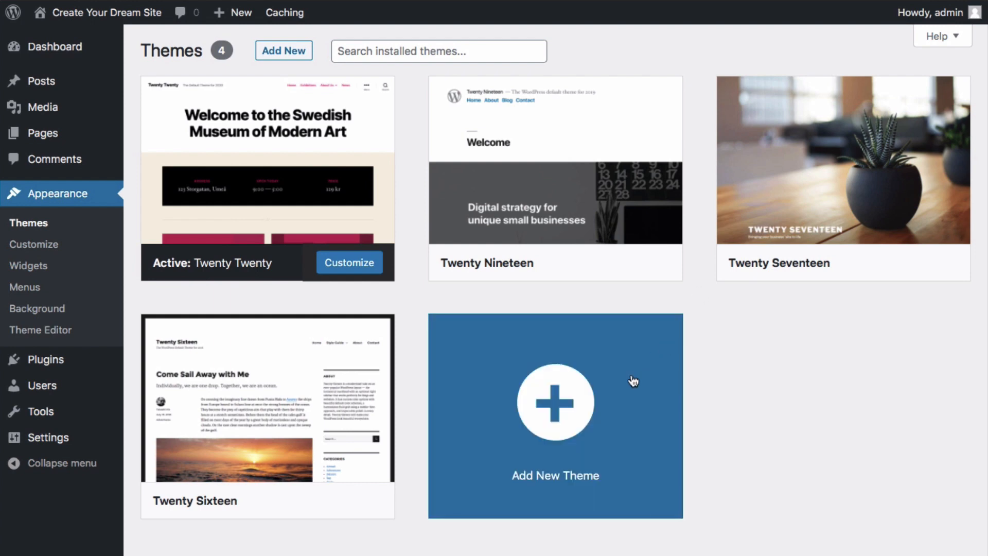
{"action": "left_click", "coordinate": [613, 423]}
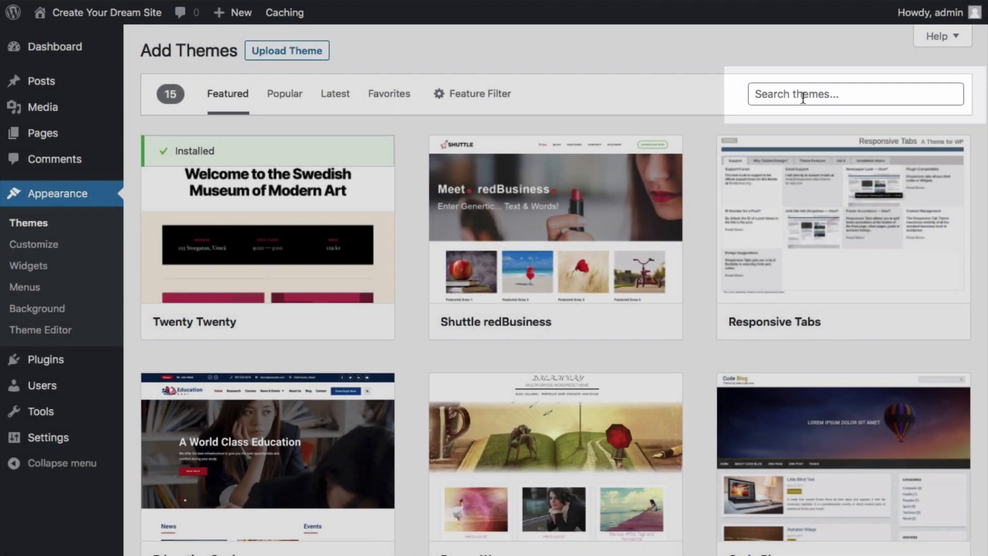
{"action": "left_click", "coordinate": [803, 96]}
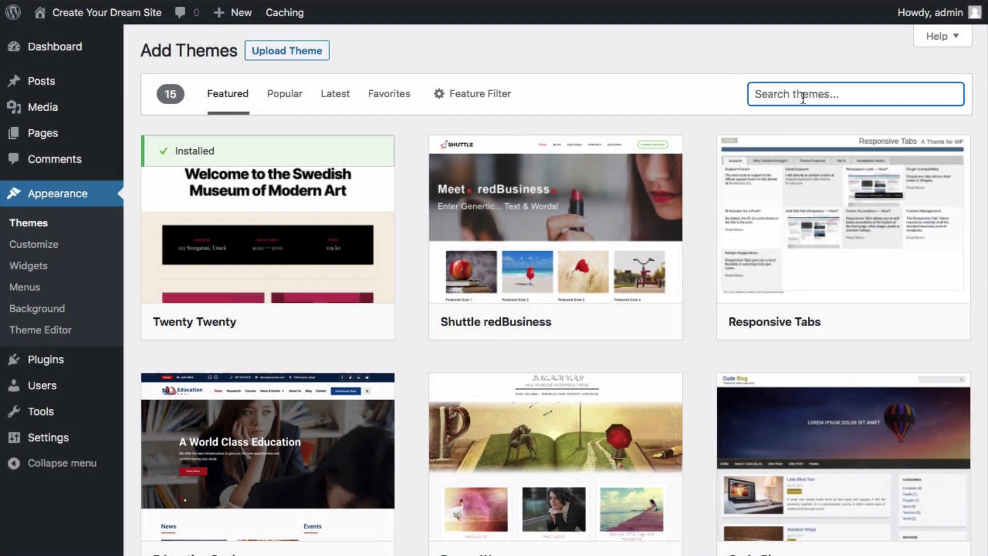
{"action": "type", "text": "astra"}
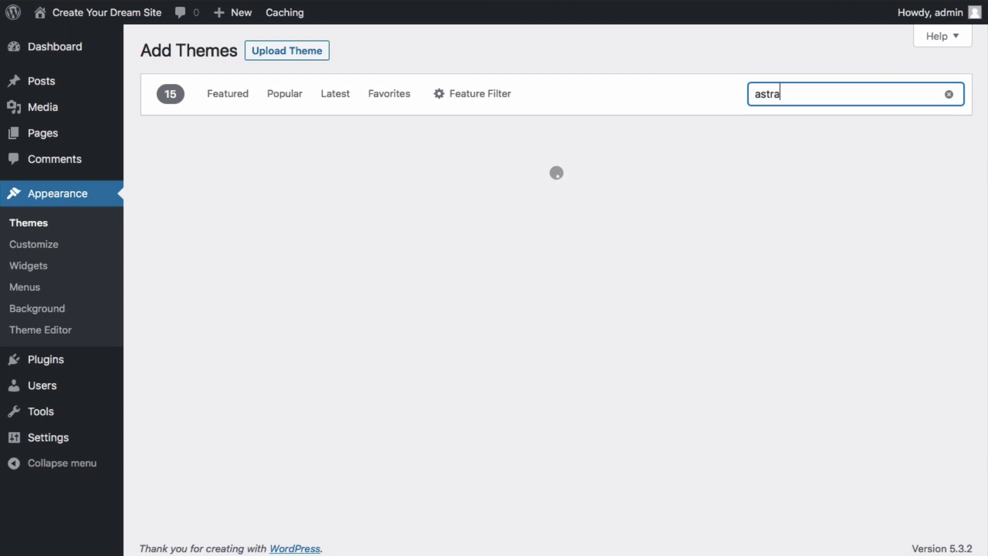
{"action": "mouse_move", "coordinate": [436, 191]}
{"action": "mouse_move", "coordinate": [316, 249]}
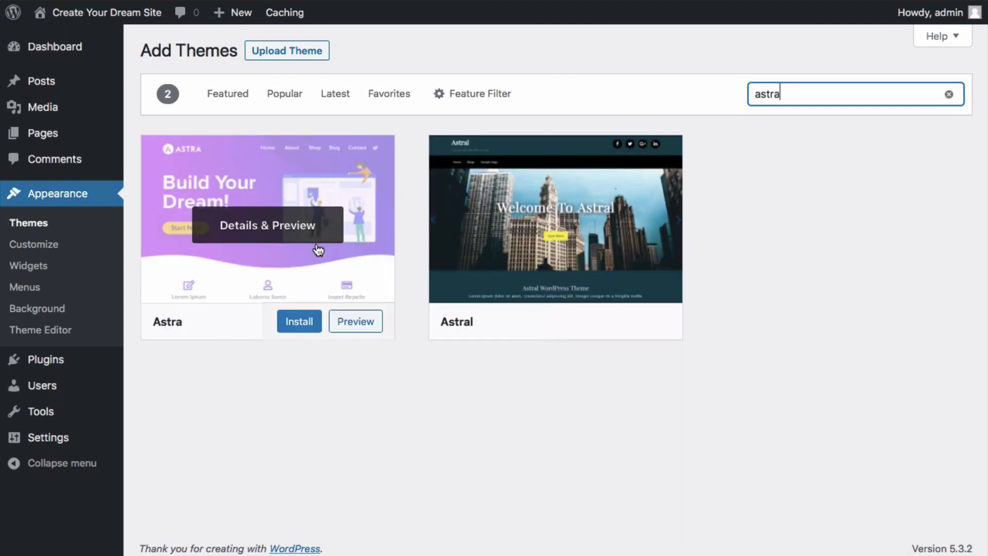
{"action": "left_click", "coordinate": [308, 322]}
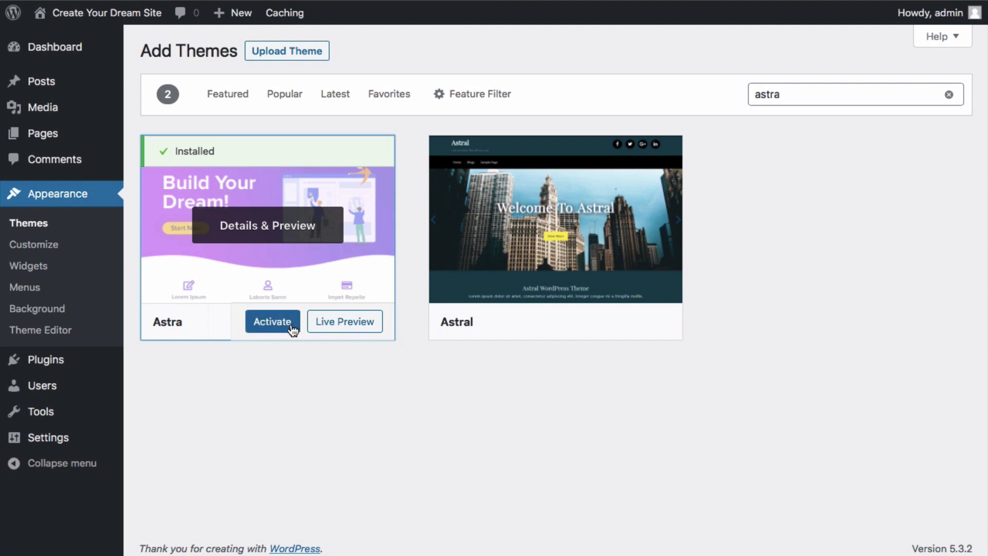
{"action": "left_click", "coordinate": [272, 321]}
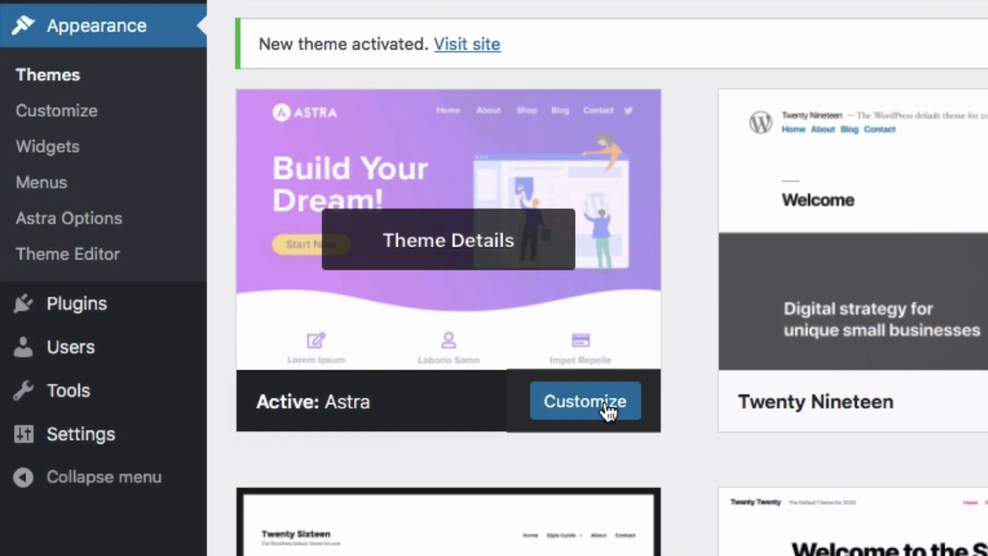
Search the plugin directory for "astra starter sites", and install and activate the Starter Templates plugin.
{"action": "mouse_move", "coordinate": [110, 314]}
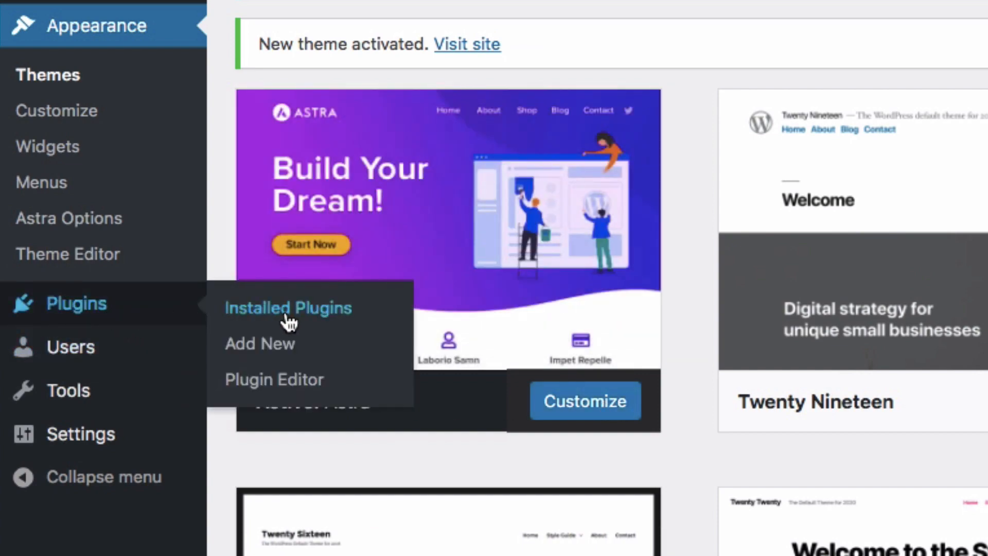
{"action": "left_click", "coordinate": [278, 345]}
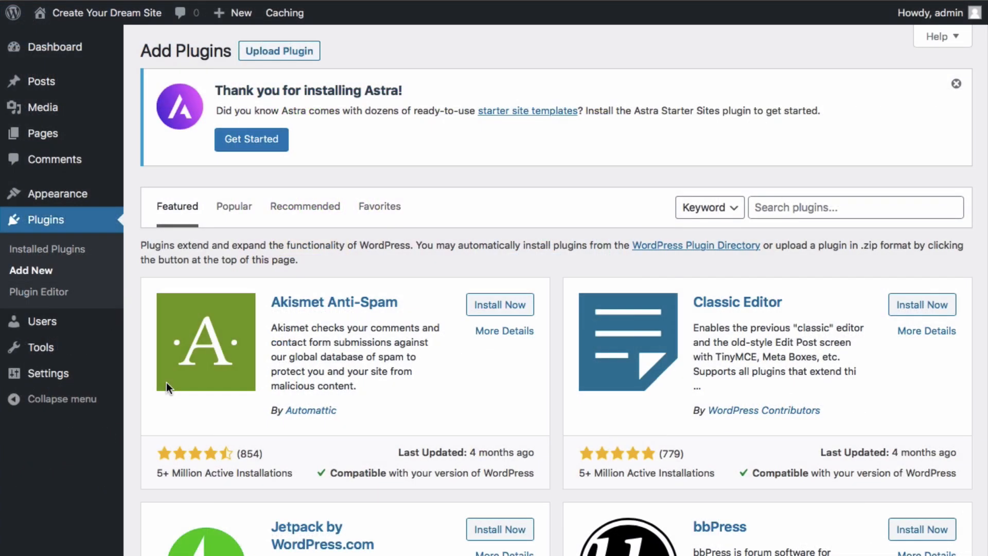
{"action": "left_click", "coordinate": [795, 210]}
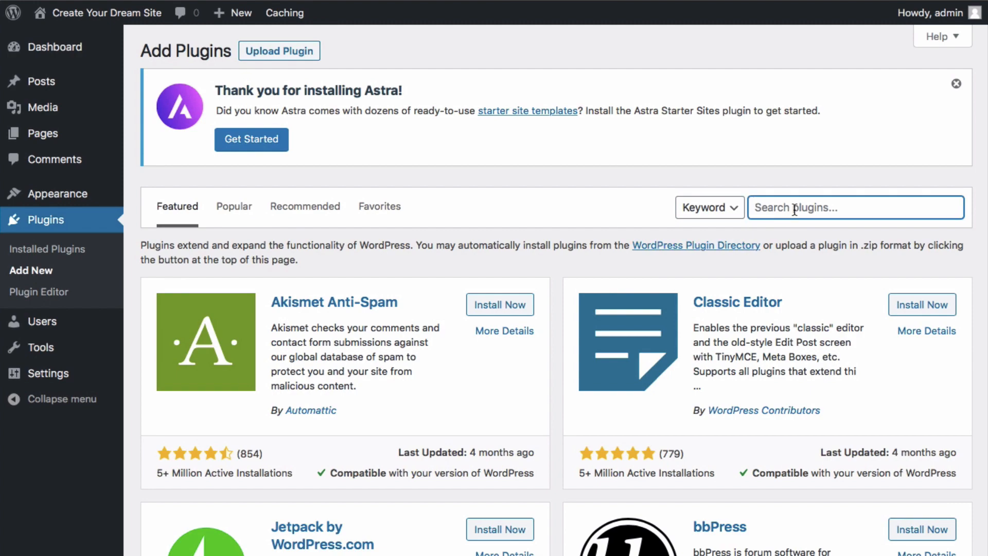
{"action": "type", "text": "astr"}
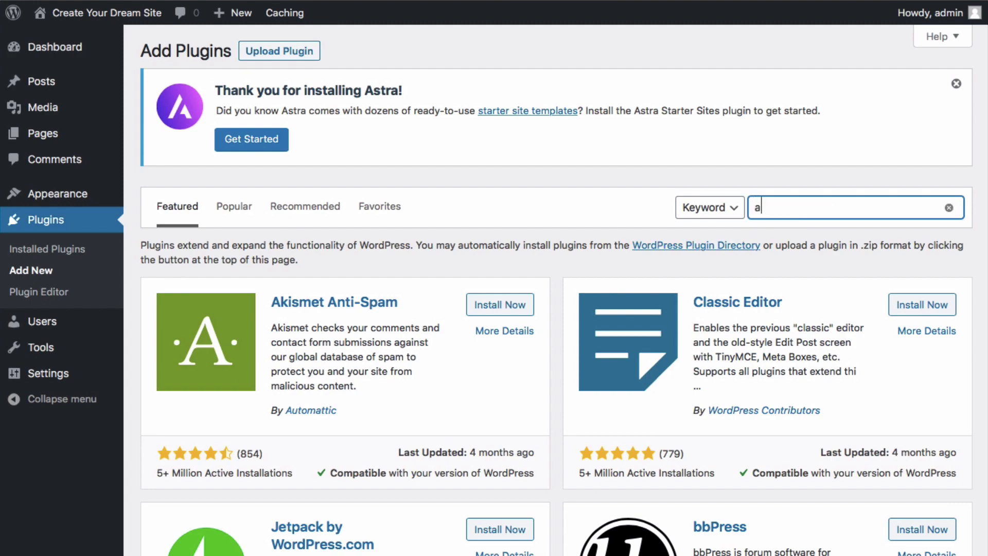
{"action": "type", "text": "a starter"}
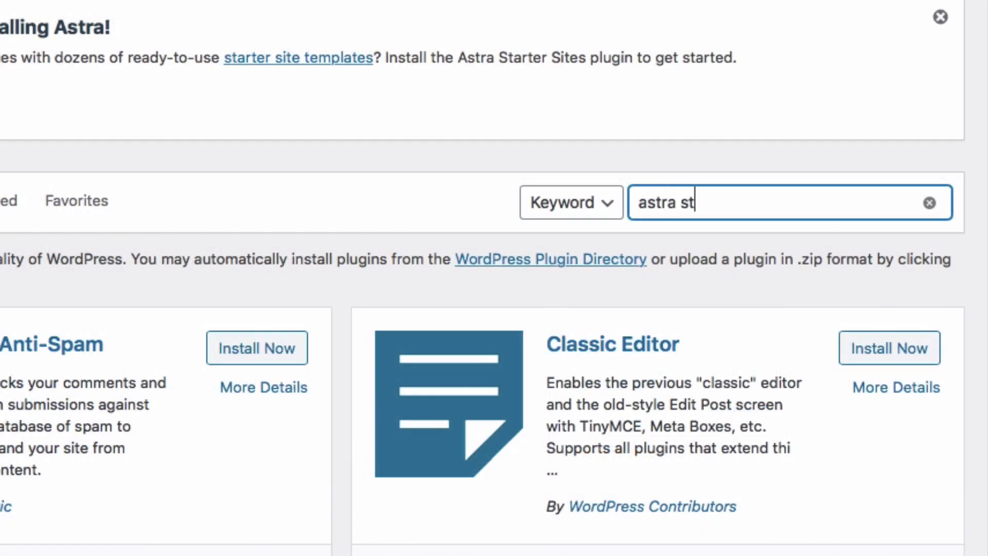
{"action": "type", "text": " sites"}
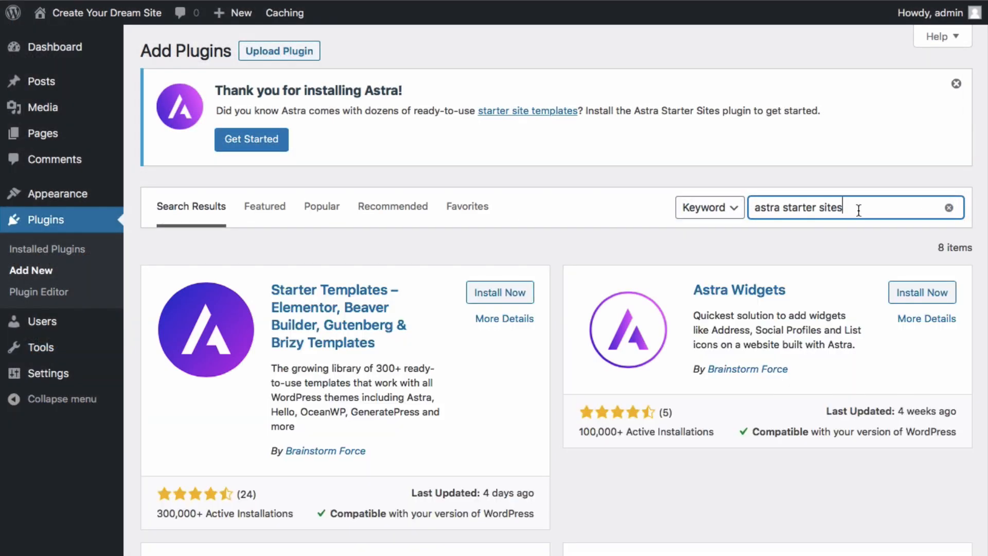
{"action": "left_click", "coordinate": [521, 295]}
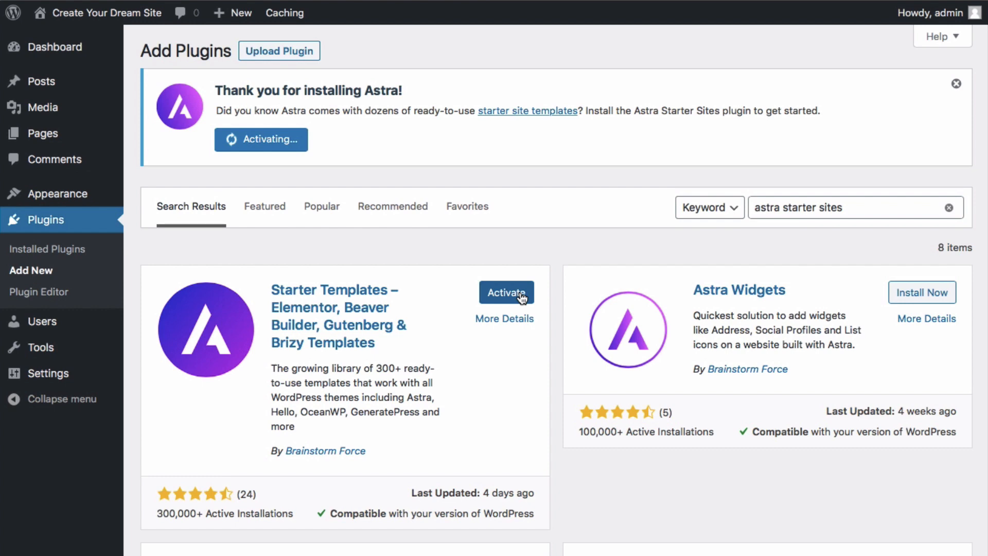
{"action": "left_click", "coordinate": [521, 294]}
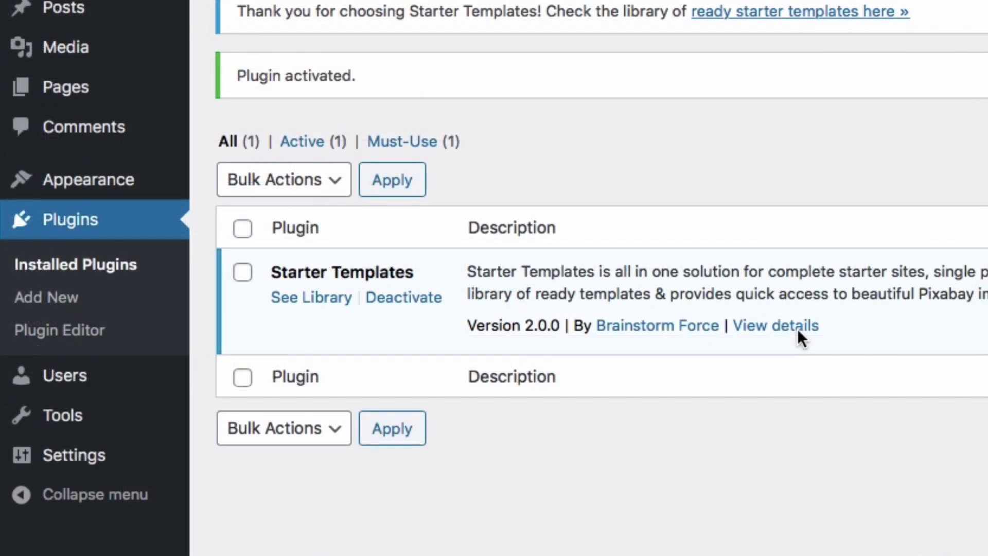
Open the Starter Templates library with Elementor as the page builder and look through the offered site templates.
{"action": "mouse_move", "coordinate": [95, 187]}
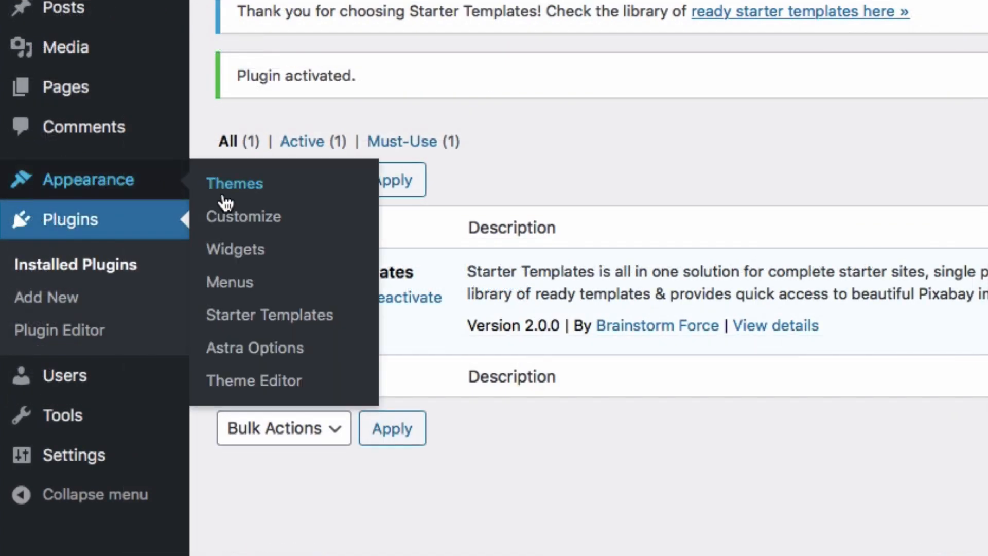
{"action": "left_click", "coordinate": [262, 324]}
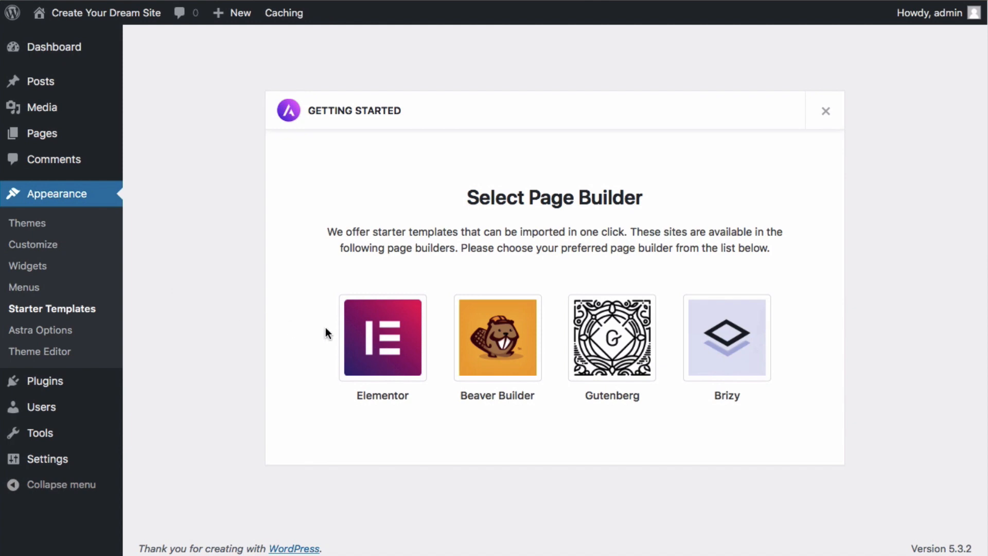
{"action": "left_click", "coordinate": [377, 339]}
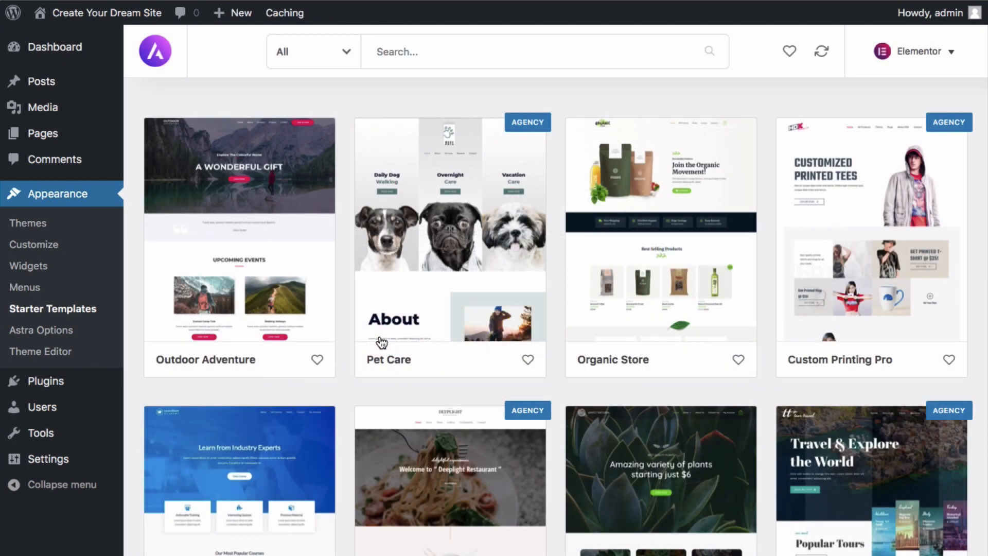
{"action": "scroll", "coordinate": [499, 244], "scroll_direction": "down", "scroll_amount": 5}
{"action": "scroll", "coordinate": [500, 244], "scroll_direction": "down", "scroll_amount": 13}
{"action": "scroll", "coordinate": [499, 244], "scroll_direction": "down", "scroll_amount": 4}
{"action": "scroll", "coordinate": [500, 244], "scroll_direction": "up", "scroll_amount": 2}
{"action": "scroll", "coordinate": [498, 244], "scroll_direction": "up", "scroll_amount": 12}
{"action": "scroll", "coordinate": [497, 237], "scroll_direction": "up", "scroll_amount": 6}
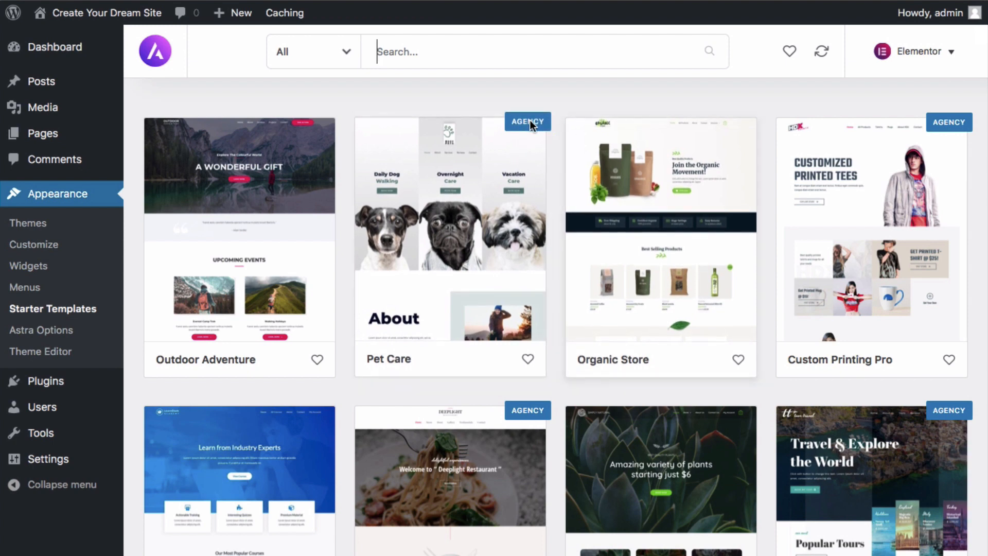
Filter the template library to leave out the Agency templates and browse the remaining ones.
{"action": "left_click", "coordinate": [347, 54]}
{"action": "left_click", "coordinate": [286, 228]}
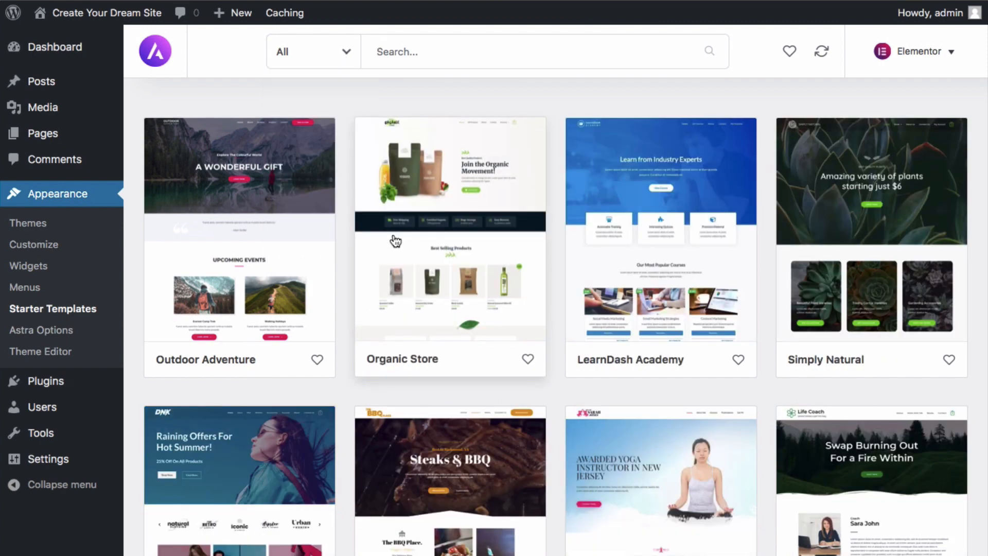
{"action": "scroll", "coordinate": [396, 241], "scroll_direction": "down", "scroll_amount": 12}
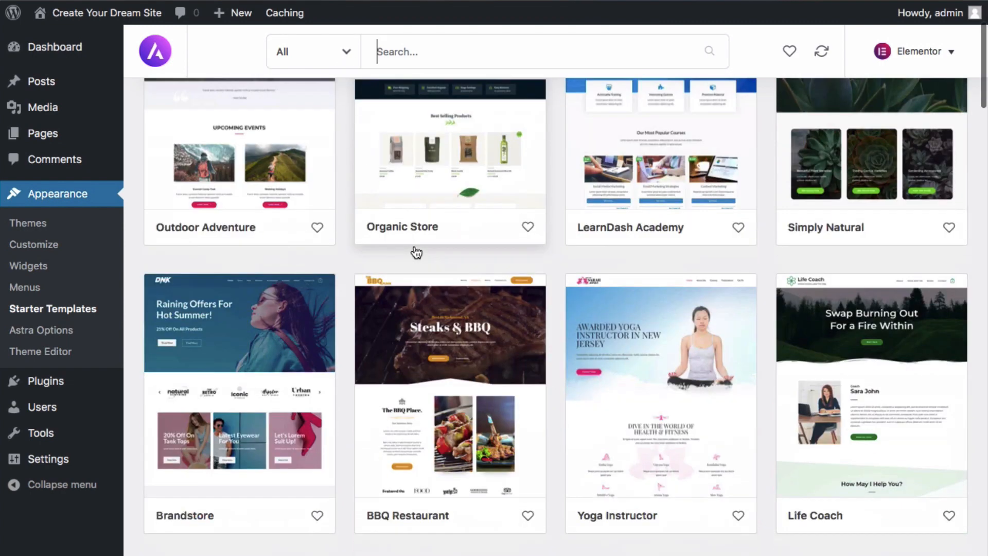
Browse the Elementor template library down to the Growth Marketer, Barber Shop, Plumber and Sierra Nature designs.
{"action": "scroll", "coordinate": [416, 253], "scroll_direction": "down", "scroll_amount": 10}
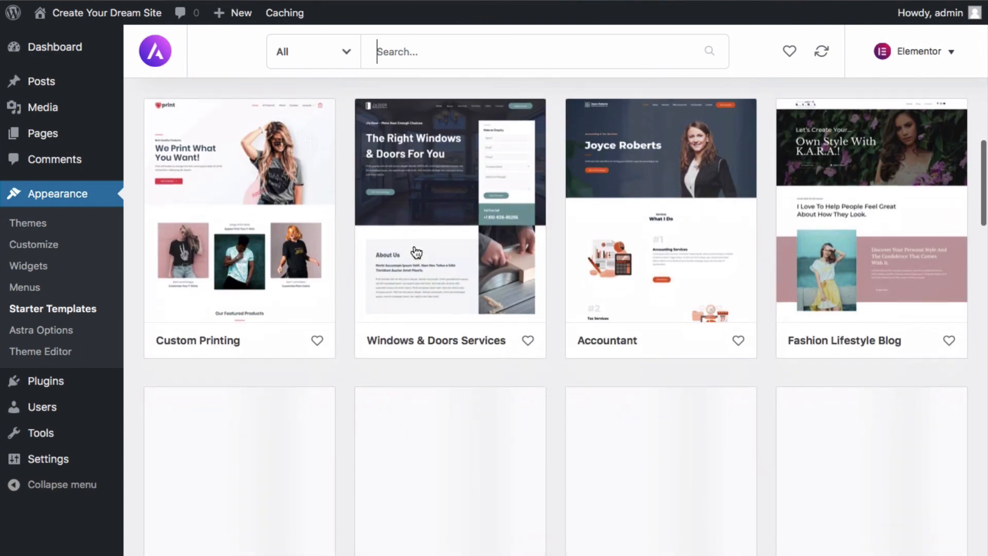
{"action": "scroll", "coordinate": [416, 253], "scroll_direction": "up", "scroll_amount": 9}
{"action": "scroll", "coordinate": [416, 253], "scroll_direction": "up", "scroll_amount": 2}
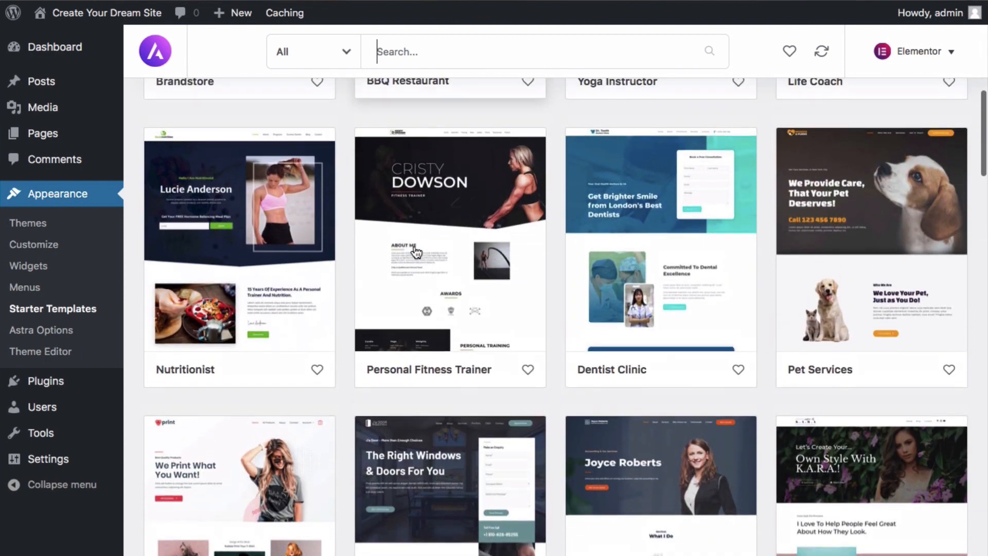
{"action": "scroll", "coordinate": [416, 253], "scroll_direction": "up", "scroll_amount": 5}
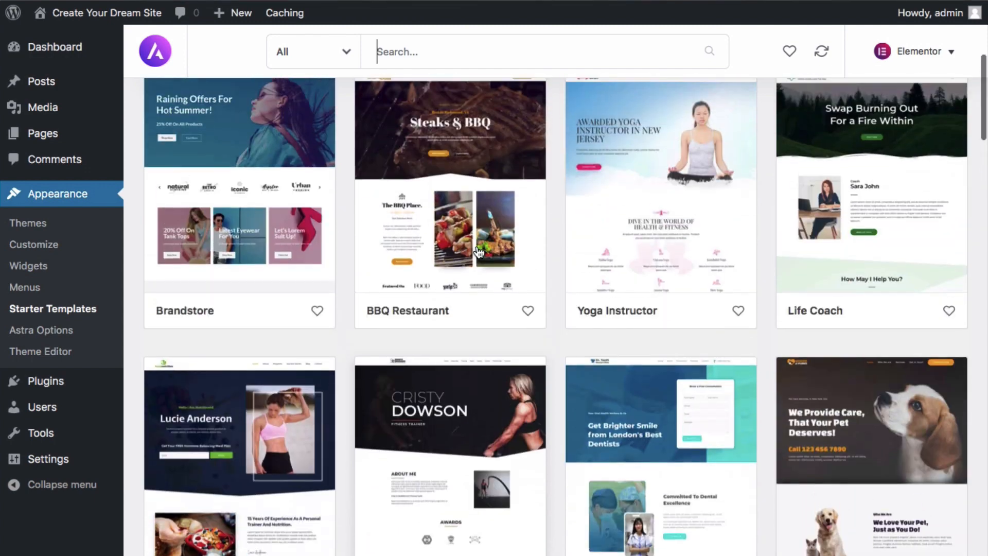
{"action": "scroll", "coordinate": [866, 379], "scroll_direction": "down", "scroll_amount": 3}
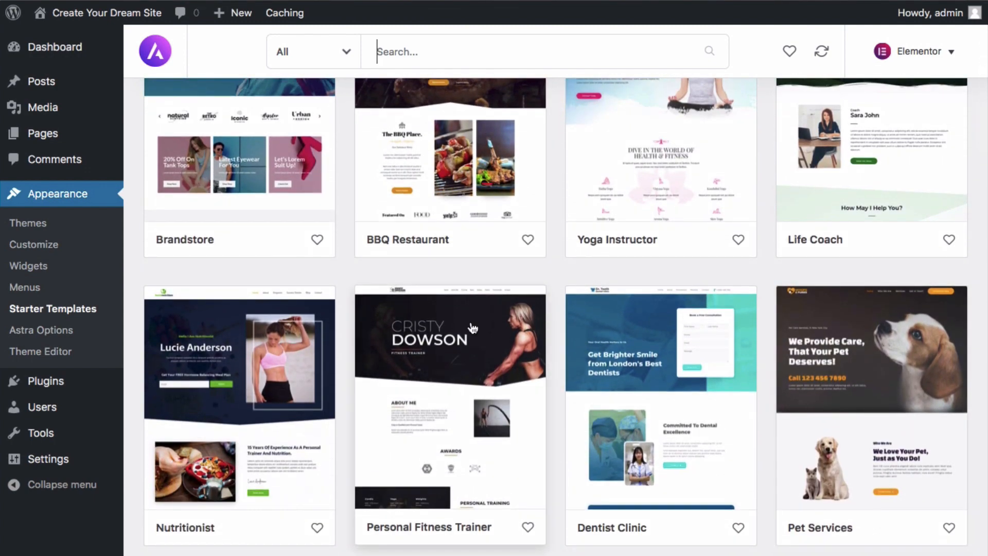
{"action": "scroll", "coordinate": [473, 328], "scroll_direction": "up", "scroll_amount": 7}
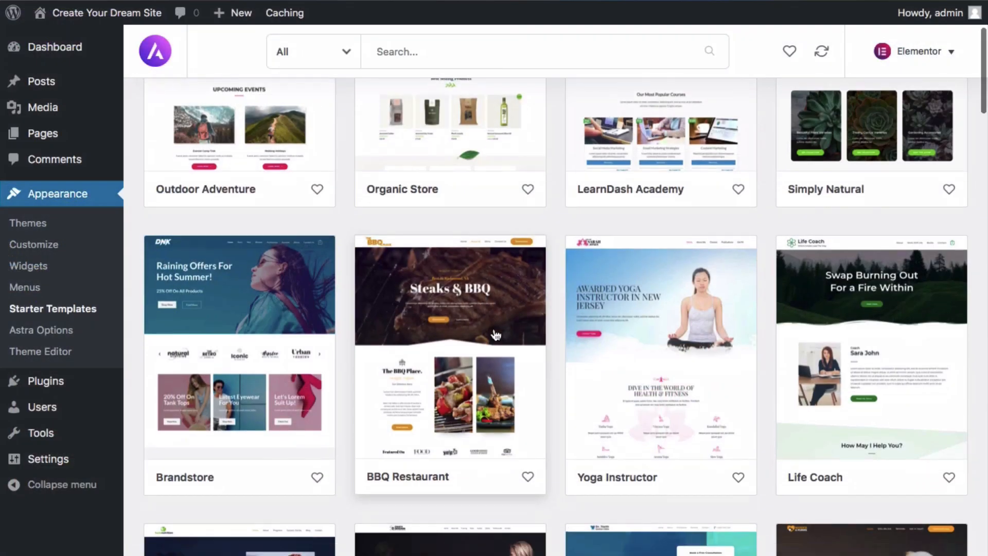
{"action": "scroll", "coordinate": [497, 309], "scroll_direction": "down", "scroll_amount": 5}
{"action": "scroll", "coordinate": [495, 335], "scroll_direction": "down", "scroll_amount": 15}
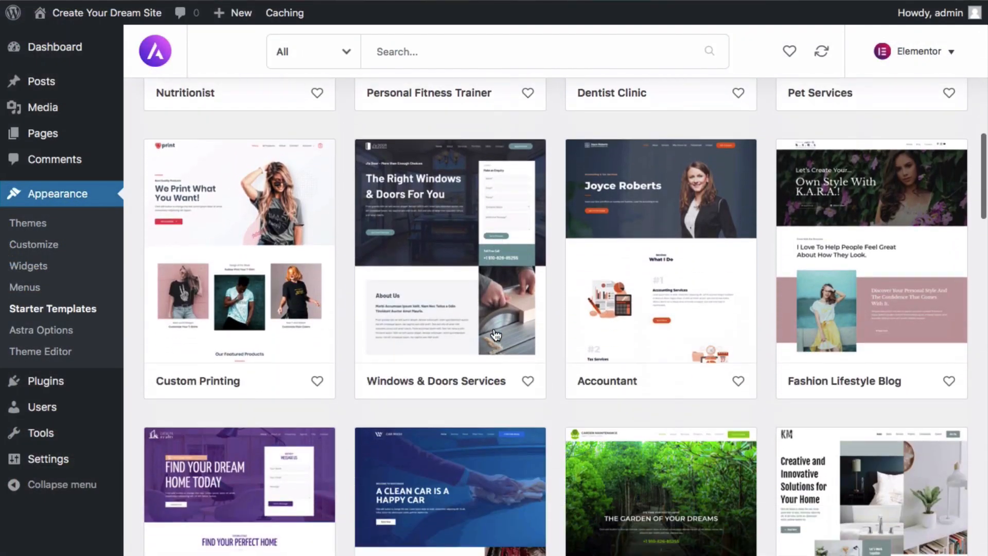
{"action": "scroll", "coordinate": [493, 329], "scroll_direction": "down", "scroll_amount": 1}
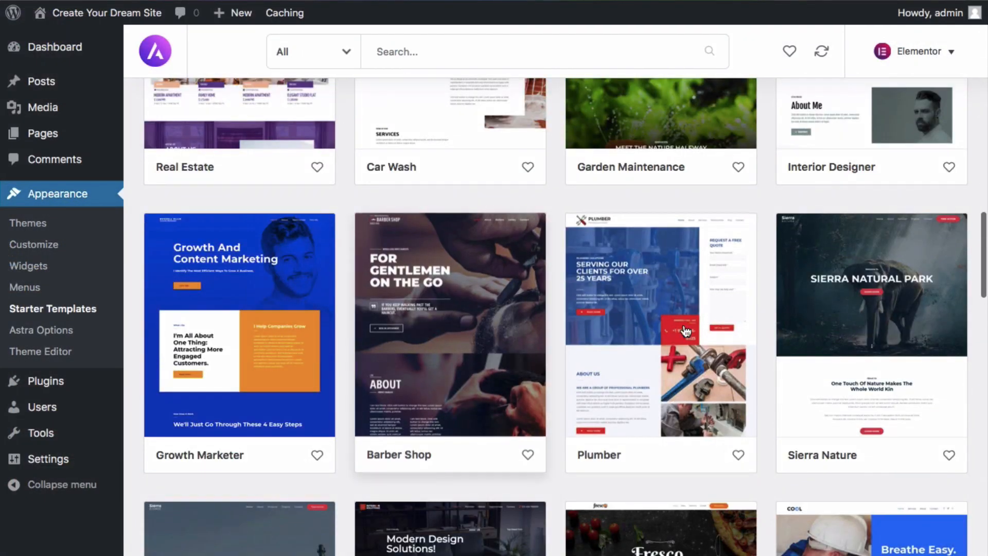
Open the Sierra Nature template and preview its About, Services, Projects and Contact page templates.
{"action": "left_click", "coordinate": [868, 308]}
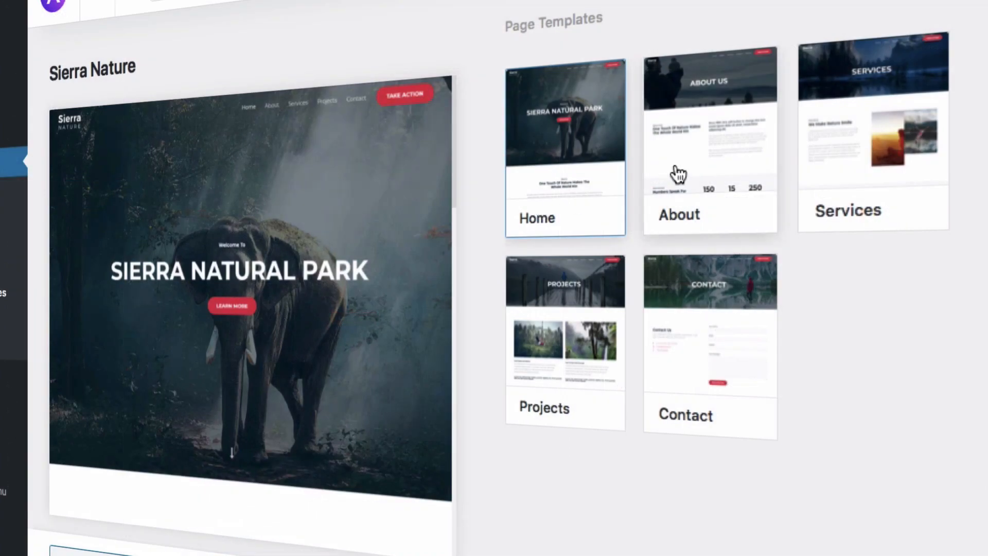
{"action": "left_click", "coordinate": [729, 231]}
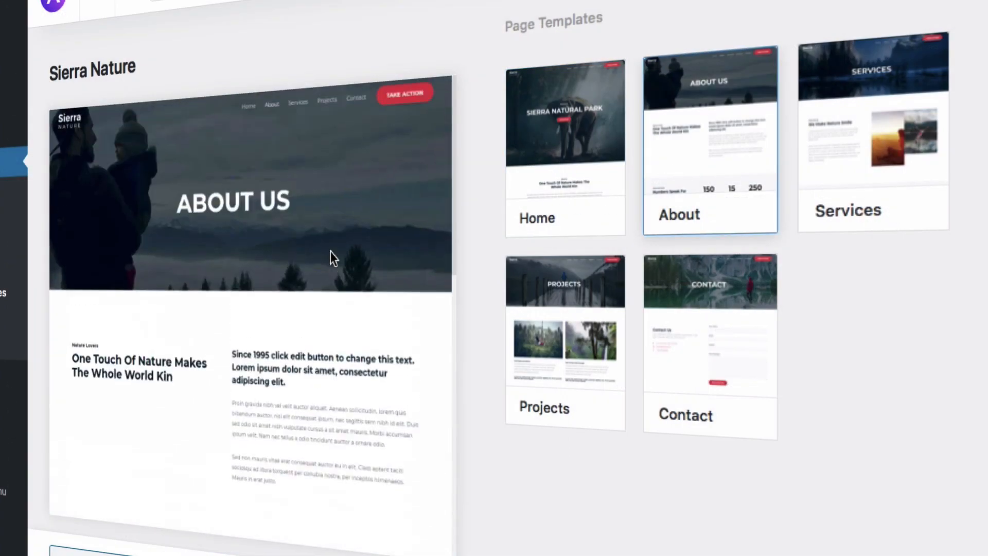
{"action": "left_click", "coordinate": [859, 189]}
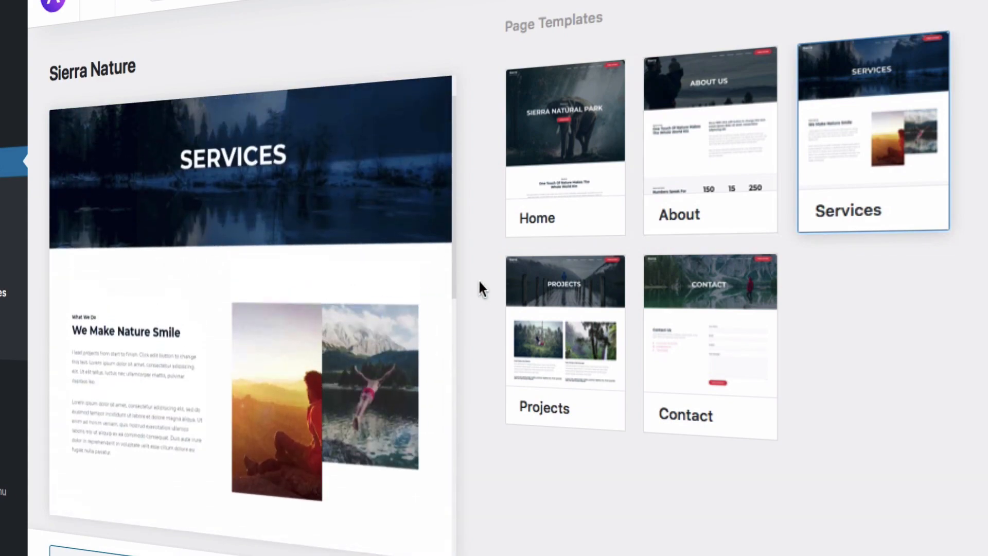
{"action": "left_click", "coordinate": [534, 292]}
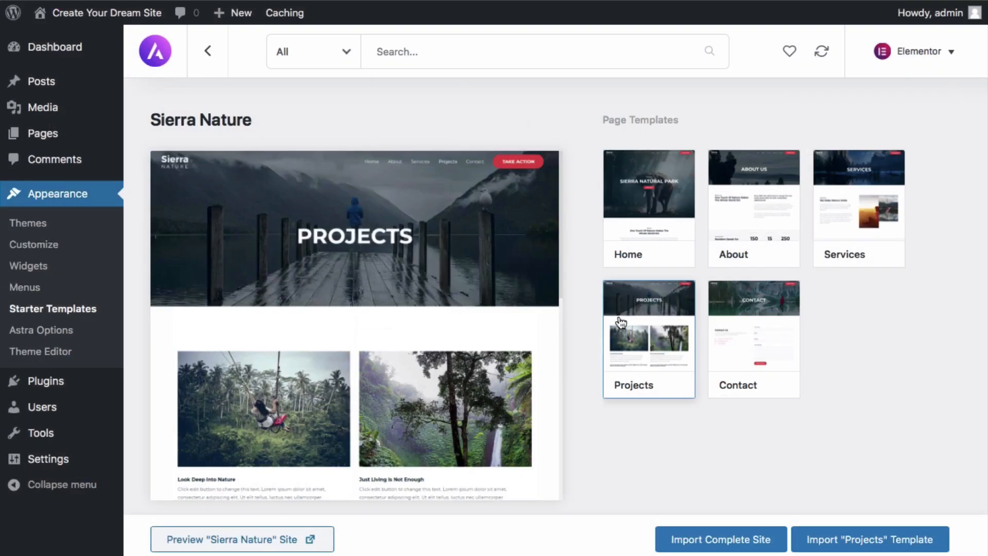
{"action": "left_click", "coordinate": [732, 325]}
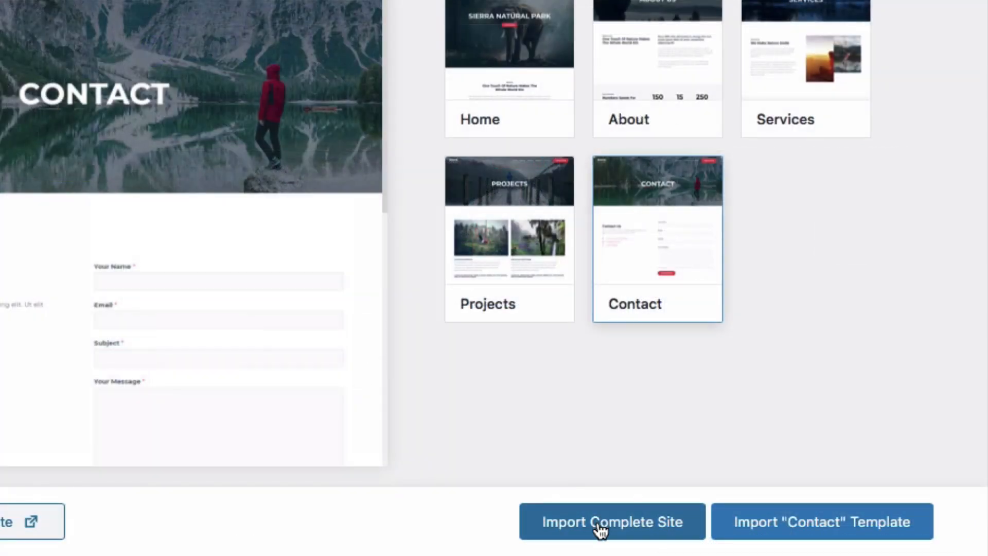
Import the complete Sierra Nature site with customizer settings, widgets, required plugins and content, and open the imported site.
{"action": "left_click", "coordinate": [600, 530]}
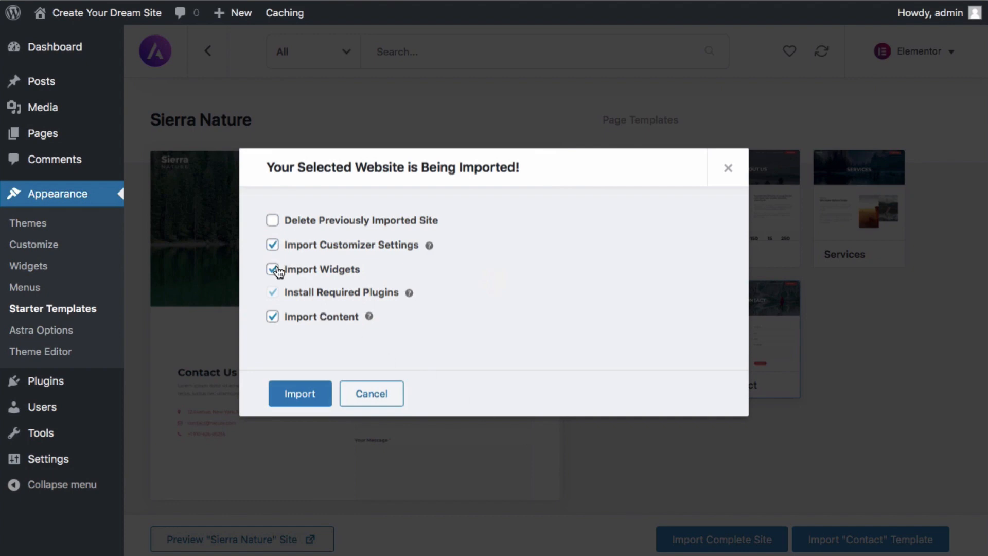
{"action": "left_click", "coordinate": [303, 396]}
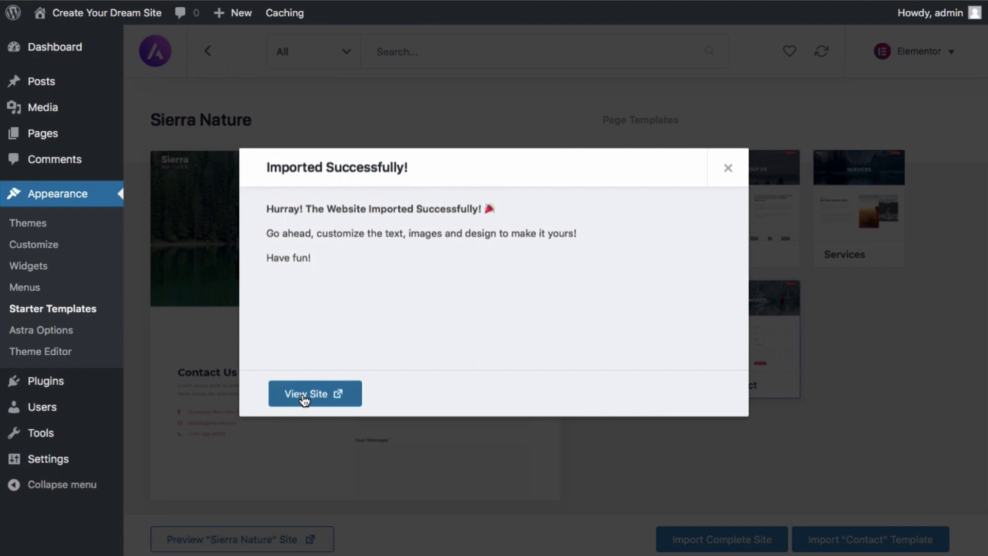
{"action": "left_click", "coordinate": [304, 394]}
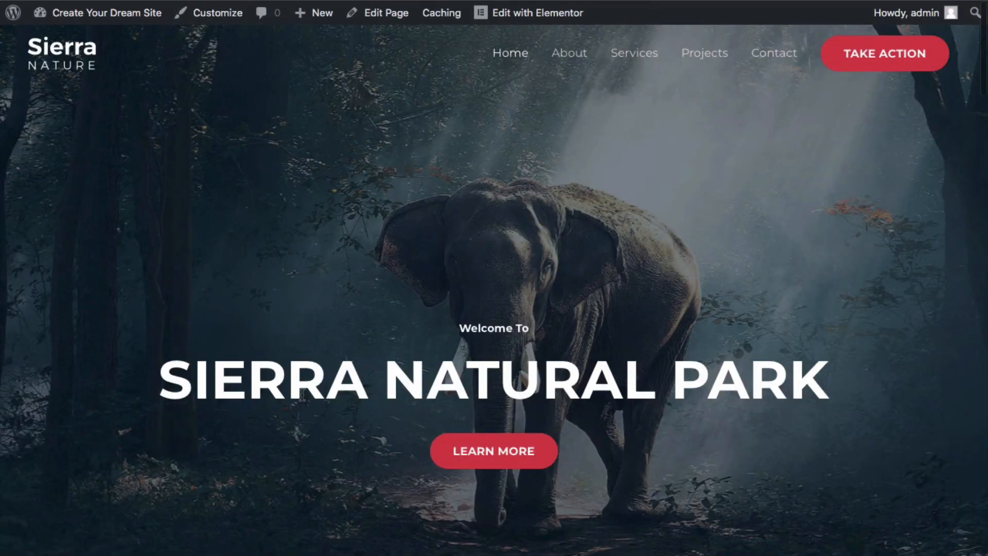
Look through the imported home page from its hero section to the footer and back.
{"action": "scroll", "coordinate": [302, 395], "scroll_direction": "down", "scroll_amount": 15}
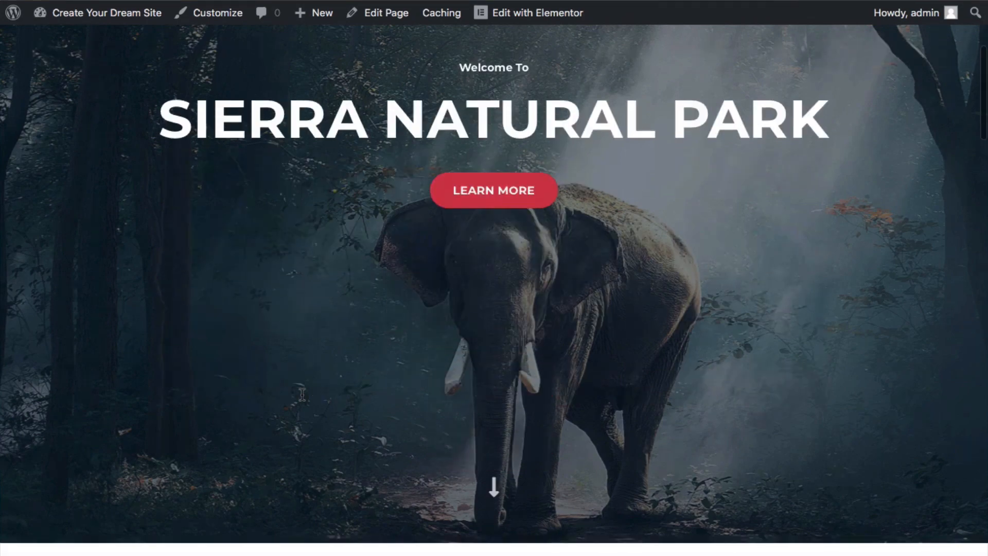
{"action": "scroll", "coordinate": [302, 394], "scroll_direction": "down", "scroll_amount": 20}
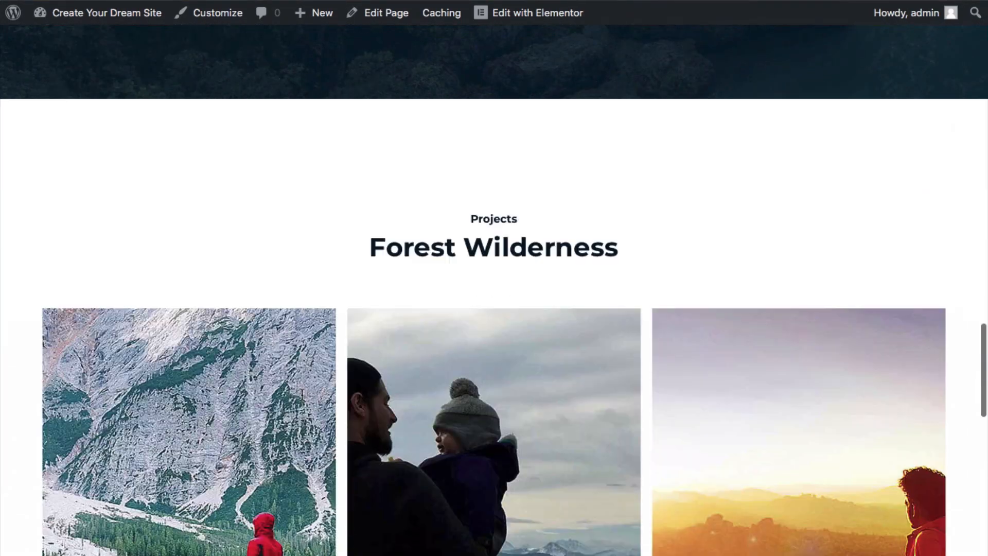
{"action": "scroll", "coordinate": [302, 395], "scroll_direction": "up", "scroll_amount": 20}
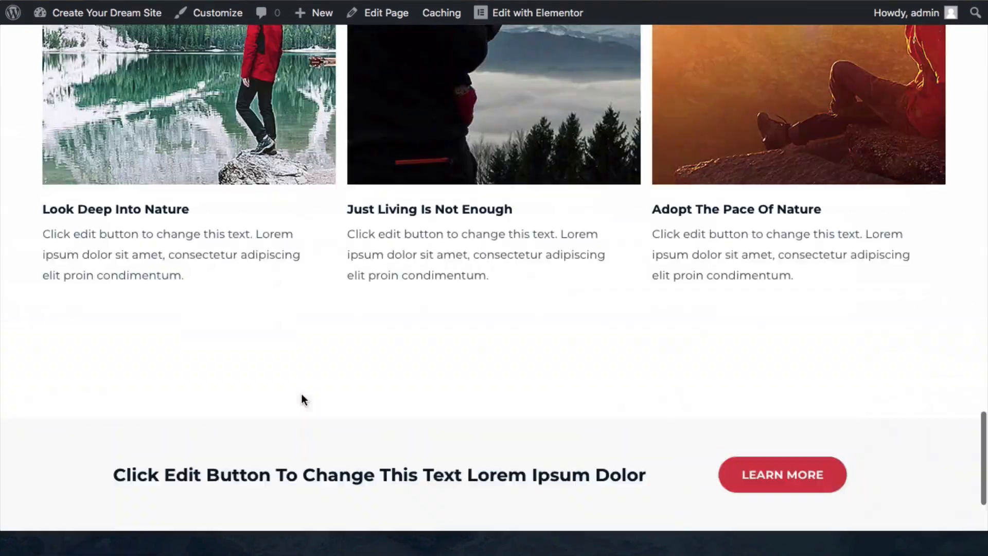
{"action": "scroll", "coordinate": [302, 394], "scroll_direction": "up", "scroll_amount": 15}
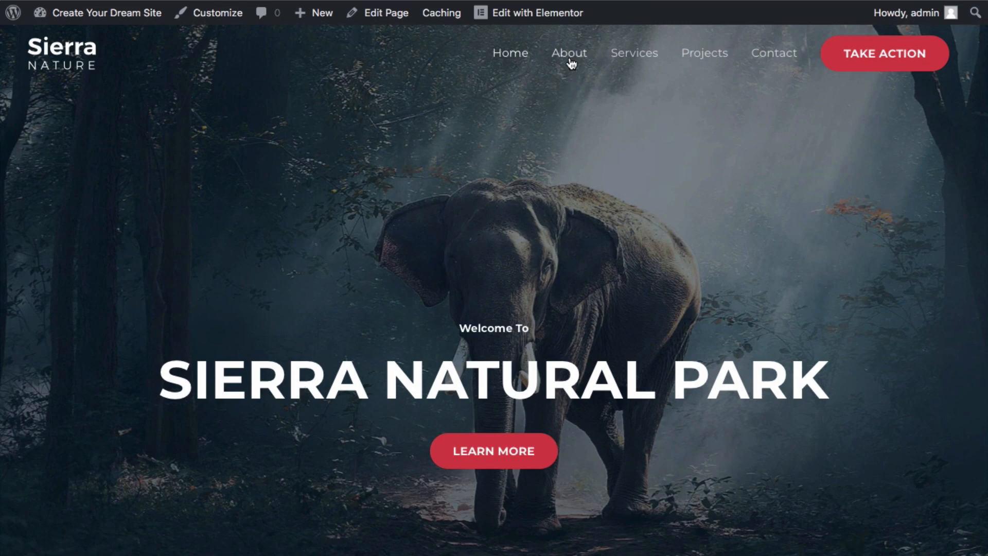
Open the site's About and Services pages and look through the content of each.
{"action": "left_click", "coordinate": [569, 54]}
{"action": "scroll", "coordinate": [521, 113], "scroll_direction": "down", "scroll_amount": 10}
{"action": "scroll", "coordinate": [521, 112], "scroll_direction": "down", "scroll_amount": 10}
{"action": "scroll", "coordinate": [521, 112], "scroll_direction": "up", "scroll_amount": 15}
{"action": "scroll", "coordinate": [523, 116], "scroll_direction": "up", "scroll_amount": 10}
{"action": "left_click", "coordinate": [645, 57]}
{"action": "scroll", "coordinate": [629, 79], "scroll_direction": "down", "scroll_amount": 1}
{"action": "scroll", "coordinate": [628, 78], "scroll_direction": "down", "scroll_amount": 15}
{"action": "scroll", "coordinate": [629, 80], "scroll_direction": "up", "scroll_amount": 15}
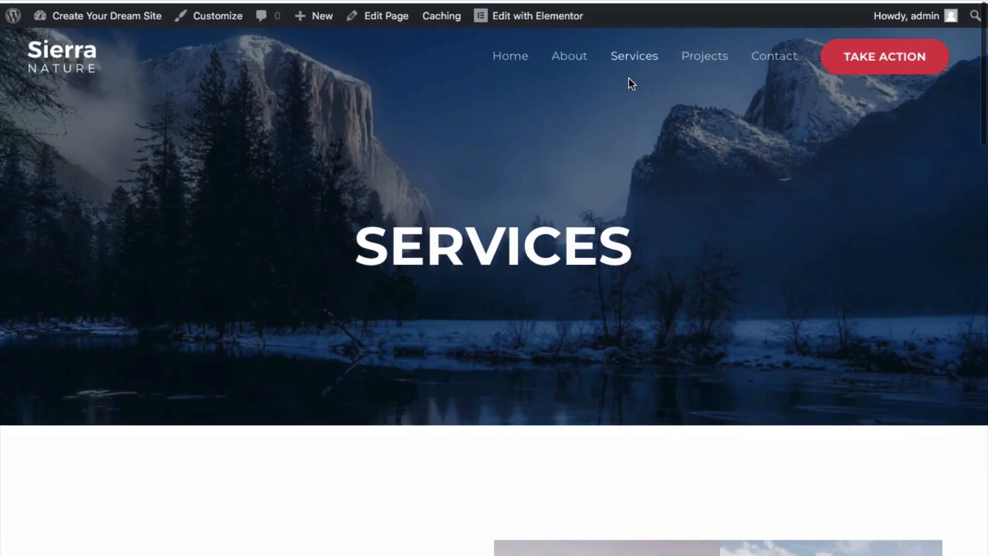
Open the site's Projects page and look through its content.
{"action": "left_click", "coordinate": [712, 57]}
{"action": "scroll", "coordinate": [646, 108], "scroll_direction": "down", "scroll_amount": 10}
{"action": "scroll", "coordinate": [646, 104], "scroll_direction": "down", "scroll_amount": 12}
{"action": "scroll", "coordinate": [646, 104], "scroll_direction": "up", "scroll_amount": 16}
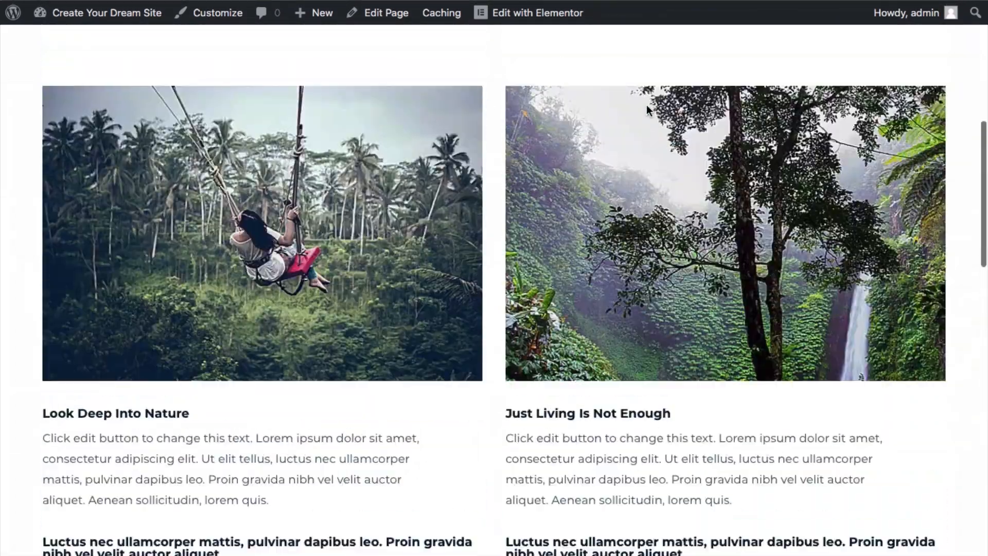
{"action": "scroll", "coordinate": [646, 104], "scroll_direction": "up", "scroll_amount": 8}
Open the Contact page, look through its contact details and form, and return to the home page.
{"action": "left_click", "coordinate": [756, 56]}
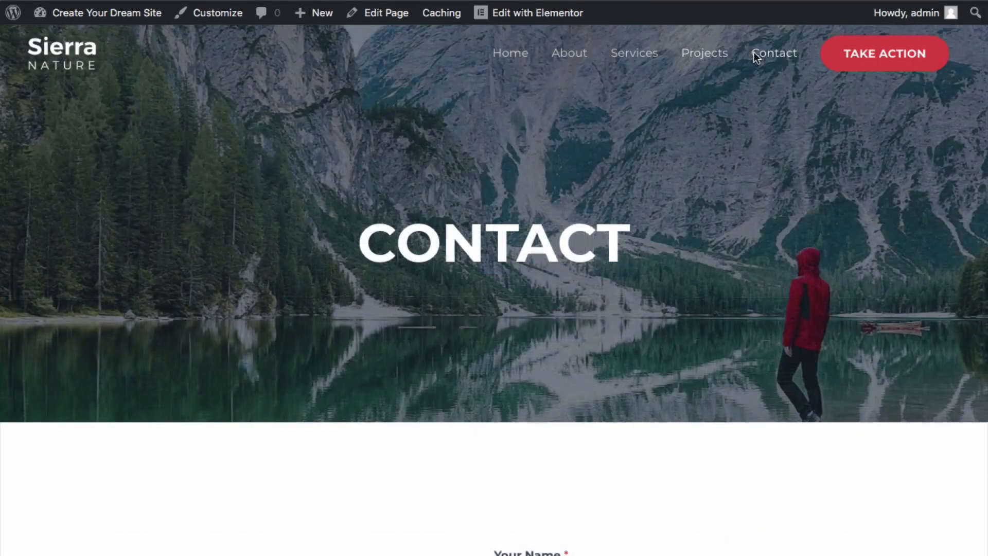
{"action": "scroll", "coordinate": [752, 57], "scroll_direction": "down", "scroll_amount": 8}
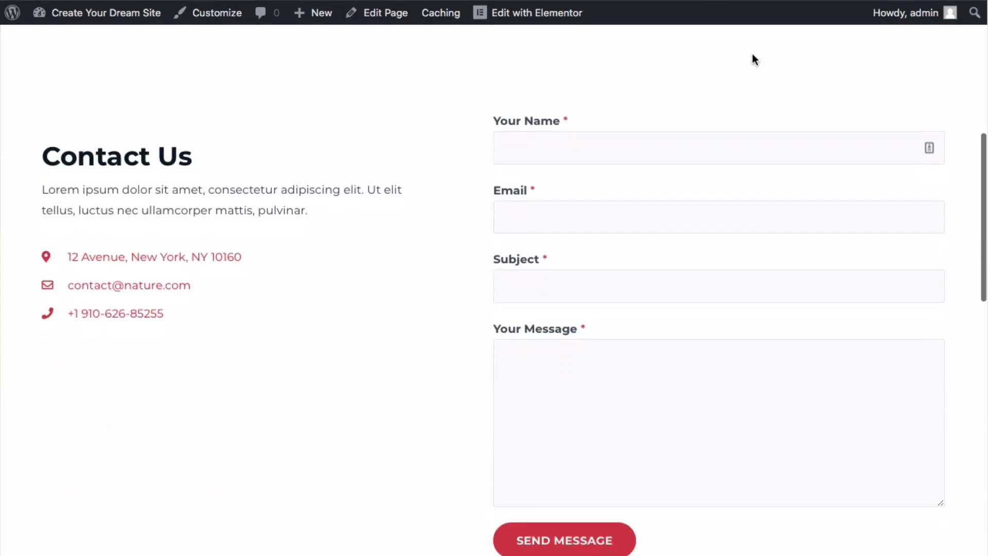
{"action": "scroll", "coordinate": [753, 56], "scroll_direction": "down", "scroll_amount": 10}
{"action": "scroll", "coordinate": [753, 57], "scroll_direction": "up", "scroll_amount": 18}
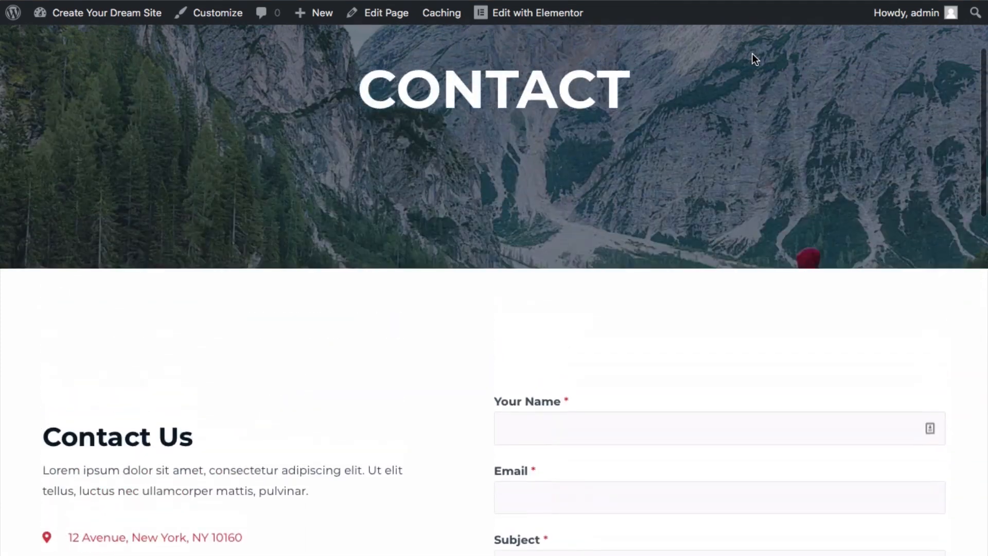
{"action": "scroll", "coordinate": [753, 57], "scroll_direction": "up", "scroll_amount": 3}
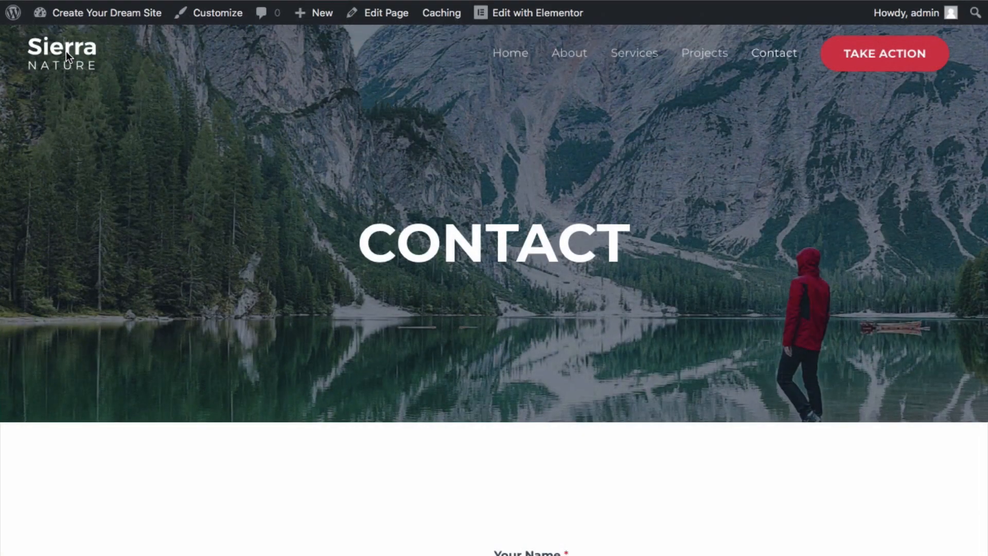
{"action": "left_click", "coordinate": [66, 51]}
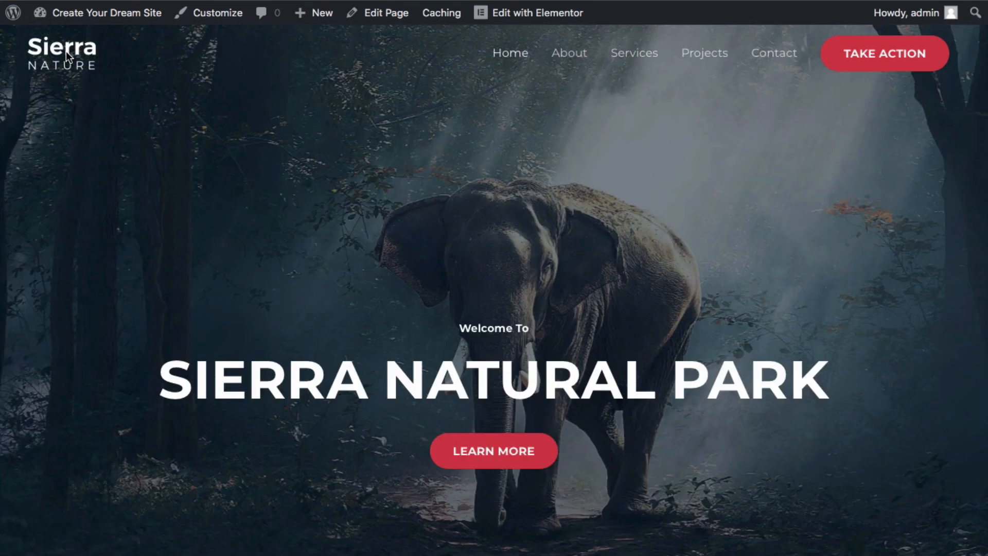
Go to the list of all pages in the WordPress dashboard and open the Home page for editing with Elementor.
{"action": "mouse_move", "coordinate": [78, 21]}
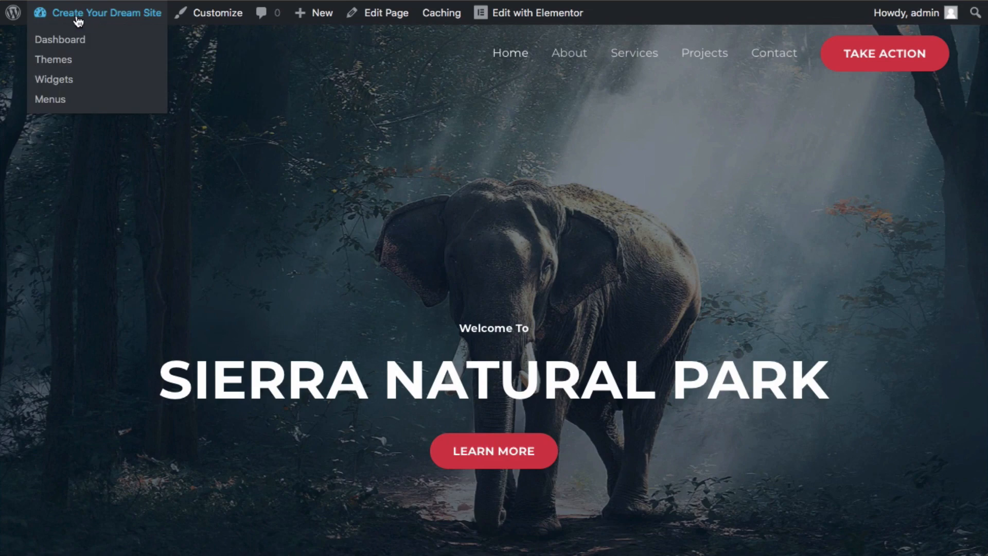
{"action": "left_click", "coordinate": [63, 41]}
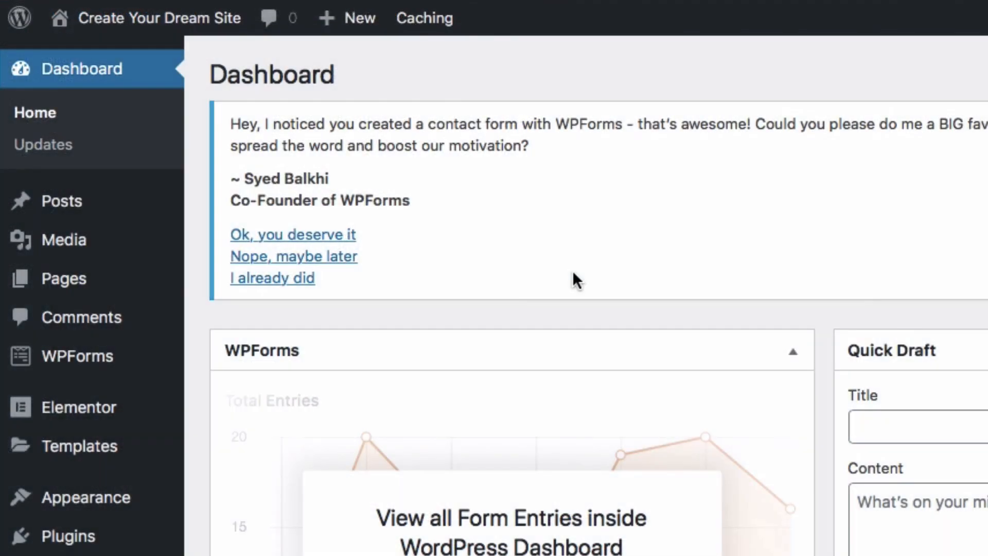
{"action": "mouse_move", "coordinate": [92, 289]}
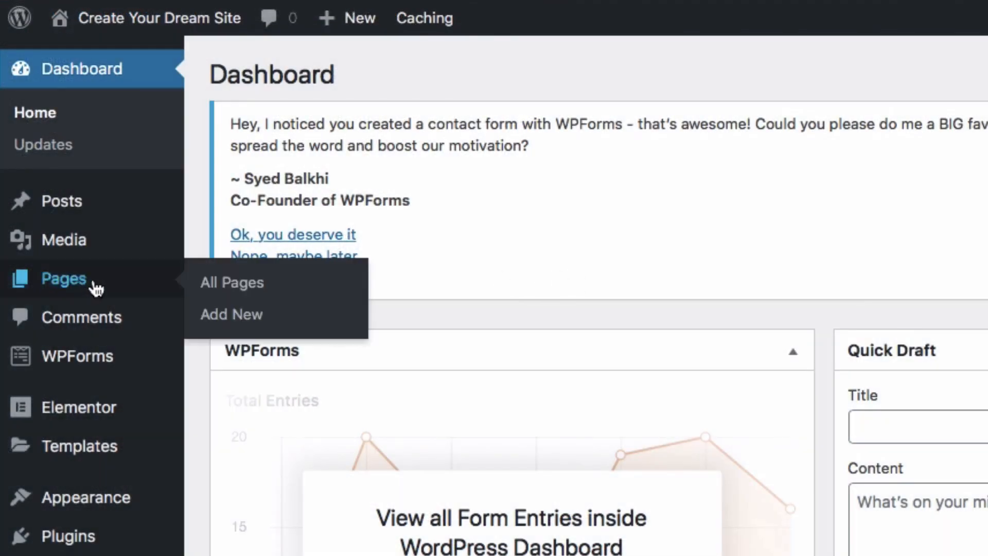
{"action": "left_click", "coordinate": [236, 284]}
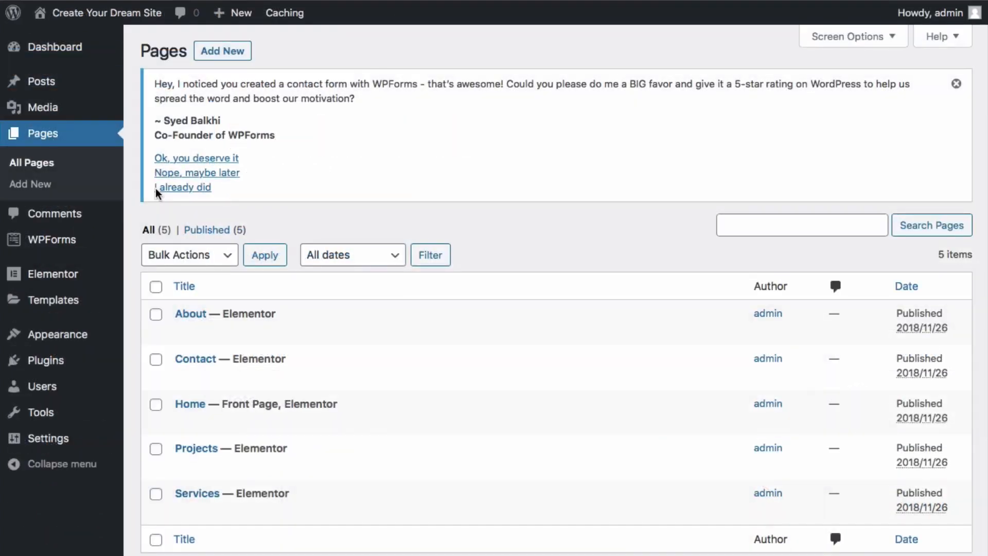
{"action": "scroll", "coordinate": [206, 360], "scroll_direction": "down", "scroll_amount": 3}
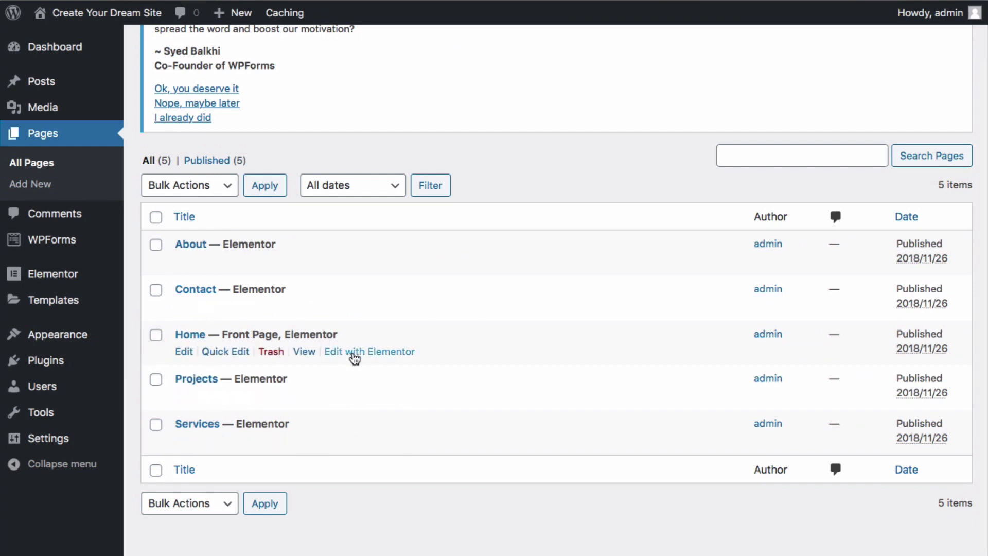
{"action": "left_click", "coordinate": [356, 352]}
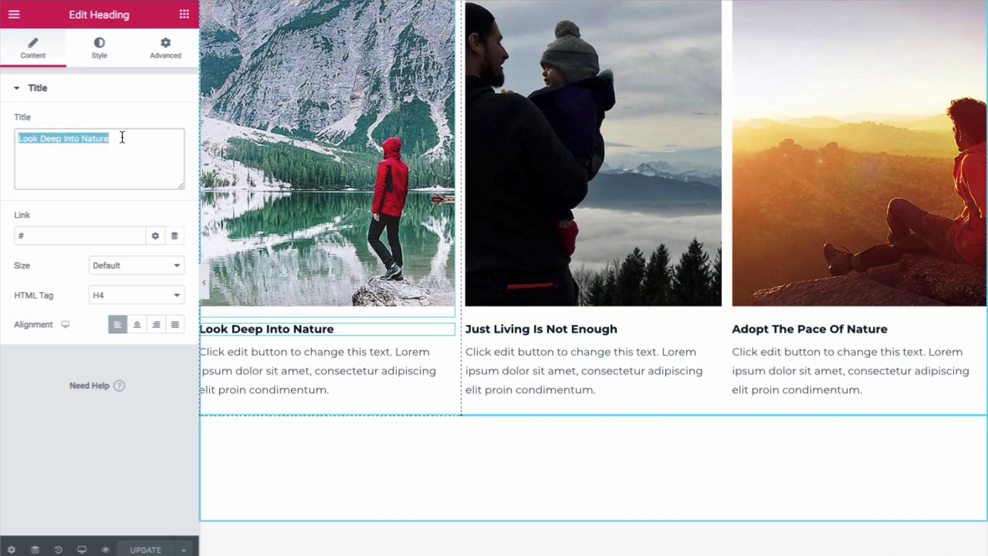
Replace the "Look Deep Into Nature" heading text with "Website" and center it.
{"action": "key", "text": "BackSpace"}
{"action": "type", "text": "Website"}
{"action": "left_click", "coordinate": [137, 325]}
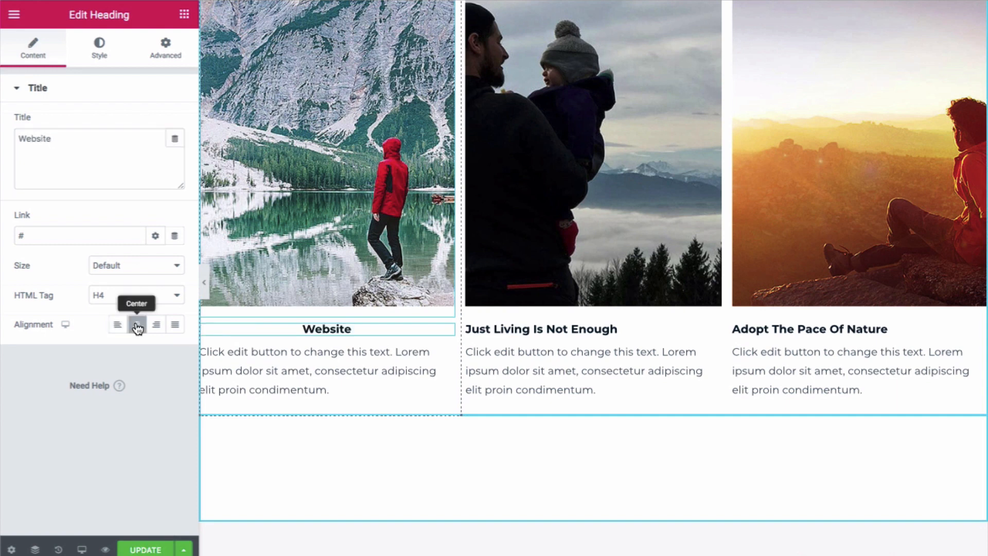
Adjust the font size of the "Website" heading in its typography style settings.
{"action": "left_click", "coordinate": [105, 55]}
{"action": "left_click", "coordinate": [175, 153]}
{"action": "left_click_drag", "start_coordinate": [29, 247], "coordinate": [38, 248]}
{"action": "left_click", "coordinate": [164, 244]}
{"action": "left_click", "coordinate": [165, 244]}
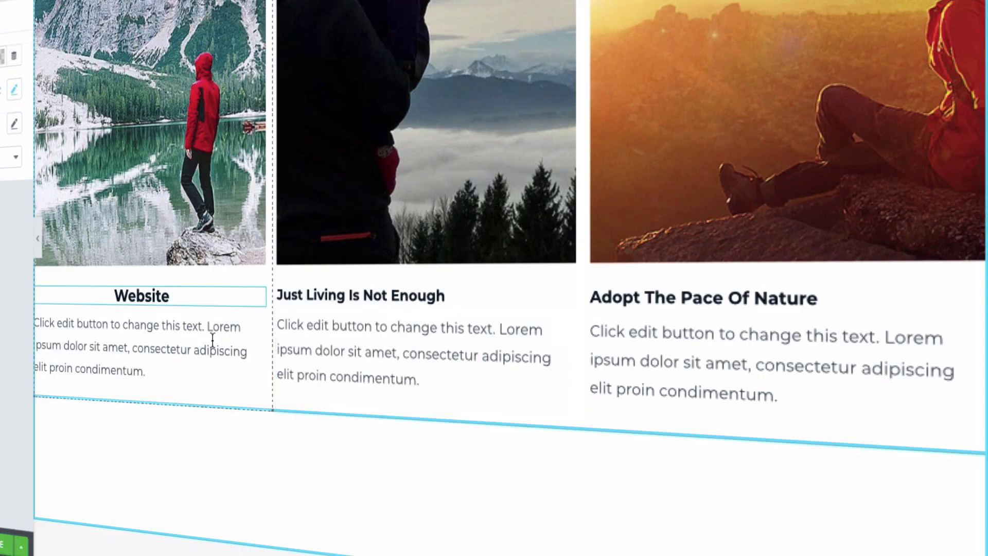
Paste copies of the "Website" heading into the second and third project columns and delete the original "Just Living Is Not Enough" heading.
{"action": "left_click", "coordinate": [530, 330]}
{"action": "right_click", "coordinate": [530, 329]}
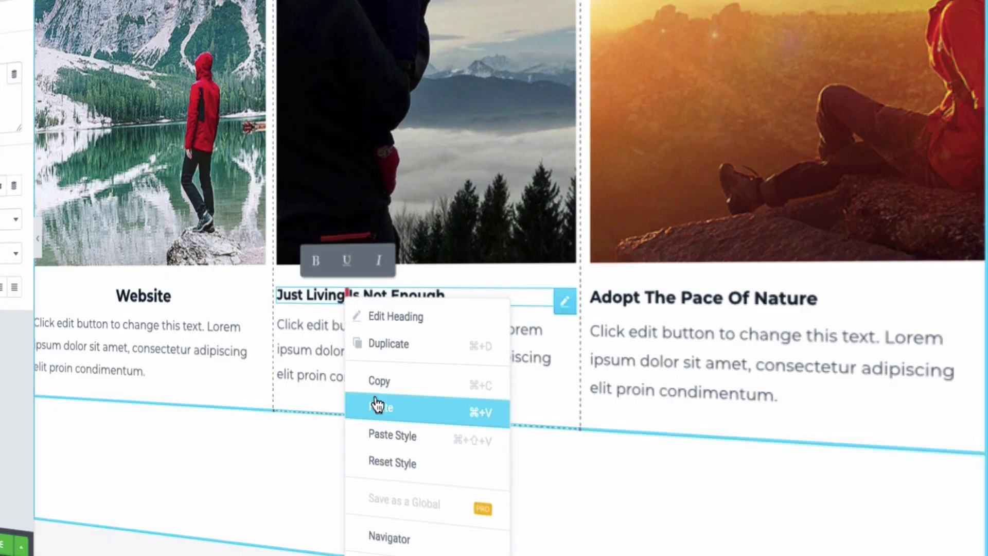
{"action": "left_click", "coordinate": [377, 405]}
{"action": "right_click", "coordinate": [565, 303]}
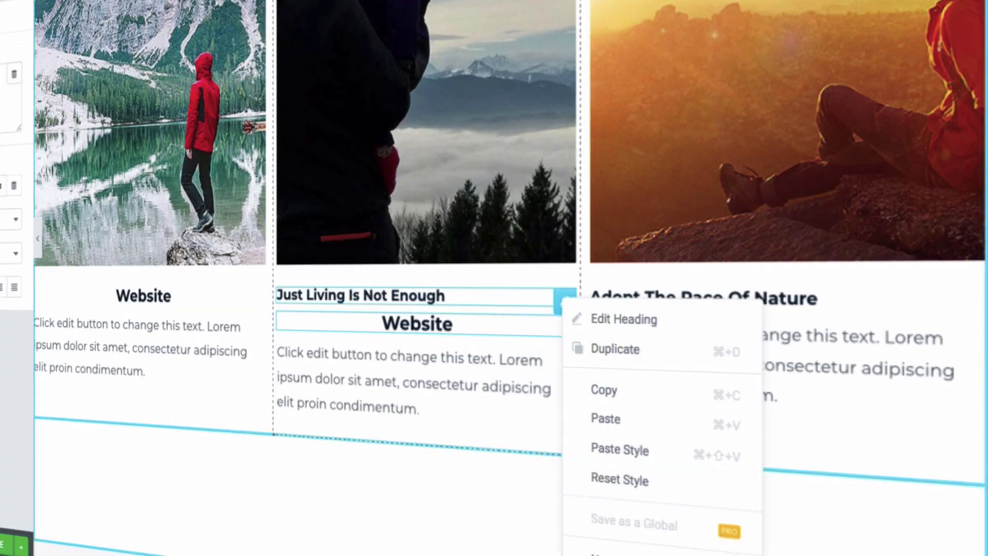
{"action": "left_click", "coordinate": [603, 555]}
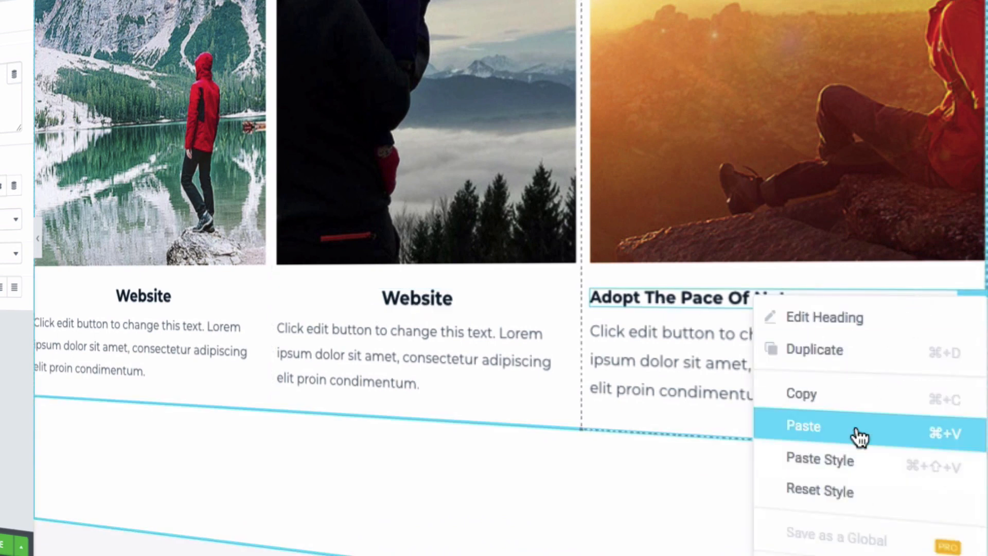
{"action": "left_click", "coordinate": [858, 436]}
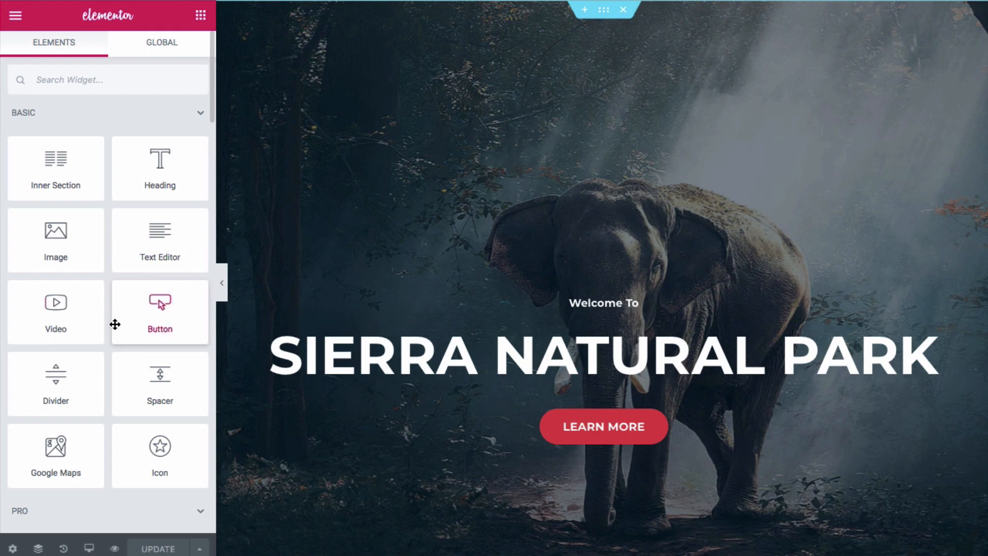
Hide the Elementor editing controls and look through the Home page preview from the hero down past the Services section and back.
{"action": "scroll", "coordinate": [115, 325], "scroll_direction": "down", "scroll_amount": 6}
{"action": "scroll", "coordinate": [117, 328], "scroll_direction": "up", "scroll_amount": 5}
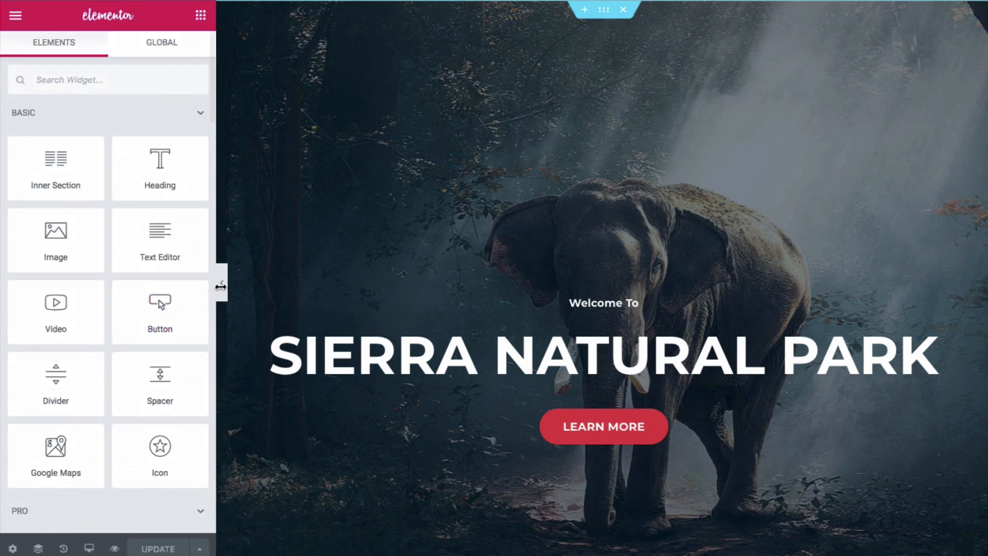
{"action": "left_click", "coordinate": [223, 286]}
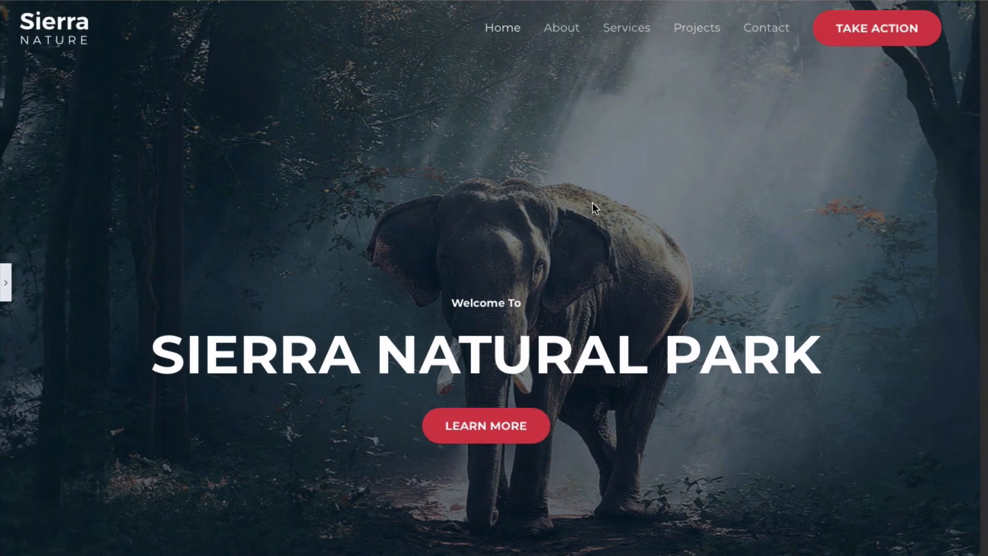
{"action": "scroll", "coordinate": [593, 204], "scroll_direction": "down", "scroll_amount": 10}
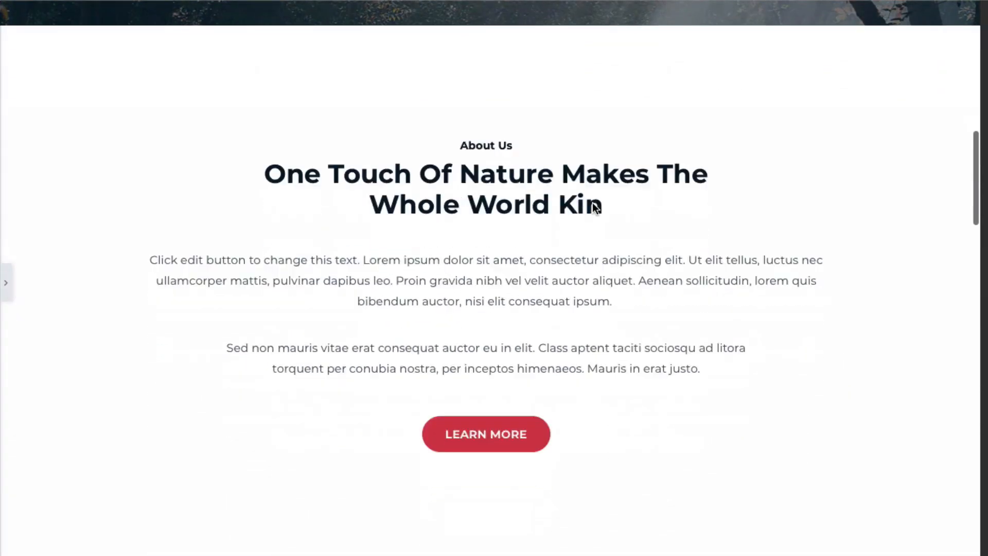
{"action": "scroll", "coordinate": [592, 203], "scroll_direction": "down", "scroll_amount": 12}
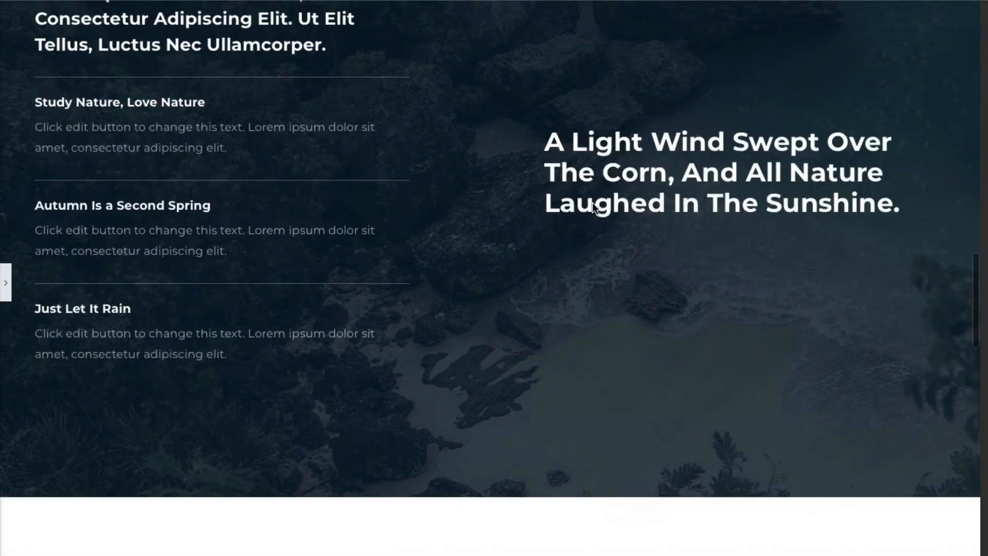
{"action": "scroll", "coordinate": [592, 203], "scroll_direction": "down", "scroll_amount": 12}
{"action": "scroll", "coordinate": [593, 204], "scroll_direction": "down", "scroll_amount": 7}
{"action": "scroll", "coordinate": [592, 203], "scroll_direction": "up", "scroll_amount": 5}
{"action": "scroll", "coordinate": [593, 204], "scroll_direction": "up", "scroll_amount": 10}
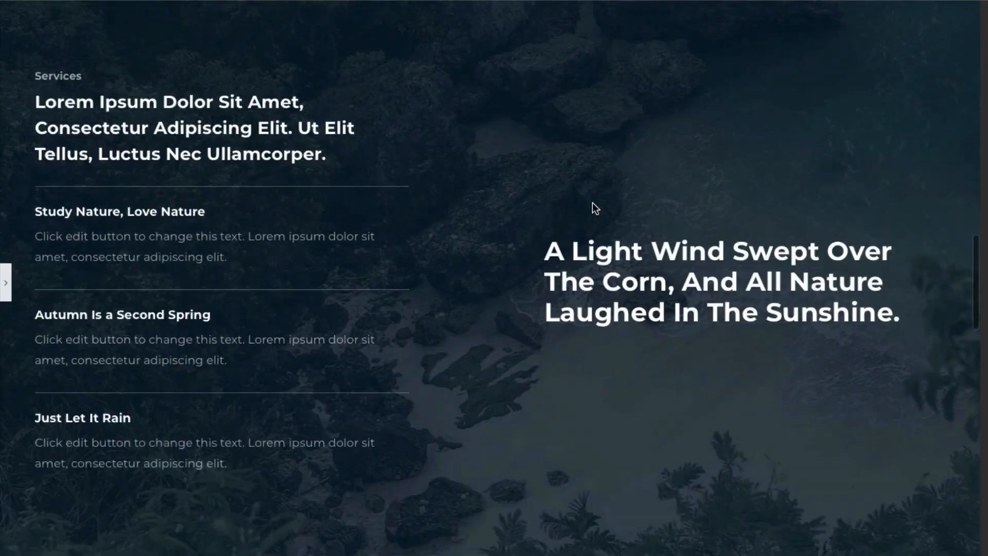
{"action": "scroll", "coordinate": [593, 203], "scroll_direction": "up", "scroll_amount": 10}
{"action": "scroll", "coordinate": [592, 203], "scroll_direction": "up", "scroll_amount": 4}
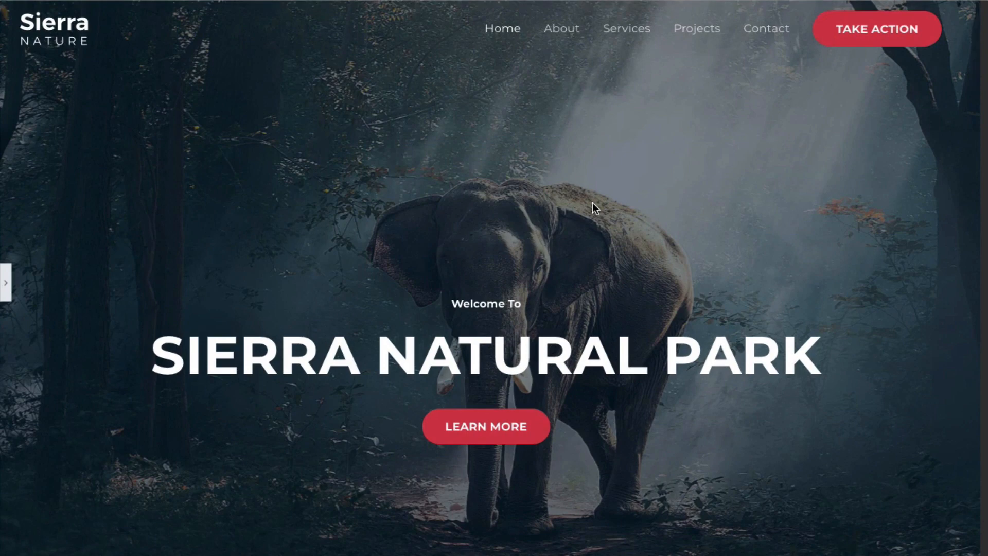
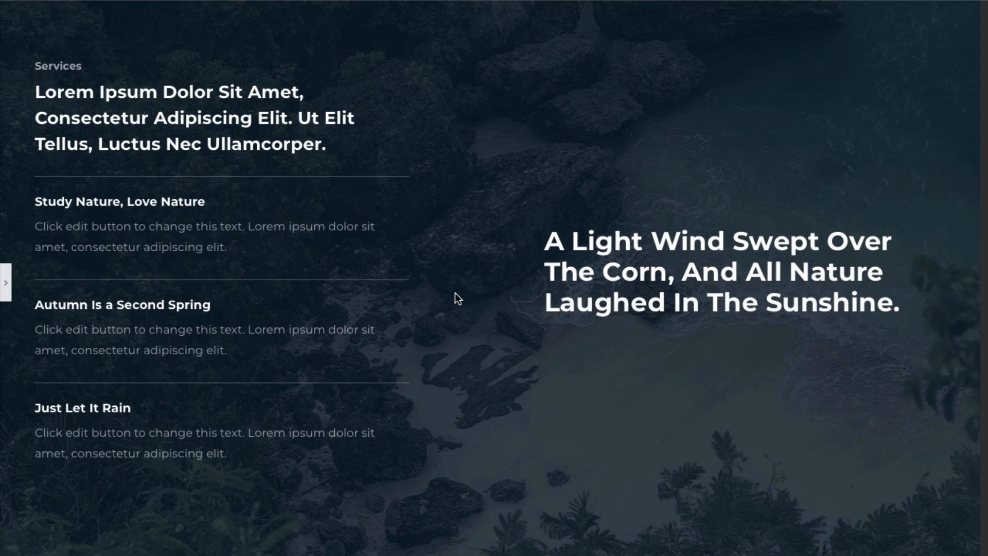
Examine the layout of the Home page's Services section and the three-column Projects section under "Forest Wilderness".
{"action": "scroll", "coordinate": [428, 194], "scroll_direction": "down", "scroll_amount": 9}
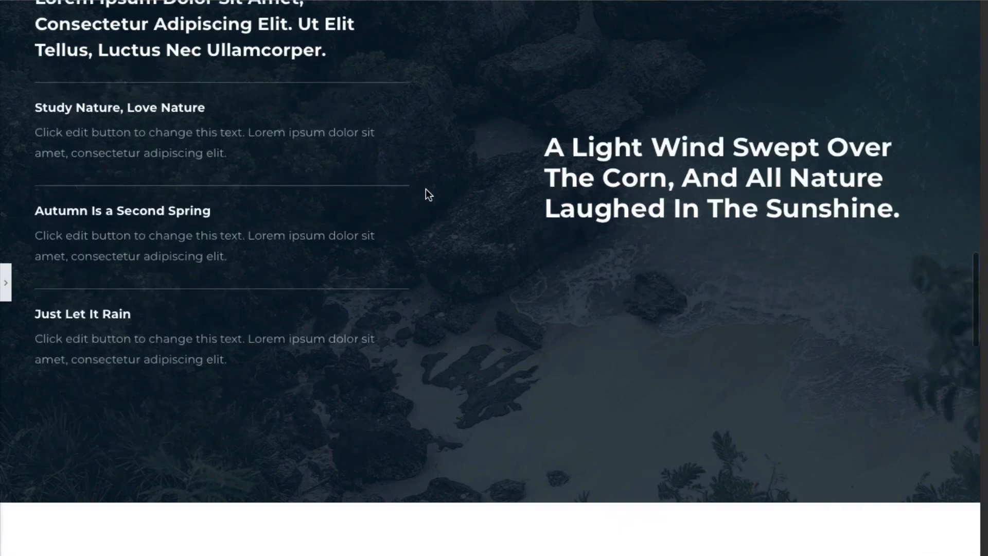
{"action": "scroll", "coordinate": [427, 194], "scroll_direction": "up", "scroll_amount": 8}
{"action": "scroll", "coordinate": [427, 190], "scroll_direction": "up", "scroll_amount": 7}
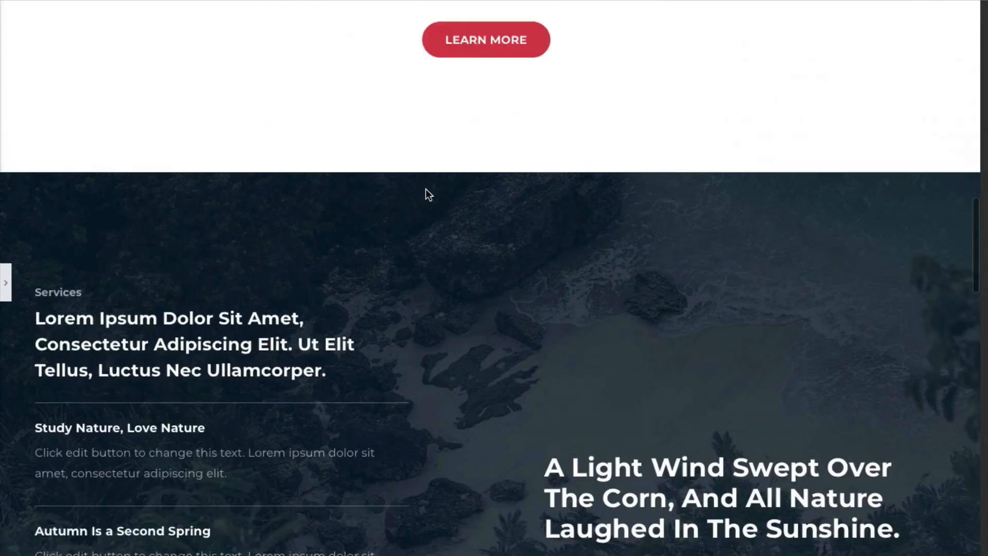
{"action": "scroll", "coordinate": [426, 190], "scroll_direction": "down", "scroll_amount": 5}
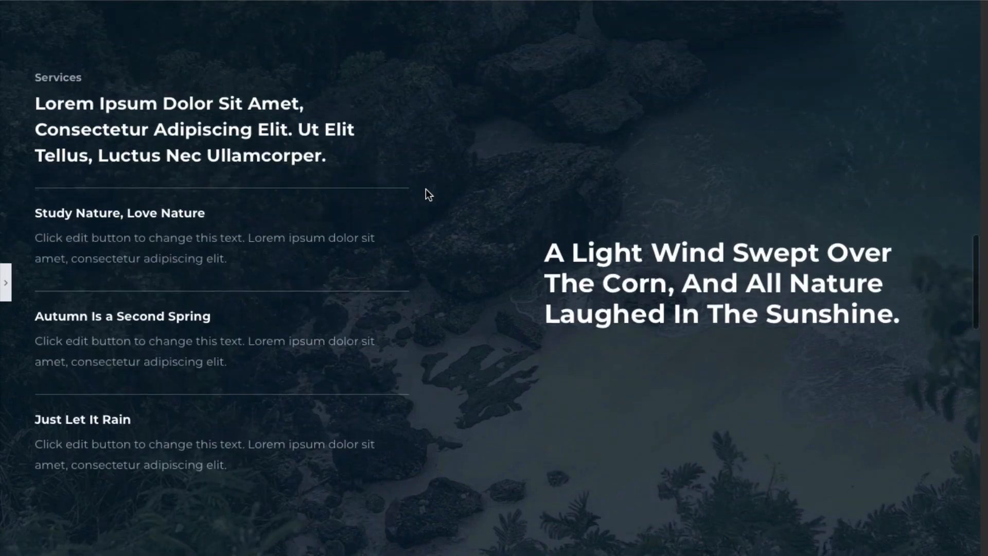
{"action": "scroll", "coordinate": [429, 194], "scroll_direction": "up", "scroll_amount": 1}
{"action": "scroll", "coordinate": [429, 194], "scroll_direction": "down", "scroll_amount": 10}
{"action": "scroll", "coordinate": [425, 195], "scroll_direction": "down", "scroll_amount": 3}
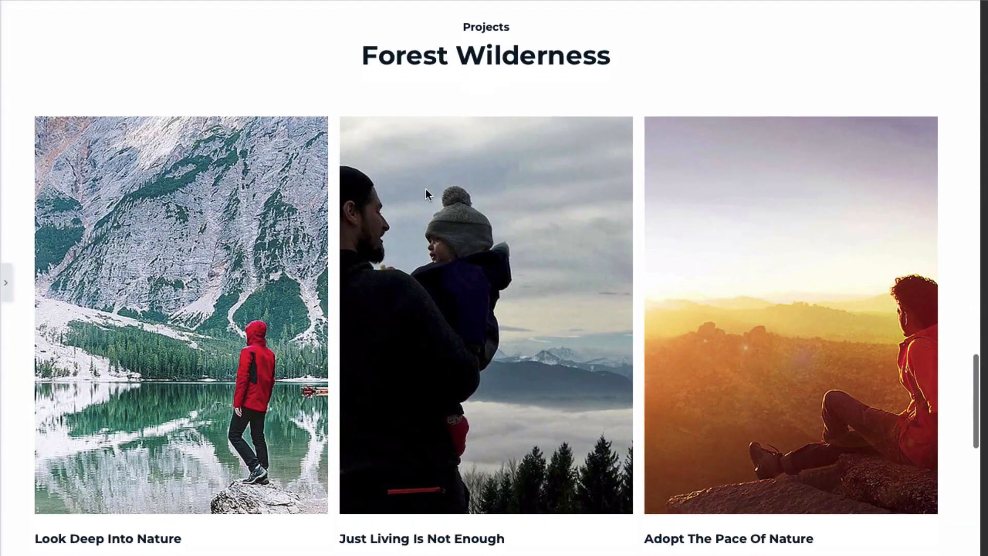
{"action": "scroll", "coordinate": [425, 195], "scroll_direction": "up", "scroll_amount": 1}
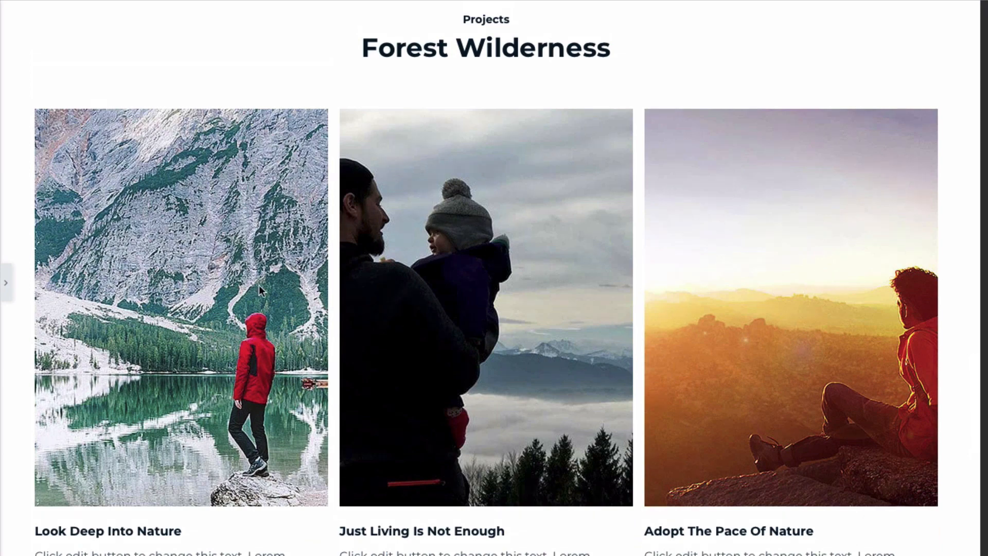
{"action": "scroll", "coordinate": [189, 298], "scroll_direction": "down", "scroll_amount": 3}
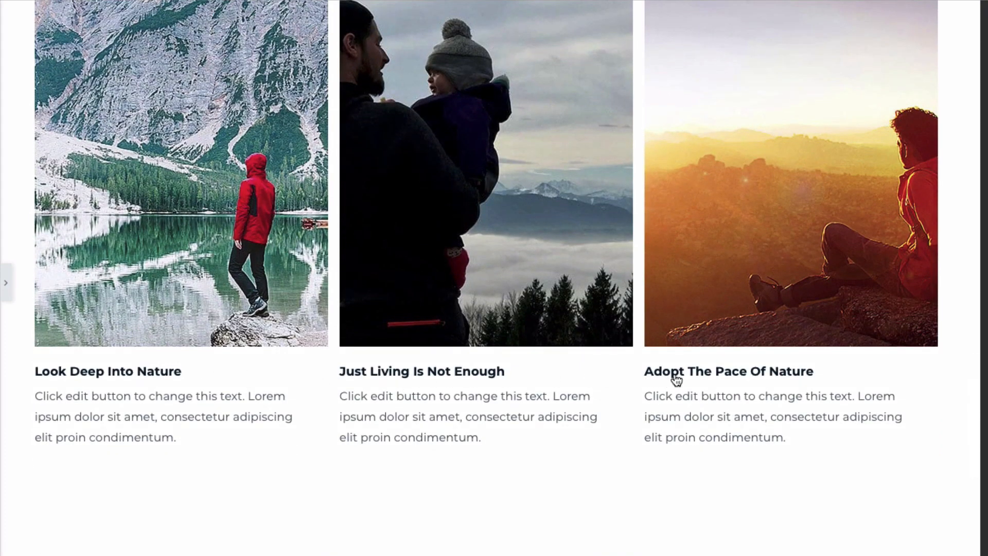
{"action": "scroll", "coordinate": [676, 379], "scroll_direction": "up", "scroll_amount": 3}
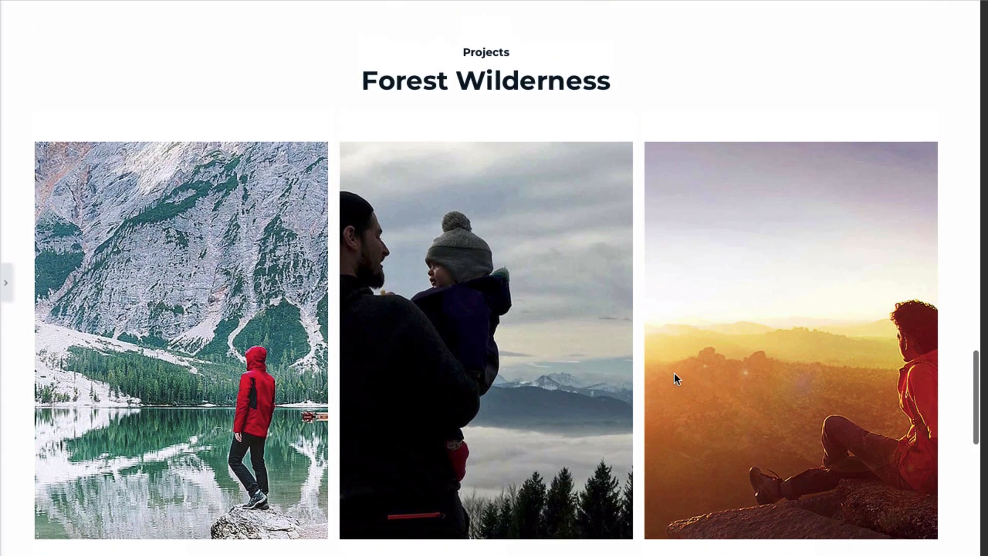
{"action": "scroll", "coordinate": [676, 379], "scroll_direction": "down", "scroll_amount": 3}
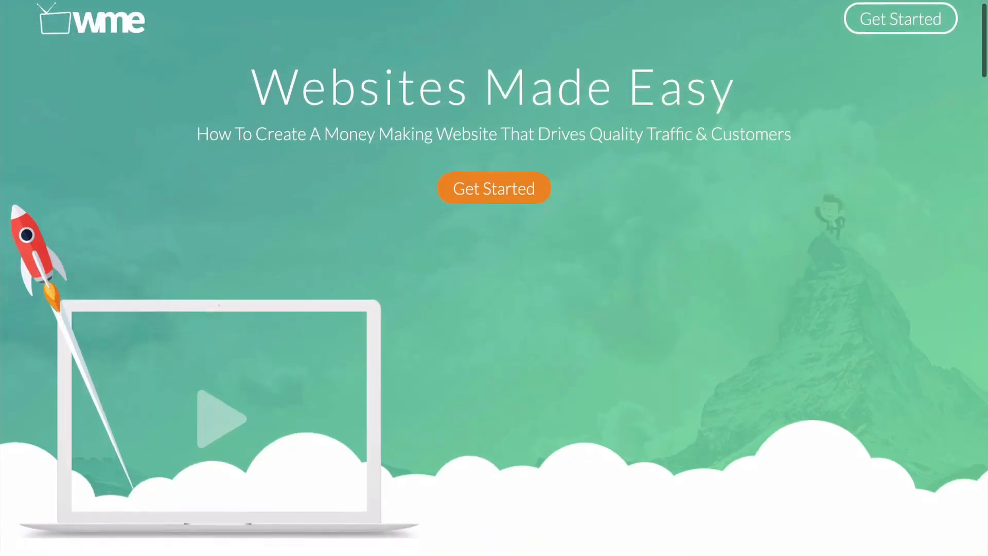
Look through the Websites Made Easy page, including its three-column, Members Area and testimonial sections, and return to the Home page's Services section.
{"action": "scroll", "coordinate": [495, 278], "scroll_direction": "down", "scroll_amount": 5}
{"action": "scroll", "coordinate": [494, 278], "scroll_direction": "down", "scroll_amount": 10}
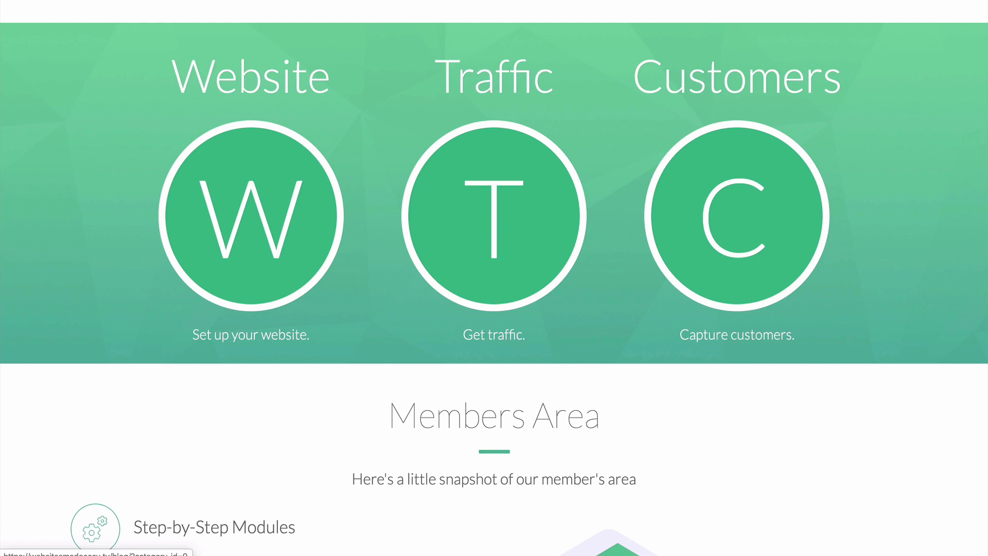
{"action": "scroll", "coordinate": [494, 278], "scroll_direction": "down", "scroll_amount": 7}
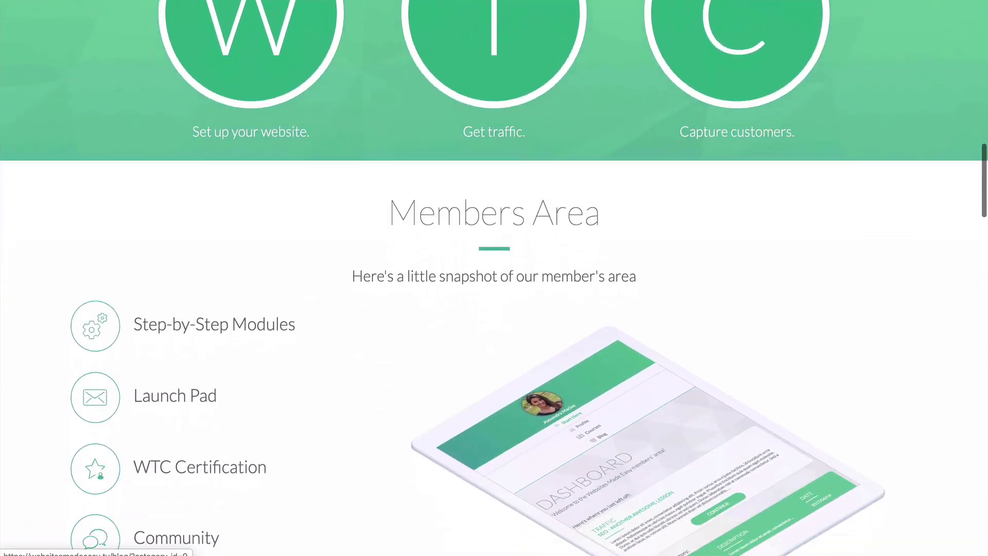
{"action": "scroll", "coordinate": [494, 278], "scroll_direction": "down", "scroll_amount": 15}
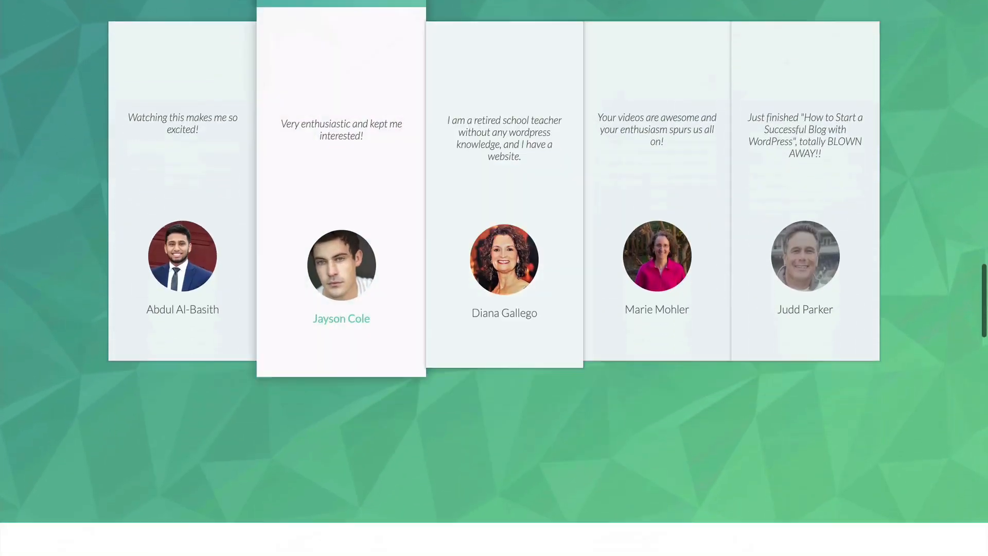
{"action": "scroll", "coordinate": [494, 278], "scroll_direction": "down", "scroll_amount": 4}
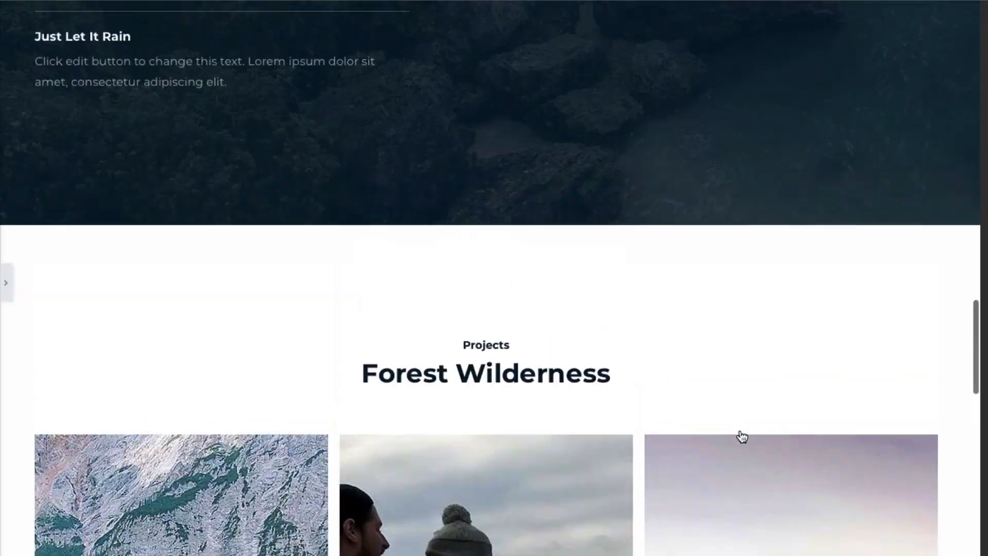
{"action": "scroll", "coordinate": [741, 437], "scroll_direction": "up", "scroll_amount": 20}
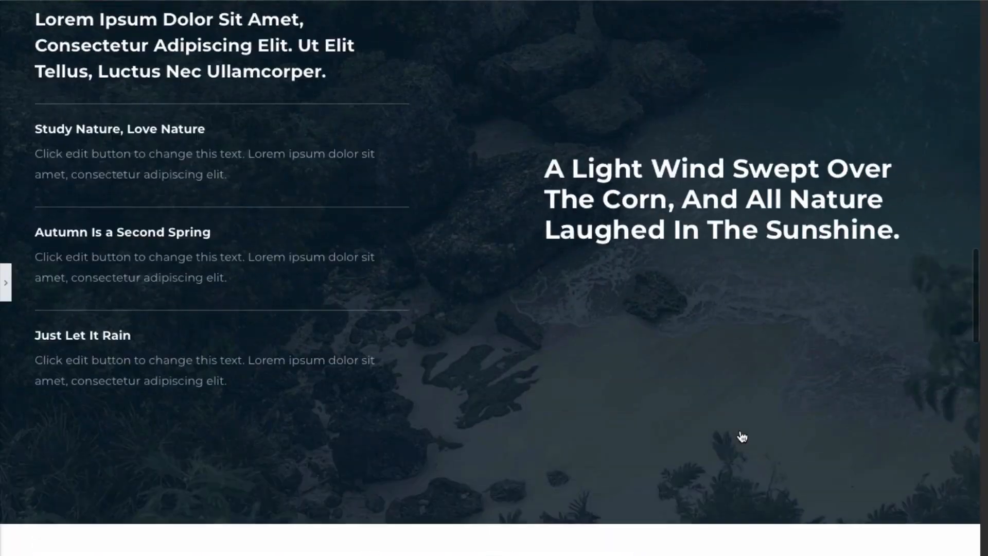
{"action": "scroll", "coordinate": [741, 437], "scroll_direction": "up", "scroll_amount": 10}
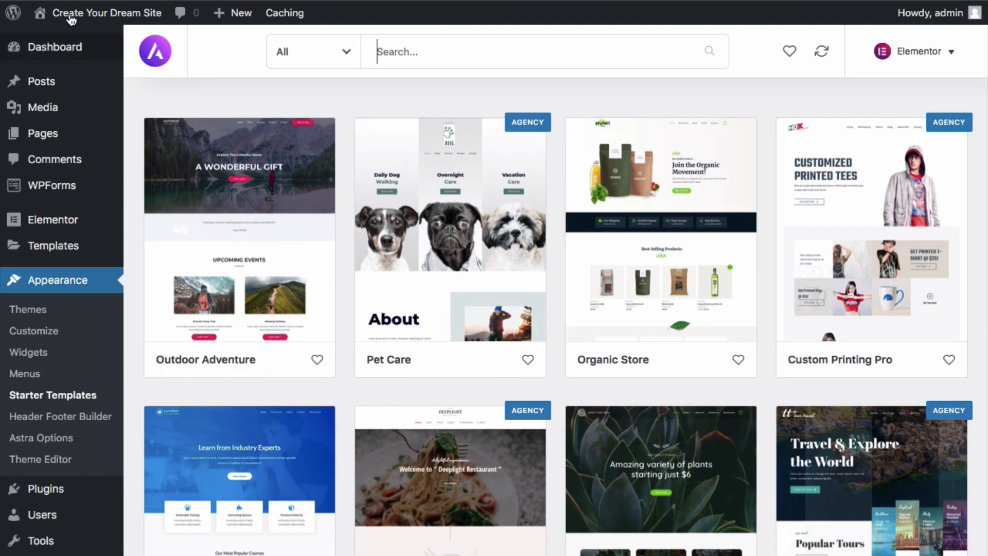
Visit the live site from the WordPress dashboard, start customizing it, and open the header's Site Identity settings.
{"action": "mouse_move", "coordinate": [72, 17]}
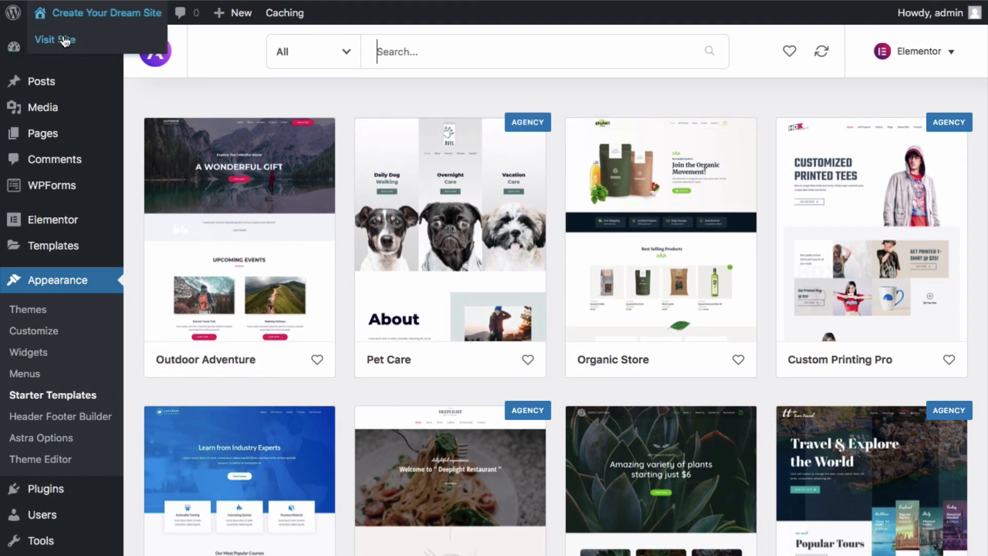
{"action": "left_click", "coordinate": [67, 41]}
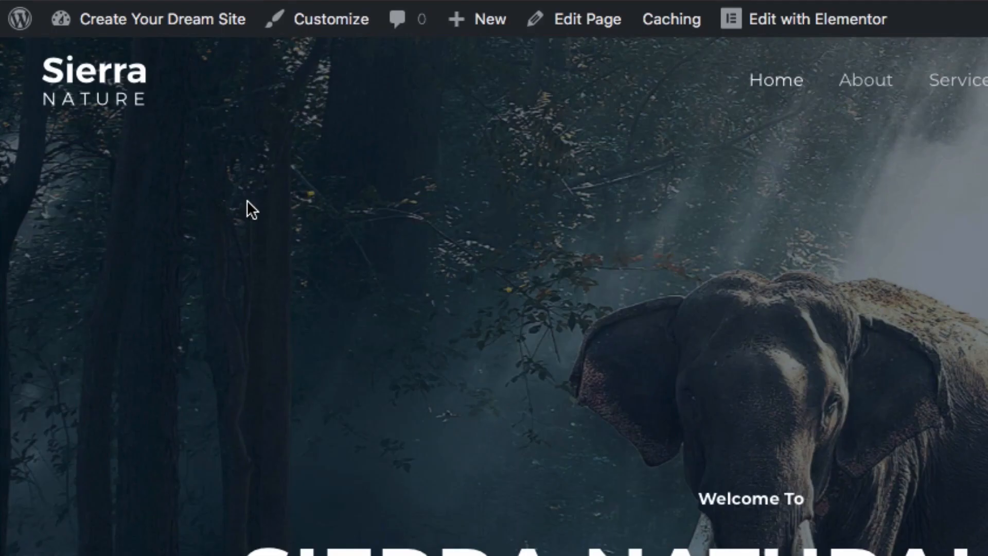
{"action": "left_click", "coordinate": [323, 21]}
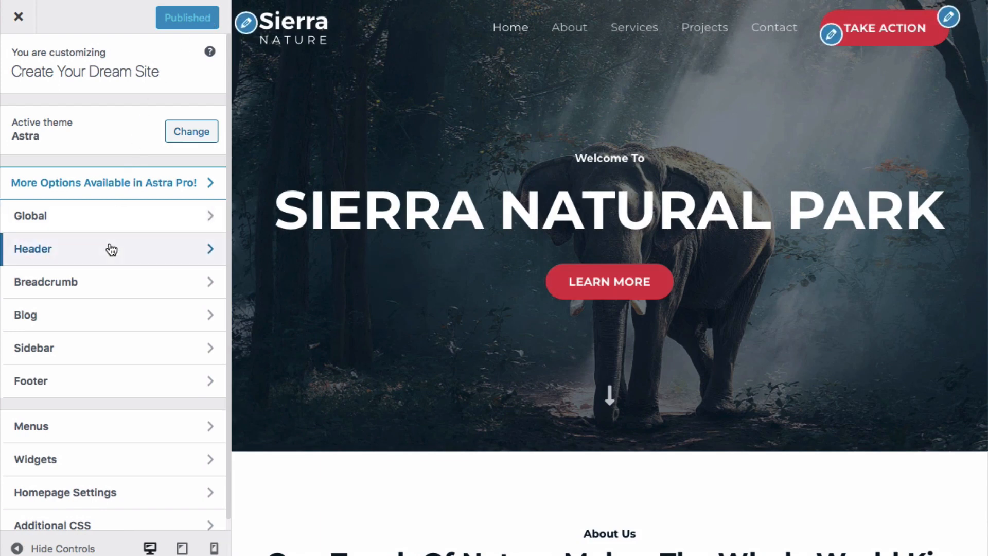
{"action": "left_click", "coordinate": [111, 250]}
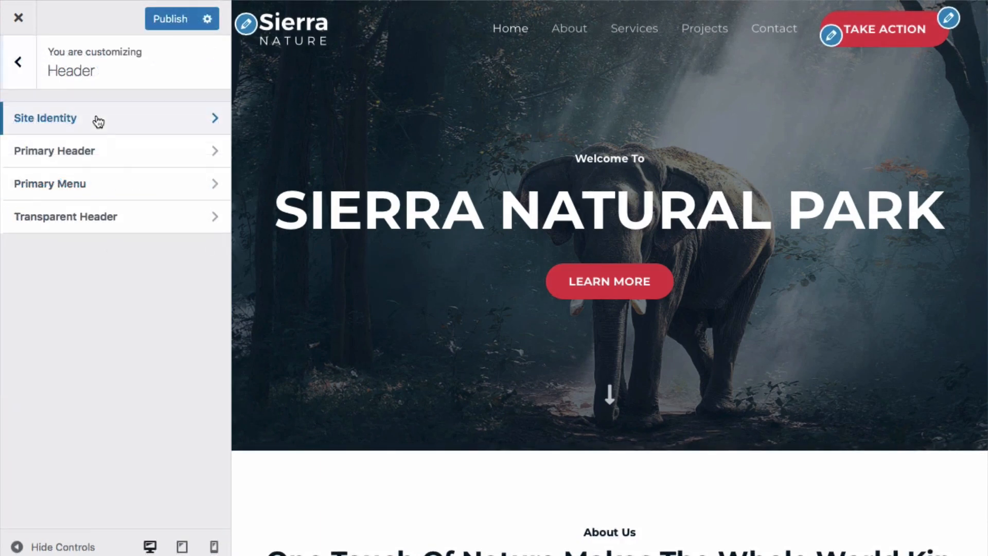
{"action": "left_click", "coordinate": [98, 122]}
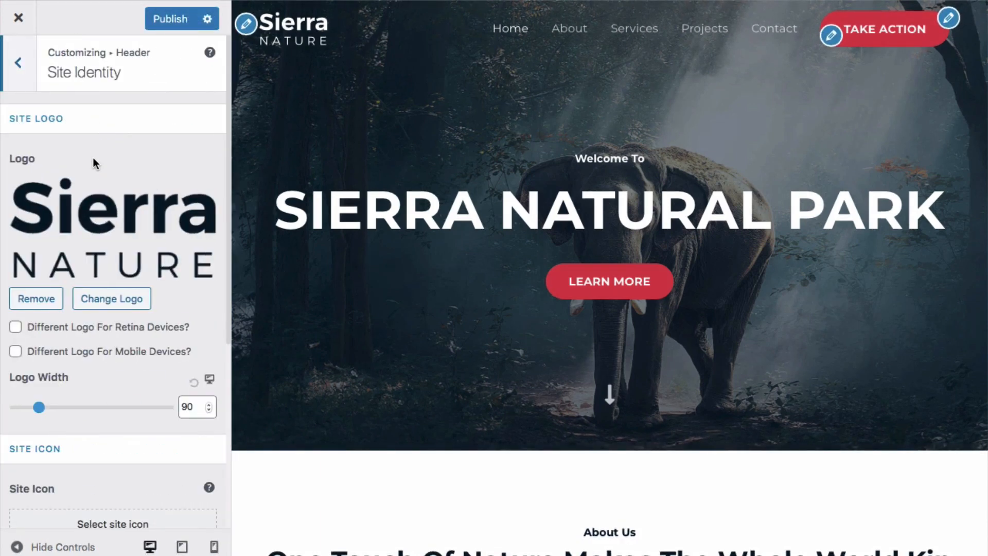
Review the Site Identity options for the logo, logo width, site icon, site title and tagline.
{"action": "scroll", "coordinate": [94, 161], "scroll_direction": "down", "scroll_amount": 1}
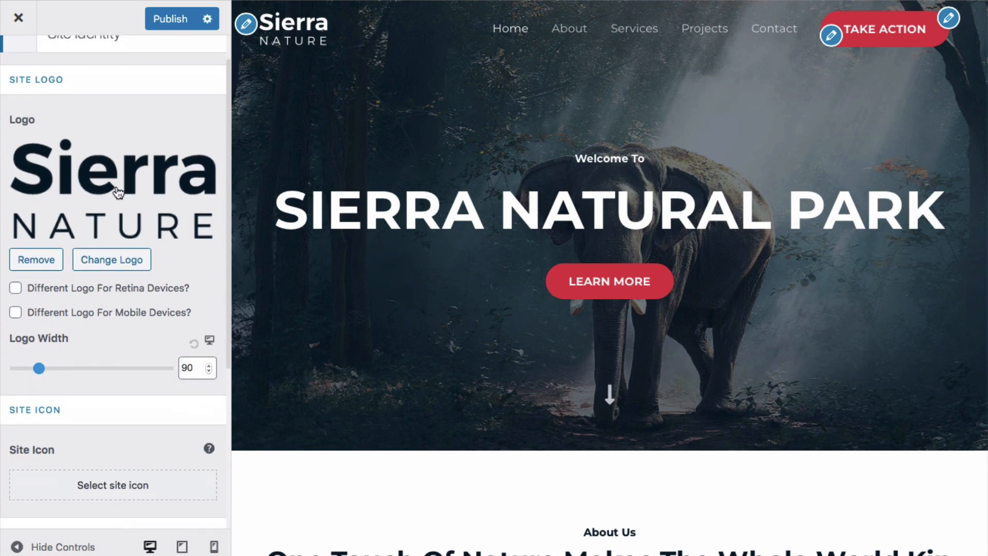
{"action": "scroll", "coordinate": [61, 193], "scroll_direction": "down", "scroll_amount": 3}
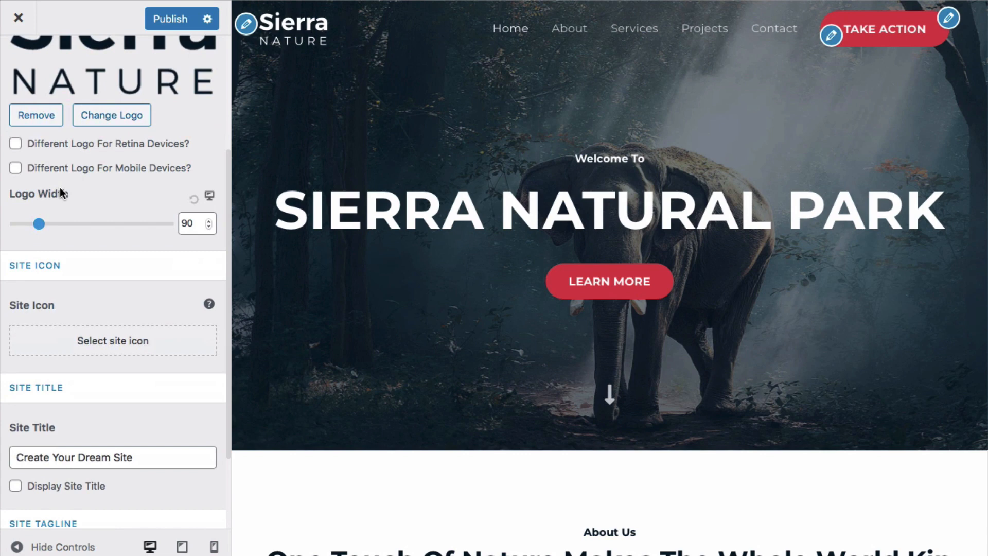
{"action": "scroll", "coordinate": [61, 192], "scroll_direction": "up", "scroll_amount": 1}
{"action": "scroll", "coordinate": [61, 193], "scroll_direction": "up", "scroll_amount": 1}
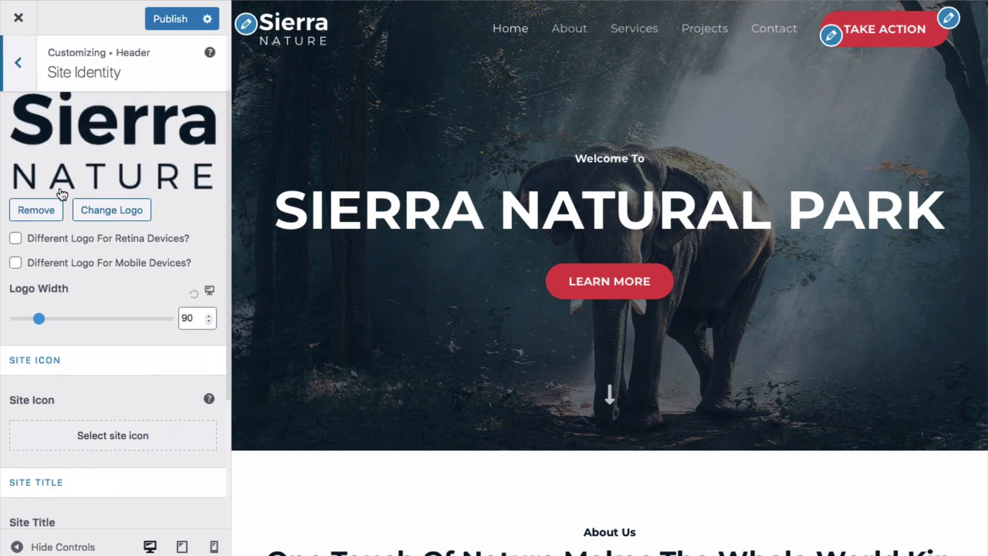
{"action": "scroll", "coordinate": [61, 193], "scroll_direction": "down", "scroll_amount": 3}
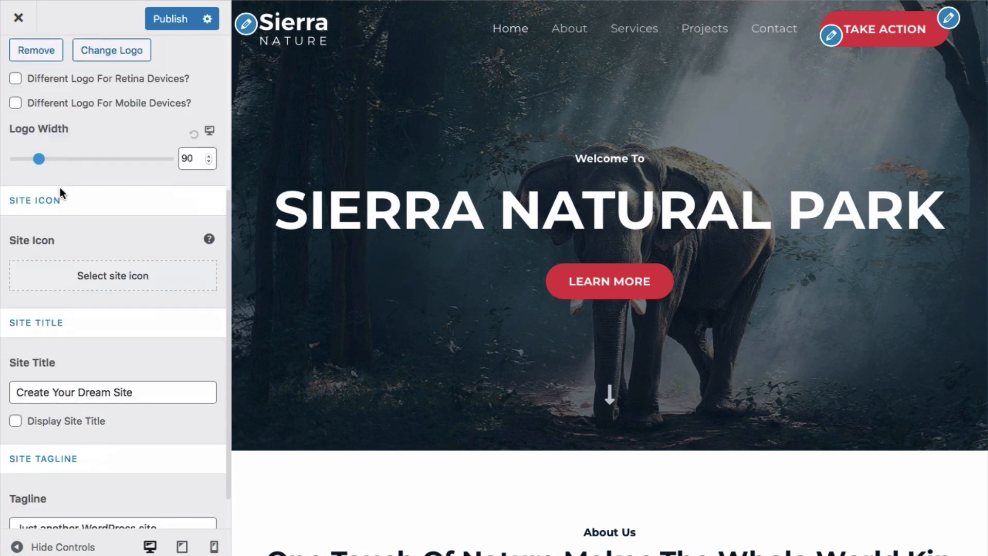
{"action": "scroll", "coordinate": [60, 187], "scroll_direction": "down", "scroll_amount": 1}
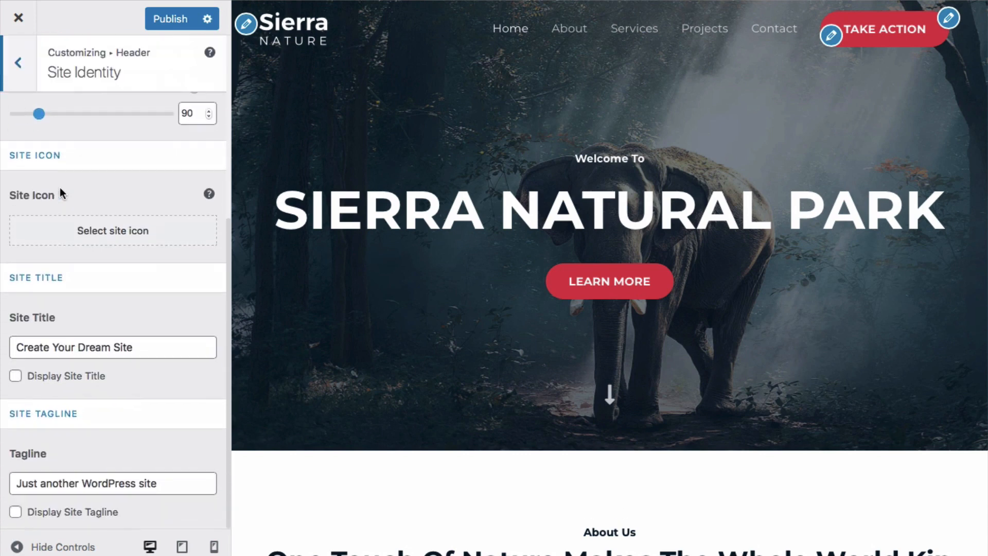
Replace the site tagline with "Grow your business & change your life".
{"action": "left_click", "coordinate": [101, 353]}
{"action": "left_click", "coordinate": [147, 352]}
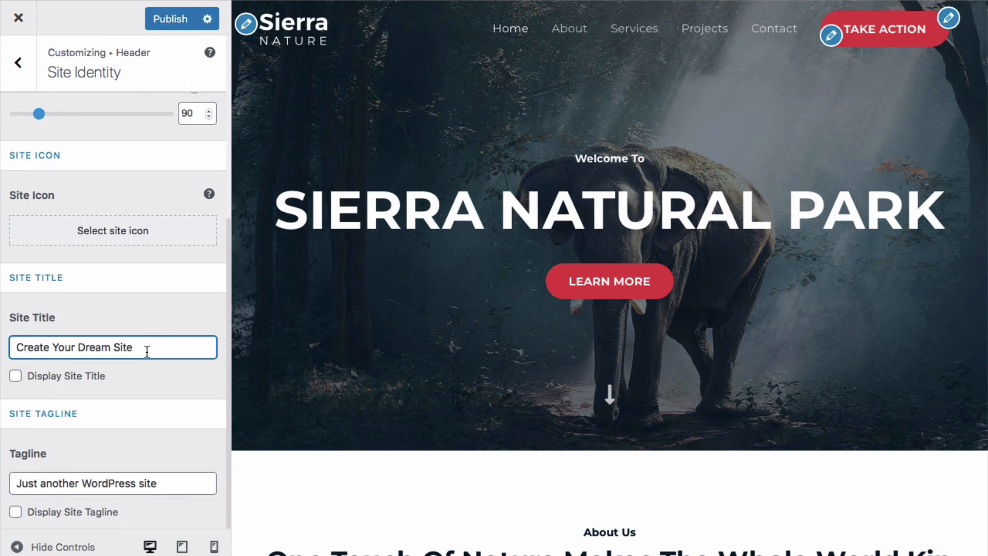
{"action": "left_click", "coordinate": [159, 482]}
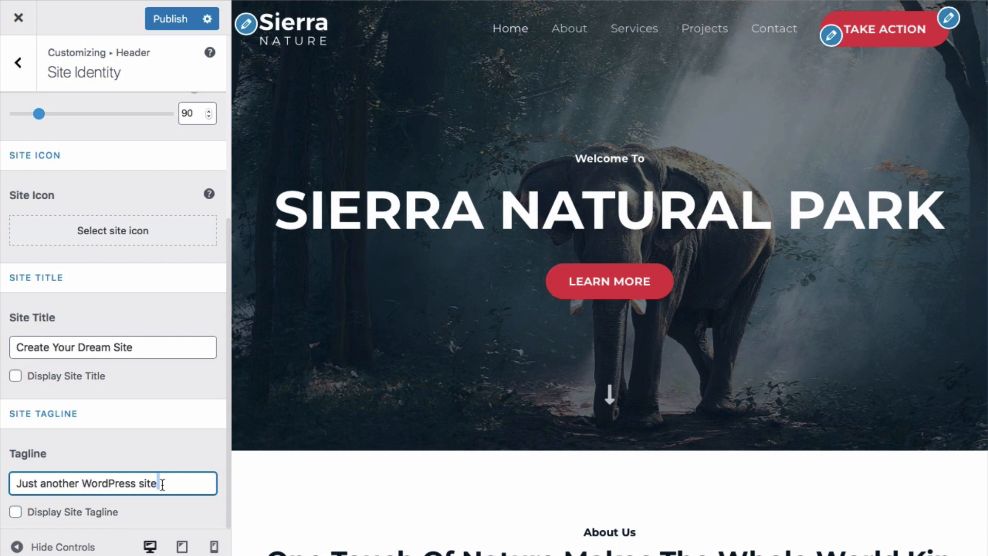
{"action": "triple_click", "coordinate": [162, 484]}
{"action": "key", "text": "BackSpace"}
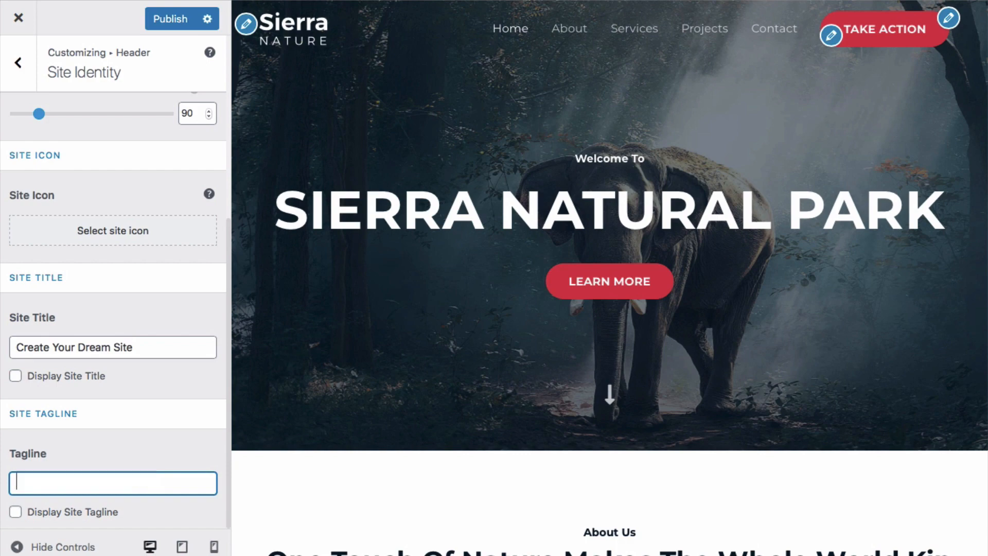
{"action": "right_click", "coordinate": [159, 483]}
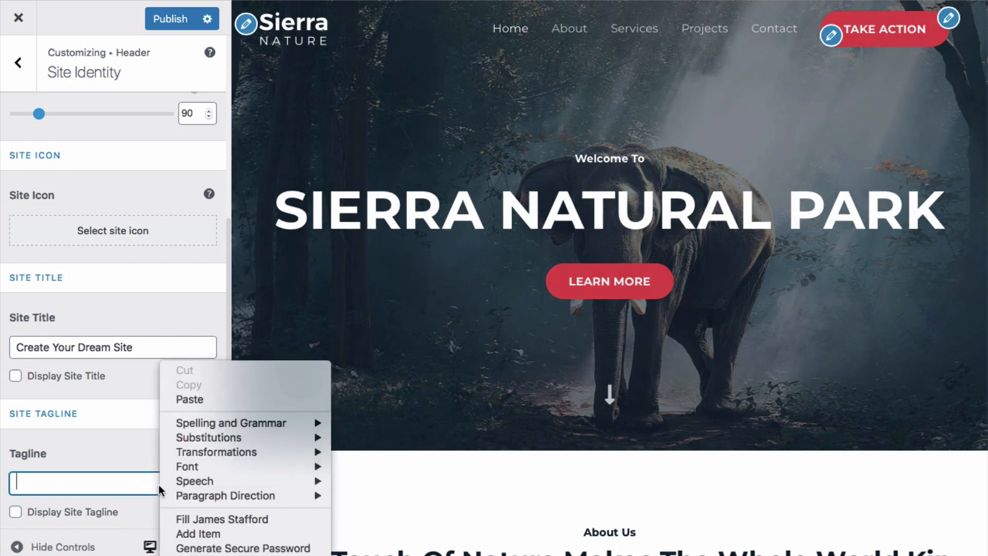
{"action": "left_click", "coordinate": [194, 401]}
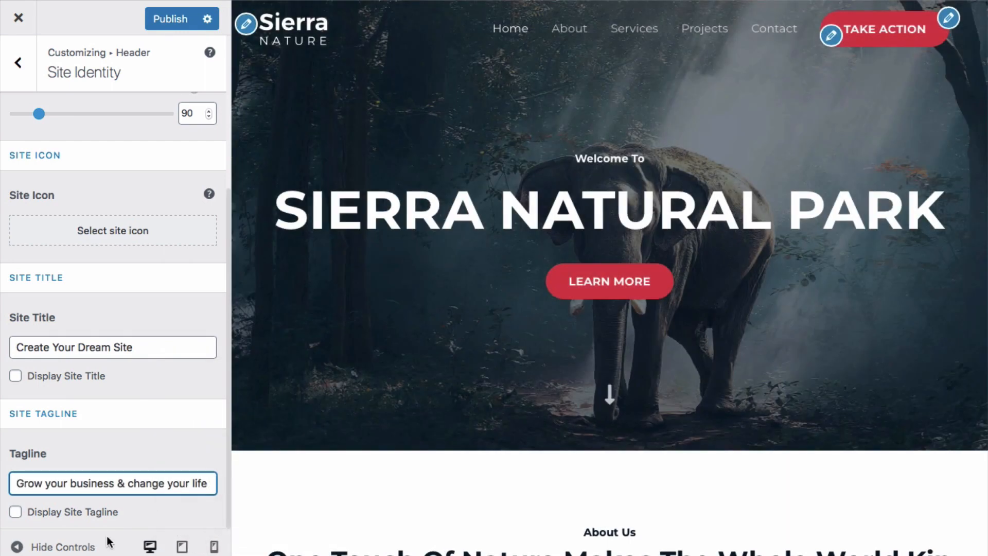
Turn on the display of the site tagline and the site title in the header.
{"action": "left_click", "coordinate": [21, 511]}
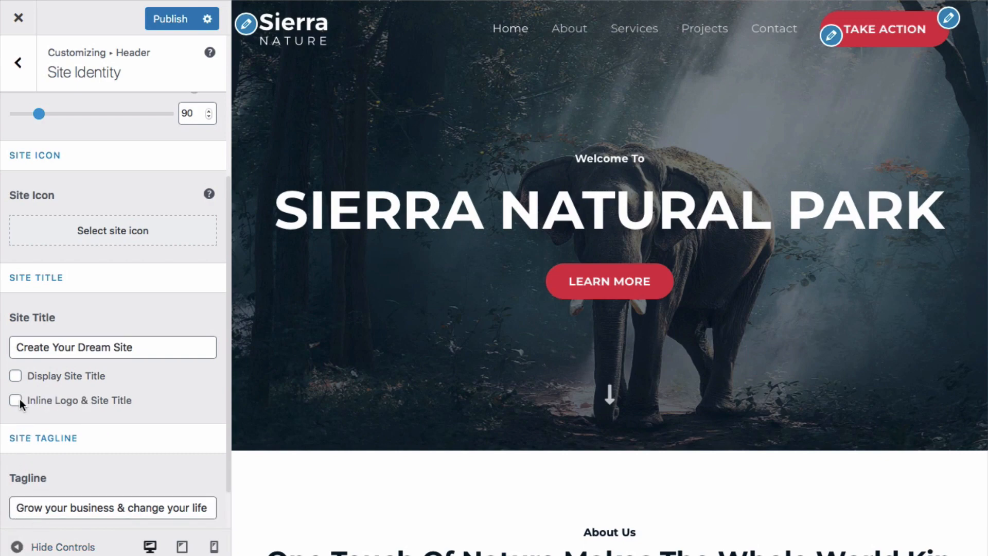
{"action": "left_click", "coordinate": [16, 376]}
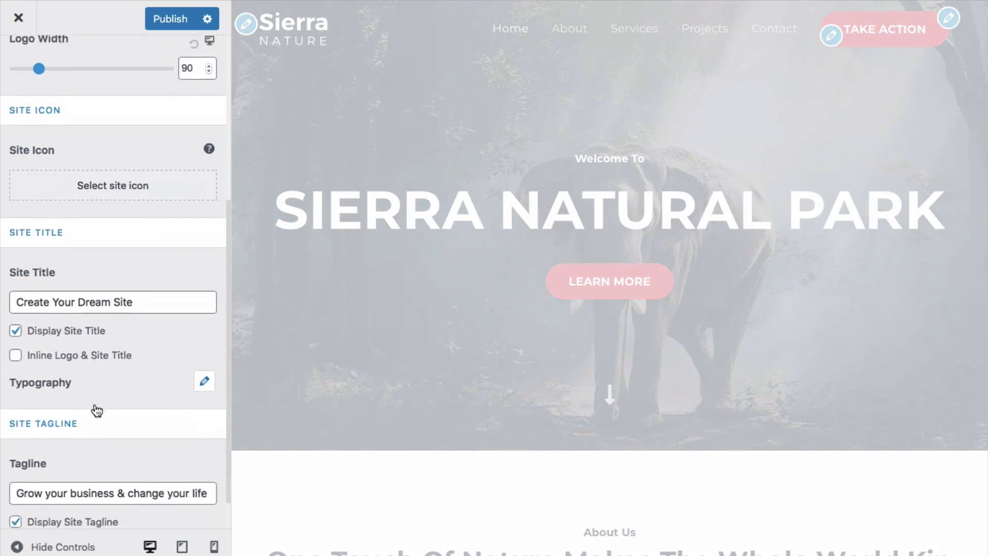
{"action": "scroll", "coordinate": [97, 409], "scroll_direction": "down", "scroll_amount": 2}
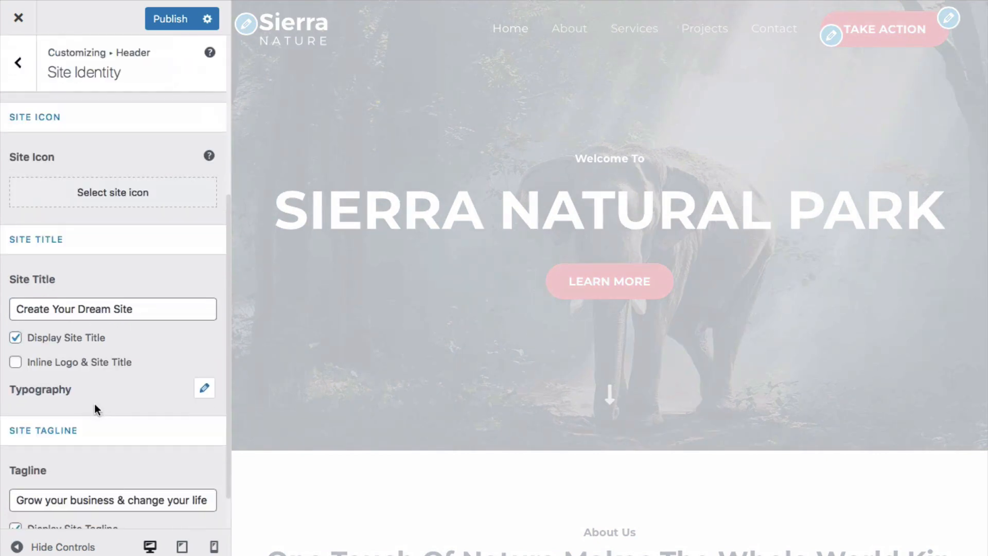
Remove the Sierra Nature logo from the site logo settings.
{"action": "scroll", "coordinate": [95, 404], "scroll_direction": "up", "scroll_amount": 5}
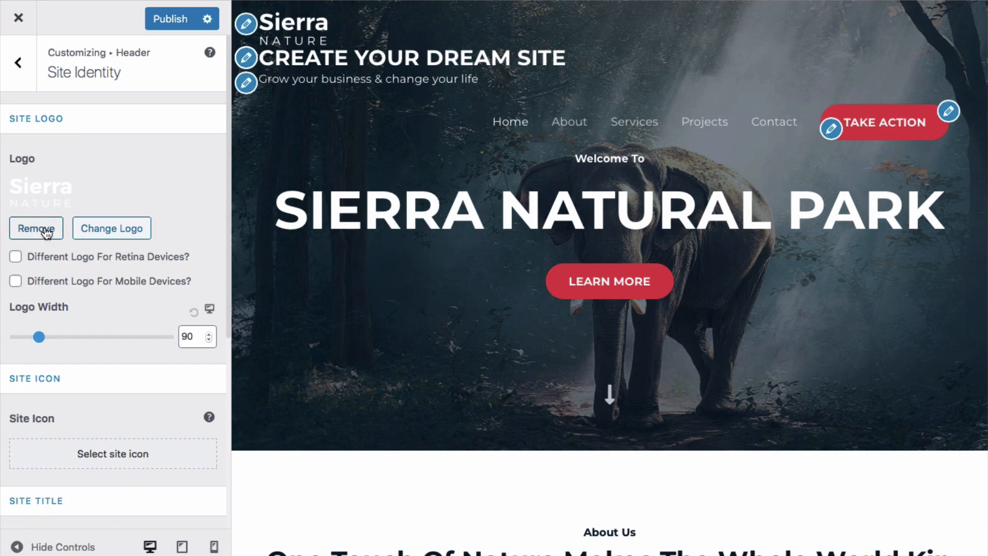
{"action": "left_click", "coordinate": [47, 233]}
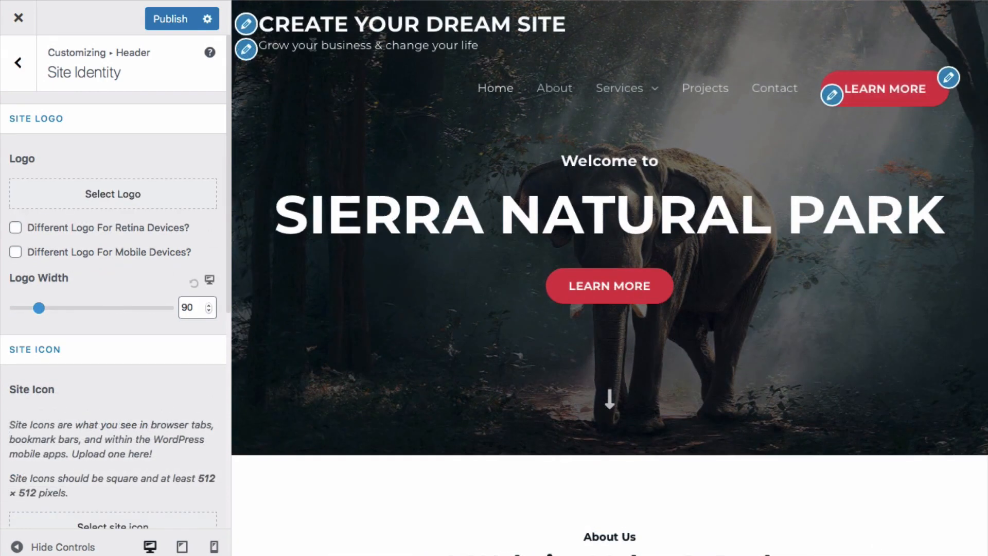
Try a smaller font size for the site title in its typography settings, reducing it to about 13 px.
{"action": "scroll", "coordinate": [116, 299], "scroll_direction": "down", "scroll_amount": 1}
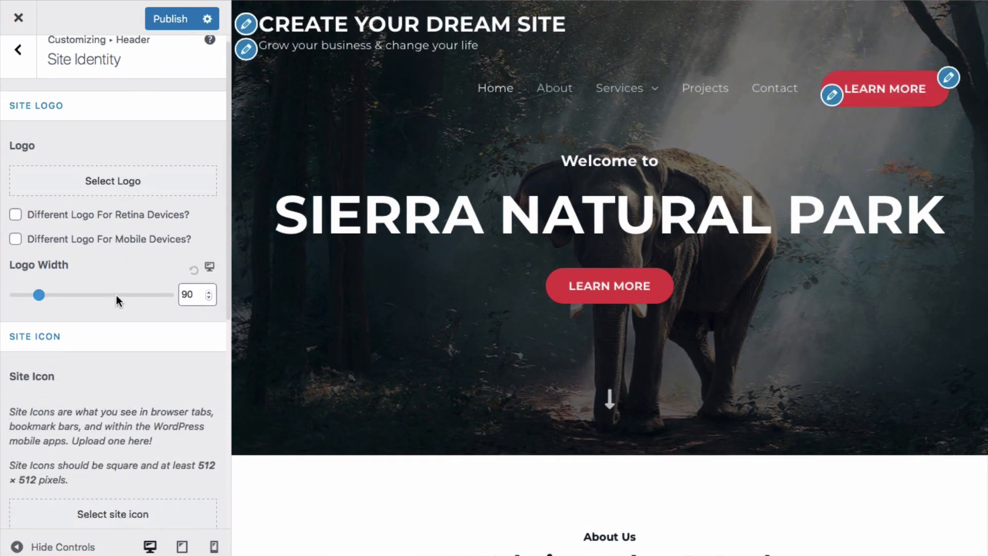
{"action": "scroll", "coordinate": [117, 295], "scroll_direction": "down", "scroll_amount": 6}
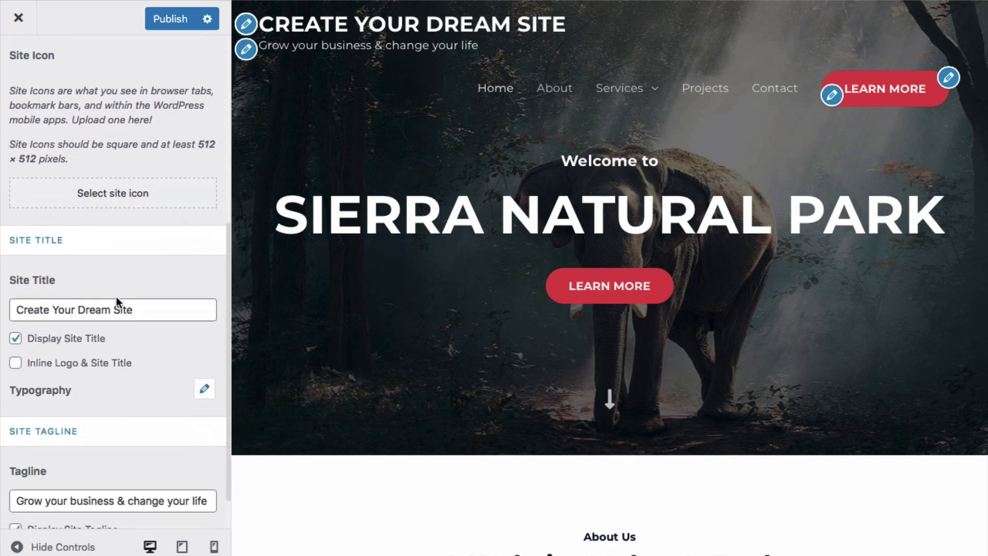
{"action": "left_click", "coordinate": [204, 391]}
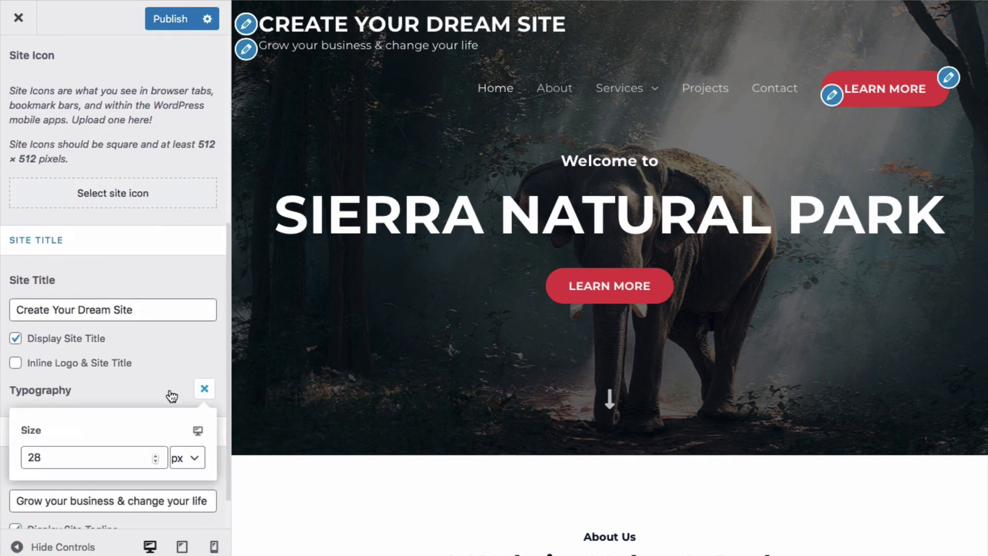
{"action": "left_click", "coordinate": [156, 460]}
{"action": "left_click", "coordinate": [155, 460]}
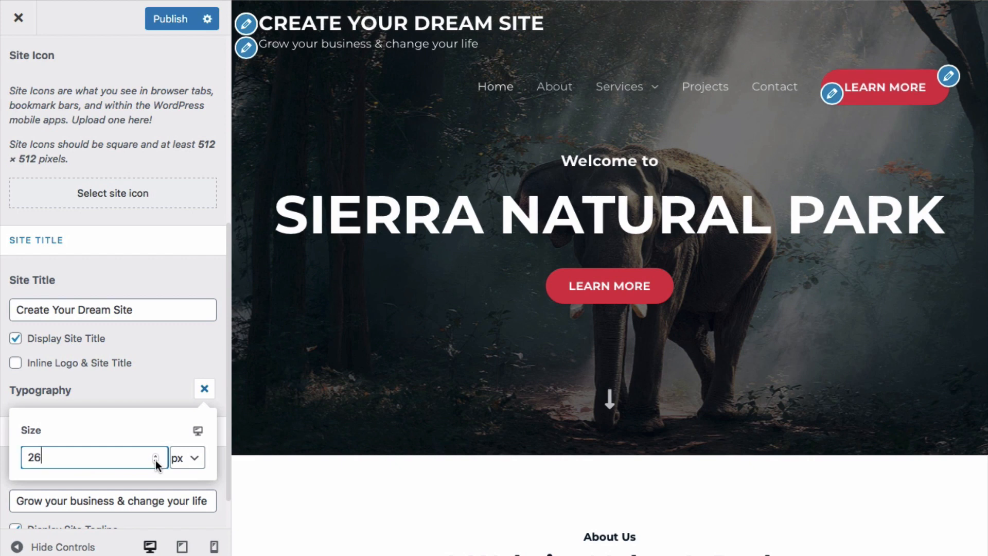
{"action": "left_click", "coordinate": [156, 461]}
{"action": "left_click", "coordinate": [155, 461]}
{"action": "left_click", "coordinate": [155, 461]}
{"action": "left_click", "coordinate": [155, 461]}
{"action": "left_click", "coordinate": [156, 461]}
{"action": "left_click", "coordinate": [155, 460]}
{"action": "left_click", "coordinate": [156, 461]}
{"action": "left_click", "coordinate": [156, 461]}
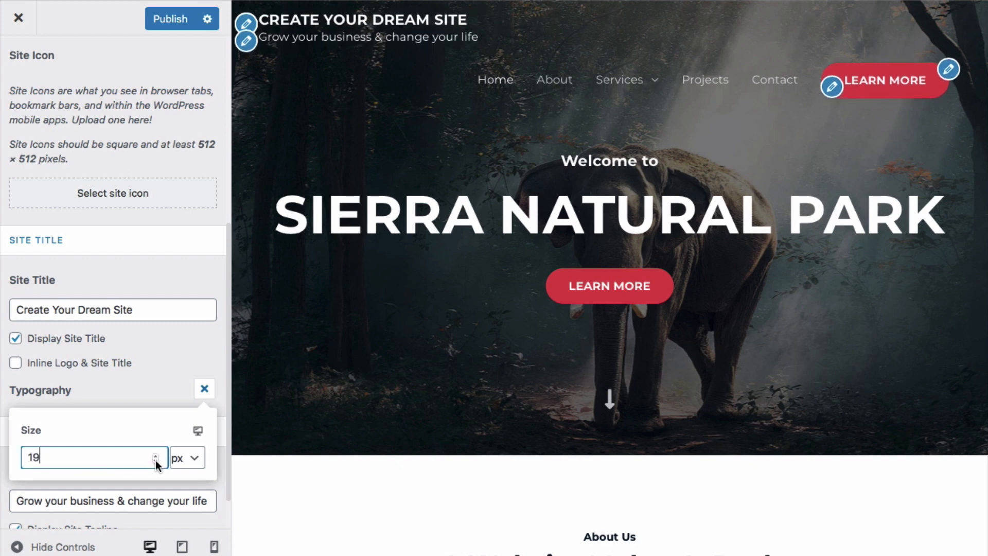
{"action": "left_click", "coordinate": [155, 461]}
{"action": "left_click", "coordinate": [156, 461]}
{"action": "left_click", "coordinate": [156, 460]}
{"action": "left_click", "coordinate": [155, 461]}
{"action": "left_click", "coordinate": [156, 461]}
{"action": "left_click", "coordinate": [156, 460]}
{"action": "left_click", "coordinate": [155, 461]}
{"action": "left_click", "coordinate": [156, 455]}
{"action": "left_click", "coordinate": [157, 455]}
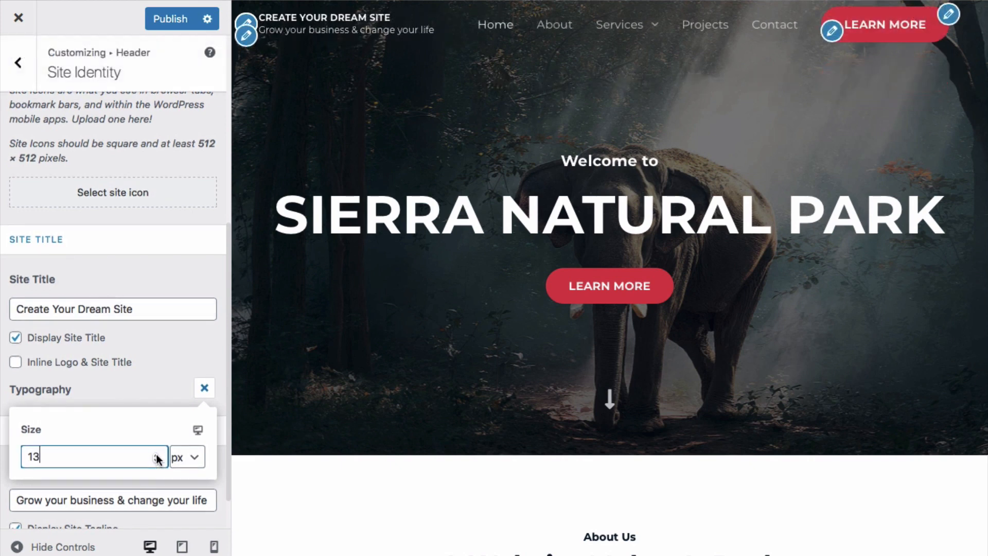
{"action": "left_click", "coordinate": [157, 455]}
{"action": "left_click", "coordinate": [156, 455]}
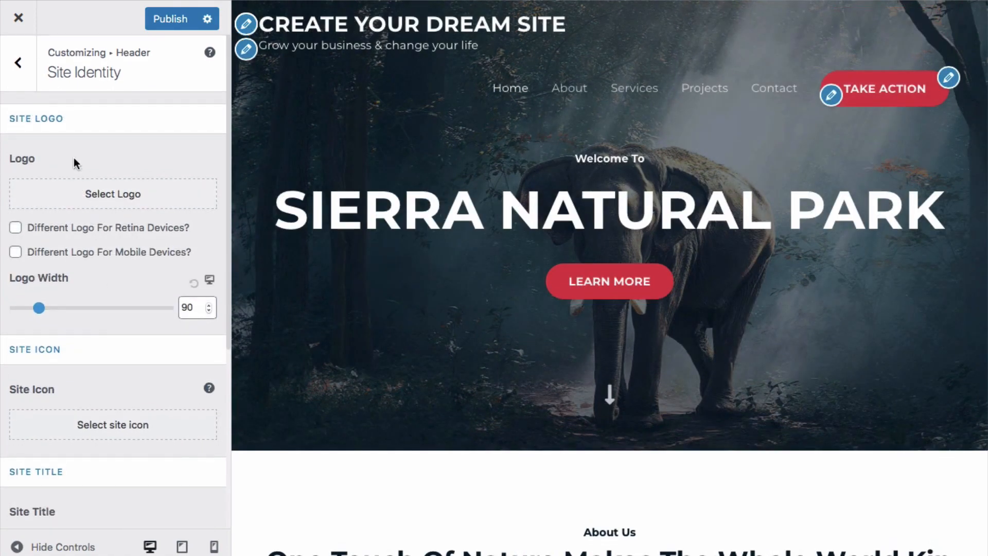
Upload "WME Logo - White.png" from the Astra folder on the Desktop and use it uncropped as the site logo.
{"action": "left_click", "coordinate": [98, 199]}
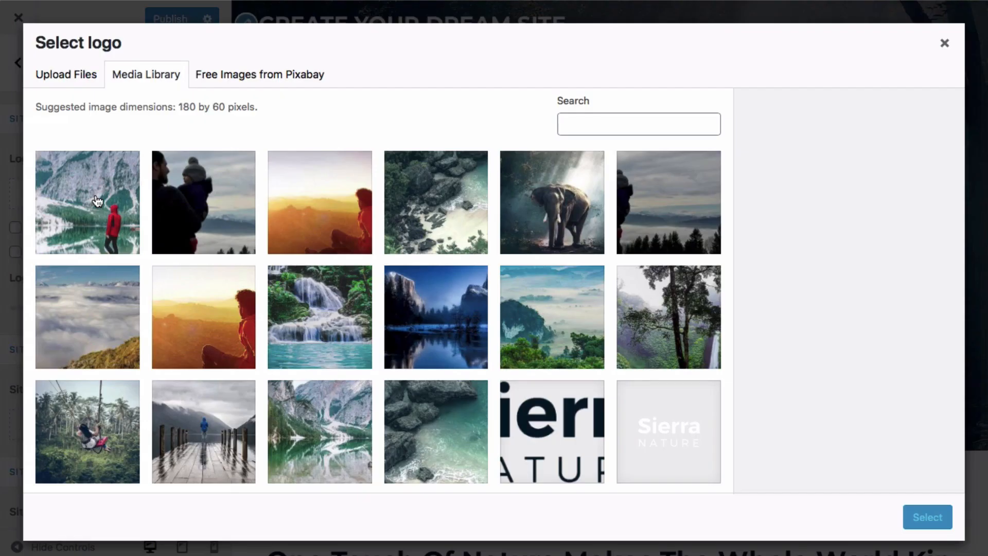
{"action": "left_click", "coordinate": [85, 77]}
{"action": "left_click", "coordinate": [508, 293]}
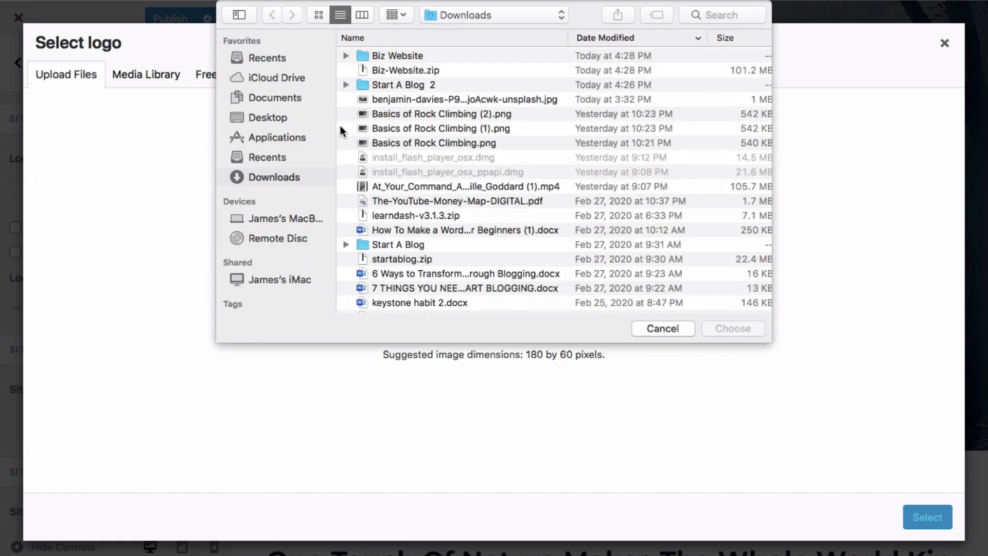
{"action": "left_click", "coordinate": [298, 115]}
{"action": "double_click", "coordinate": [393, 60]}
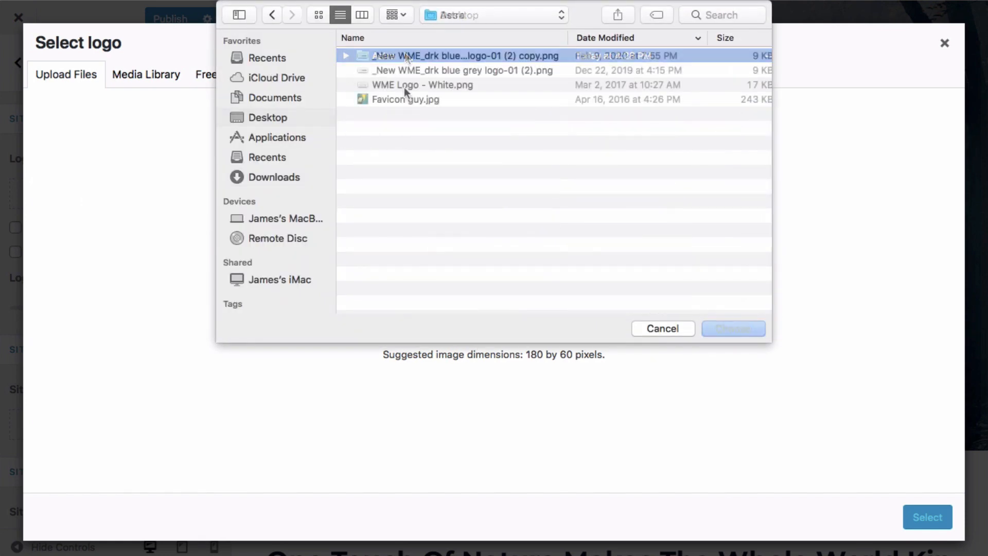
{"action": "double_click", "coordinate": [404, 85]}
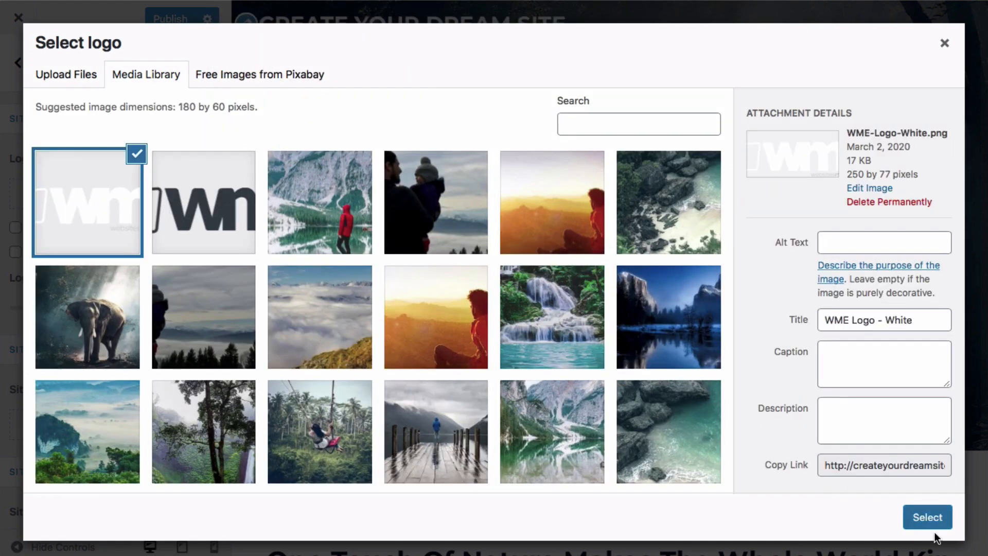
{"action": "left_click", "coordinate": [927, 518]}
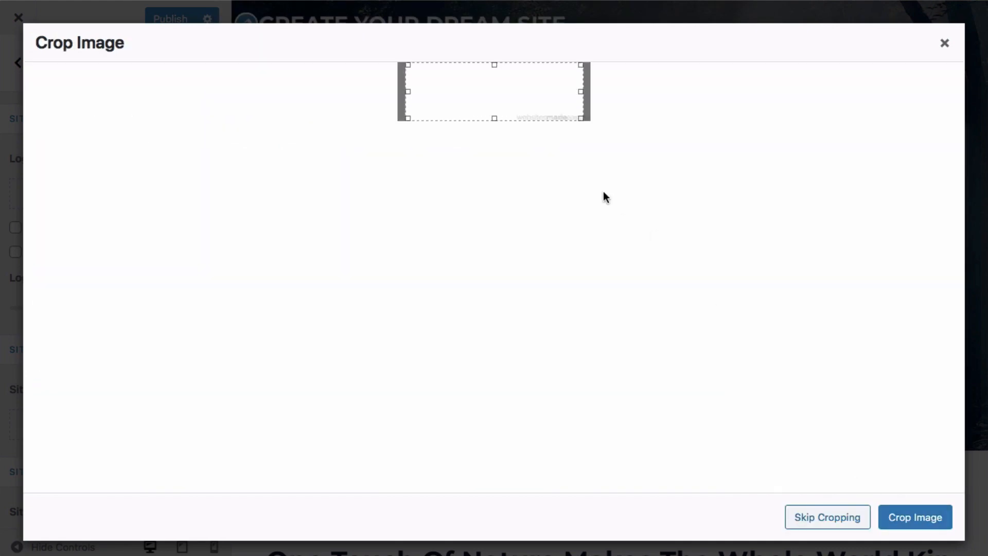
{"action": "left_click", "coordinate": [810, 517]}
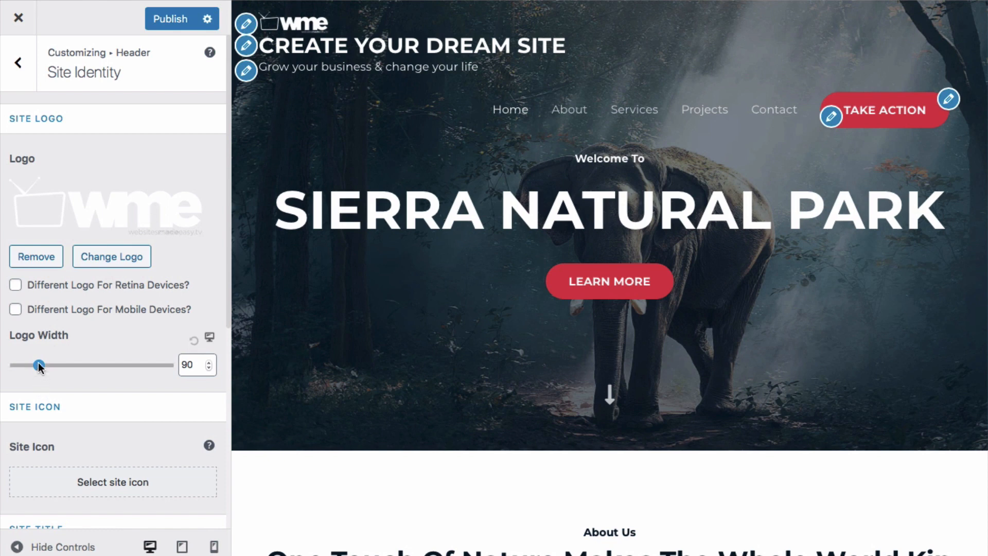
{"action": "mouse_move", "coordinate": [38, 364]}
{"action": "left_mouse_down"}
{"action": "mouse_move", "coordinate": [106, 366]}
{"action": "mouse_move", "coordinate": [37, 364]}
{"action": "left_mouse_up"}
Turn off the display of the site title and the site tagline so only the logo shows in the header.
{"action": "scroll", "coordinate": [83, 379], "scroll_direction": "down", "scroll_amount": 5}
{"action": "scroll", "coordinate": [83, 372], "scroll_direction": "down", "scroll_amount": 8}
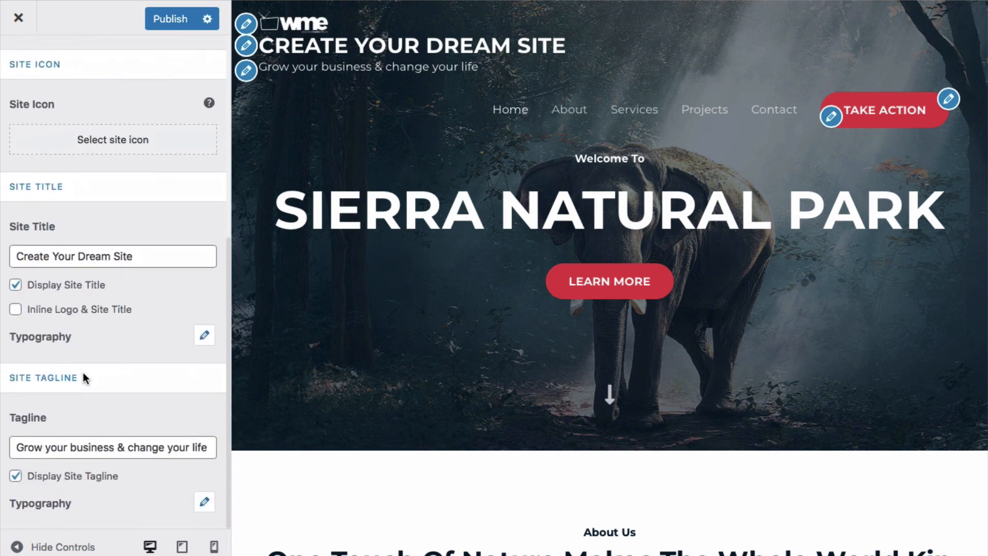
{"action": "scroll", "coordinate": [52, 373], "scroll_direction": "up", "scroll_amount": 1}
{"action": "left_click", "coordinate": [15, 290]}
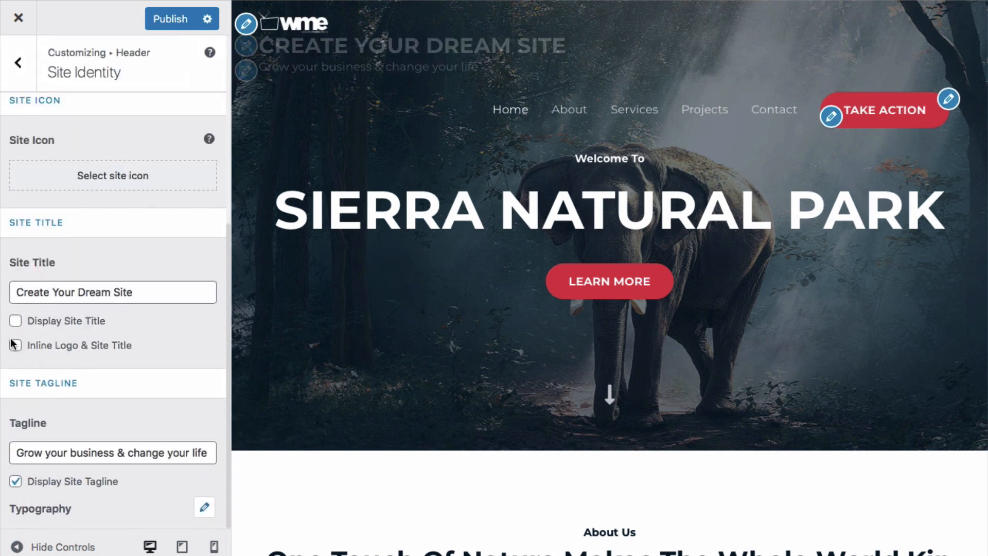
{"action": "scroll", "coordinate": [79, 446], "scroll_direction": "up", "scroll_amount": 3}
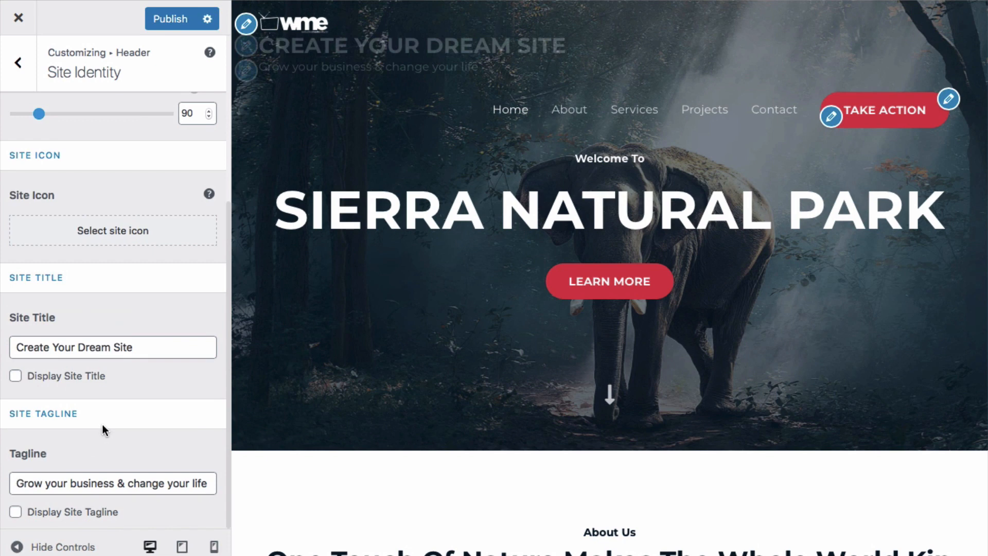
Upload "Favicon guy.jpg" from the Astra folder and set it as the site icon.
{"action": "scroll", "coordinate": [102, 424], "scroll_direction": "up", "scroll_amount": 5}
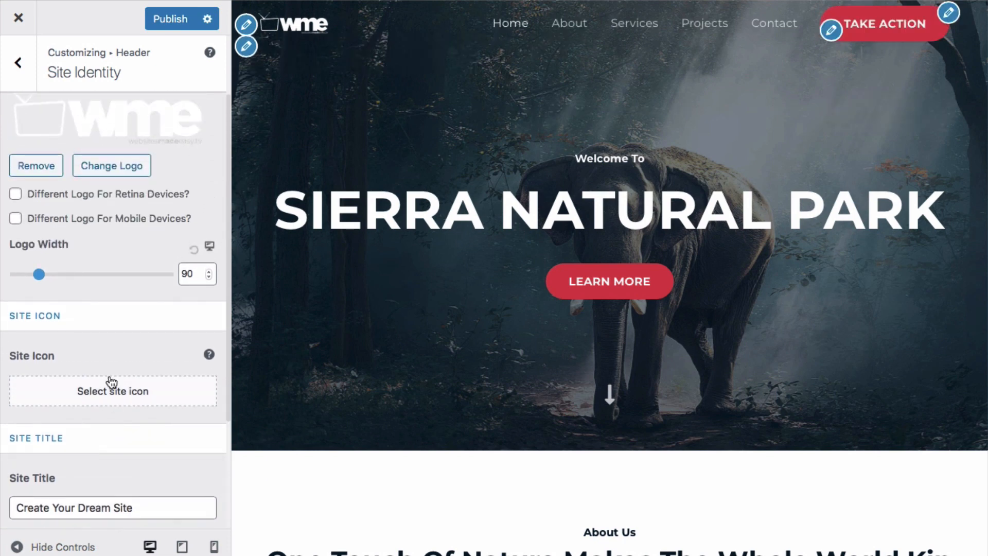
{"action": "left_click", "coordinate": [110, 394]}
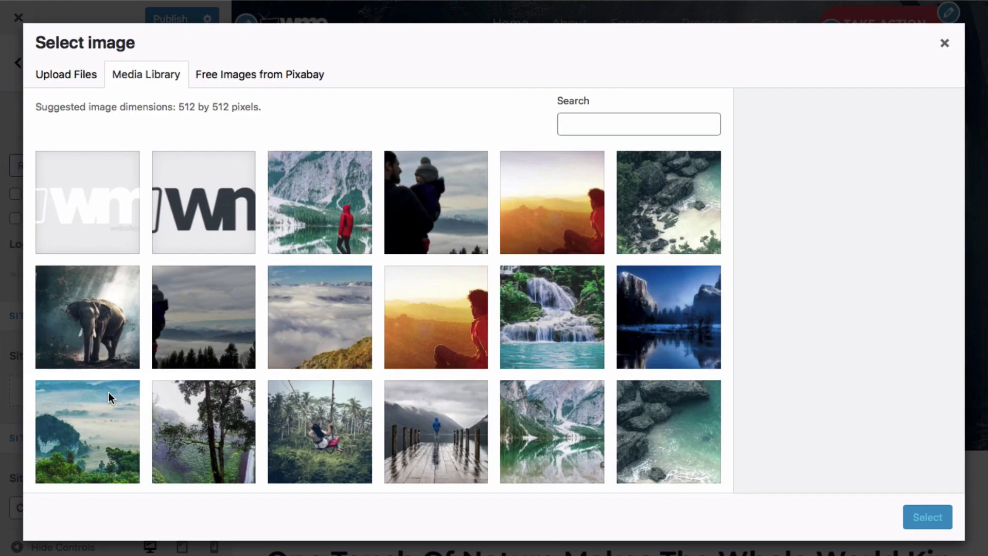
{"action": "left_click", "coordinate": [87, 74]}
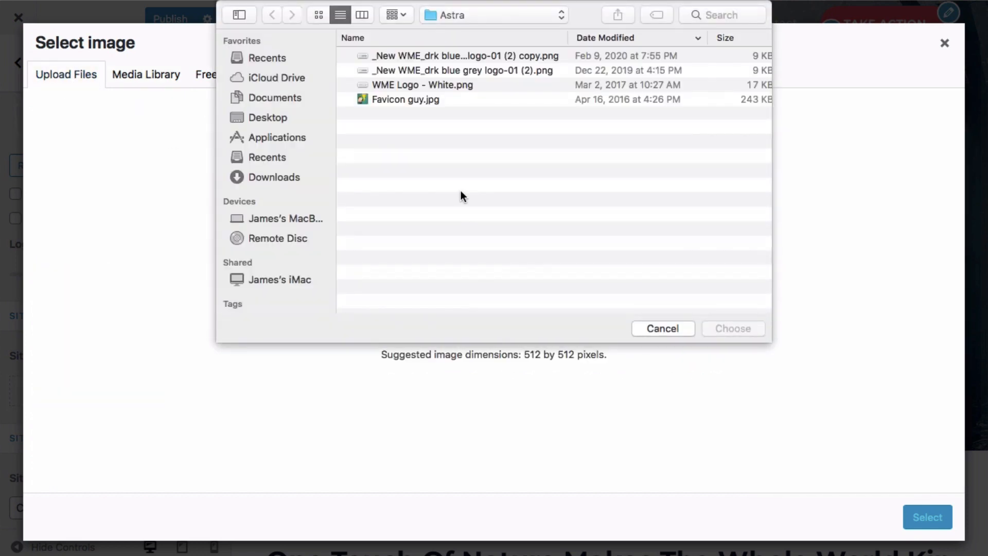
{"action": "left_click", "coordinate": [443, 100]}
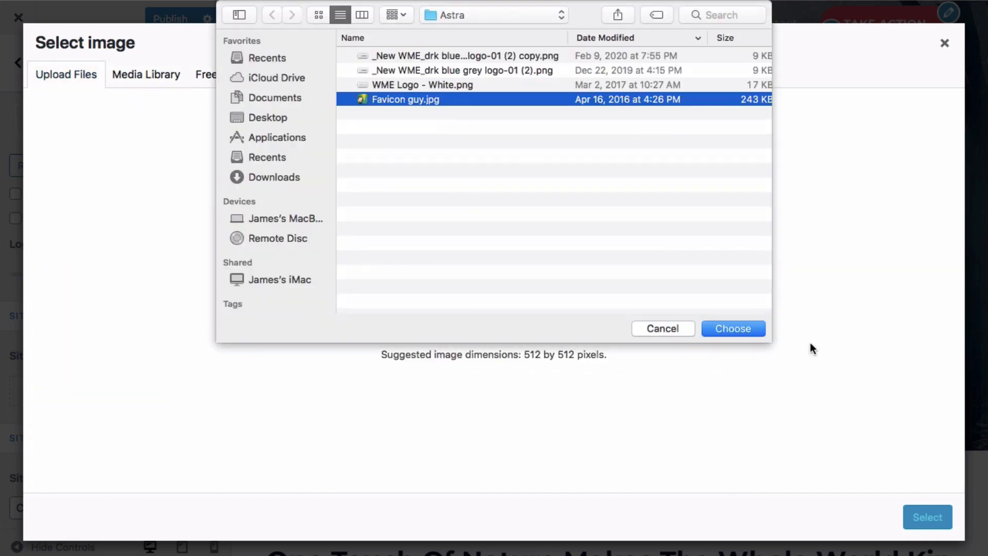
{"action": "left_click", "coordinate": [752, 333]}
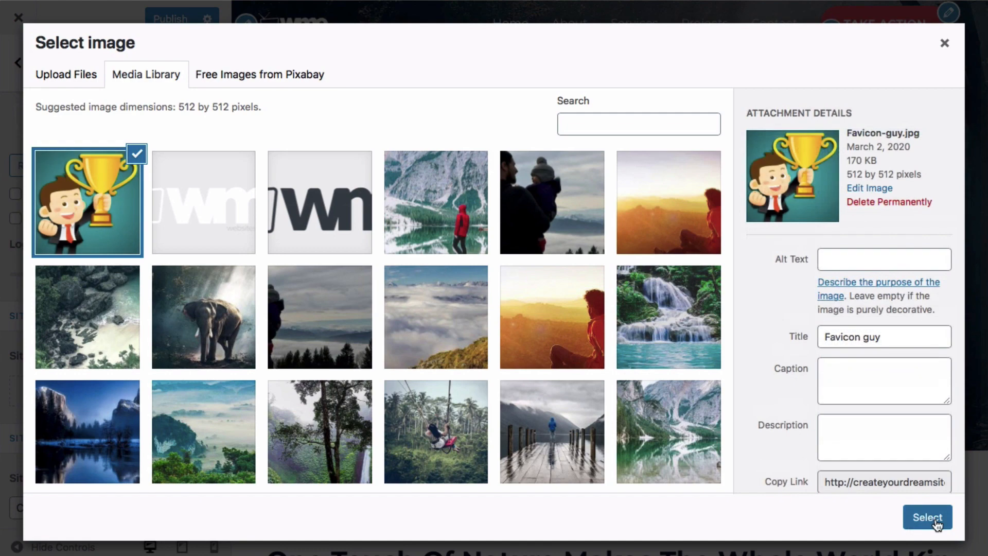
{"action": "left_click", "coordinate": [934, 519]}
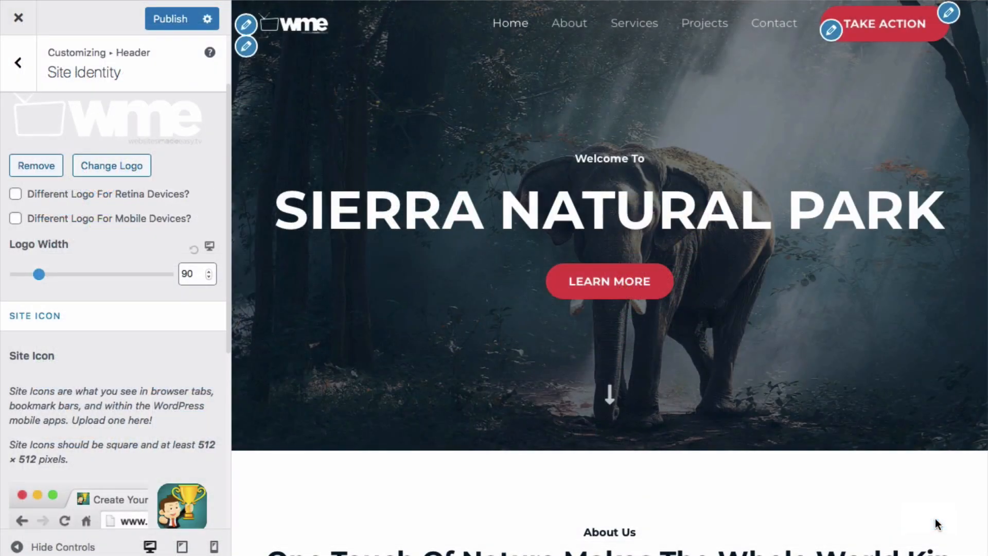
{"action": "scroll", "coordinate": [309, 456], "scroll_direction": "down", "scroll_amount": 3}
{"action": "scroll", "coordinate": [165, 481], "scroll_direction": "down", "scroll_amount": 4}
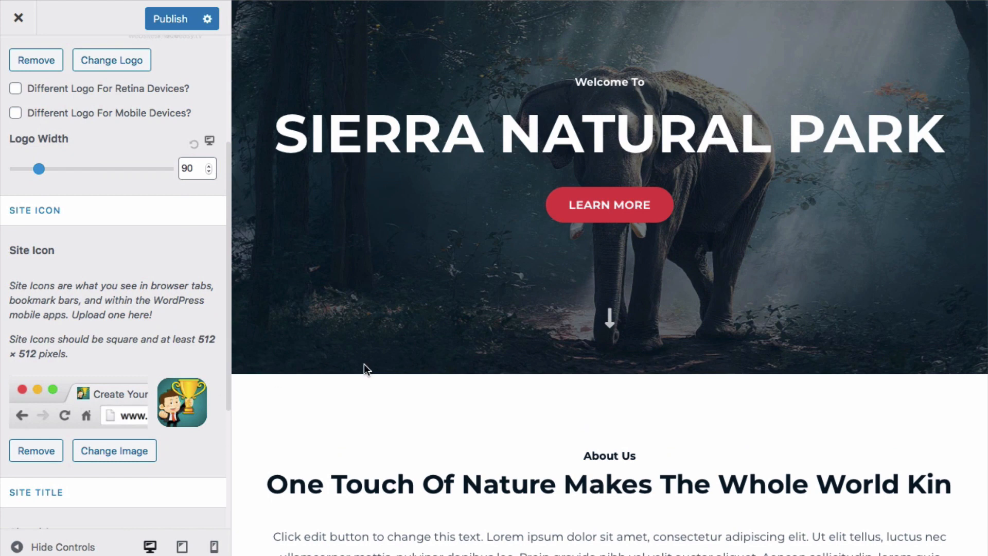
{"action": "scroll", "coordinate": [371, 366], "scroll_direction": "up", "scroll_amount": 3}
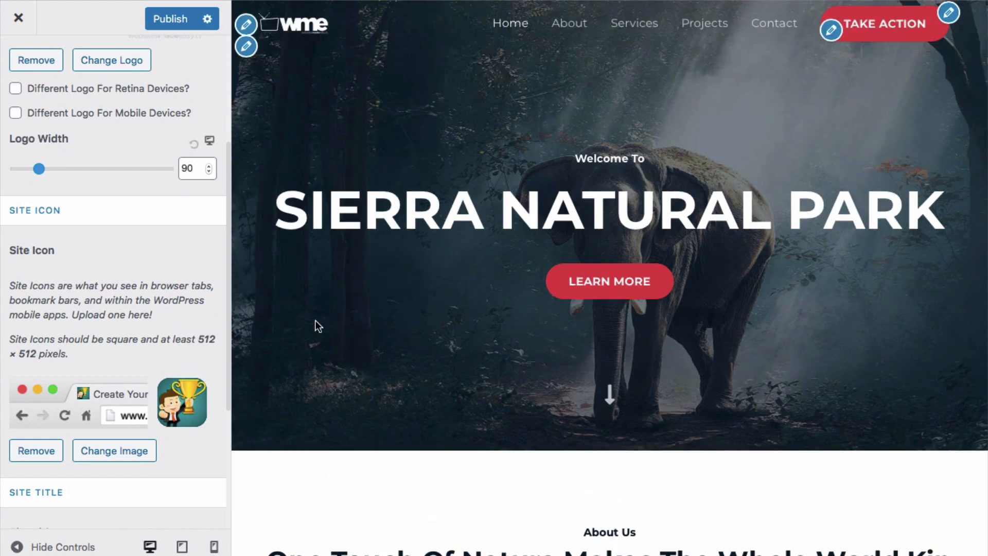
{"action": "scroll", "coordinate": [143, 116], "scroll_direction": "up", "scroll_amount": 5}
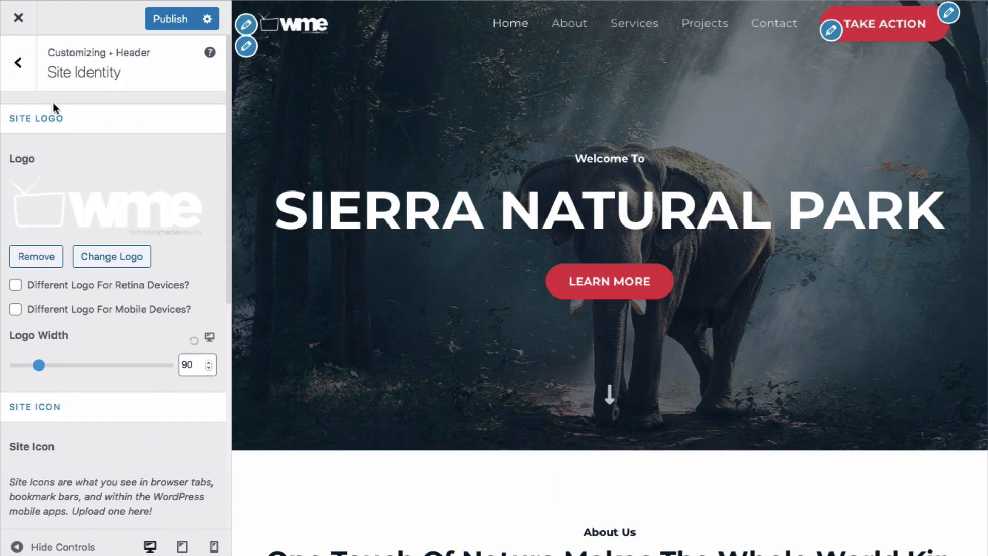
In the header's transparent header settings, turn off the different logo for the transparent header.
{"action": "left_click", "coordinate": [21, 72]}
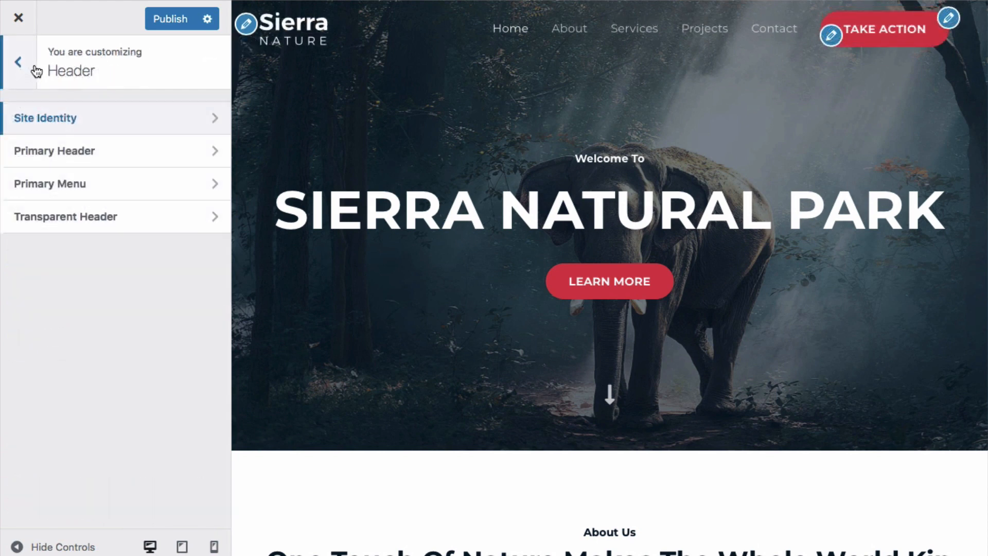
{"action": "left_click", "coordinate": [86, 217]}
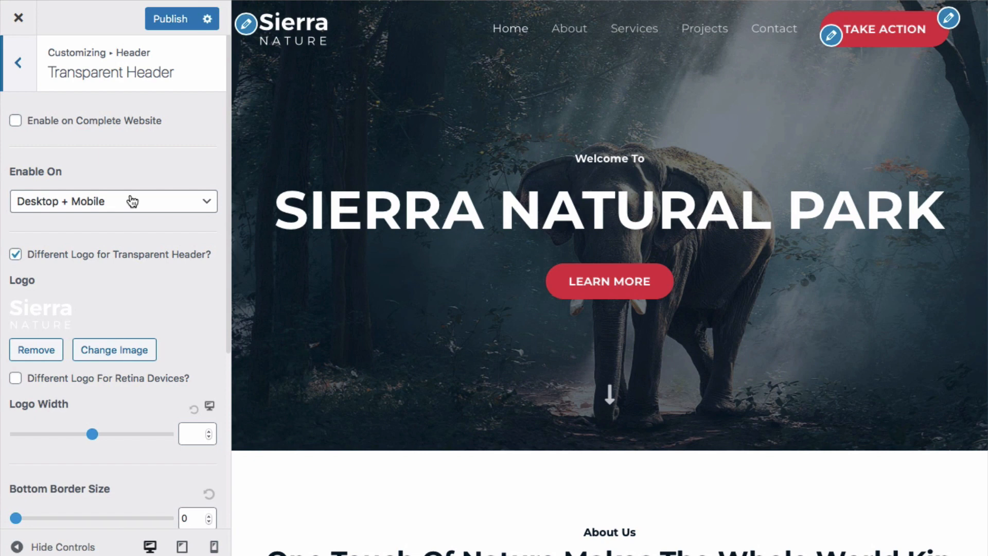
{"action": "scroll", "coordinate": [132, 201], "scroll_direction": "down", "scroll_amount": 4}
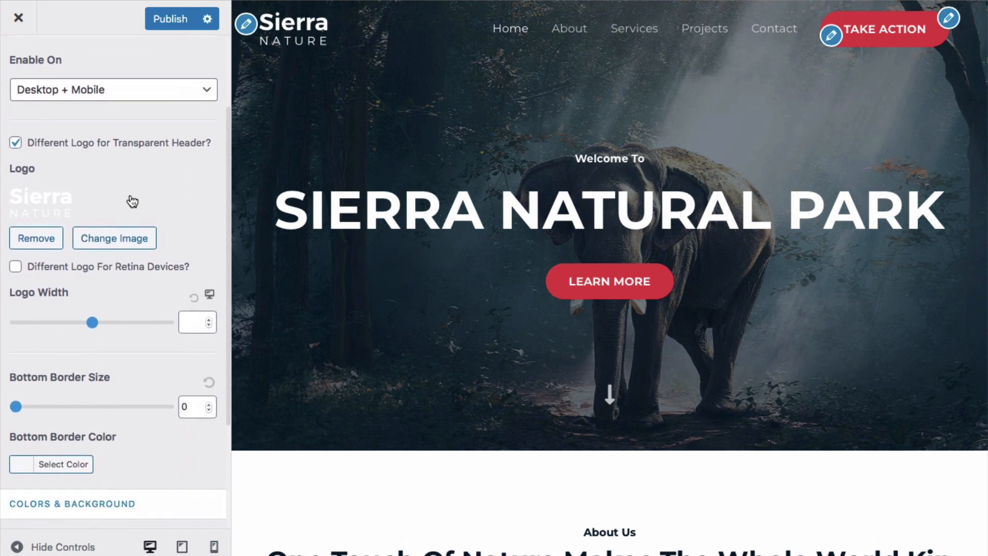
{"action": "scroll", "coordinate": [91, 183], "scroll_direction": "up", "scroll_amount": 4}
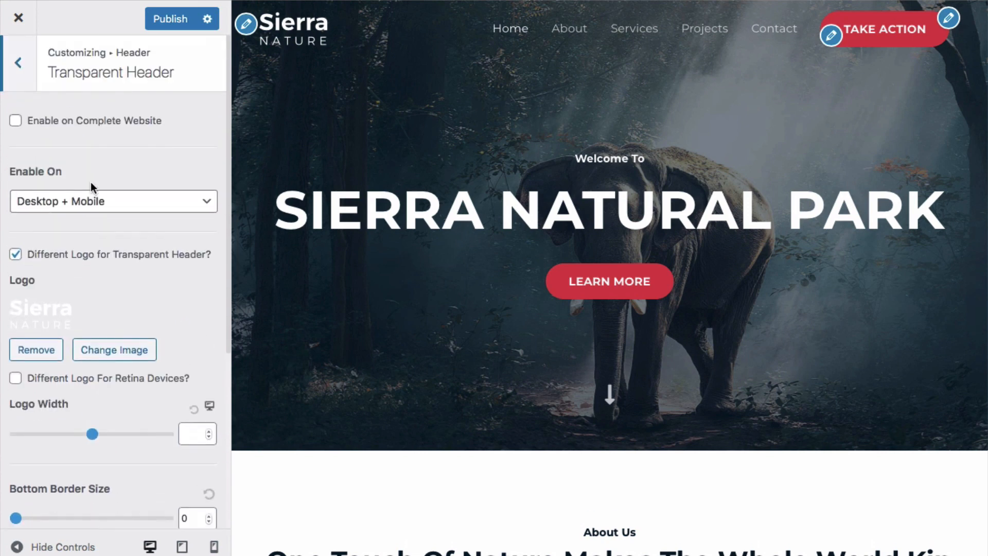
{"action": "left_click", "coordinate": [16, 255]}
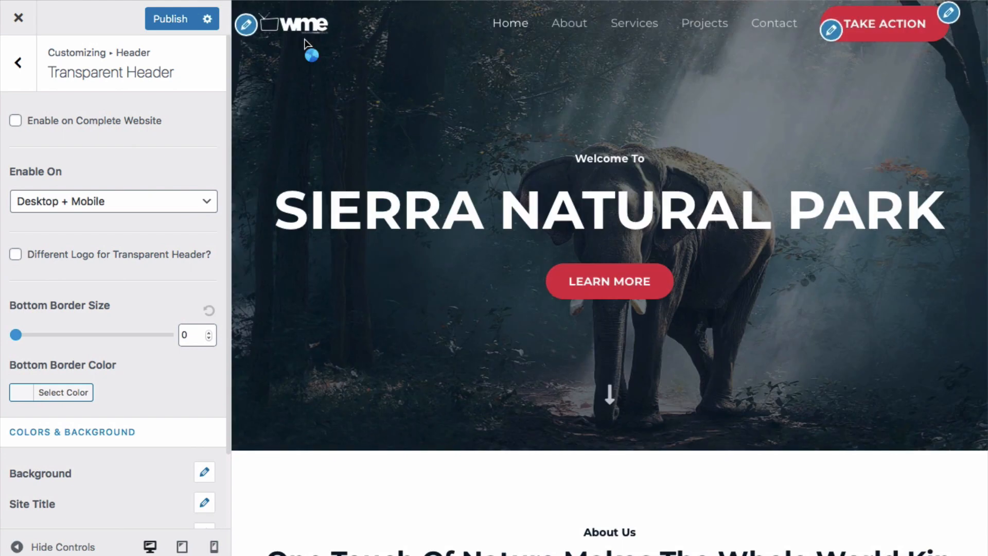
Try several bottom border sizes for the transparent header, raising the value to 7 and reducing it to 1.
{"action": "scroll", "coordinate": [119, 237], "scroll_direction": "down", "scroll_amount": 2}
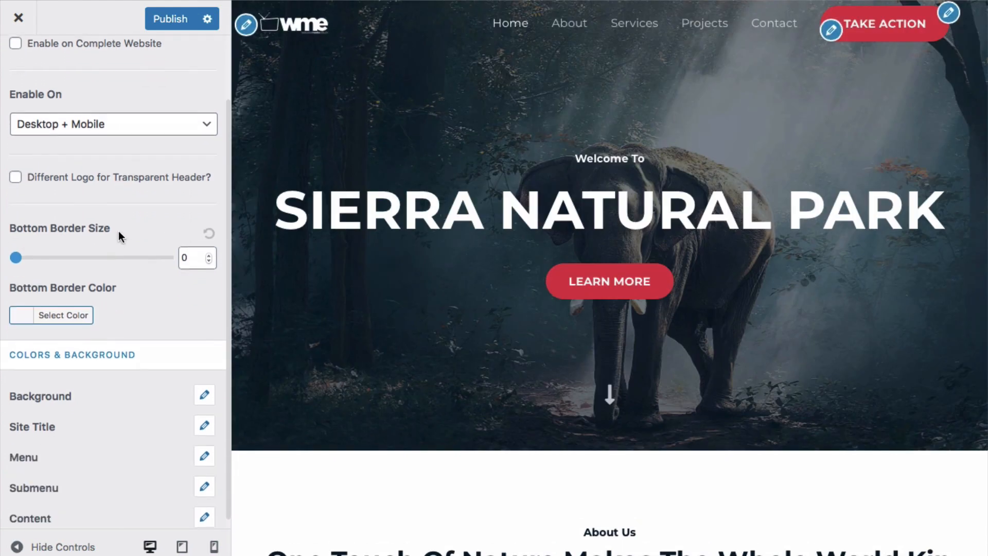
{"action": "scroll", "coordinate": [119, 231], "scroll_direction": "down", "scroll_amount": 2}
{"action": "scroll", "coordinate": [120, 232], "scroll_direction": "up", "scroll_amount": 1}
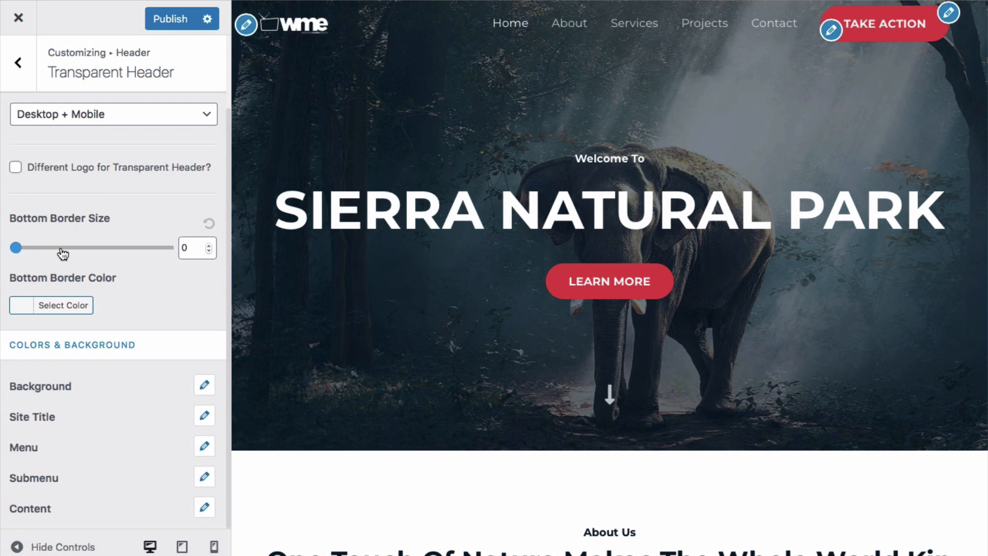
{"action": "left_click", "coordinate": [209, 245]}
{"action": "left_click", "coordinate": [209, 246]}
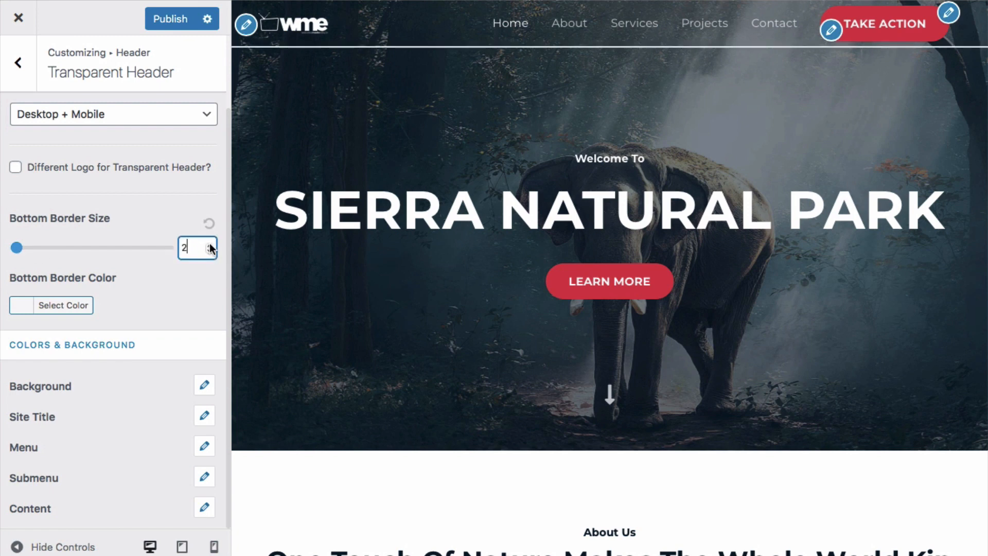
{"action": "left_click", "coordinate": [210, 245]}
{"action": "left_click", "coordinate": [209, 246]}
{"action": "left_click", "coordinate": [210, 246]}
{"action": "left_click", "coordinate": [210, 246]}
{"action": "left_click", "coordinate": [209, 245]}
{"action": "left_click", "coordinate": [209, 252]}
{"action": "left_click", "coordinate": [209, 251]}
{"action": "left_click", "coordinate": [209, 251]}
{"action": "left_click", "coordinate": [209, 251]}
{"action": "left_click", "coordinate": [208, 251]}
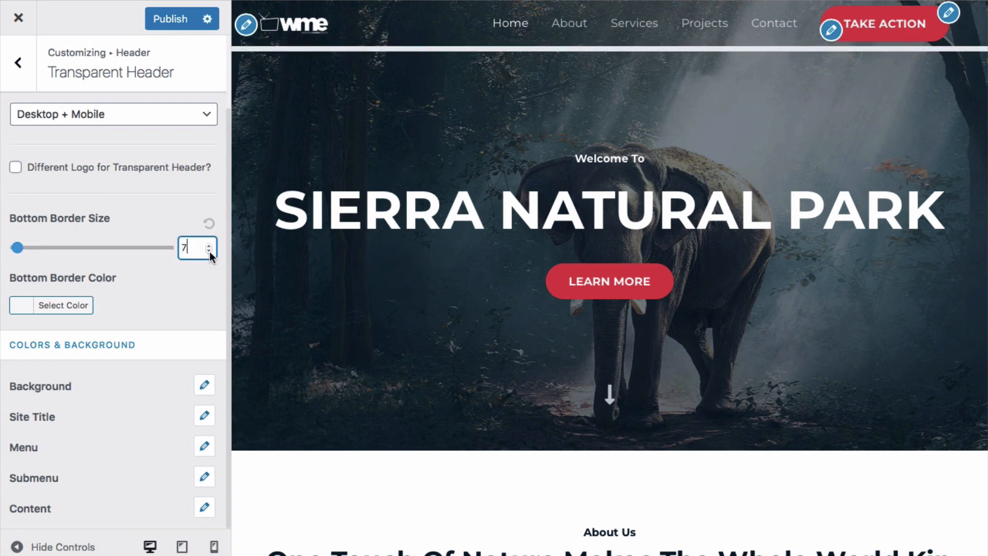
{"action": "left_click", "coordinate": [209, 251]}
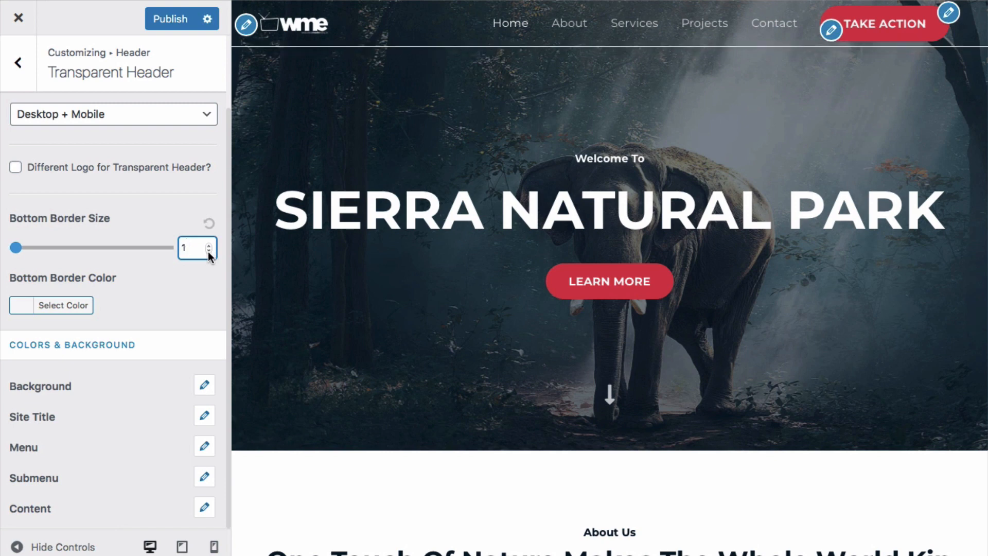
Try green (#81d742) as the transparent header's bottom border color and clear it again.
{"action": "scroll", "coordinate": [80, 304], "scroll_direction": "down", "scroll_amount": 1}
{"action": "left_click", "coordinate": [83, 305]}
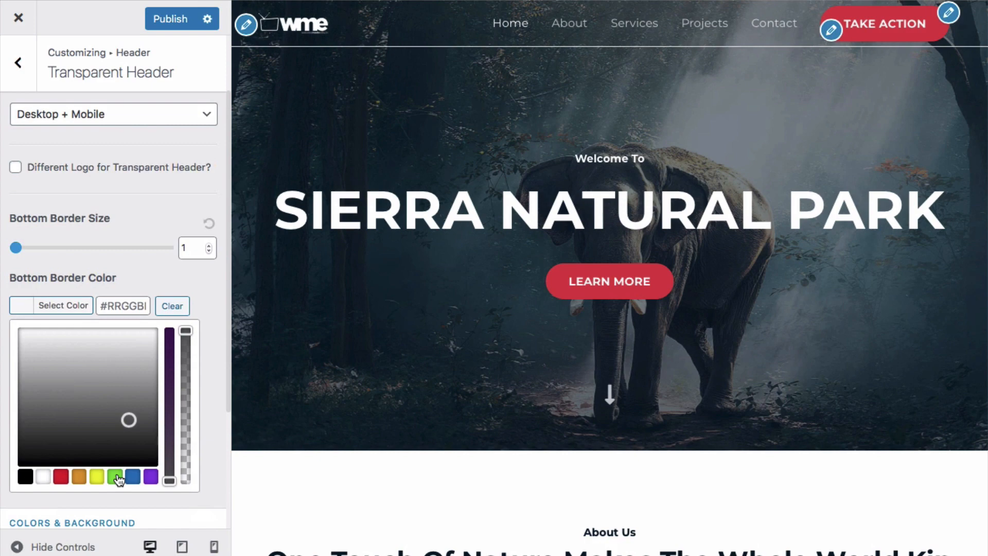
{"action": "left_click", "coordinate": [116, 476]}
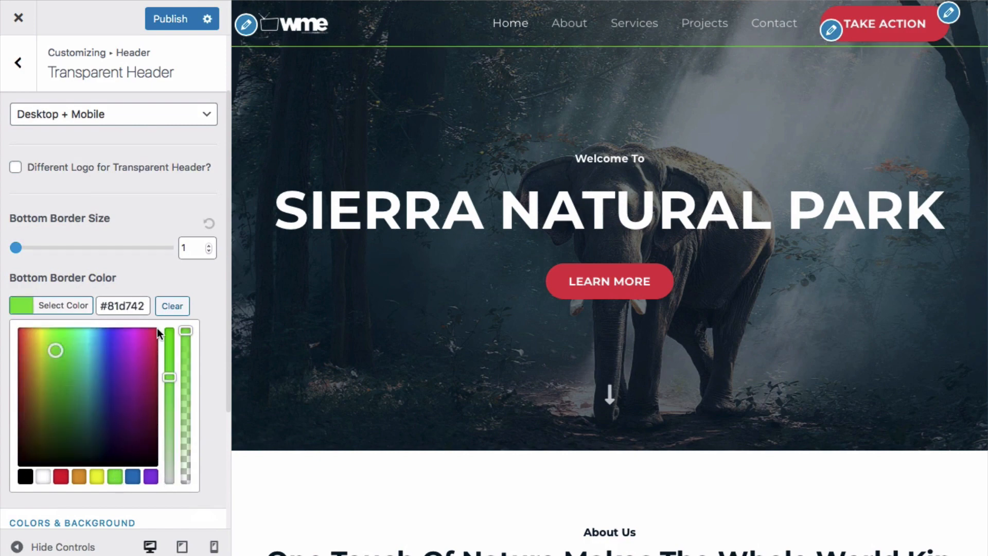
{"action": "left_click", "coordinate": [183, 307]}
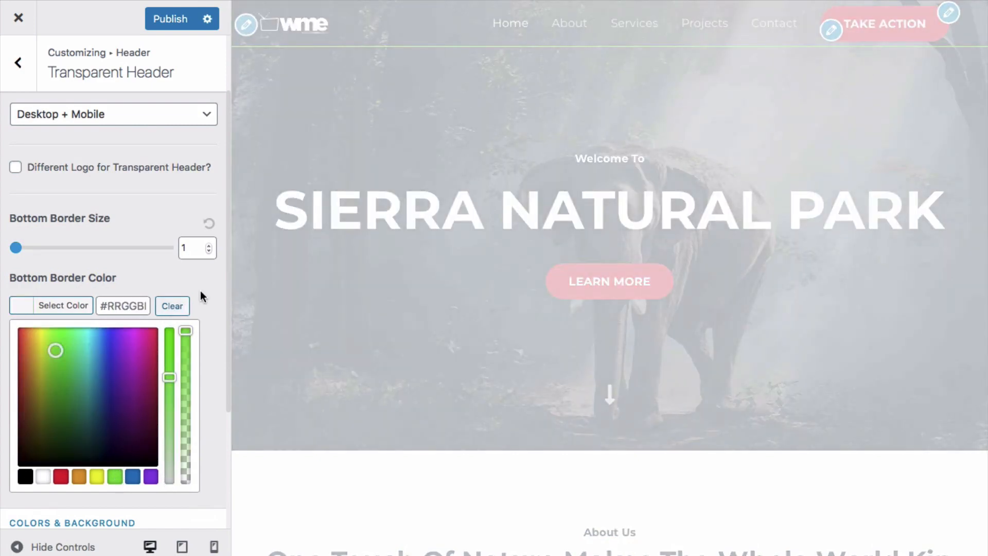
{"action": "left_click", "coordinate": [202, 292]}
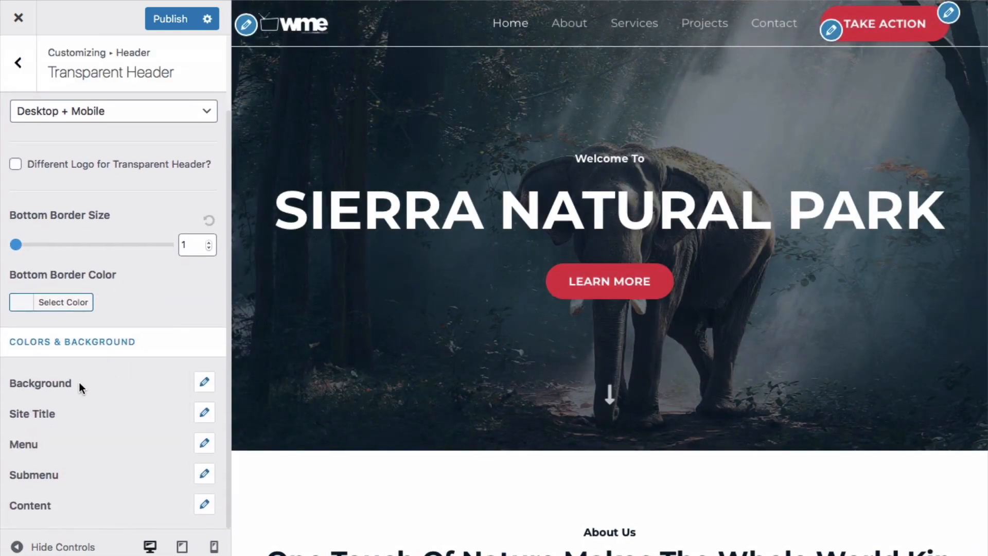
Try dark blue (#060082) as the transparent header's background overlay color and clear it again.
{"action": "left_click", "coordinate": [70, 386]}
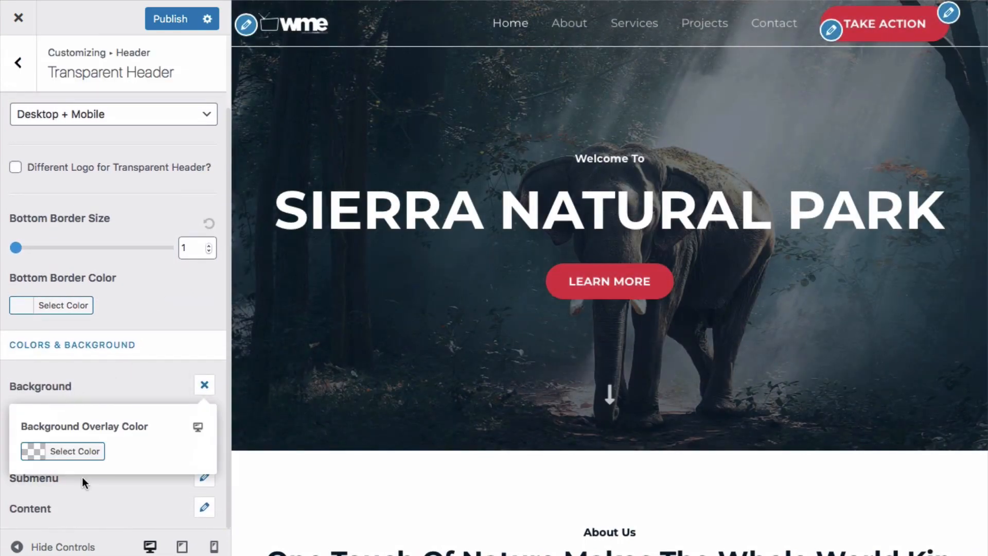
{"action": "left_click", "coordinate": [78, 453]}
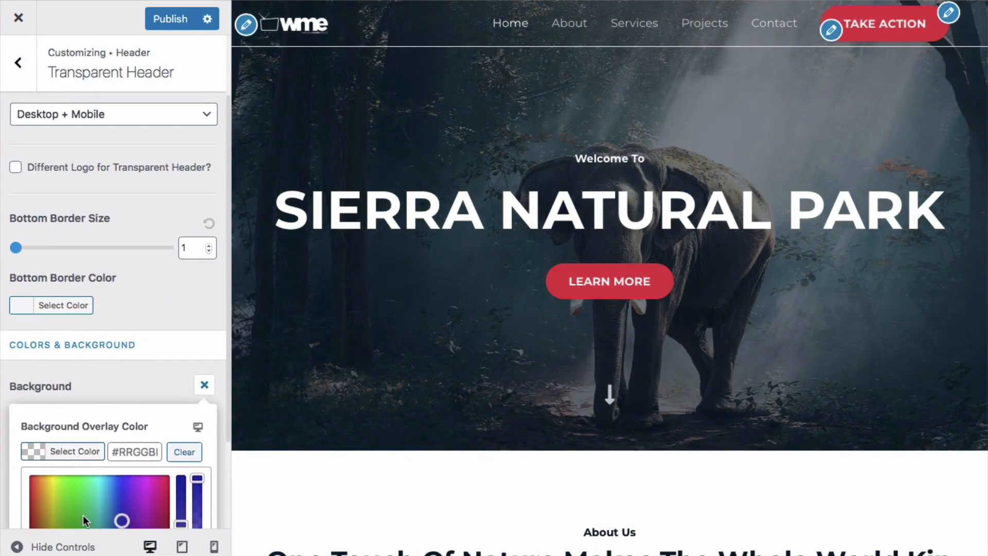
{"action": "left_click_drag", "start_coordinate": [83, 516], "coordinate": [125, 468]}
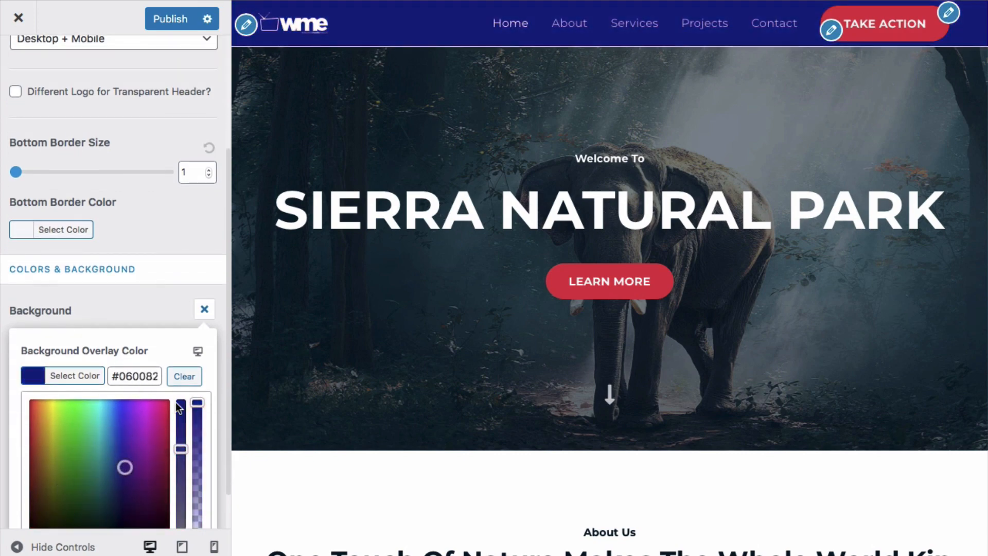
{"action": "left_click", "coordinate": [185, 376]}
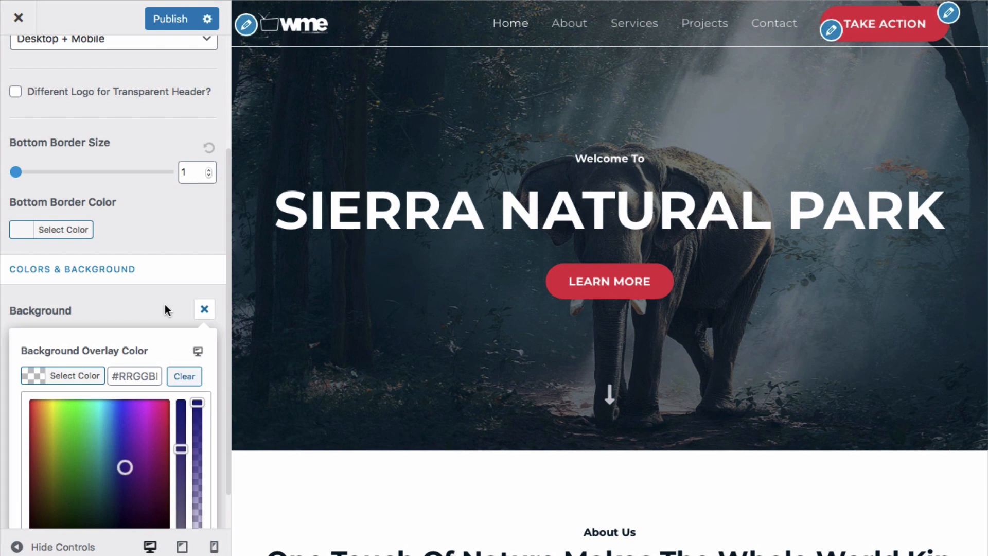
{"action": "left_click", "coordinate": [164, 306]}
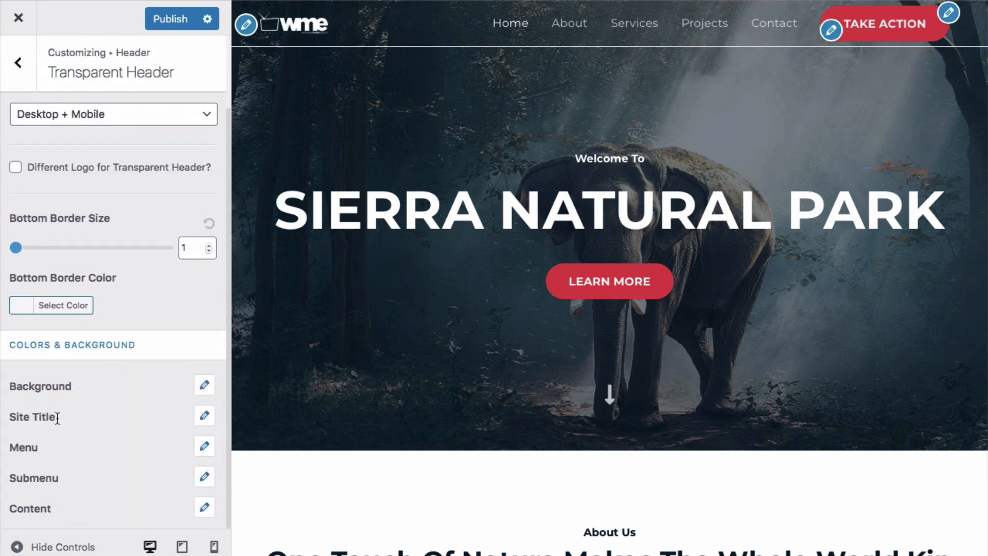
Try orange (#dd9933) as the transparent header's normal site title color, clear it, and set it back to white (#ffffff).
{"action": "left_click", "coordinate": [26, 418]}
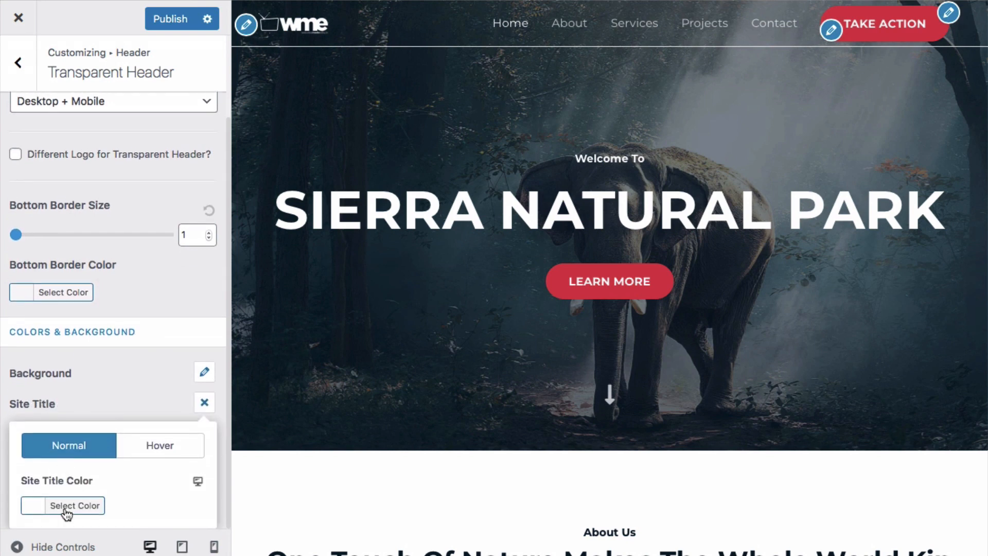
{"action": "left_click", "coordinate": [66, 504]}
{"action": "scroll", "coordinate": [89, 490], "scroll_direction": "down", "scroll_amount": 4}
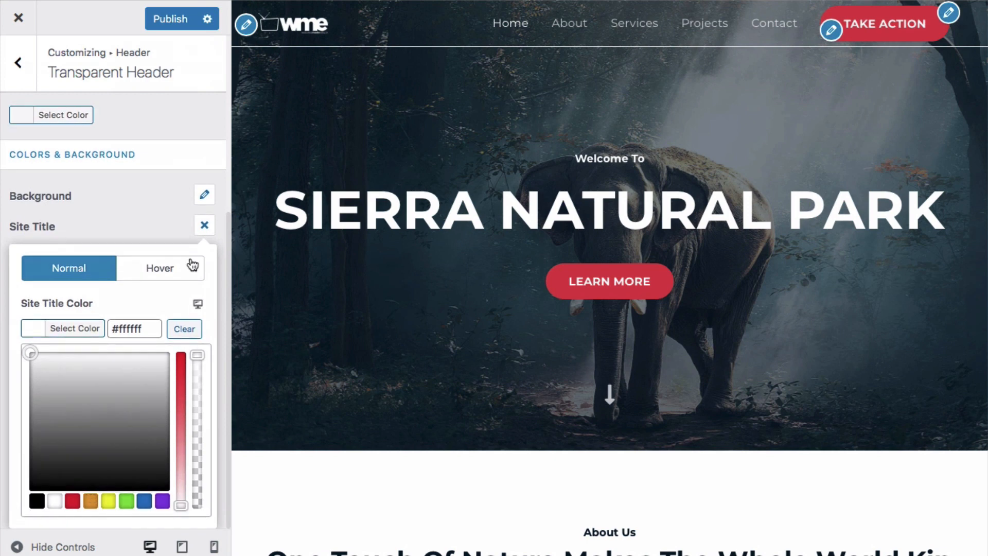
{"action": "left_click", "coordinate": [104, 502]}
{"action": "left_click", "coordinate": [93, 503]}
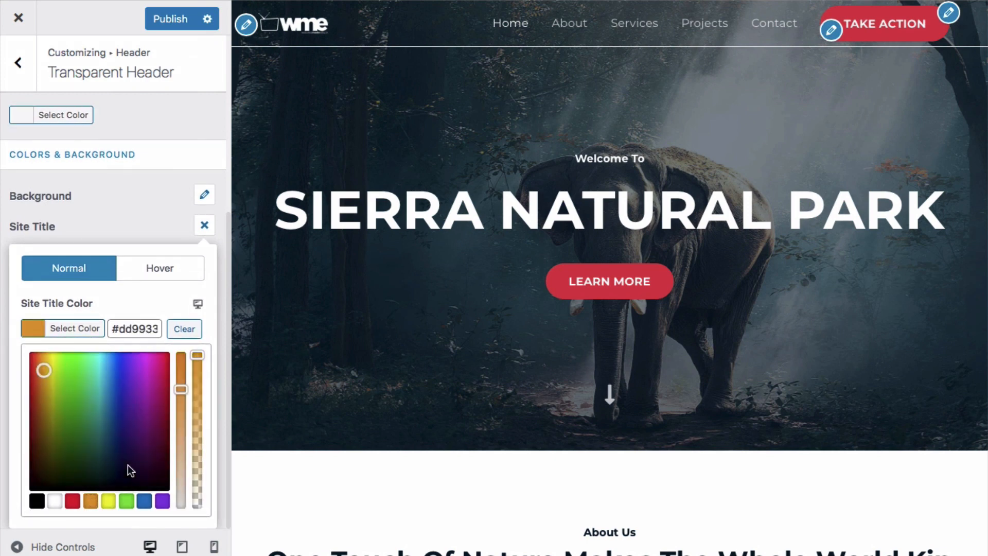
{"action": "left_click", "coordinate": [191, 332]}
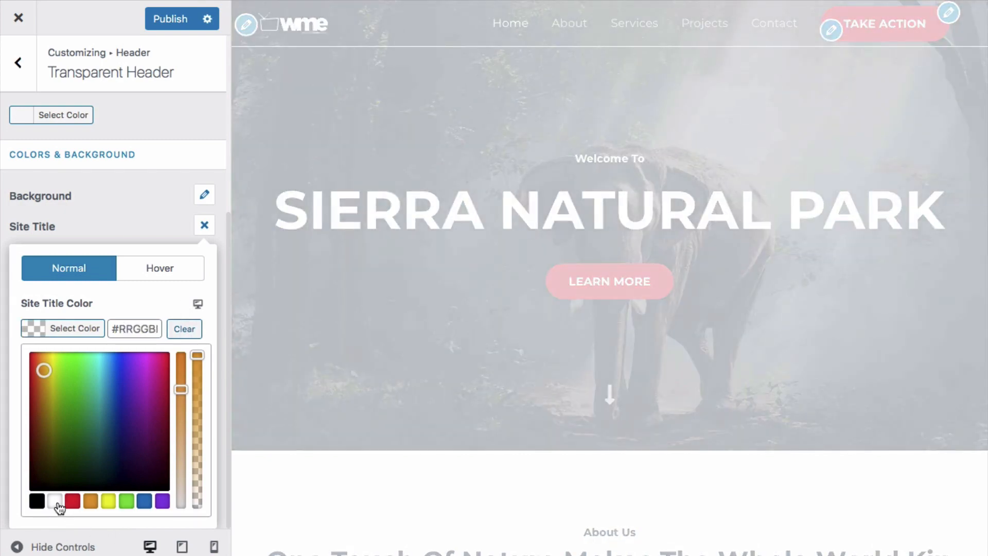
{"action": "left_click", "coordinate": [56, 503]}
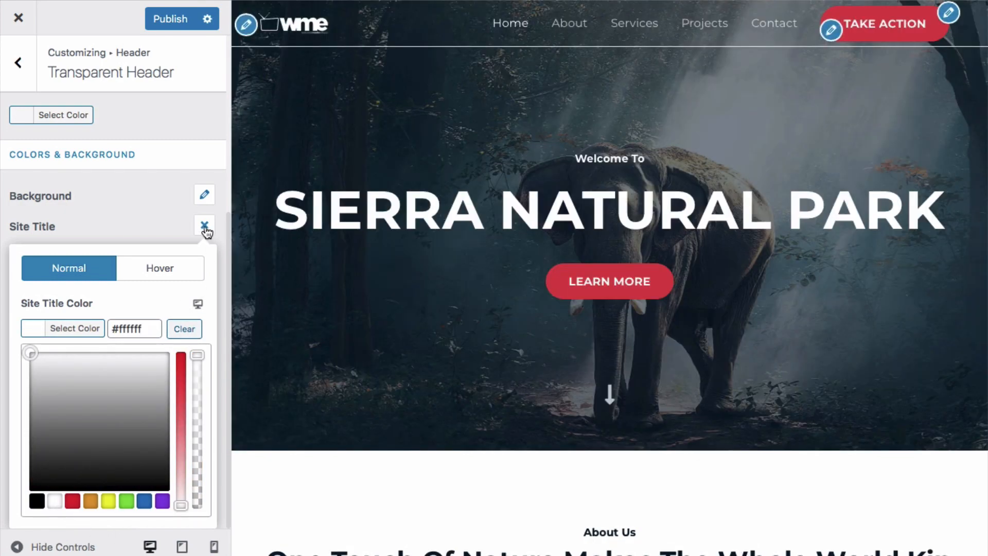
{"action": "left_click", "coordinate": [204, 226]}
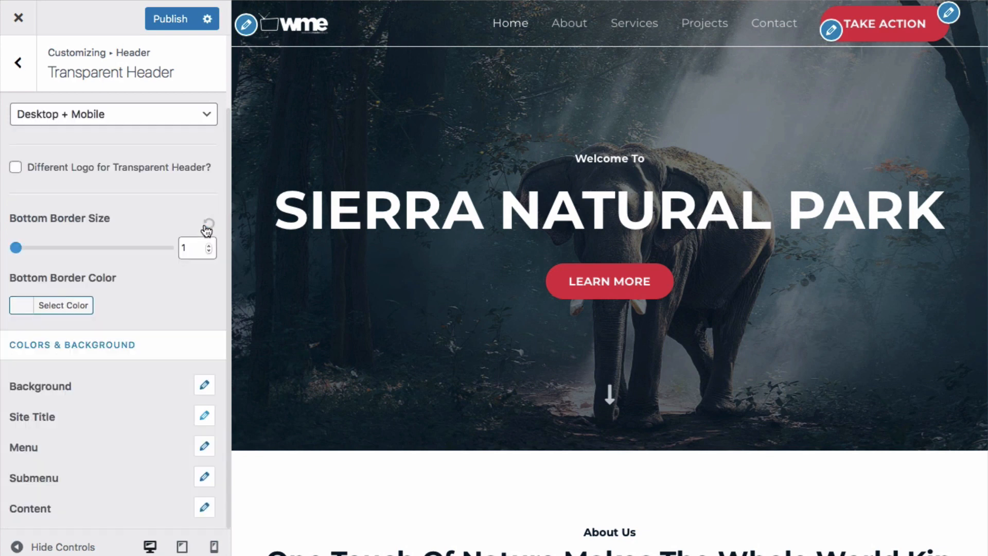
Try green as the transparent header menu's normal link/text color and set it back to white.
{"action": "left_click", "coordinate": [39, 450]}
{"action": "scroll", "coordinate": [115, 452], "scroll_direction": "down", "scroll_amount": 2}
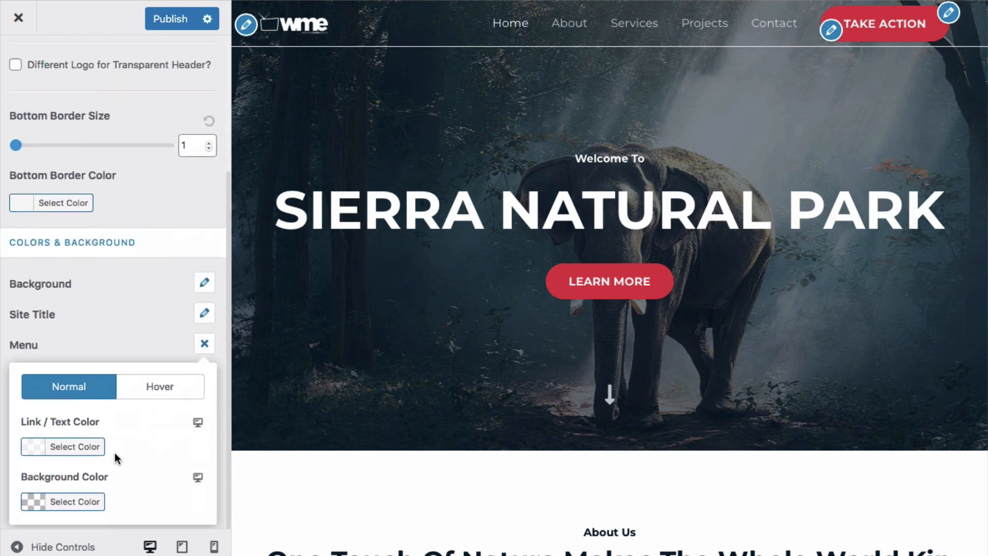
{"action": "left_click", "coordinate": [82, 453]}
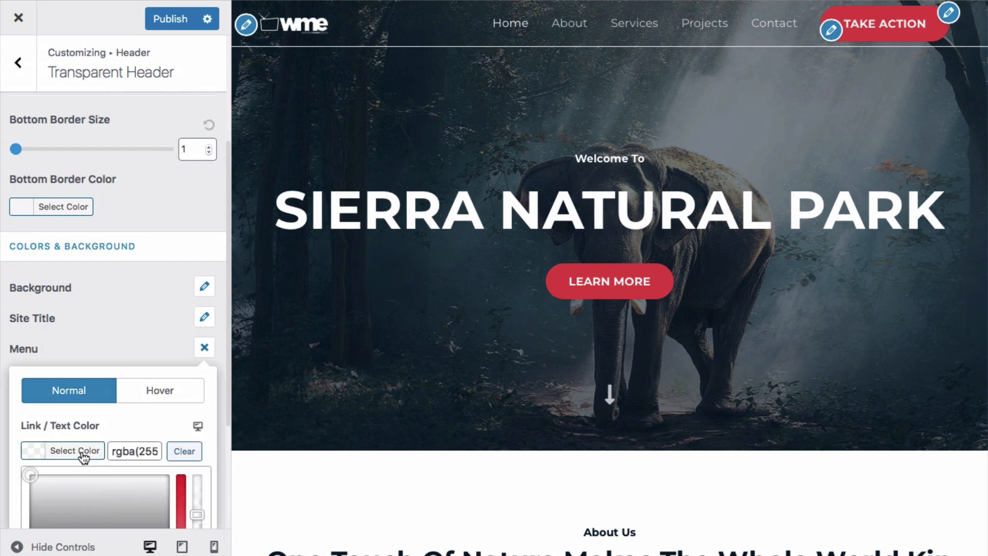
{"action": "scroll", "coordinate": [110, 483], "scroll_direction": "down", "scroll_amount": 3}
{"action": "left_click", "coordinate": [127, 467]}
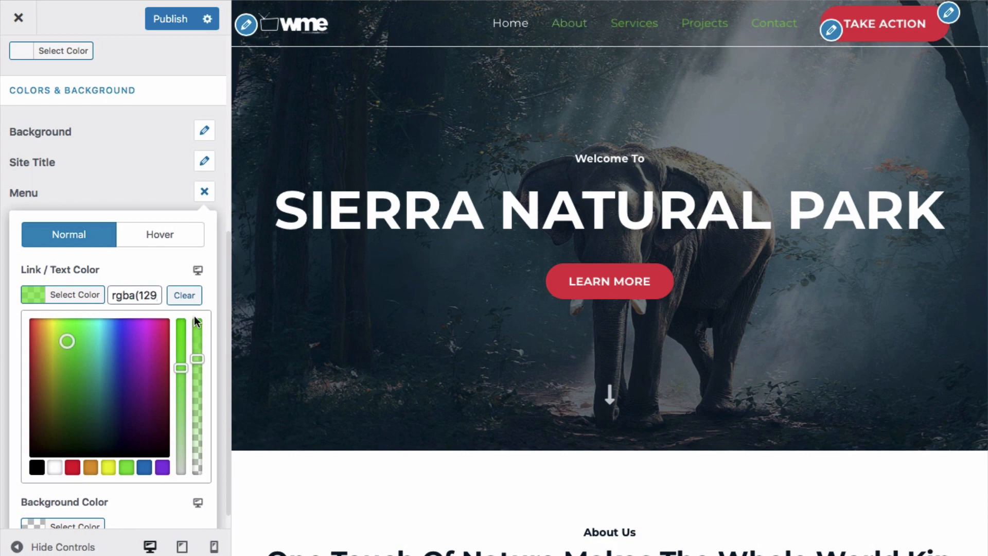
{"action": "left_click", "coordinate": [55, 467]}
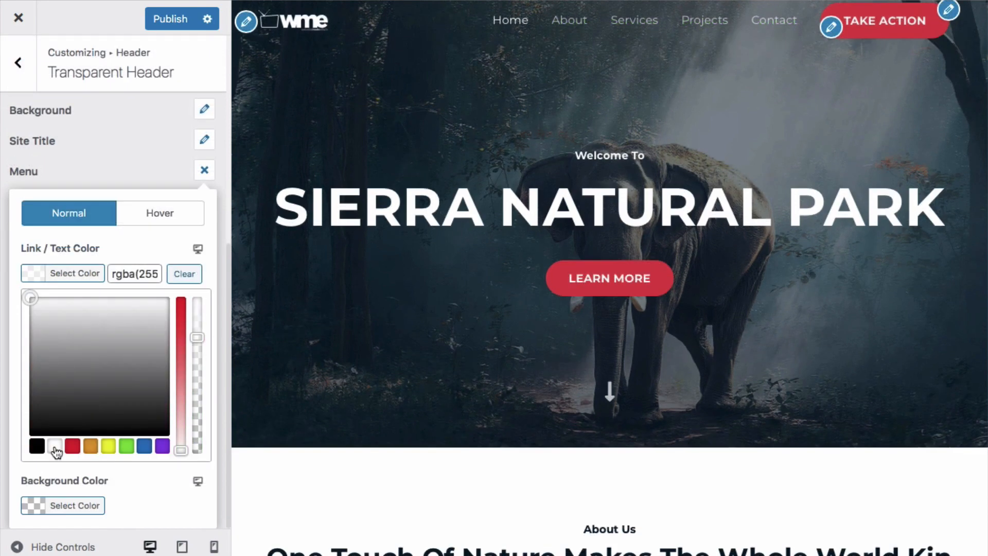
Try blue (#1e73be) as the menu's active/hover link color and set it back to white (#ffffff).
{"action": "left_click", "coordinate": [173, 215]}
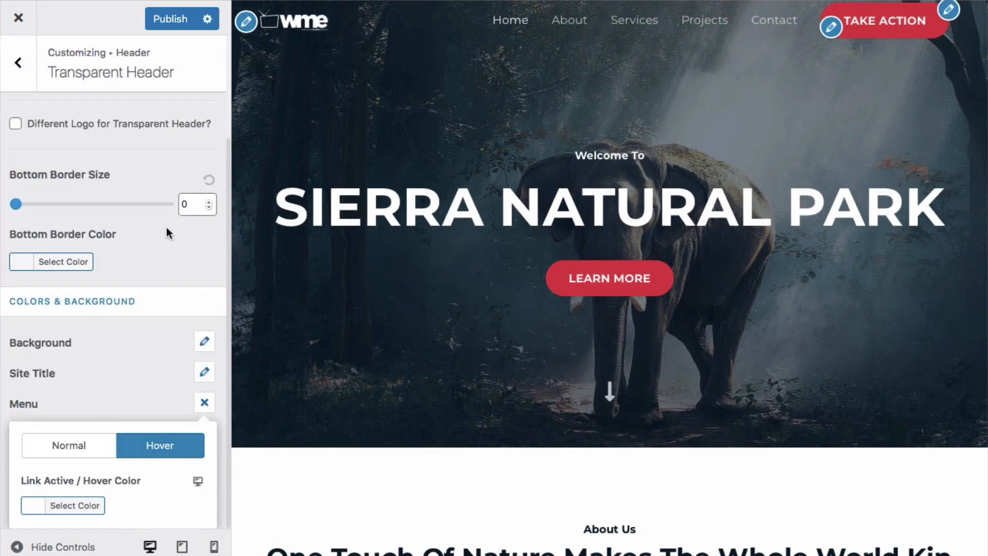
{"action": "left_click", "coordinate": [81, 506]}
{"action": "scroll", "coordinate": [91, 490], "scroll_direction": "down", "scroll_amount": 5}
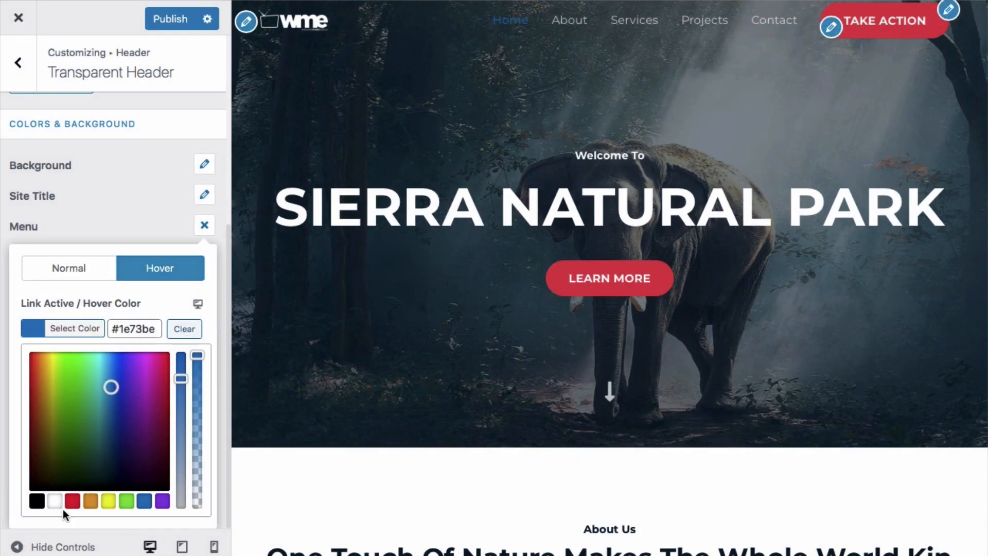
{"action": "left_click", "coordinate": [56, 501]}
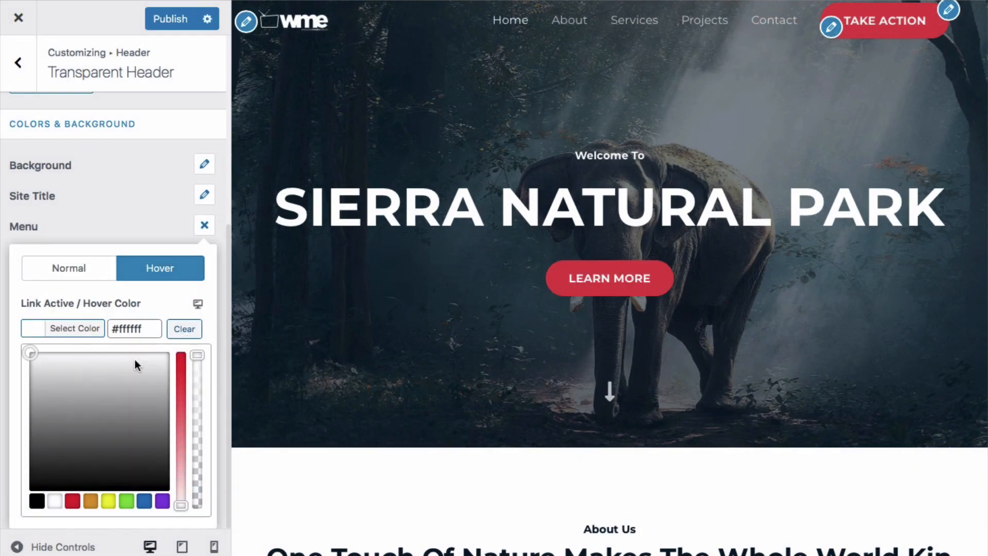
{"action": "left_click", "coordinate": [204, 225]}
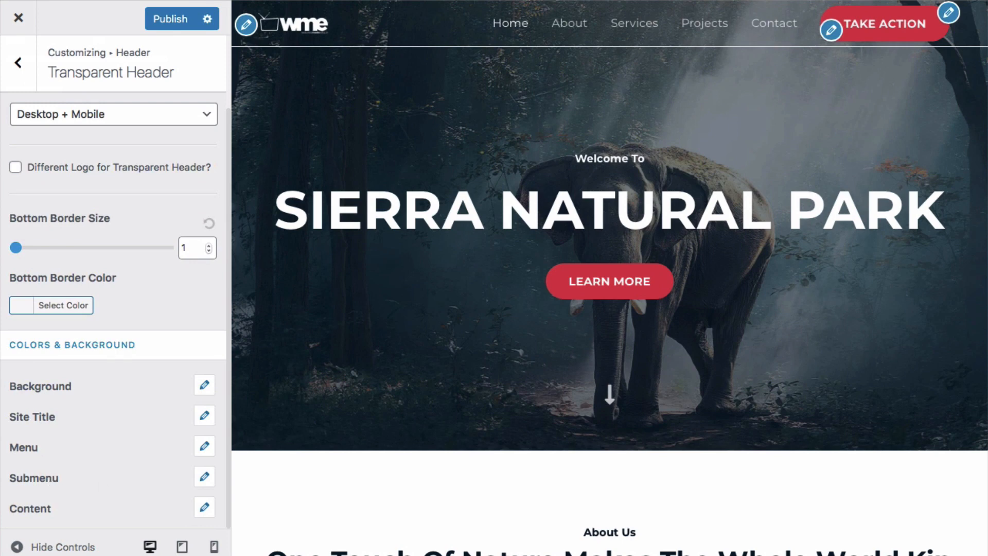
Set the transparent header's bottom border size to 0.
{"action": "mouse_move", "coordinate": [621, 33]}
{"action": "scroll", "coordinate": [57, 425], "scroll_direction": "down", "scroll_amount": 1}
{"action": "scroll", "coordinate": [94, 415], "scroll_direction": "up", "scroll_amount": 4}
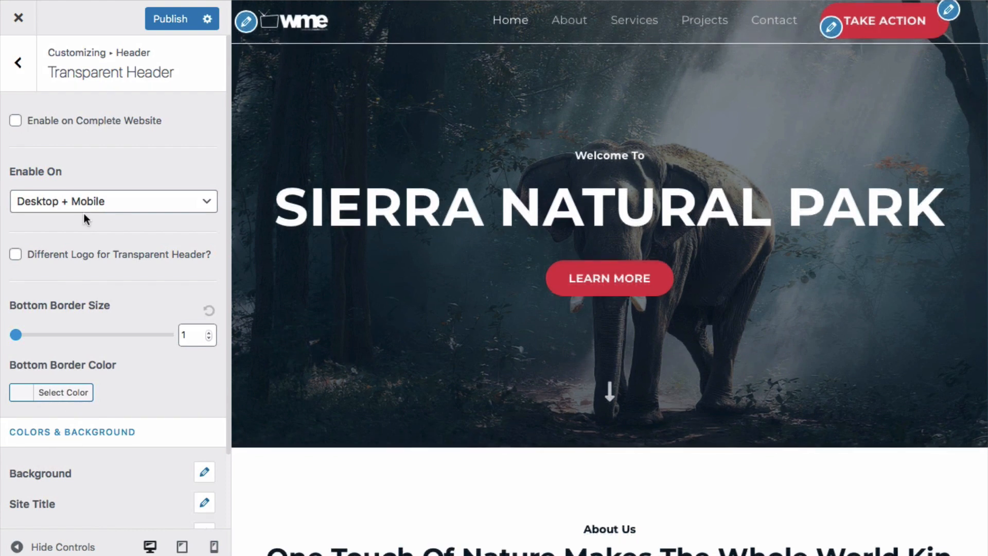
{"action": "left_click", "coordinate": [209, 337]}
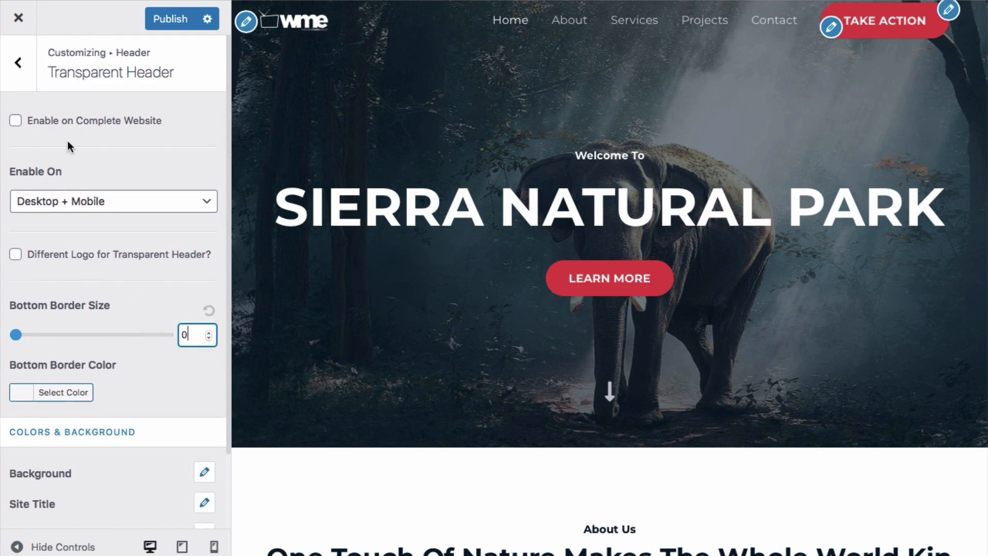
Leave the transparent header settings and change the primary menu button's text to "Get Started".
{"action": "left_click", "coordinate": [19, 66]}
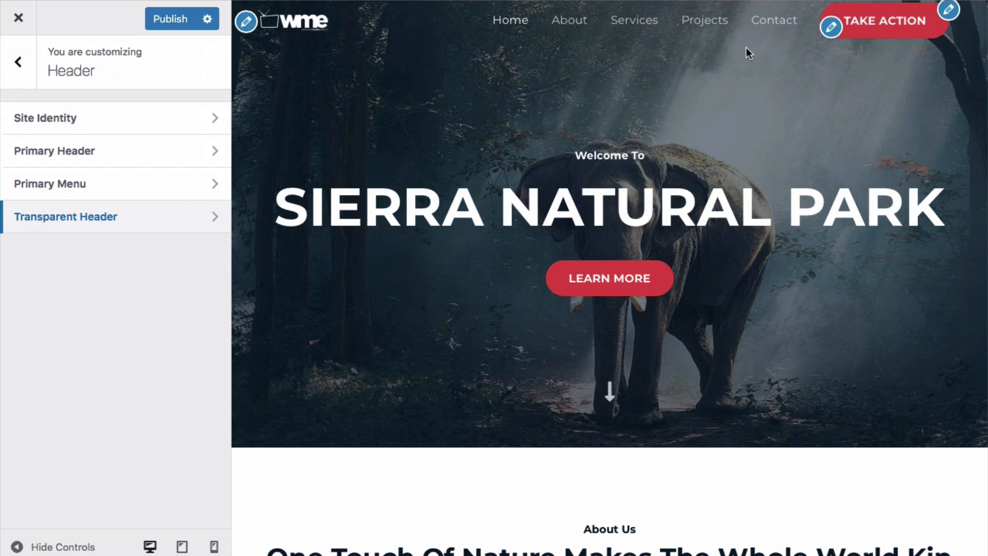
{"action": "left_click", "coordinate": [832, 32]}
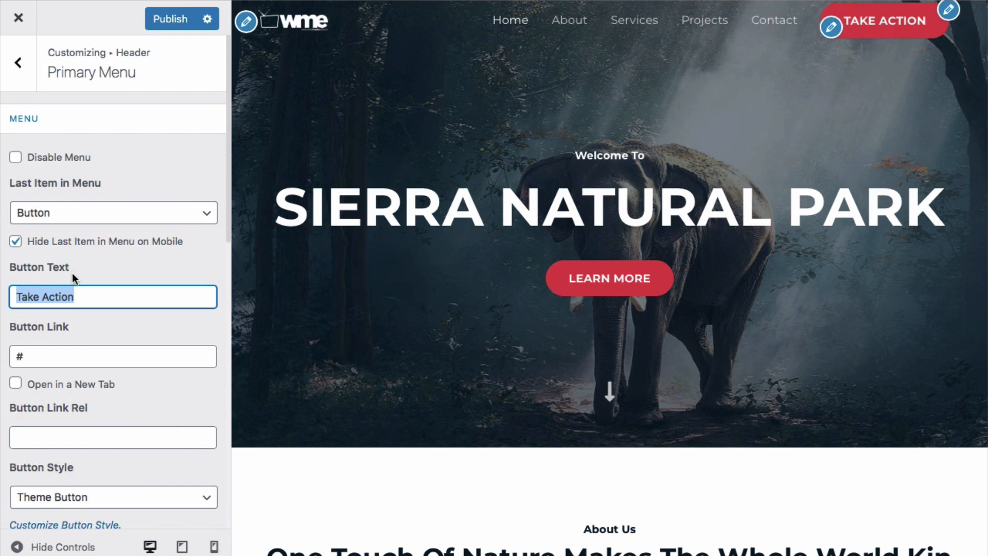
{"action": "type", "text": "Get St"}
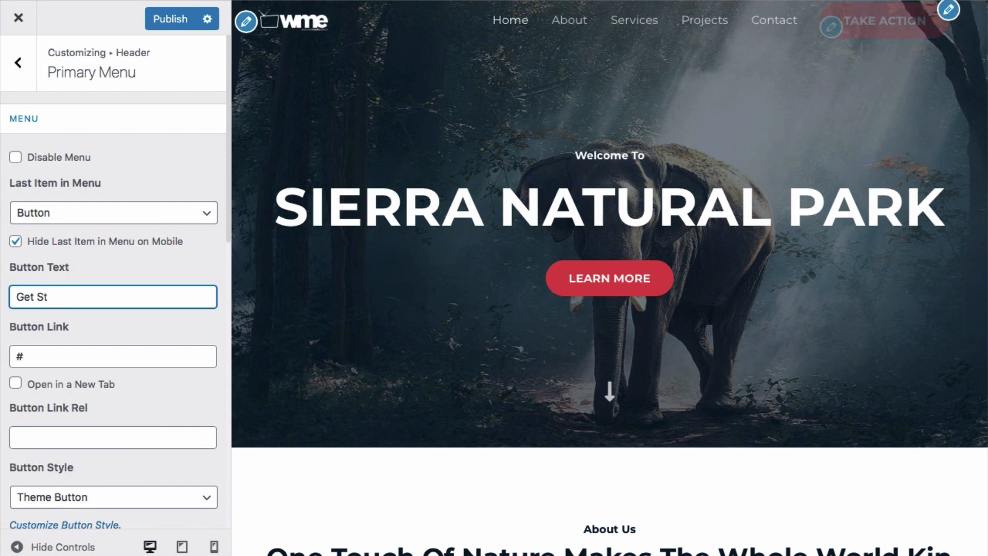
{"action": "type", "text": "arted"}
Replace the primary menu button's placeholder link with /contact.
{"action": "left_click", "coordinate": [86, 360]}
{"action": "key", "text": "BackSpace"}
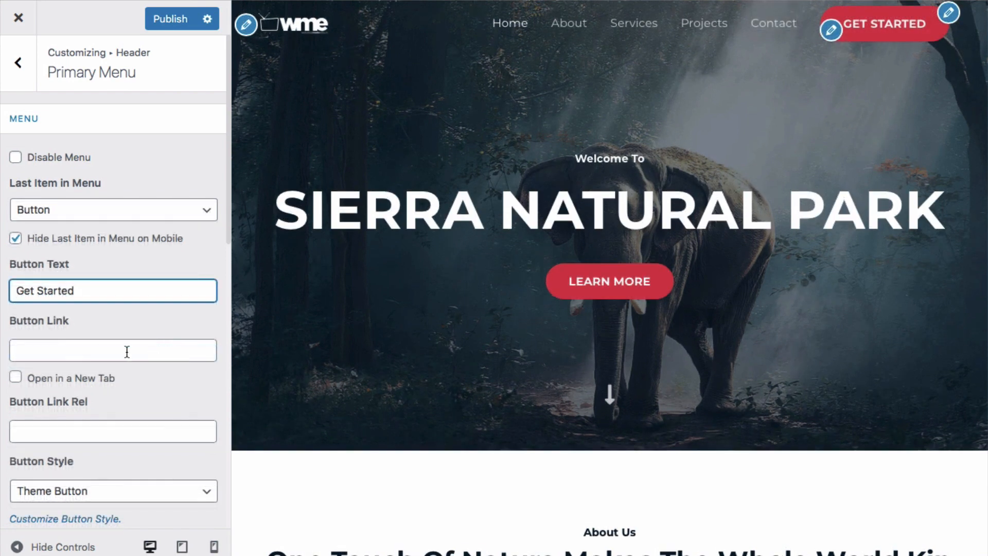
{"action": "left_click", "coordinate": [78, 351]}
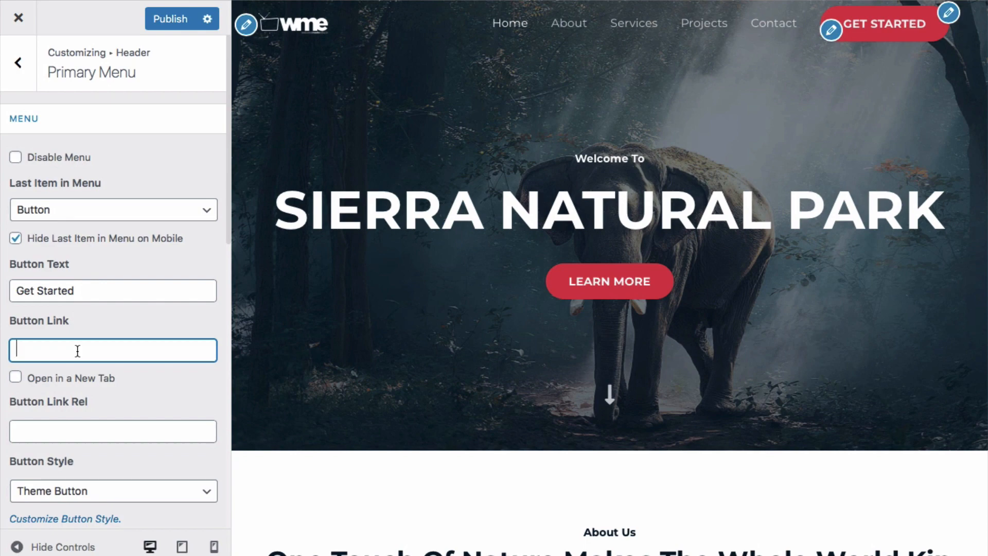
{"action": "type", "text": "/contac"}
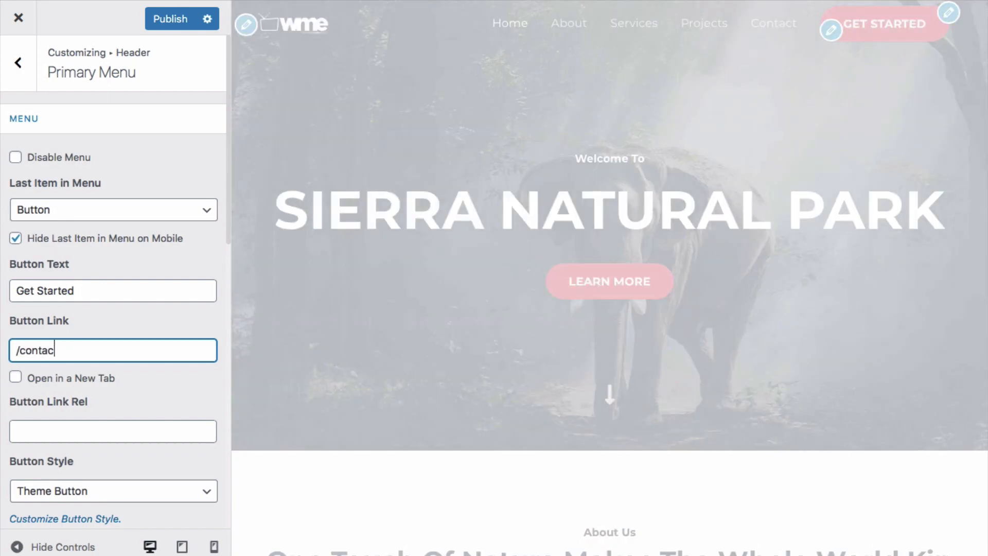
{"action": "type", "text": "t"}
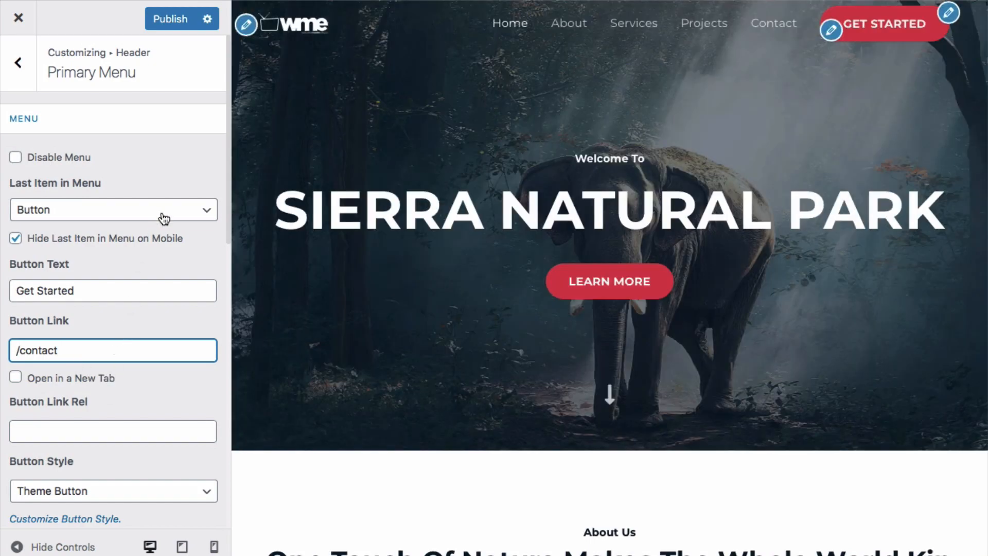
Try Search as the last item in the primary menu and set it back to Button.
{"action": "left_click", "coordinate": [161, 211]}
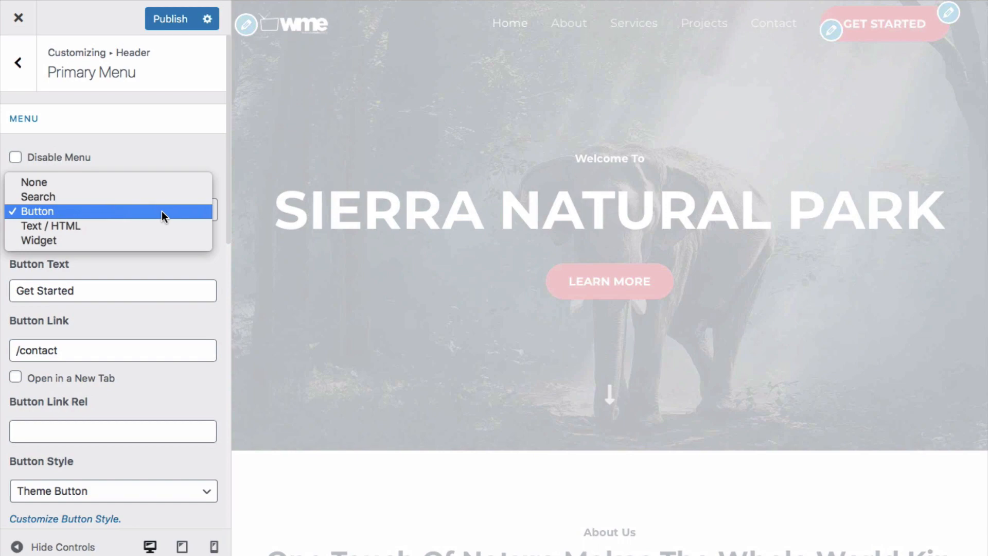
{"action": "left_click", "coordinate": [159, 196]}
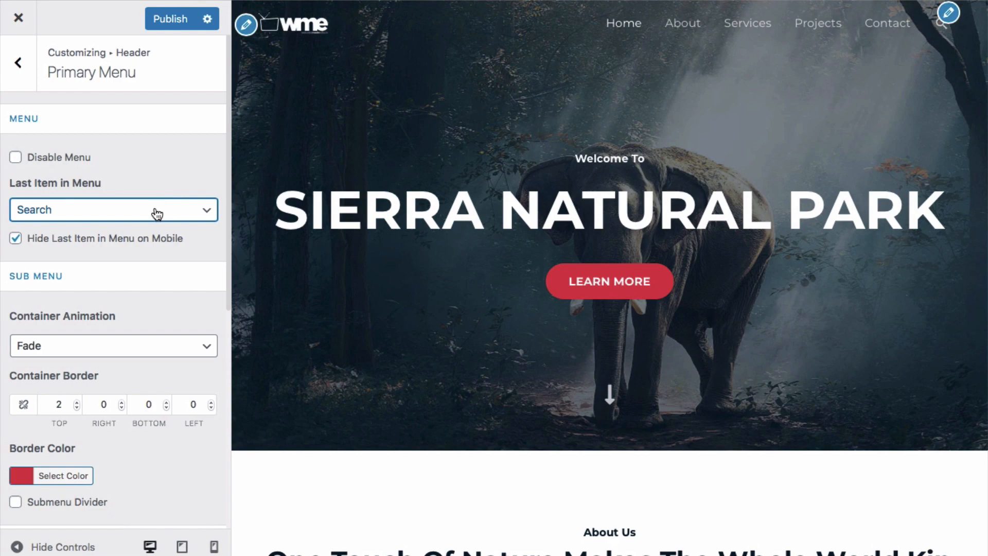
{"action": "left_click", "coordinate": [156, 210]}
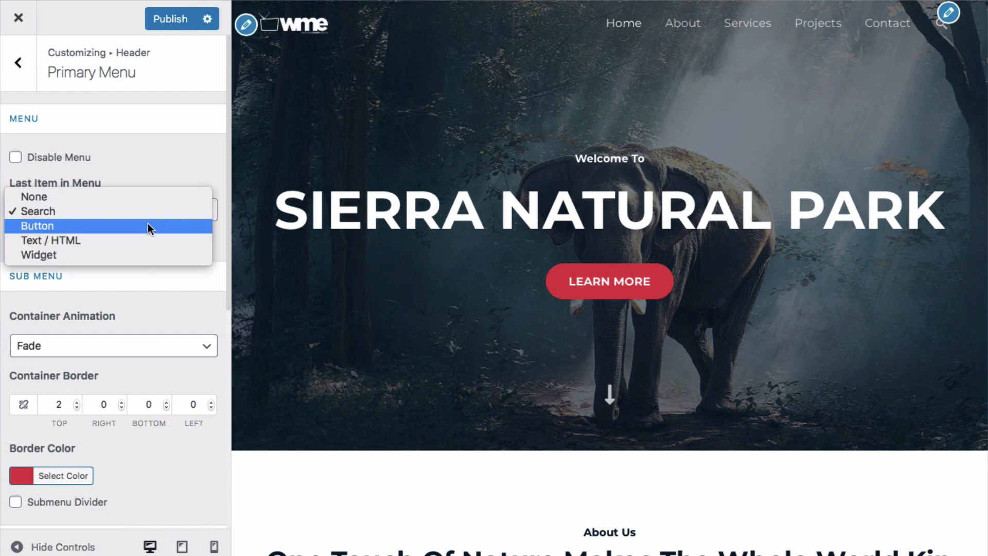
{"action": "left_click", "coordinate": [147, 225]}
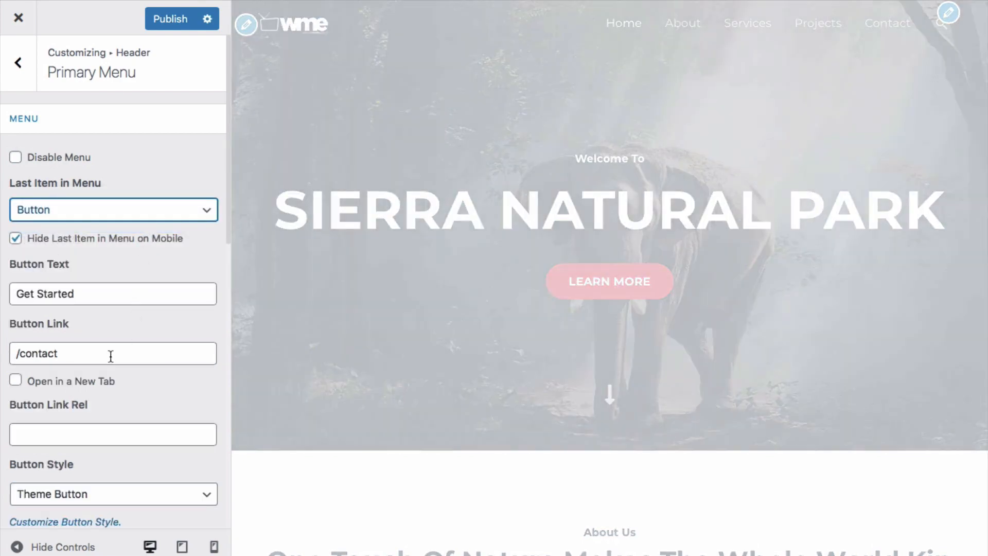
Open the normal background color of the global theme button style for editing.
{"action": "scroll", "coordinate": [110, 355], "scroll_direction": "down", "scroll_amount": 5}
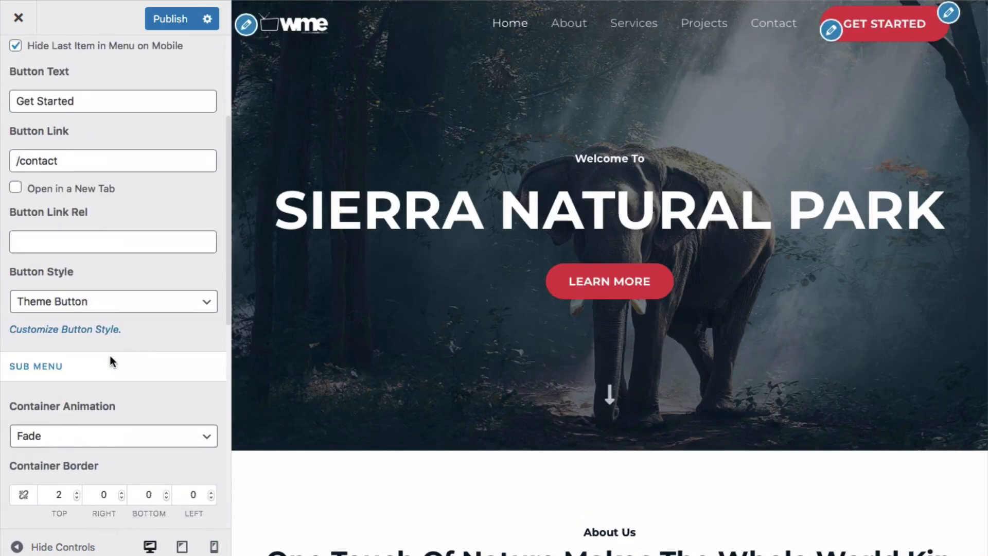
{"action": "left_click", "coordinate": [79, 332]}
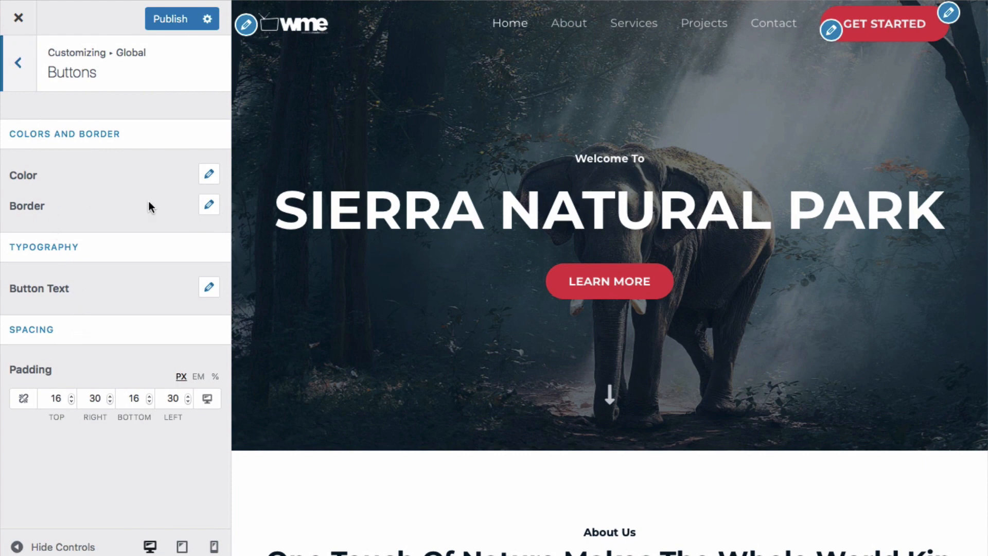
{"action": "left_click", "coordinate": [207, 175]}
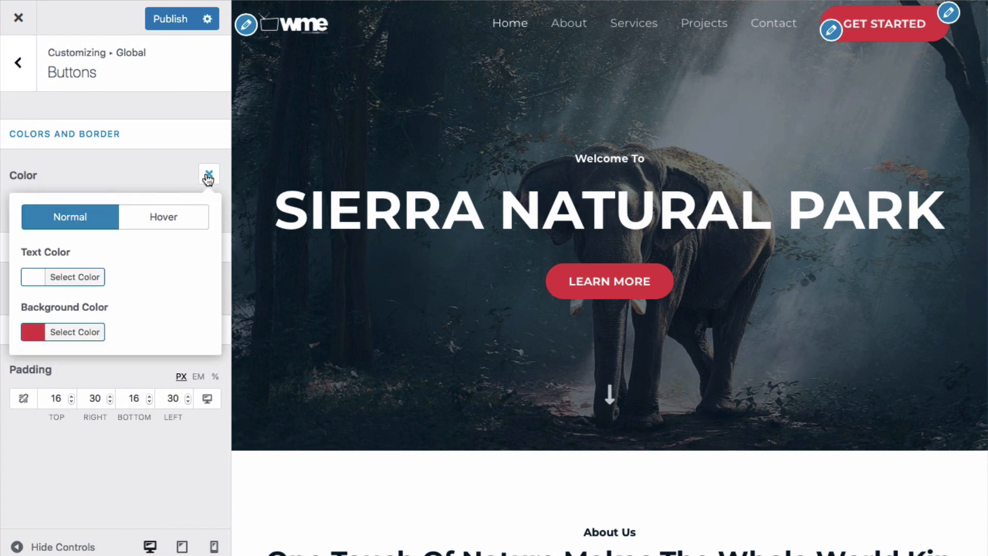
{"action": "left_click", "coordinate": [67, 336]}
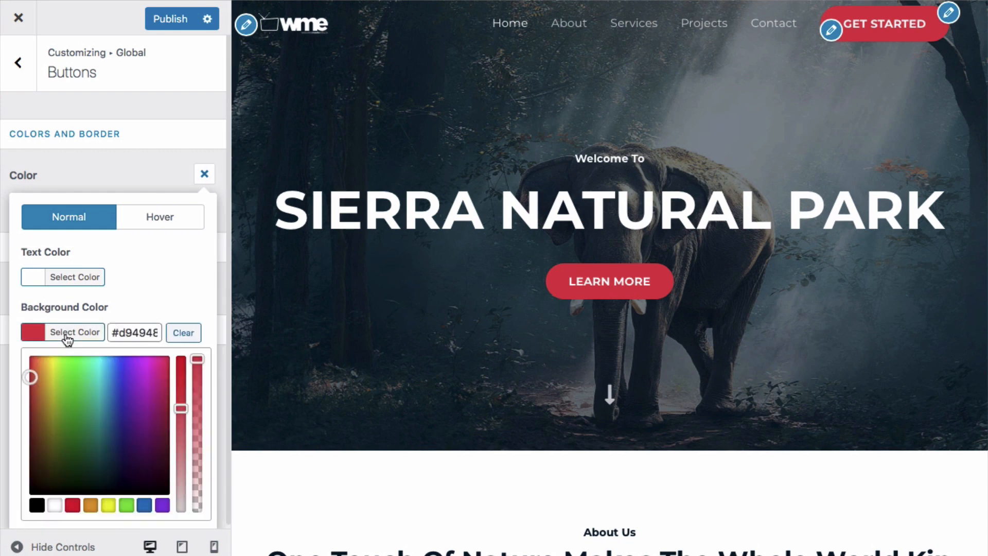
Copy the global buttons' background hex code and try the blue preset #1e73be as their normal background color.
{"action": "triple_click", "coordinate": [123, 332]}
{"action": "right_click", "coordinate": [122, 332]}
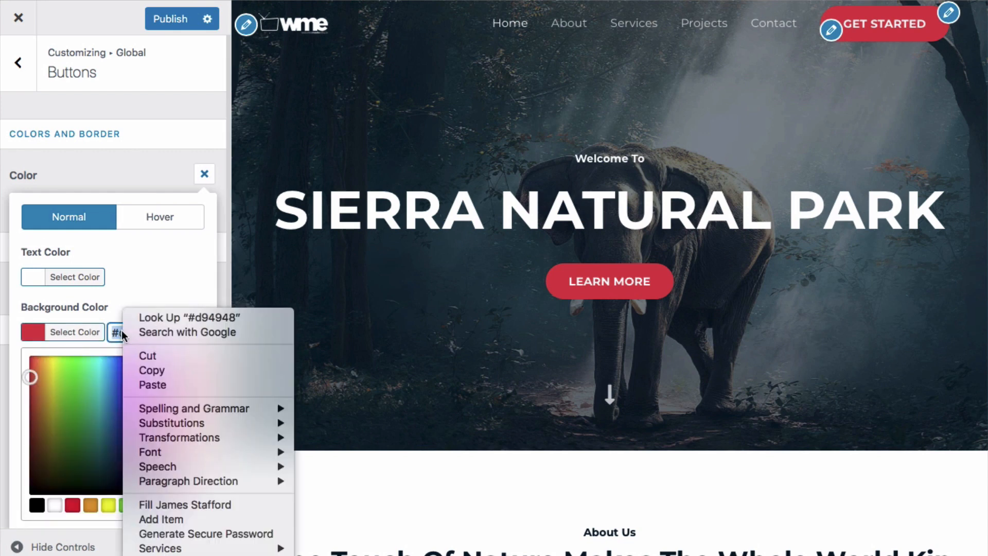
{"action": "left_click", "coordinate": [153, 371]}
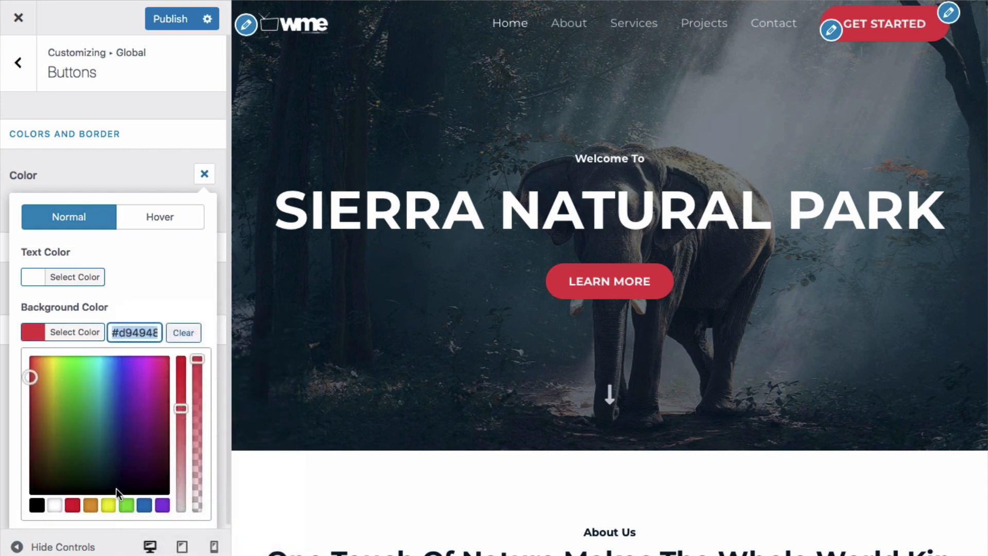
{"action": "left_click", "coordinate": [145, 506]}
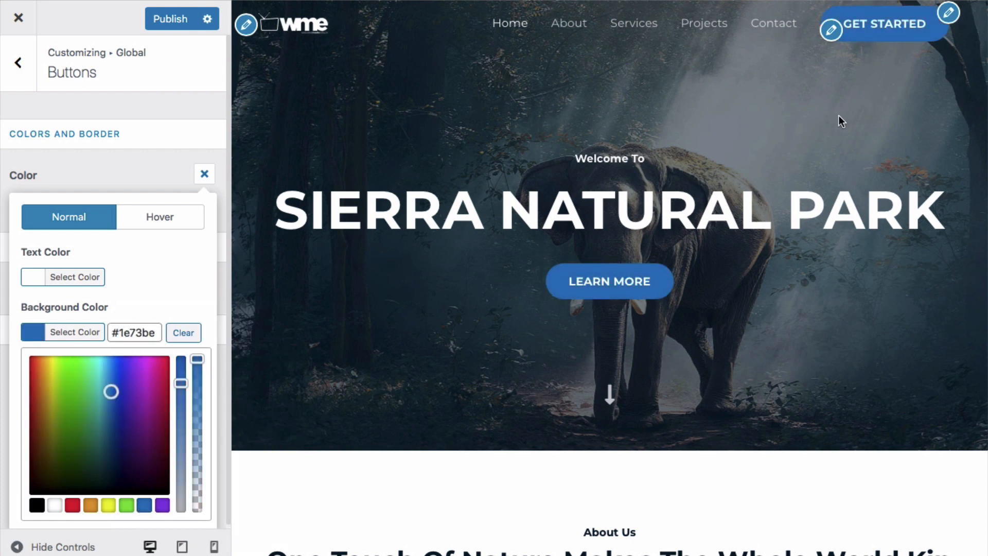
Restore the buttons' normal background color to the copied value #d94948 and close the color settings.
{"action": "triple_click", "coordinate": [142, 333]}
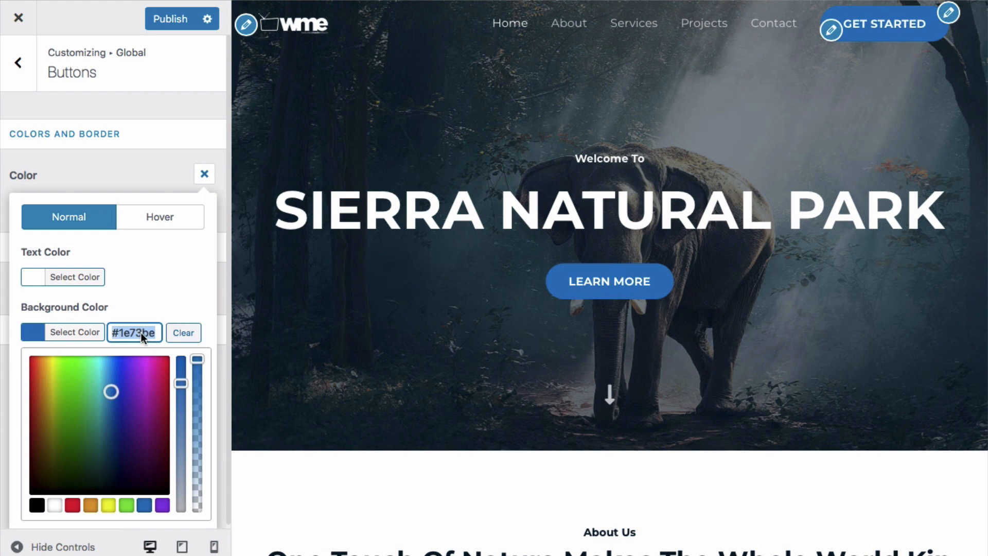
{"action": "right_click", "coordinate": [143, 333]}
{"action": "left_click", "coordinate": [172, 385]}
{"action": "left_click", "coordinate": [171, 291]}
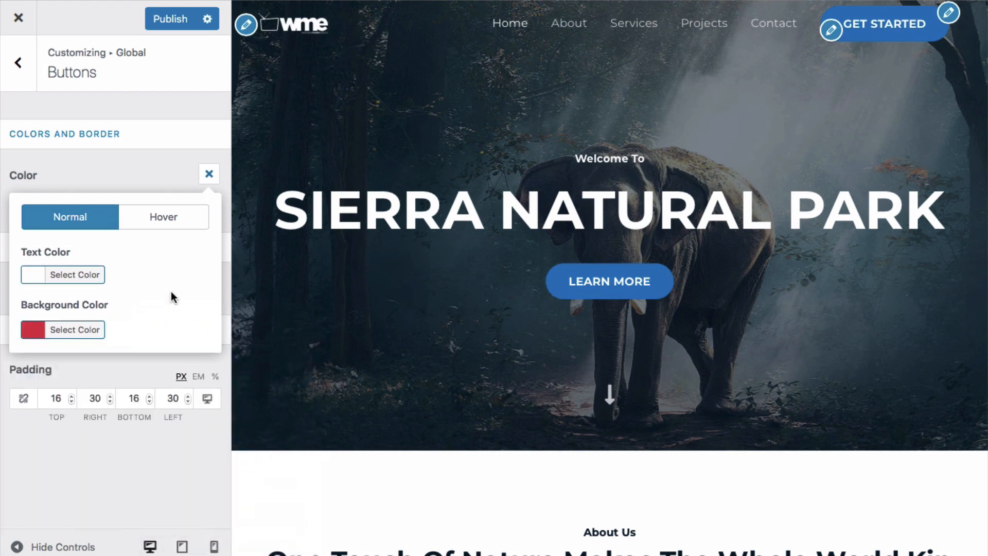
{"action": "left_click", "coordinate": [209, 175]}
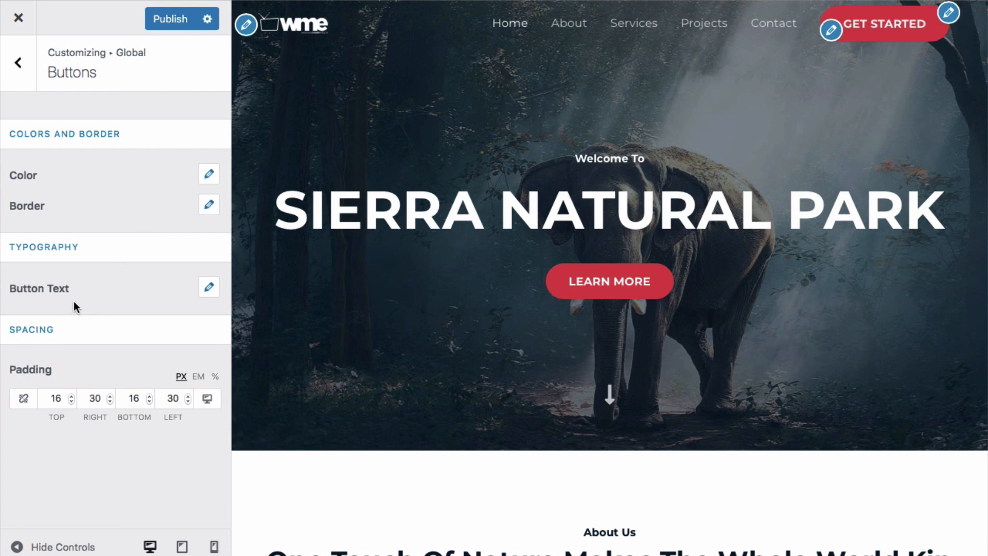
Examine the global buttons' border settings for width, color, hover color and border radius.
{"action": "left_click", "coordinate": [209, 205]}
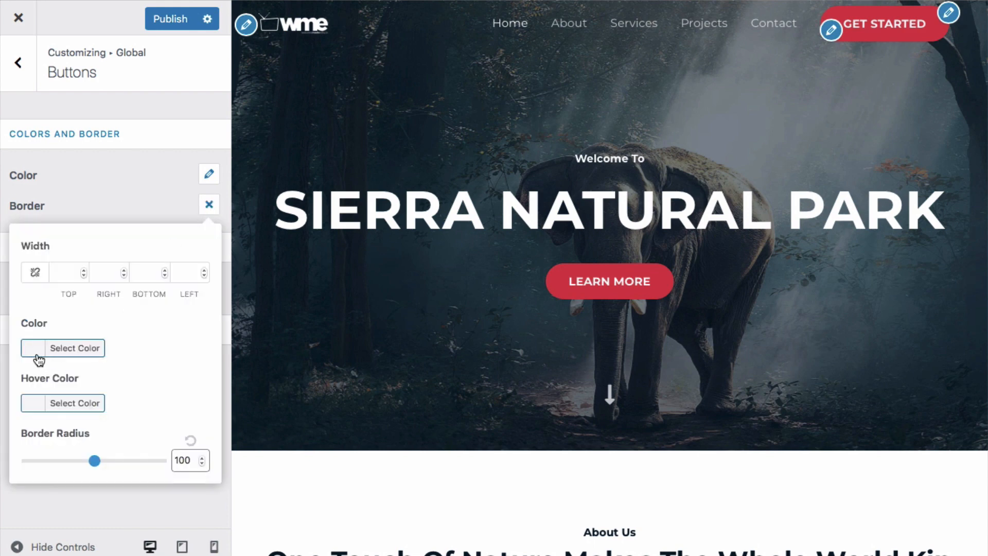
{"action": "left_click", "coordinate": [77, 404]}
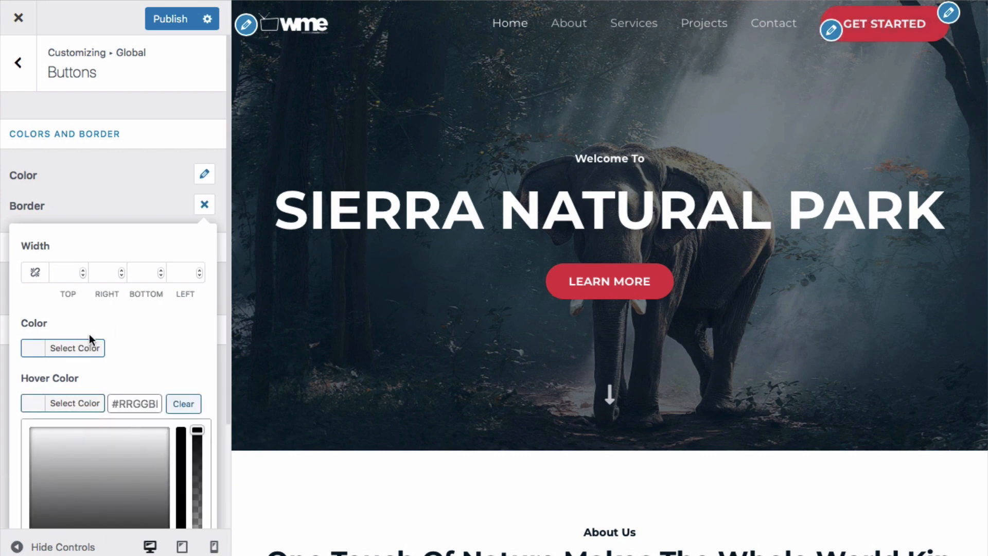
{"action": "scroll", "coordinate": [98, 332], "scroll_direction": "down", "scroll_amount": 3}
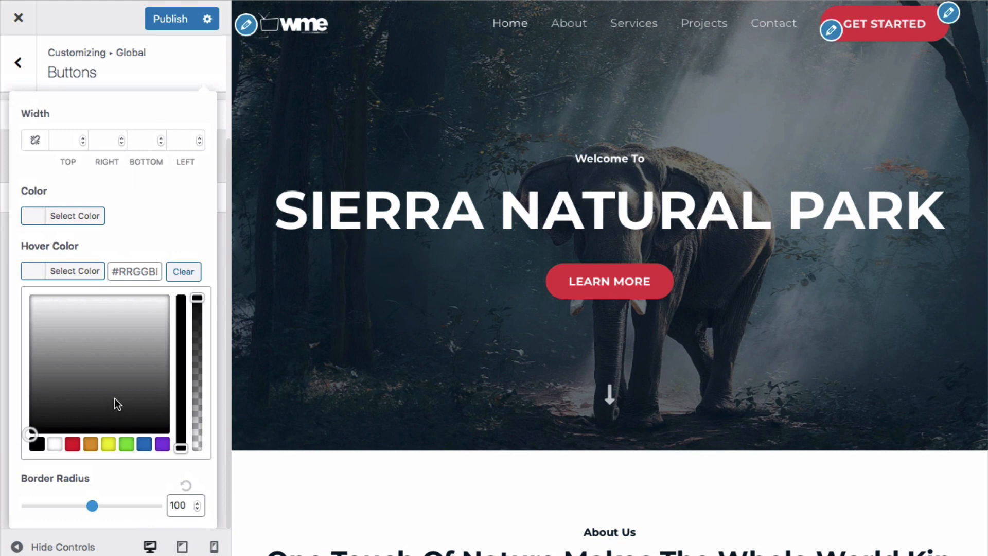
{"action": "scroll", "coordinate": [115, 398], "scroll_direction": "up", "scroll_amount": 3}
{"action": "left_click", "coordinate": [204, 204]}
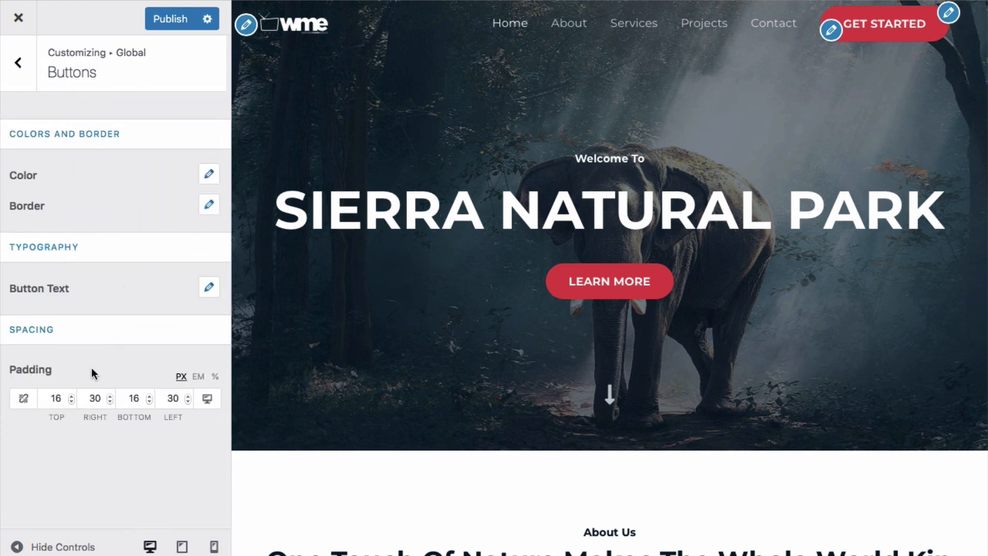
Publish the customizer changes and open the site's homepage for editing in Elementor.
{"action": "left_click", "coordinate": [188, 19]}
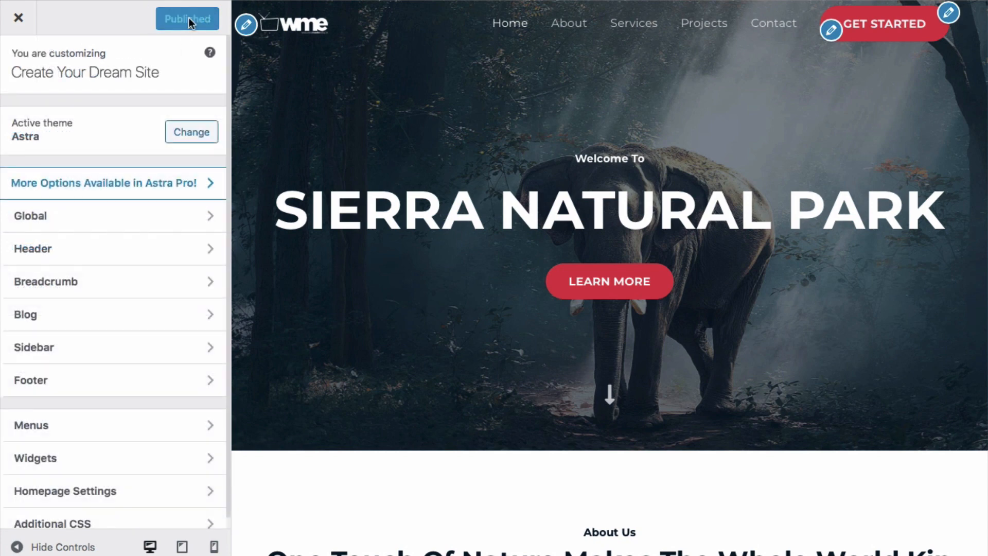
{"action": "left_click", "coordinate": [18, 18]}
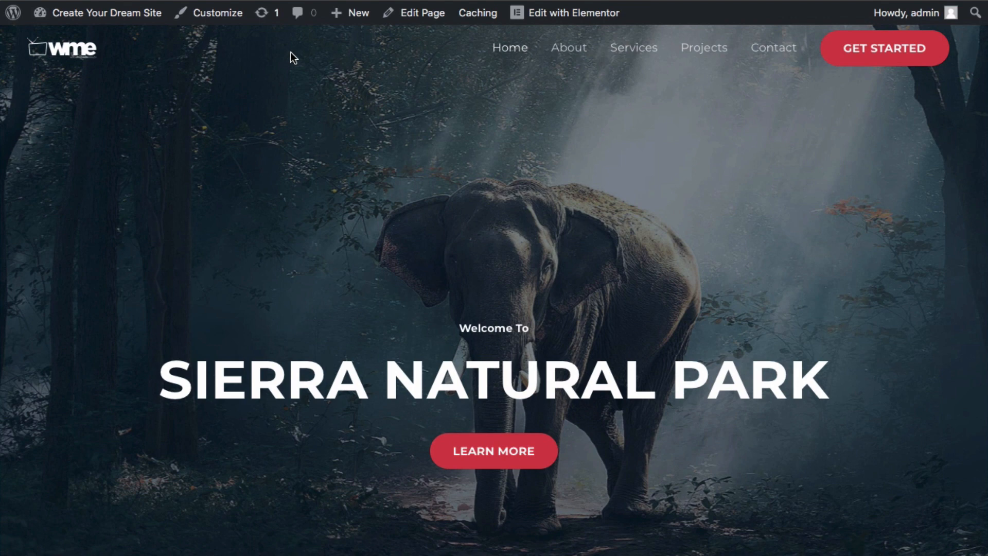
{"action": "mouse_move", "coordinate": [560, 14]}
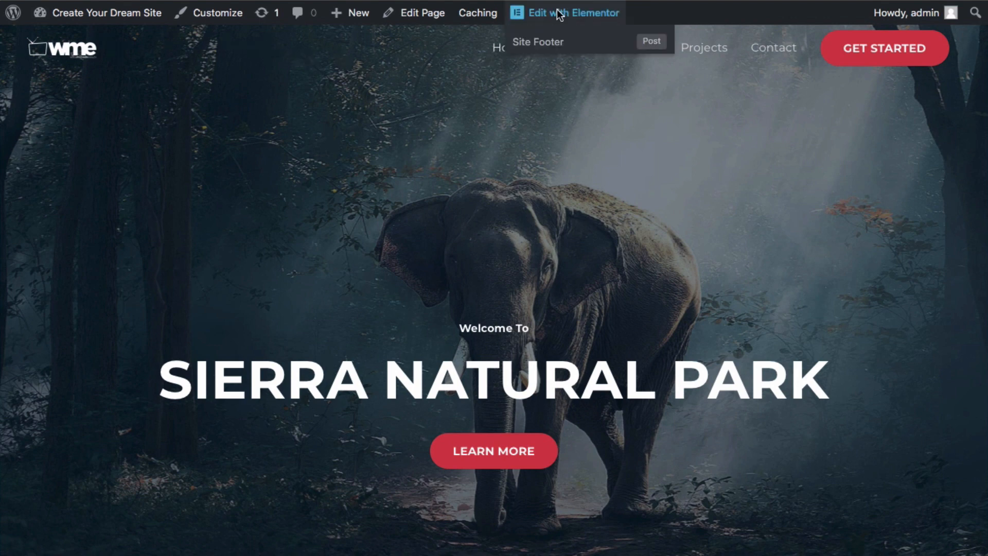
{"action": "left_click", "coordinate": [560, 13]}
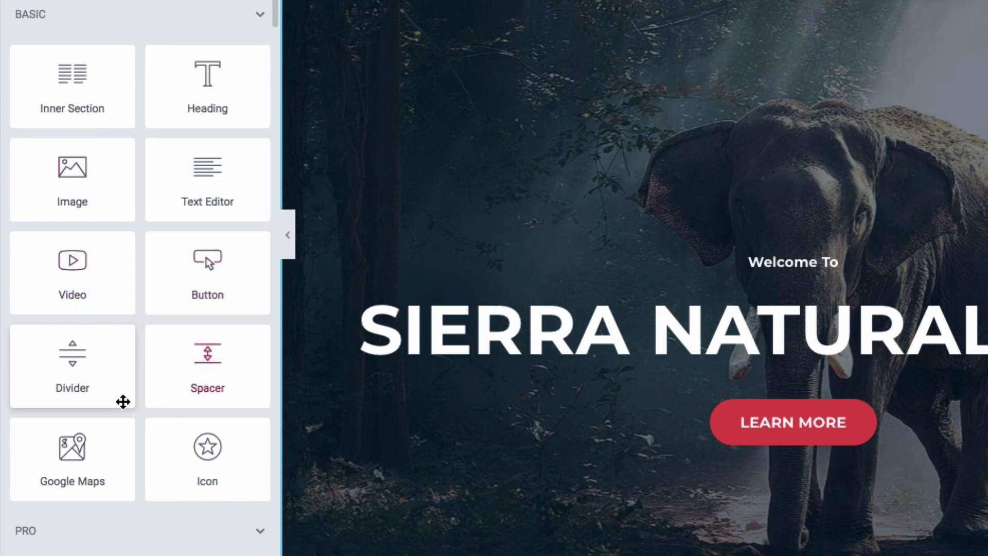
Look through the available widgets in the Basic, Pro and General groups.
{"action": "scroll", "coordinate": [123, 401], "scroll_direction": "down", "scroll_amount": 6}
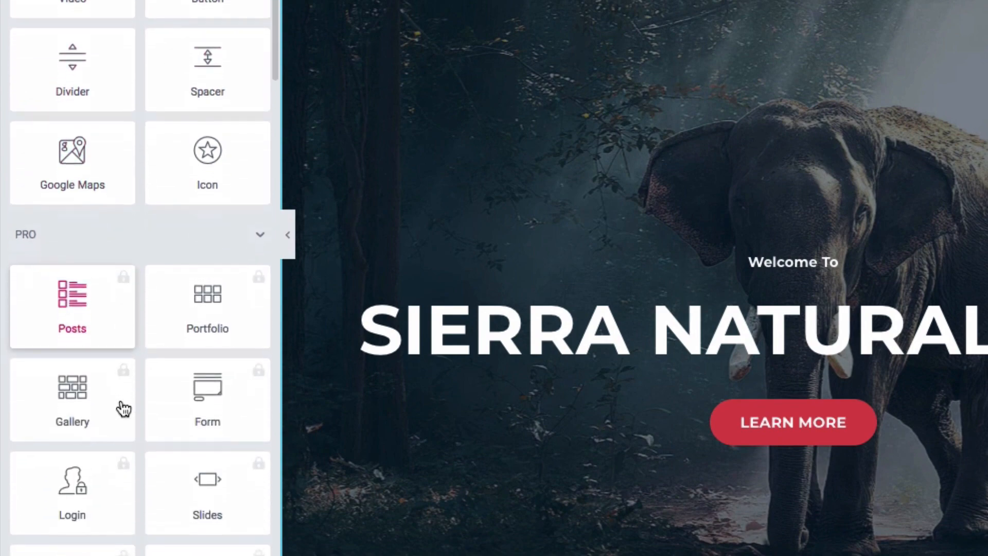
{"action": "scroll", "coordinate": [123, 409], "scroll_direction": "up", "scroll_amount": 6}
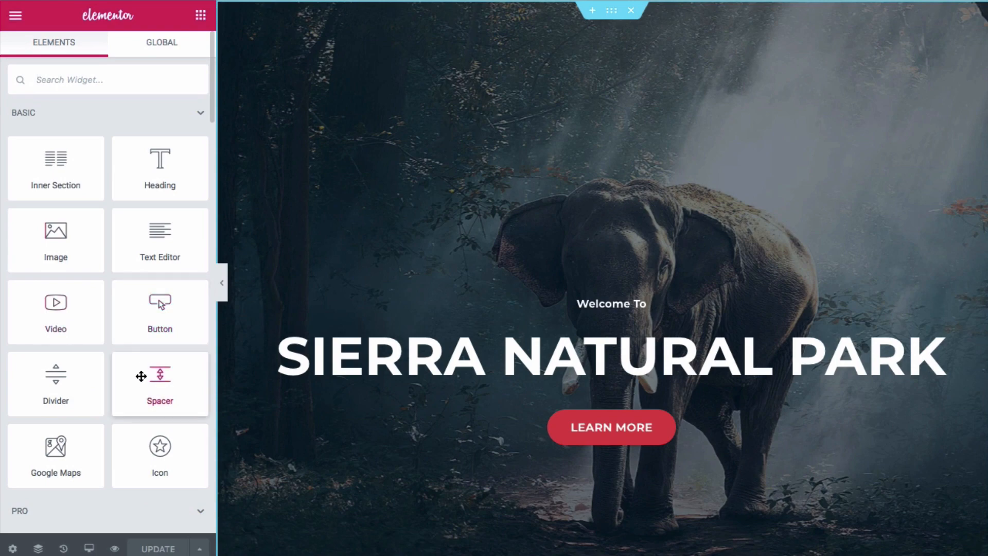
{"action": "scroll", "coordinate": [65, 451], "scroll_direction": "down", "scroll_amount": 1}
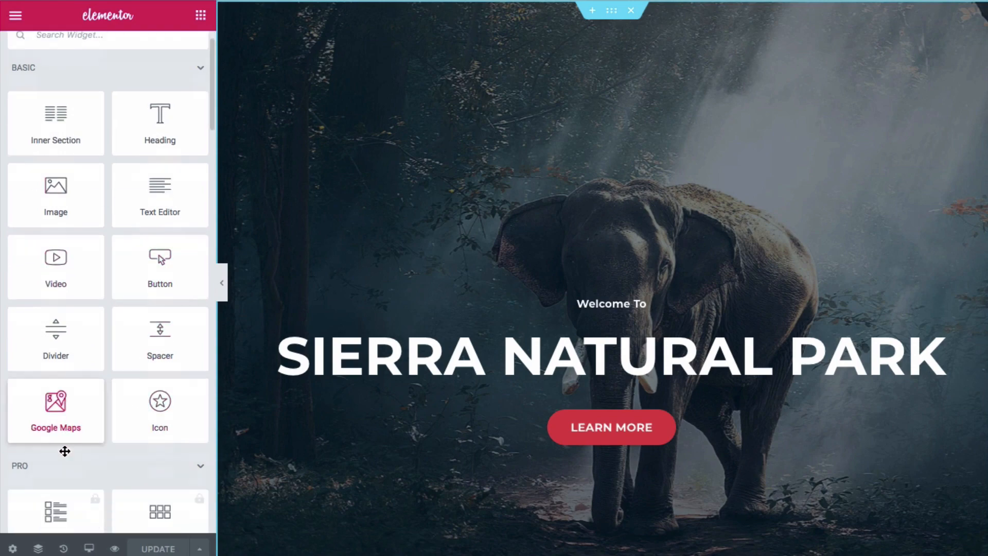
{"action": "scroll", "coordinate": [65, 452], "scroll_direction": "down", "scroll_amount": 18}
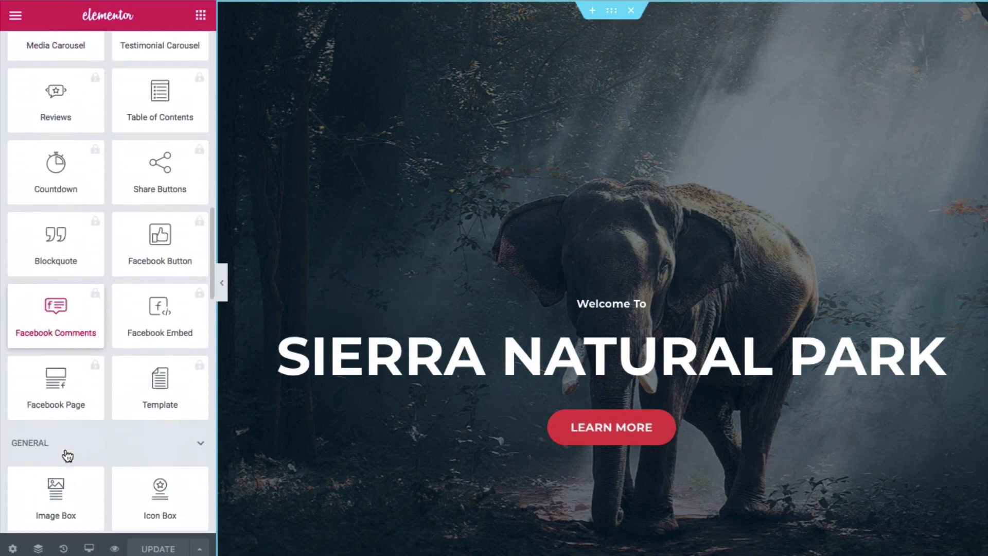
{"action": "scroll", "coordinate": [67, 454], "scroll_direction": "up", "scroll_amount": 20}
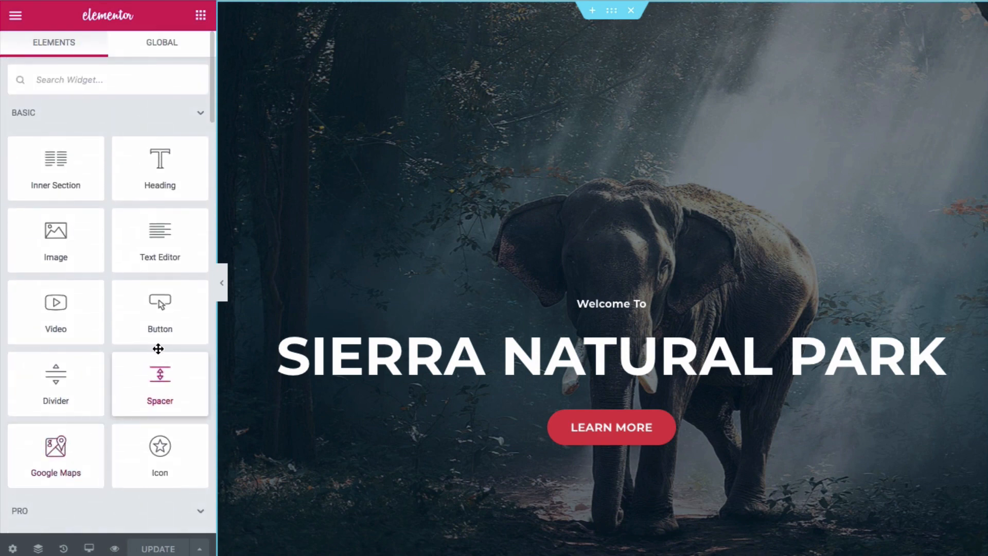
Try placing a Button widget above the "Welcome To" heading and undo the insertion.
{"action": "left_click_drag", "start_coordinate": [152, 322], "coordinate": [523, 312]}
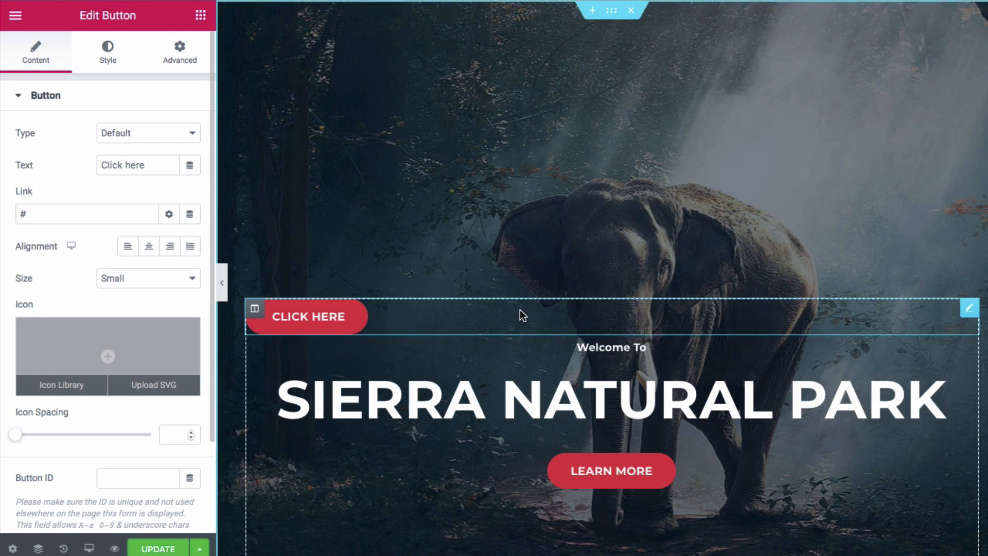
{"action": "key", "text": "ctrl+z"}
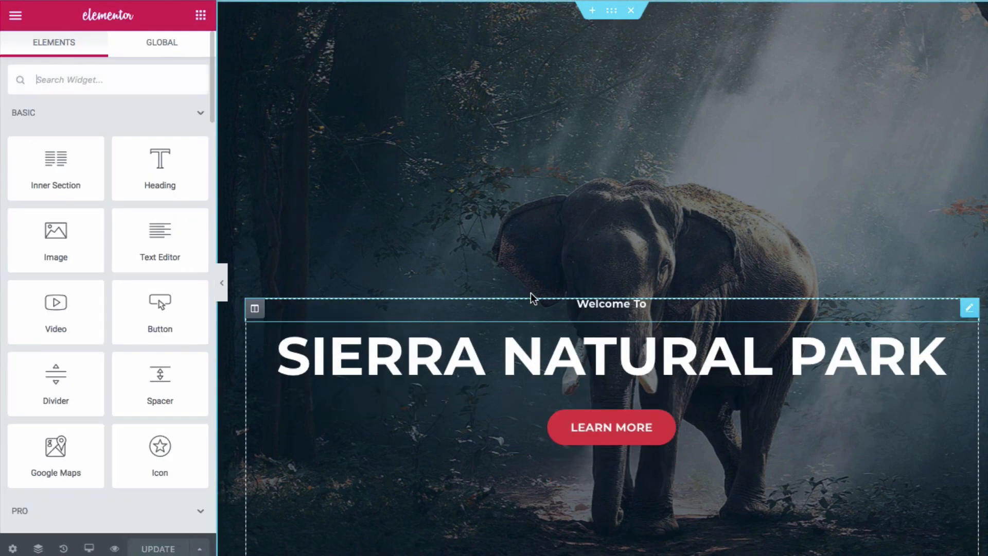
Change the text of the small "Welcome To" heading above the main title to "Welcome to my site".
{"action": "left_click", "coordinate": [586, 303]}
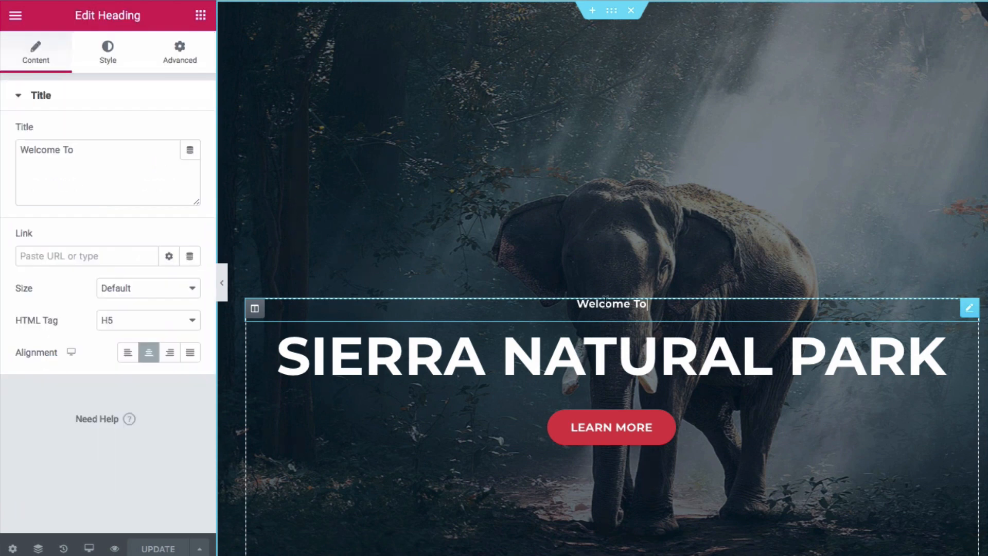
{"action": "left_click", "coordinate": [637, 308]}
{"action": "key", "text": "BackSpace"}
{"action": "key", "text": "BackSpace"}
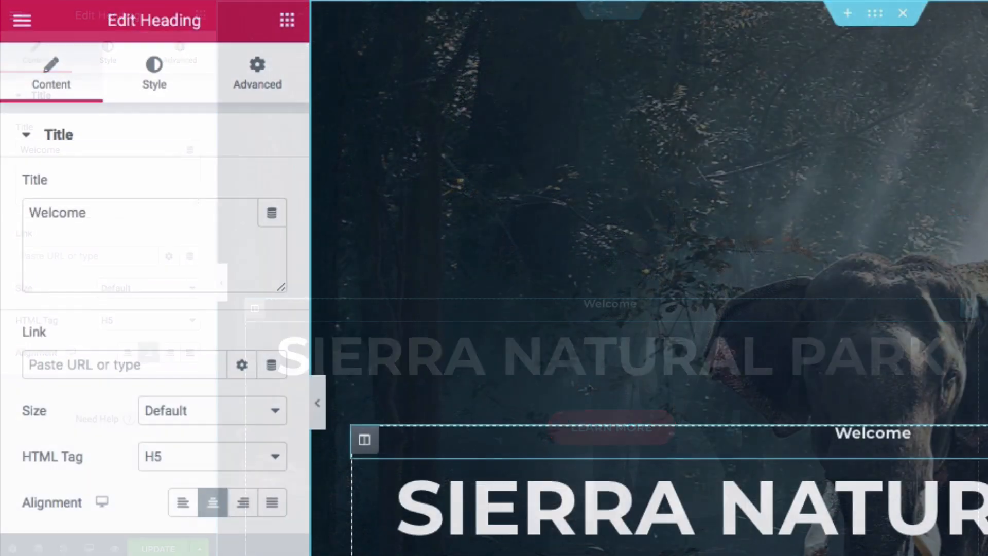
{"action": "type", "text": "to my"}
{"action": "key", "text": "BackSpace"}
{"action": "key", "text": "BackSpace"}
{"action": "key", "text": "BackSpace"}
{"action": "key", "text": "BackSpace"}
{"action": "key", "text": "BackSpace"}
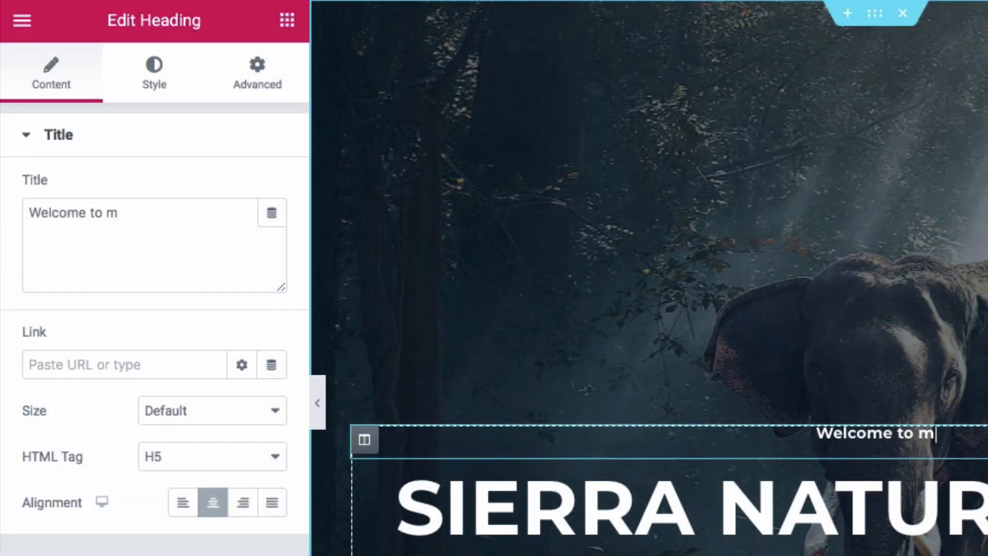
{"action": "left_click", "coordinate": [202, 220]}
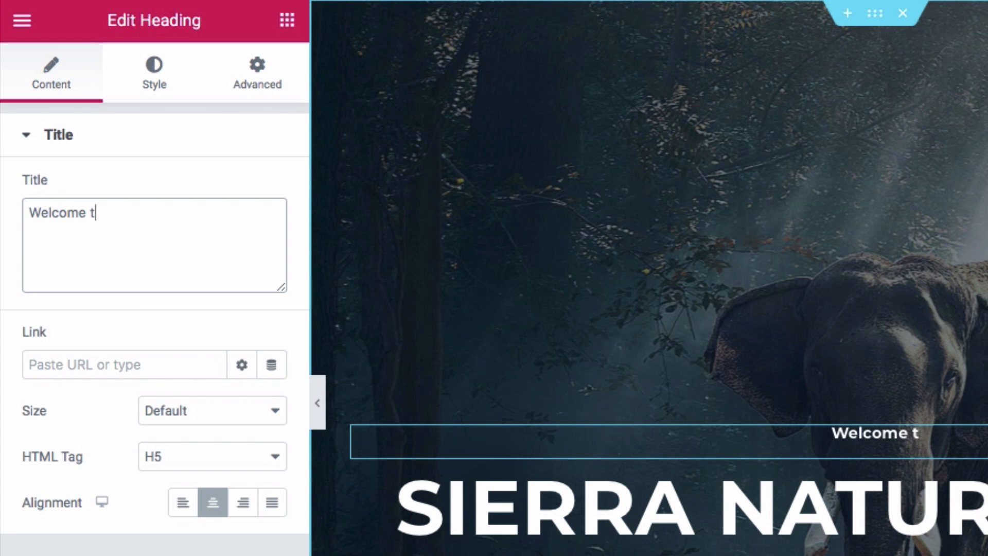
{"action": "type", "text": "o my site"}
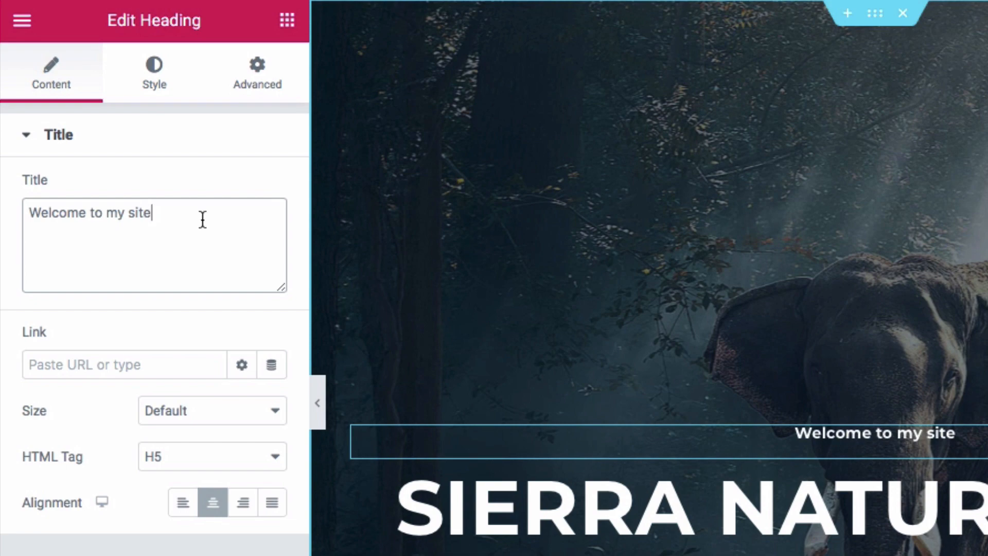
Set the text color of the "Welcome to my site" heading to a dark green.
{"action": "left_click", "coordinate": [151, 82]}
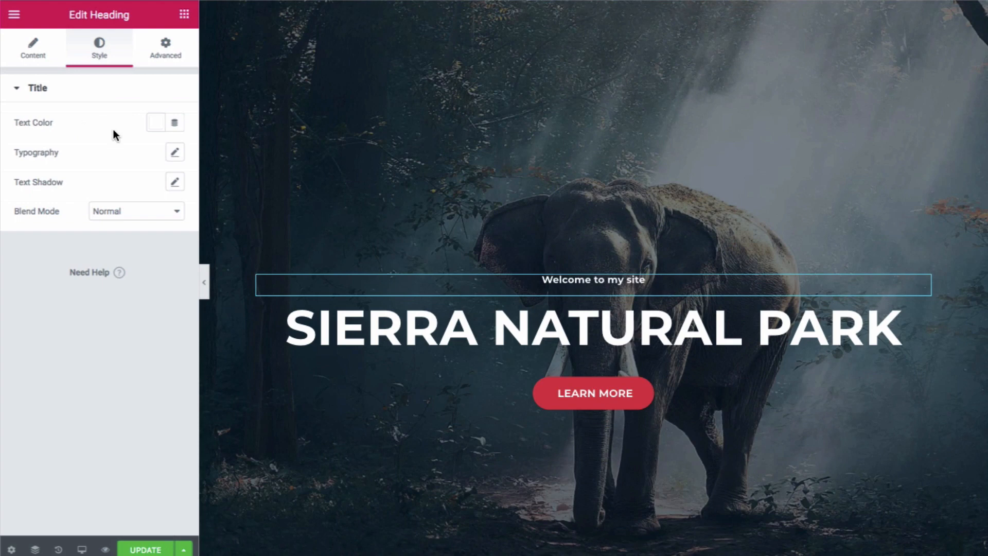
{"action": "left_click", "coordinate": [157, 126]}
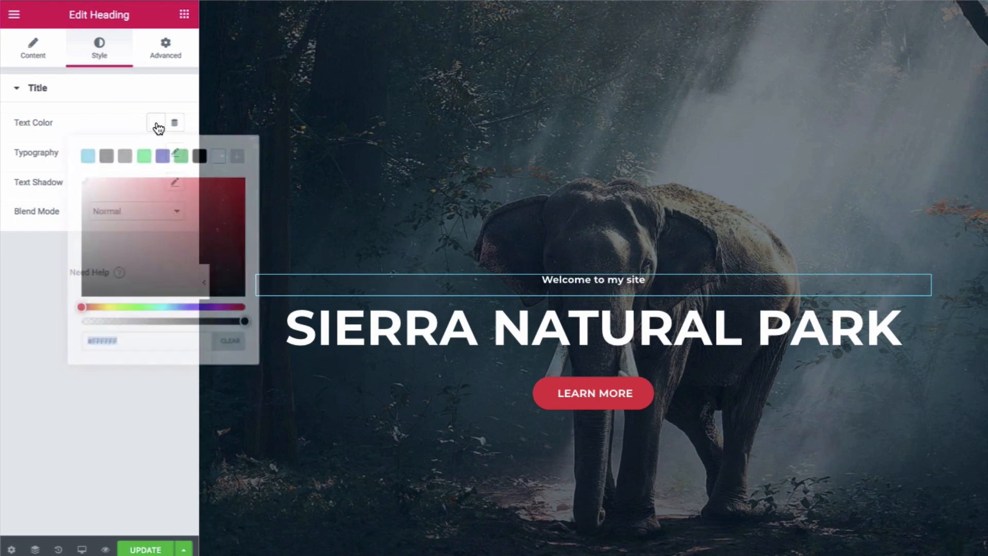
{"action": "left_click", "coordinate": [181, 156]}
{"action": "mouse_move", "coordinate": [176, 228]}
{"action": "left_mouse_down"}
{"action": "mouse_move", "coordinate": [141, 202]}
{"action": "mouse_move", "coordinate": [234, 247]}
{"action": "mouse_move", "coordinate": [181, 243]}
{"action": "left_mouse_up"}
{"action": "left_click", "coordinate": [129, 124]}
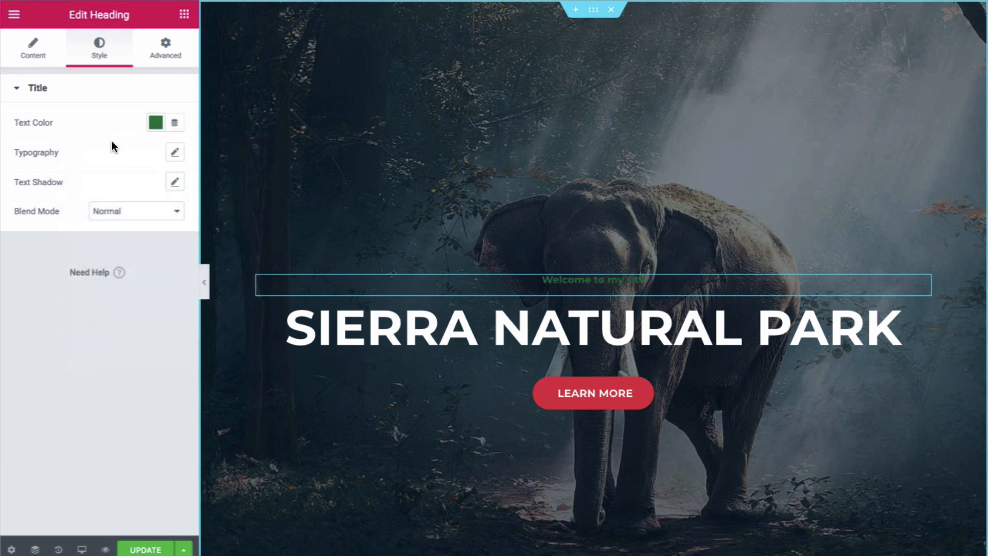
Set the font family of the "Welcome to my site" heading to Aclonica.
{"action": "left_click", "coordinate": [175, 153]}
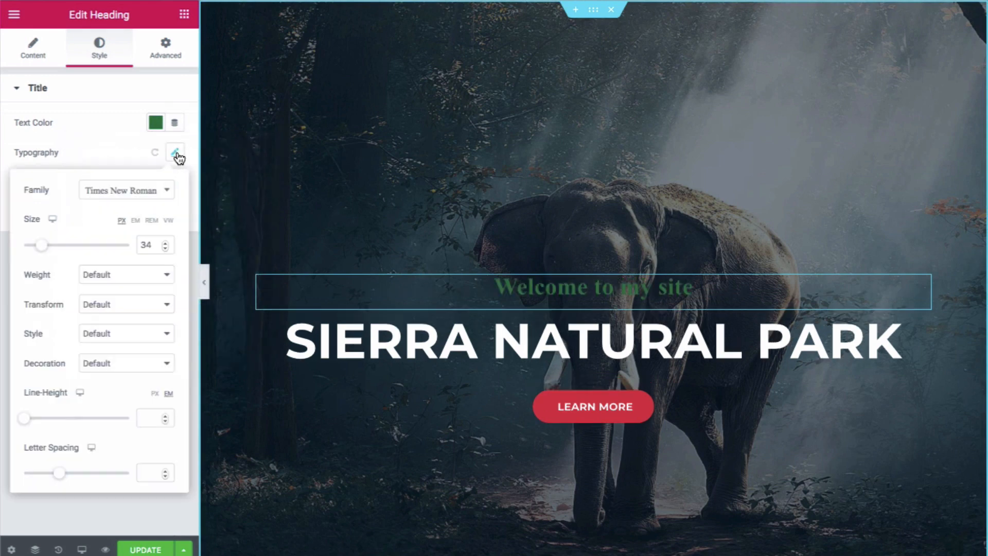
{"action": "left_click", "coordinate": [150, 191]}
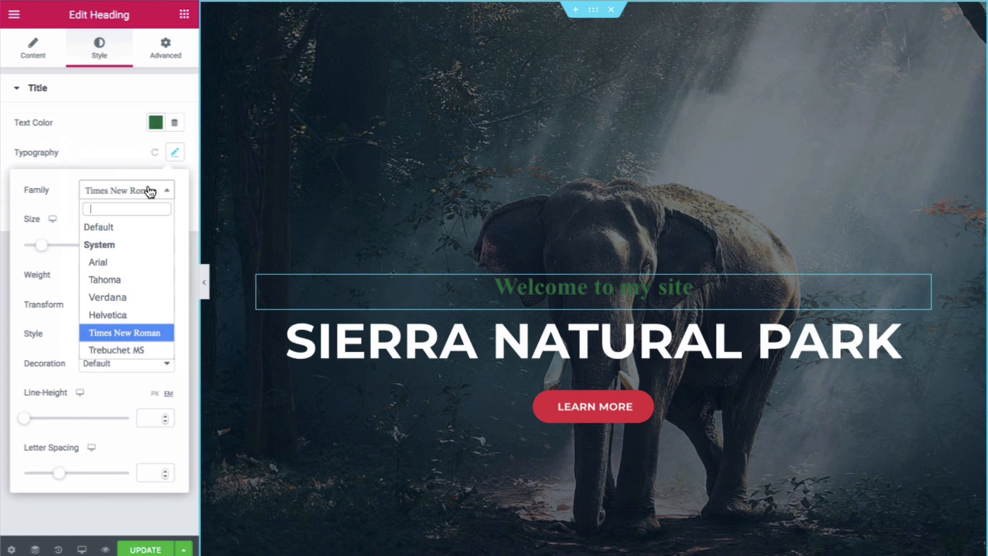
{"action": "scroll", "coordinate": [103, 288], "scroll_direction": "down", "scroll_amount": 3}
{"action": "scroll", "coordinate": [103, 288], "scroll_direction": "up", "scroll_amount": 2}
{"action": "left_click", "coordinate": [103, 284]}
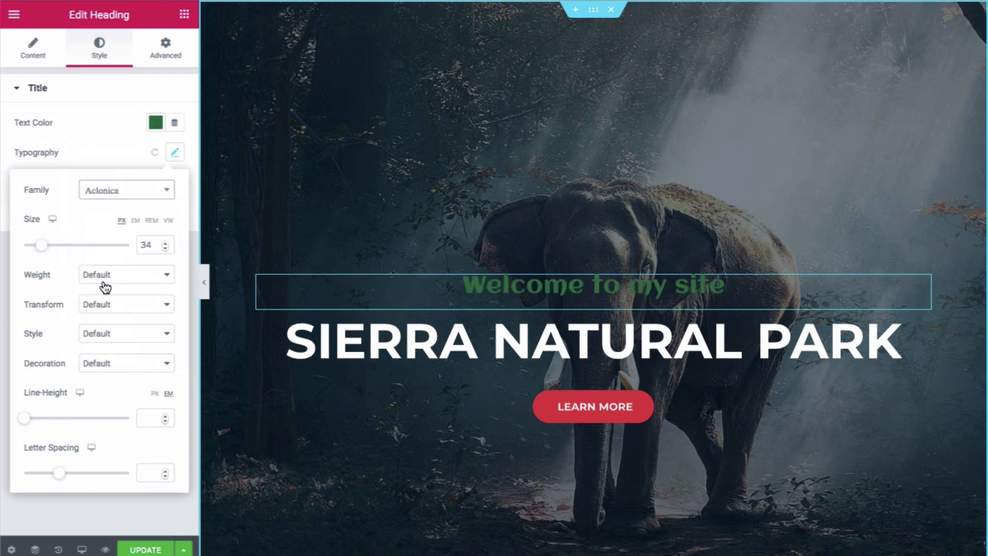
{"action": "left_click", "coordinate": [128, 151]}
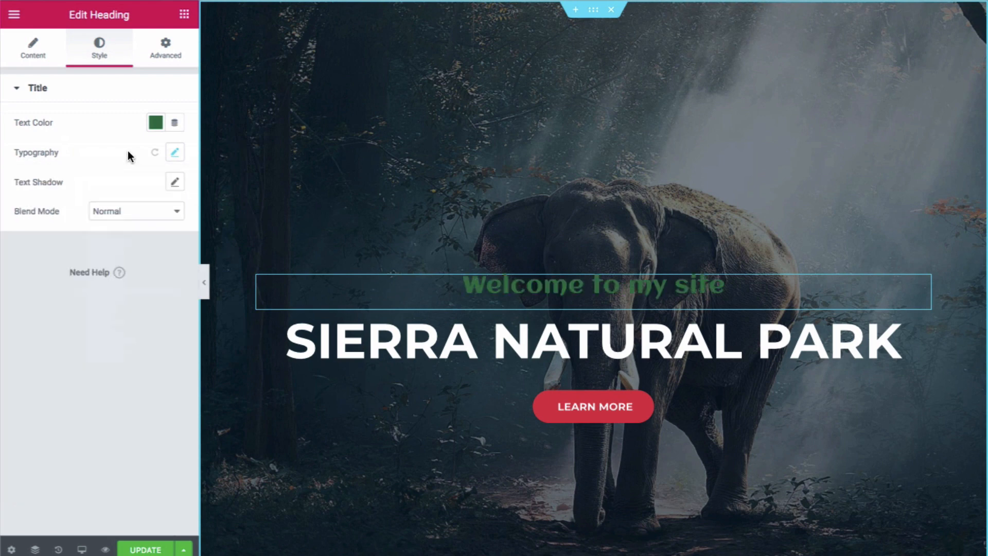
Enlarge the font size of the "Welcome to my site" heading to about one and a half times.
{"action": "left_click", "coordinate": [175, 152]}
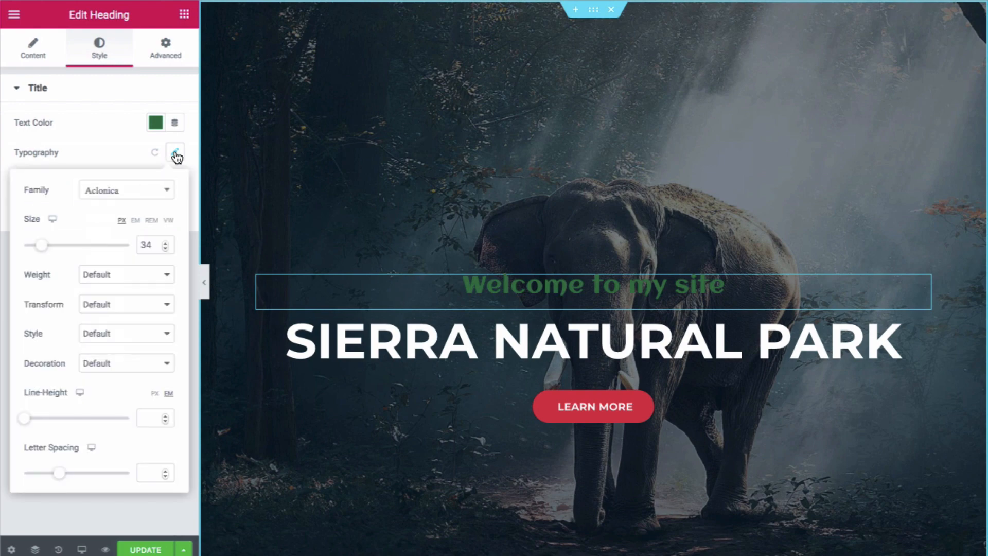
{"action": "mouse_move", "coordinate": [41, 252]}
{"action": "left_mouse_down"}
{"action": "mouse_move", "coordinate": [88, 252]}
{"action": "mouse_move", "coordinate": [37, 251]}
{"action": "mouse_move", "coordinate": [49, 252]}
{"action": "left_mouse_up"}
{"action": "left_click", "coordinate": [107, 143]}
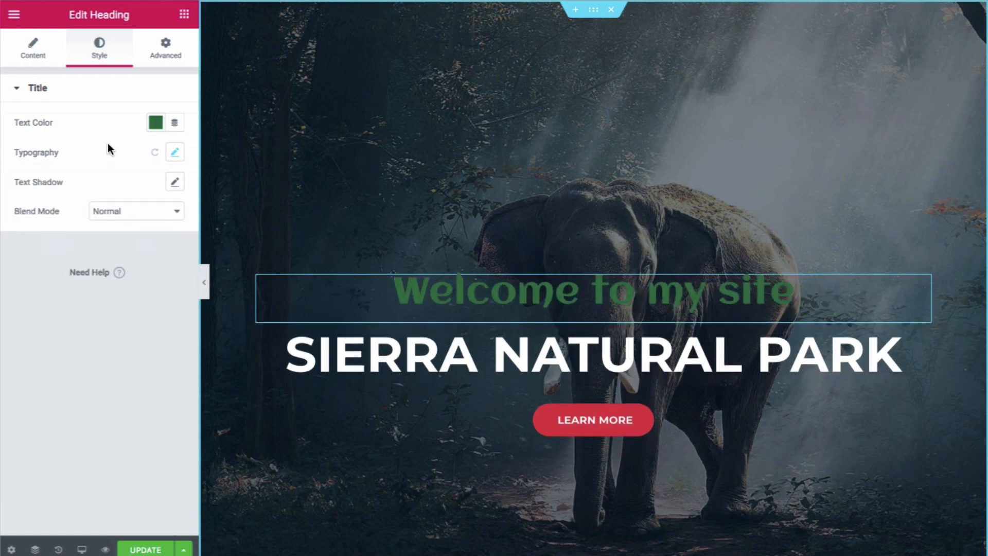
Reset the "Welcome to my site" heading's typography to default and set its text color to white (#FFFFFF).
{"action": "left_click", "coordinate": [156, 153]}
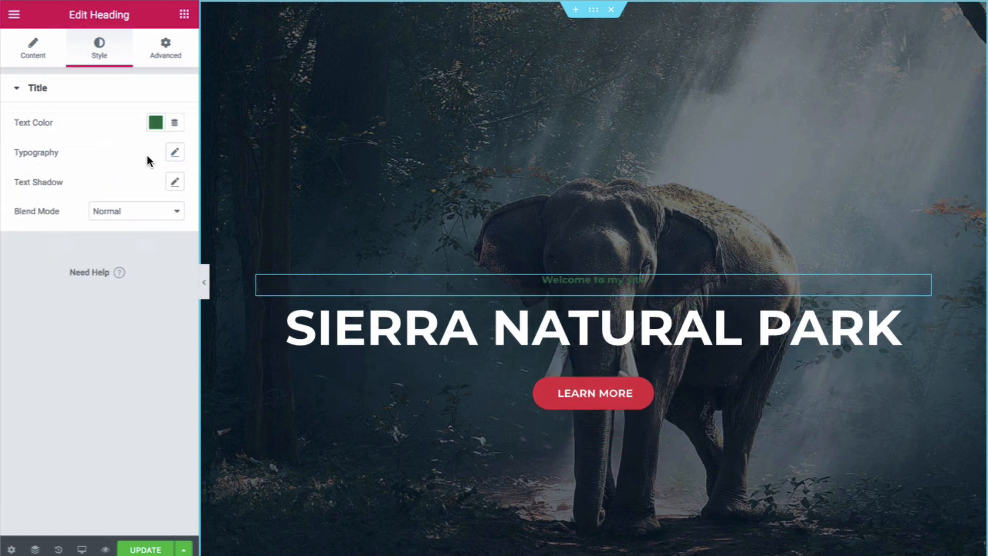
{"action": "left_click", "coordinate": [155, 123]}
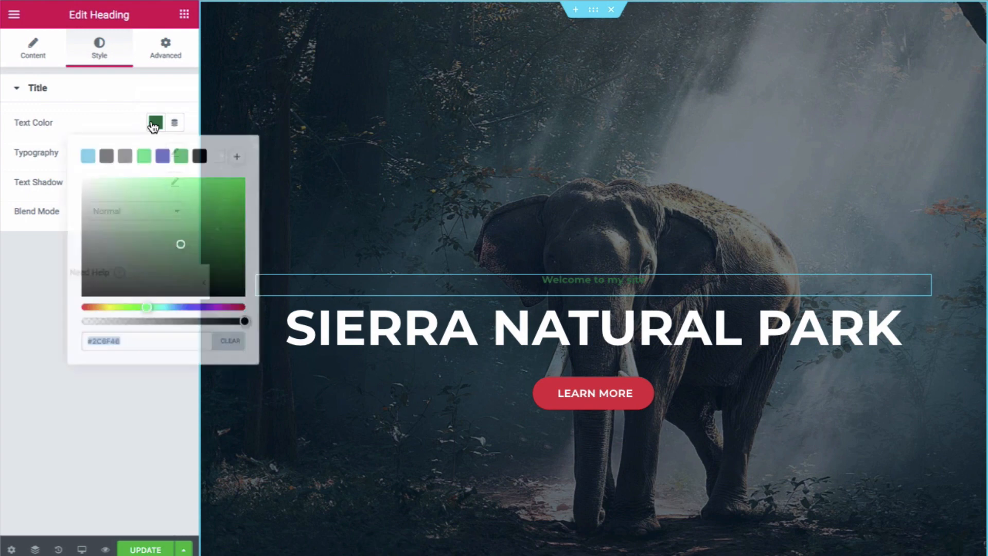
{"action": "left_click", "coordinate": [218, 157]}
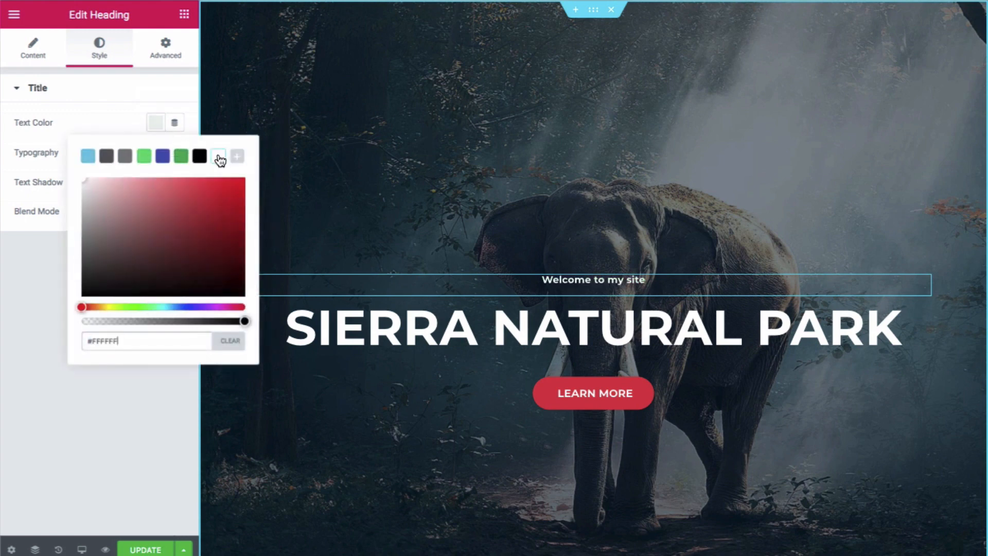
{"action": "left_click", "coordinate": [123, 119]}
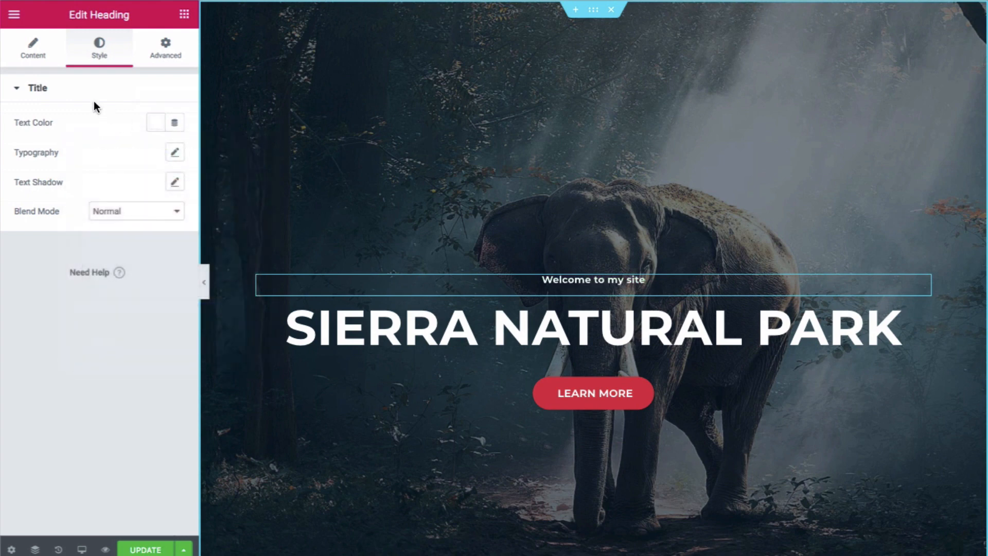
Shorten the text of the small heading above the main title to "Welcome to".
{"action": "left_click", "coordinate": [35, 51]}
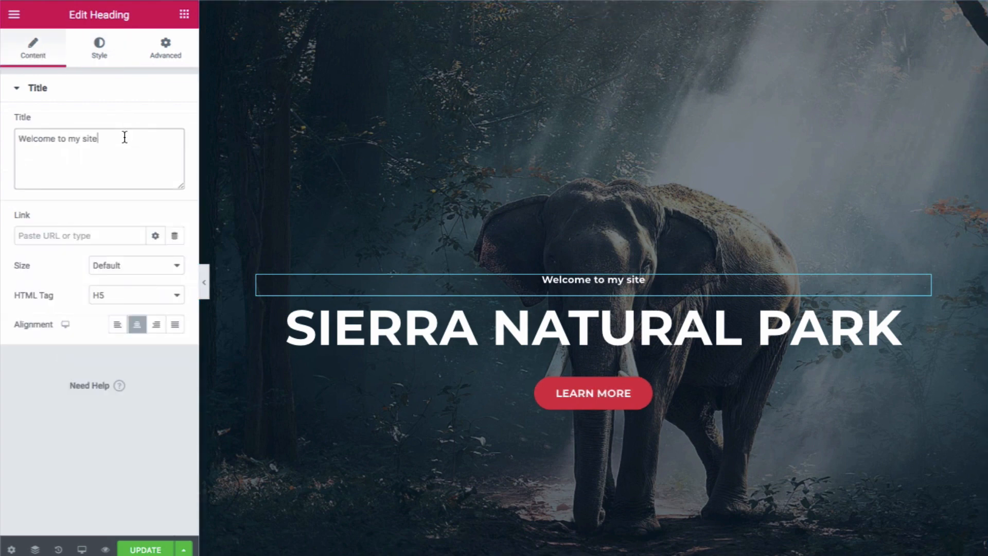
{"action": "key", "text": "BackSpace"}
{"action": "key", "text": "BackSpace"}
{"action": "key", "text": "BackSpace"}
{"action": "key", "text": "BackSpace"}
{"action": "key", "text": "BackSpace"}
{"action": "key", "text": "BackSpace"}
{"action": "key", "text": "BackSpace"}
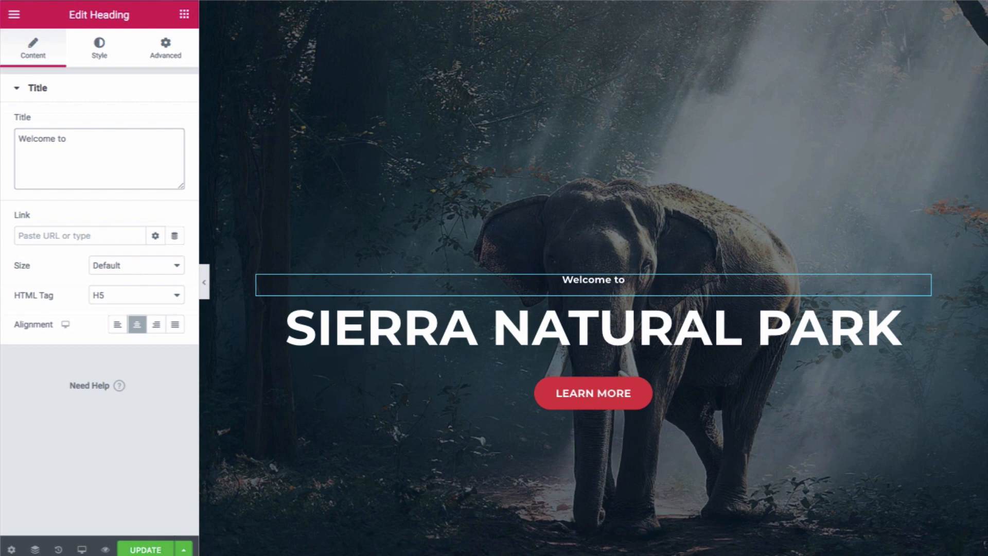
Replace the main title "Sierra Natural Park" with "Your Dream Website".
{"action": "left_click", "coordinate": [437, 307]}
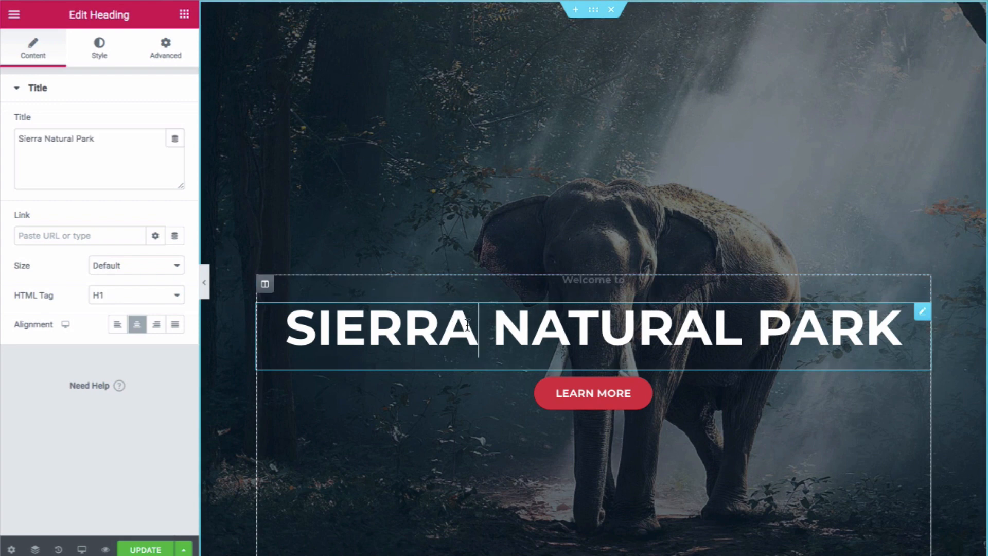
{"action": "triple_click", "coordinate": [106, 147]}
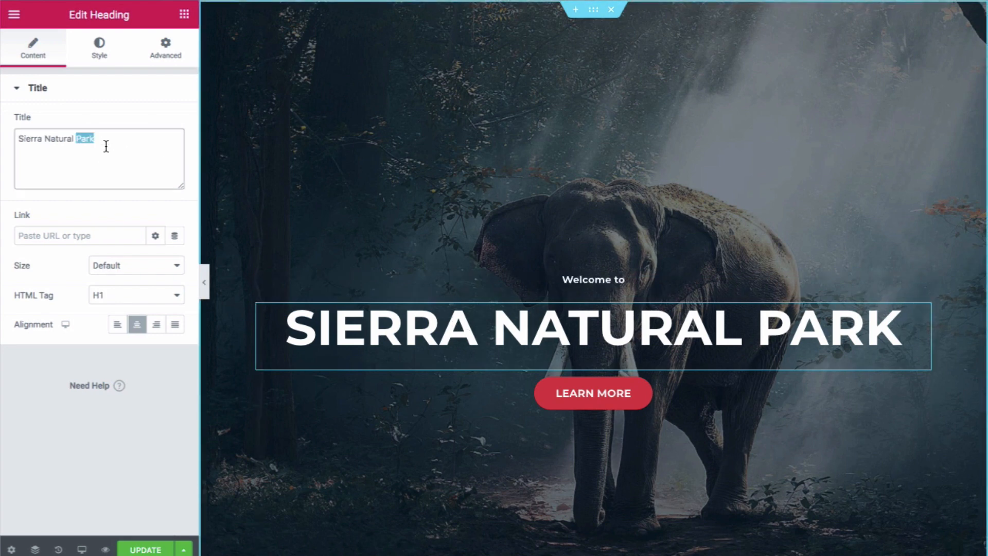
{"action": "key", "text": "BackSpace"}
{"action": "type", "text": "Your "}
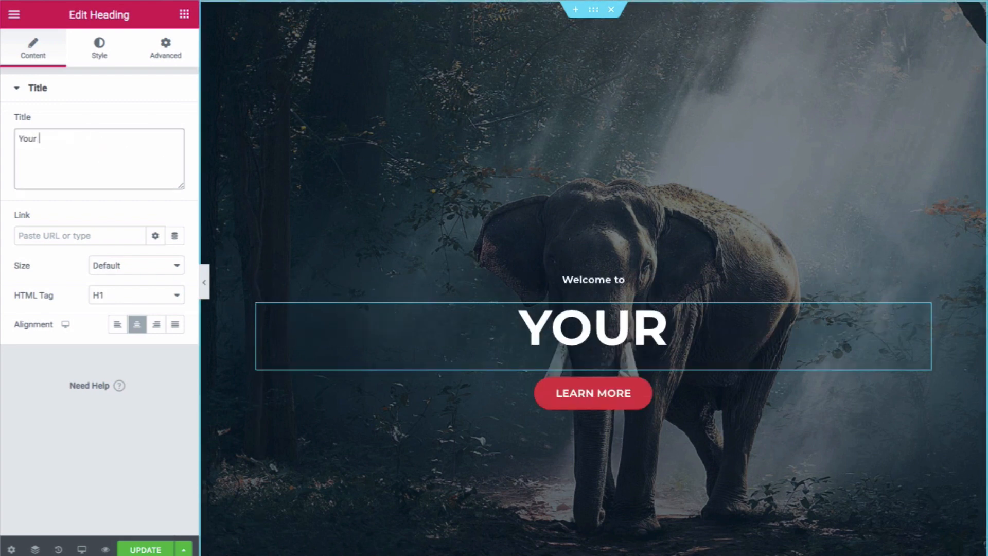
{"action": "type", "text": "Dream WEBSI"}
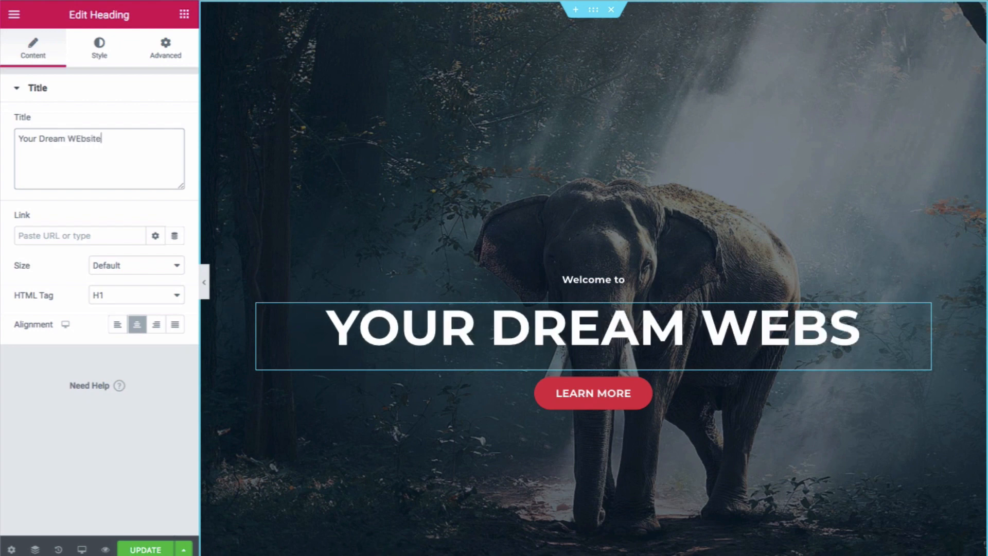
{"action": "key", "text": "BackSpace"}
{"action": "key", "text": "BackSpace"}
{"action": "key", "text": "BackSpace"}
{"action": "key", "text": "BackSpace"}
{"action": "type", "text": "ebsite"}
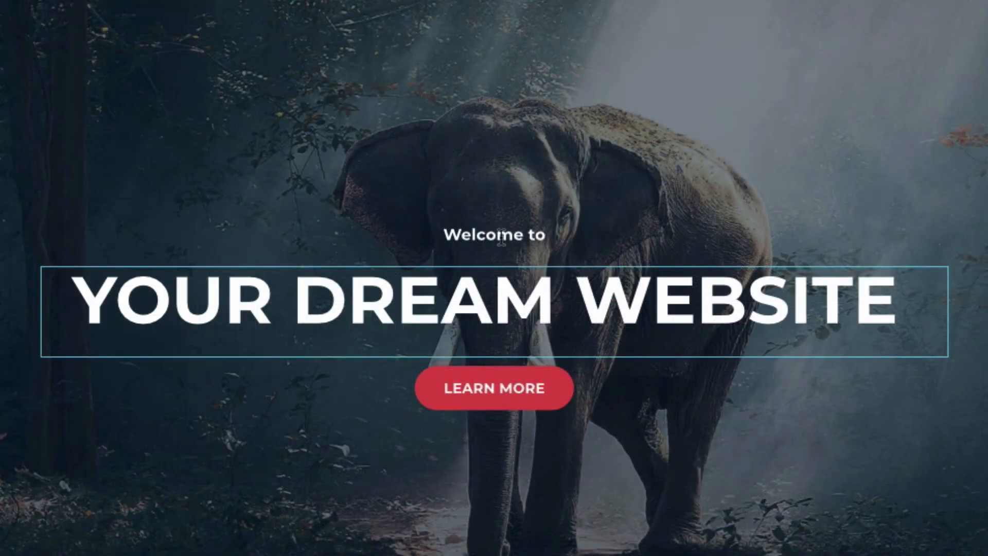
Set the font size of the "Welcome to" heading to 20 px.
{"action": "left_click", "coordinate": [502, 237]}
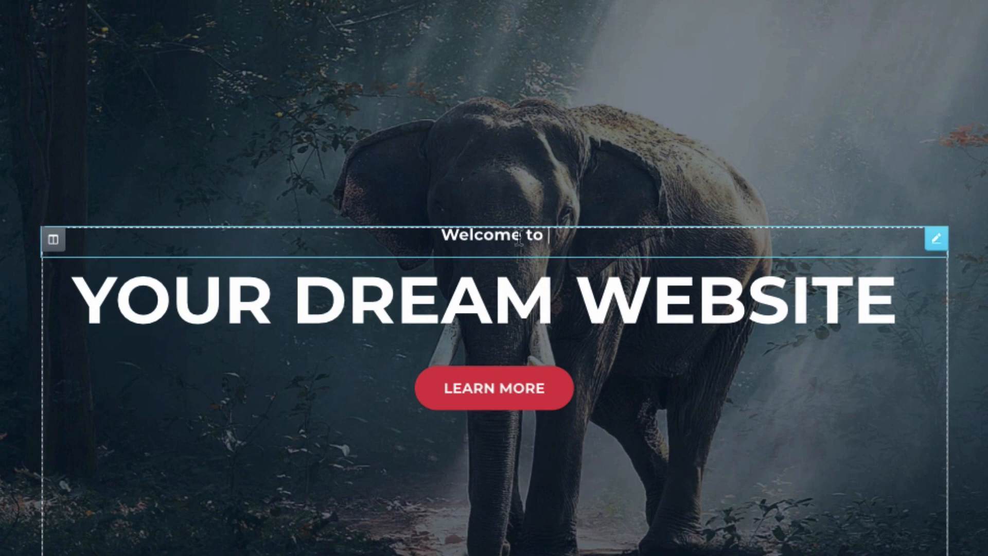
{"action": "left_click", "coordinate": [105, 54]}
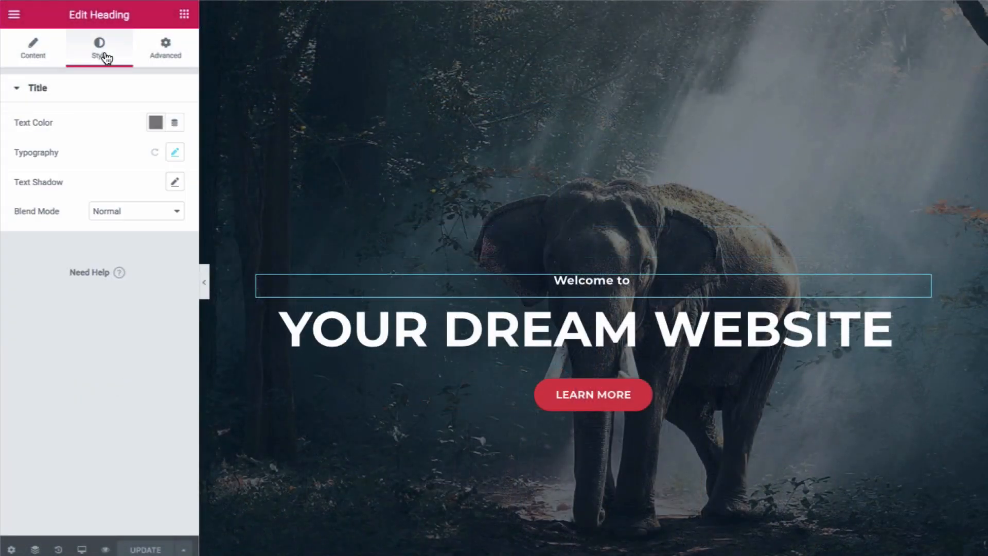
{"action": "left_click", "coordinate": [176, 153]}
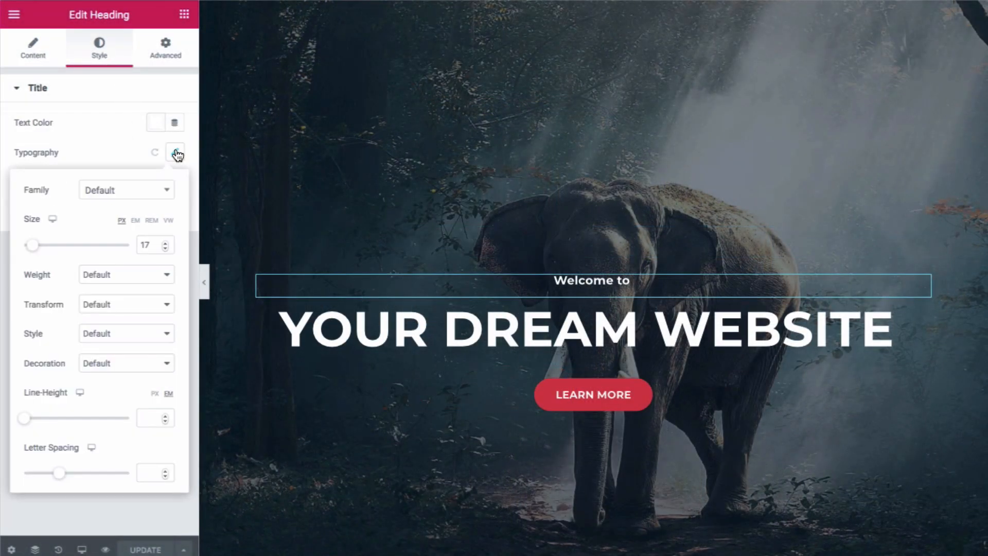
{"action": "left_click", "coordinate": [165, 242]}
{"action": "left_click", "coordinate": [165, 242]}
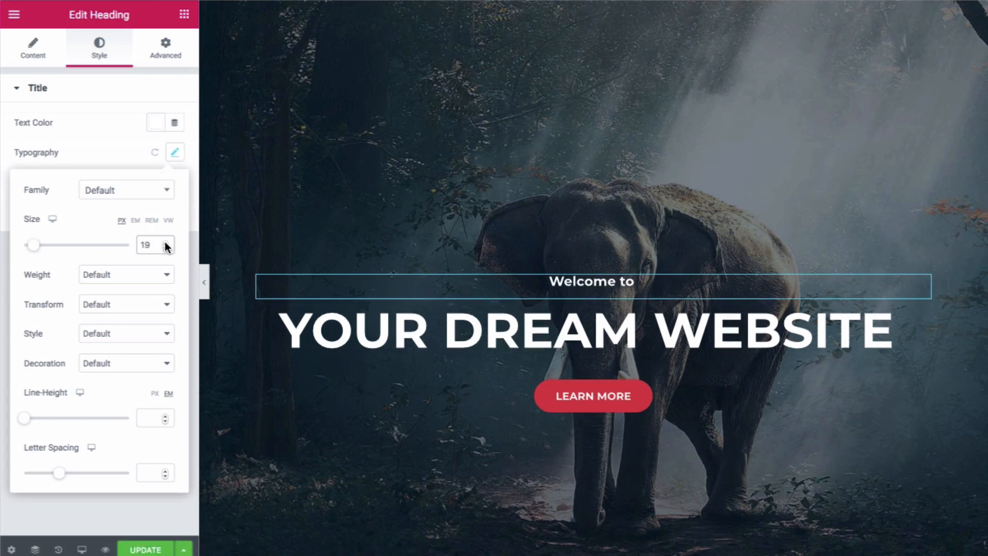
{"action": "left_click", "coordinate": [165, 242]}
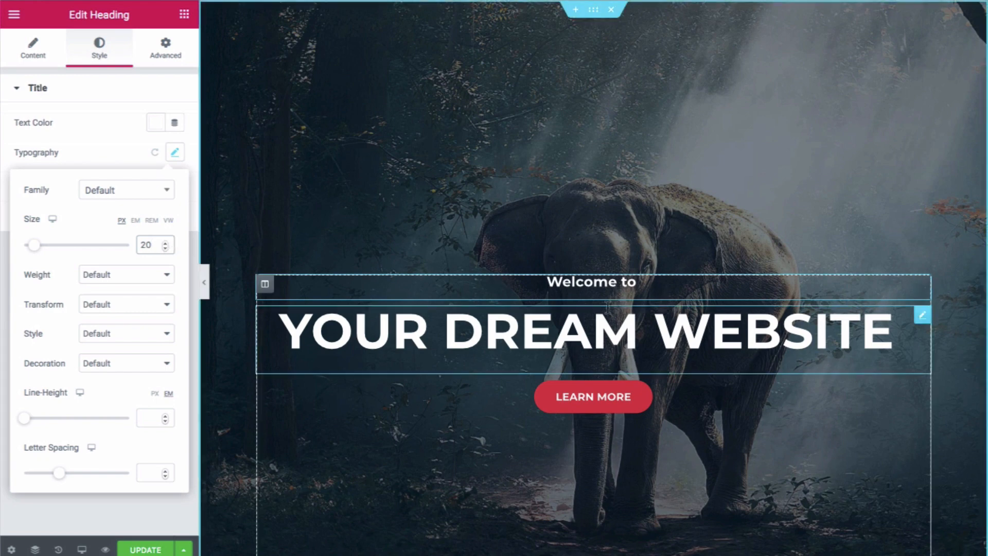
Change the text of the "Learn More" button below the main title to "Get Started".
{"action": "left_click", "coordinate": [591, 355]}
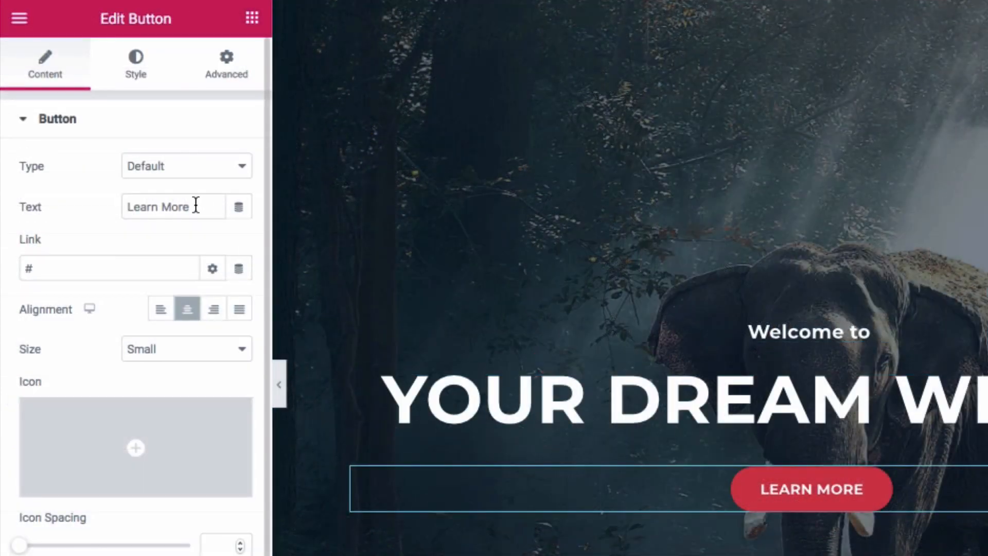
{"action": "double_click", "coordinate": [185, 206]}
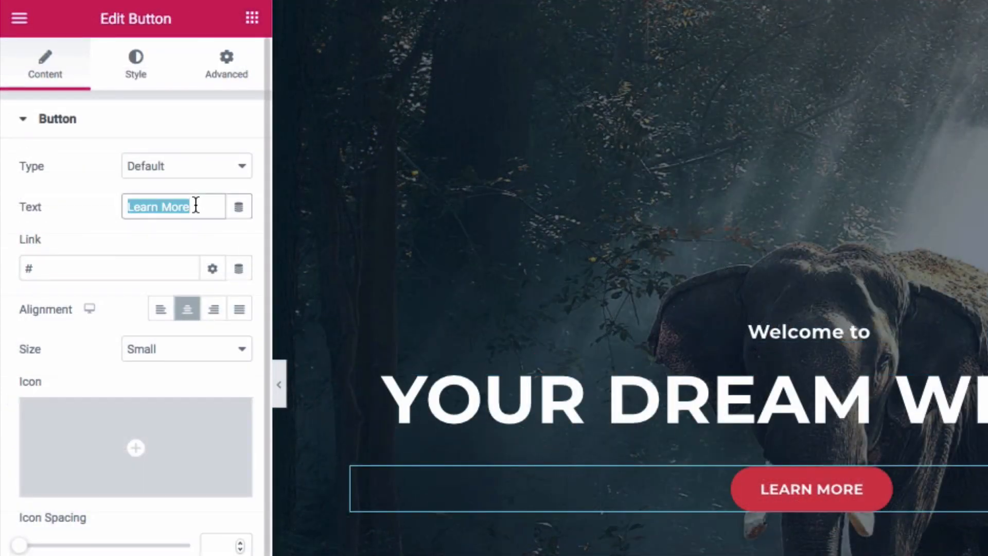
{"action": "key", "text": "BackSpace"}
{"action": "type", "text": "Get St"}
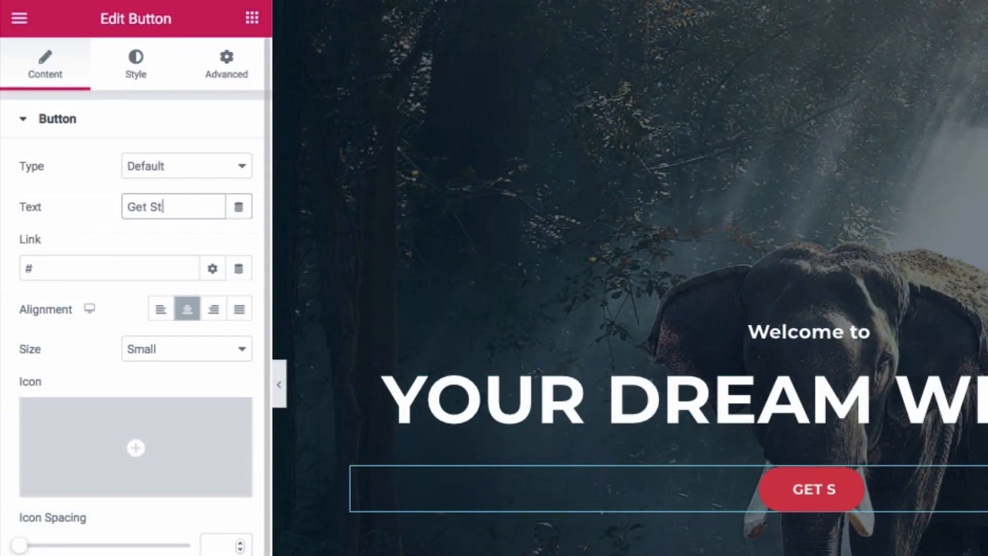
{"action": "type", "text": "arted"}
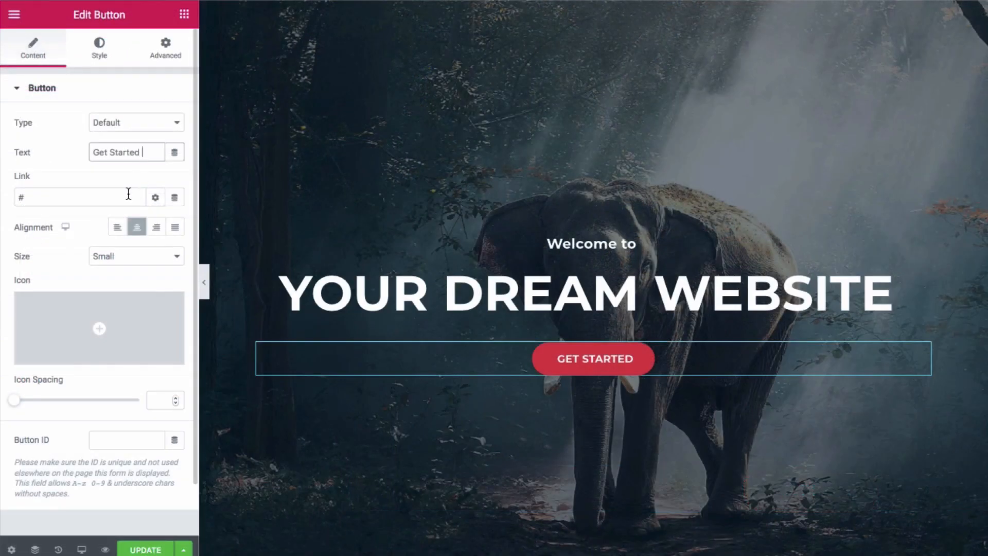
Replace the "Get Started" button's link with /contact.
{"action": "left_click", "coordinate": [94, 195]}
{"action": "key", "text": "BackSpace"}
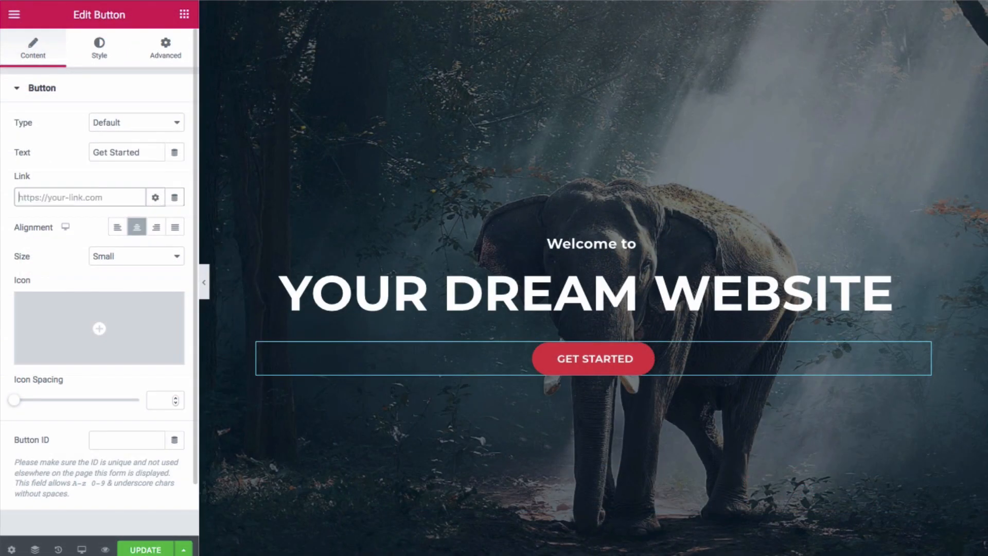
{"action": "type", "text": "/contact"}
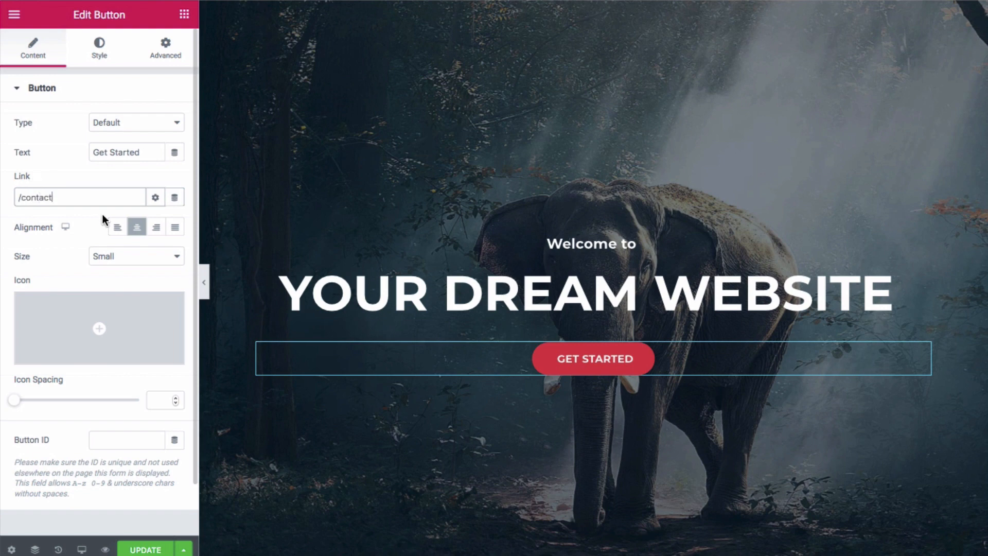
Set the "Get Started" button's normal background color to green (#287A48).
{"action": "scroll", "coordinate": [97, 222], "scroll_direction": "down", "scroll_amount": 2}
{"action": "scroll", "coordinate": [98, 224], "scroll_direction": "up", "scroll_amount": 2}
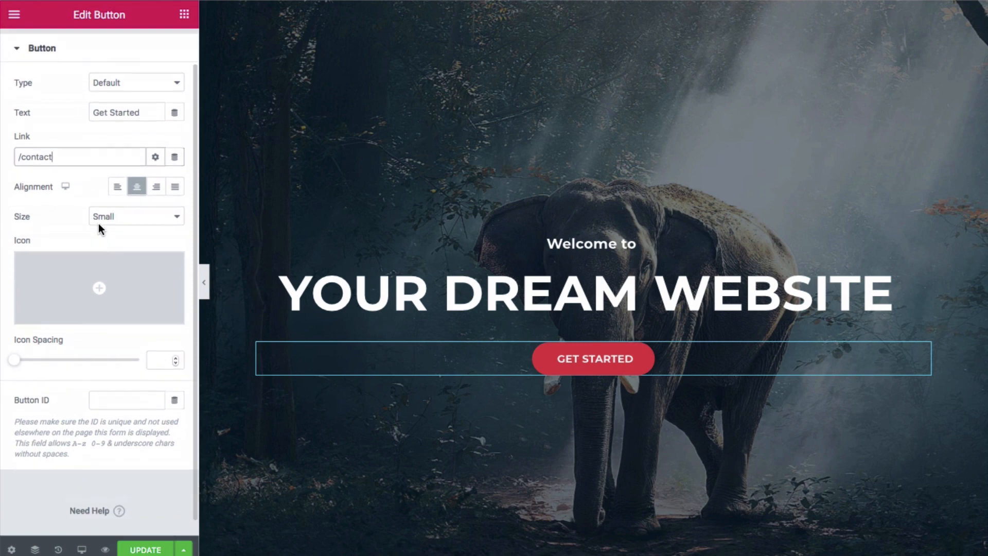
{"action": "left_click", "coordinate": [101, 49]}
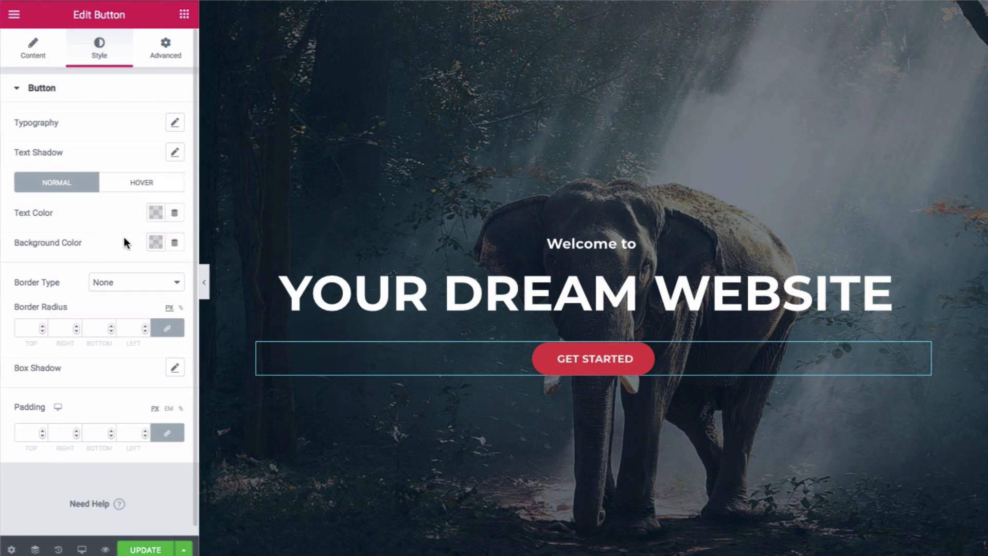
{"action": "left_click", "coordinate": [155, 243]}
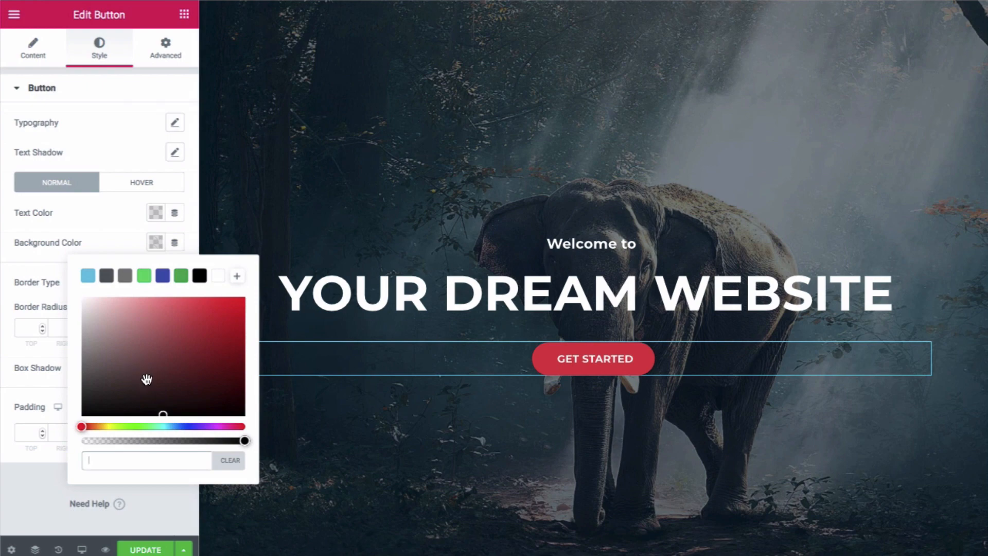
{"action": "mouse_move", "coordinate": [162, 365]}
{"action": "left_mouse_down"}
{"action": "mouse_move", "coordinate": [161, 353]}
{"action": "mouse_move", "coordinate": [216, 331]}
{"action": "mouse_move", "coordinate": [183, 360]}
{"action": "mouse_move", "coordinate": [146, 363]}
{"action": "left_mouse_up"}
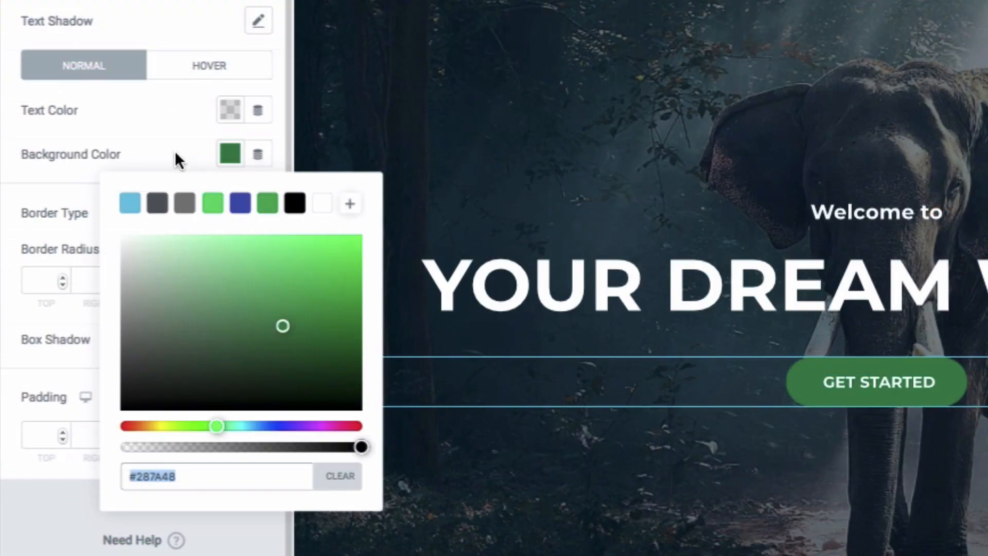
Replace the "Get Started" button's background color with the copied red color code and save the page.
{"action": "key", "text": "BackSpace"}
{"action": "right_click", "coordinate": [190, 481]}
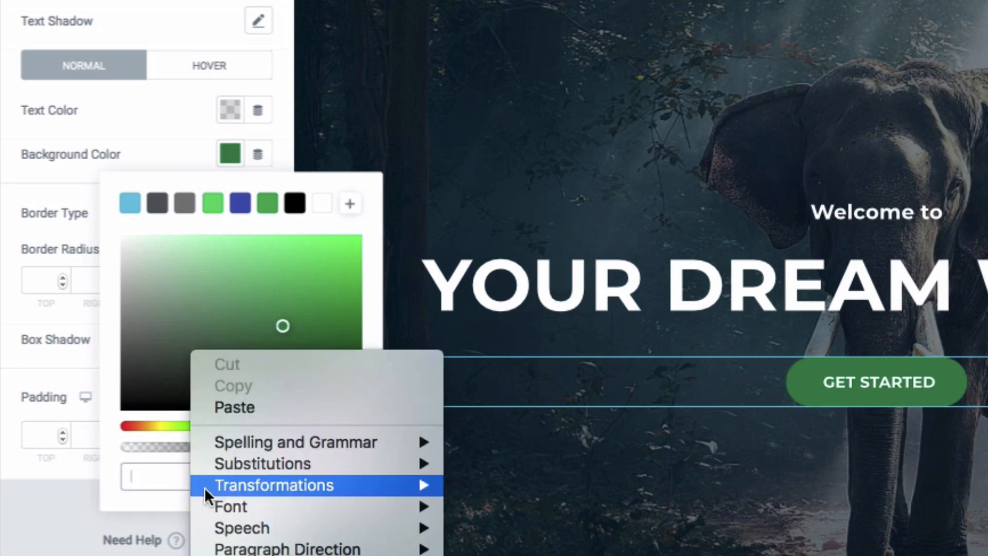
{"action": "left_click", "coordinate": [227, 405]}
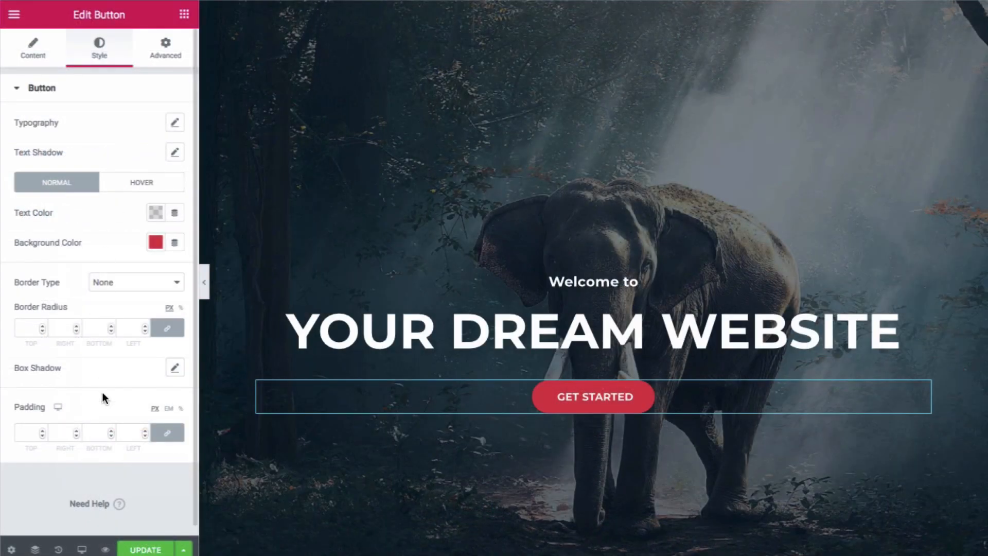
{"action": "left_click", "coordinate": [146, 550]}
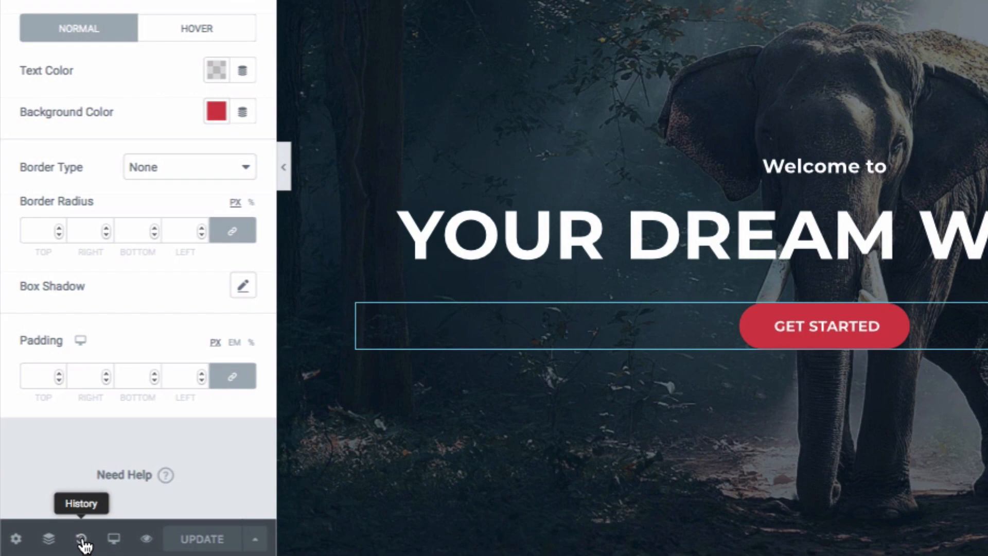
Restore the button's state from before its last background color edit using the action history, and view the saved revisions.
{"action": "left_click", "coordinate": [81, 540]}
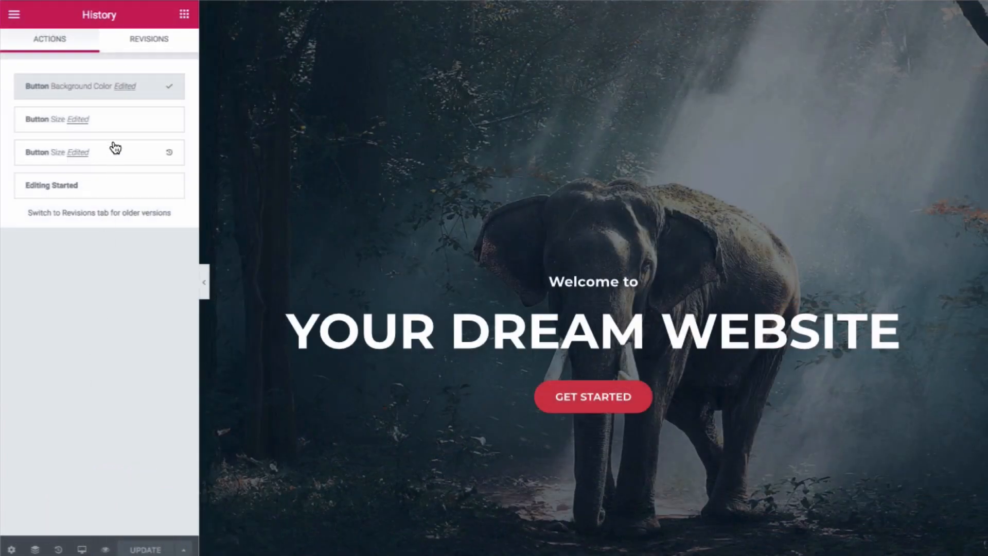
{"action": "left_click", "coordinate": [108, 128]}
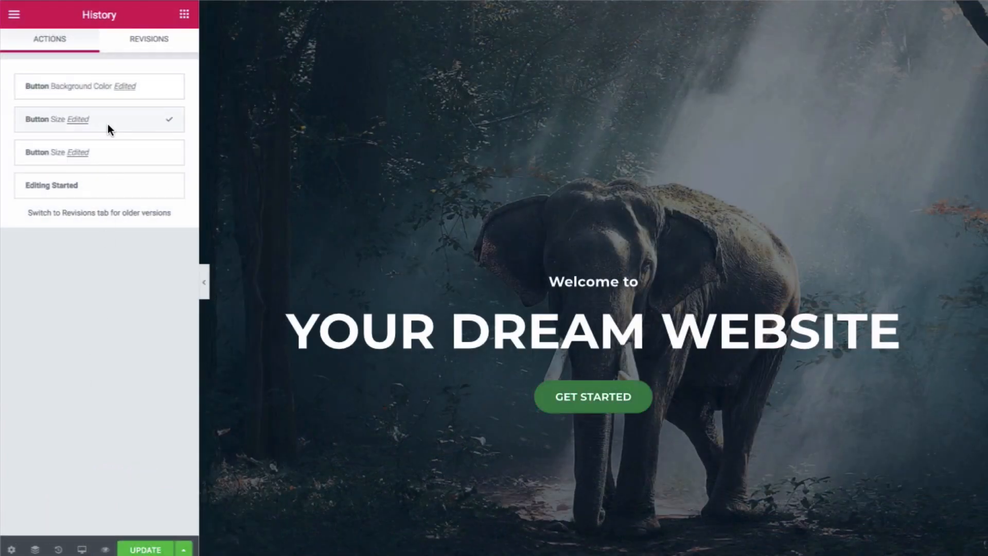
{"action": "left_click", "coordinate": [103, 160]}
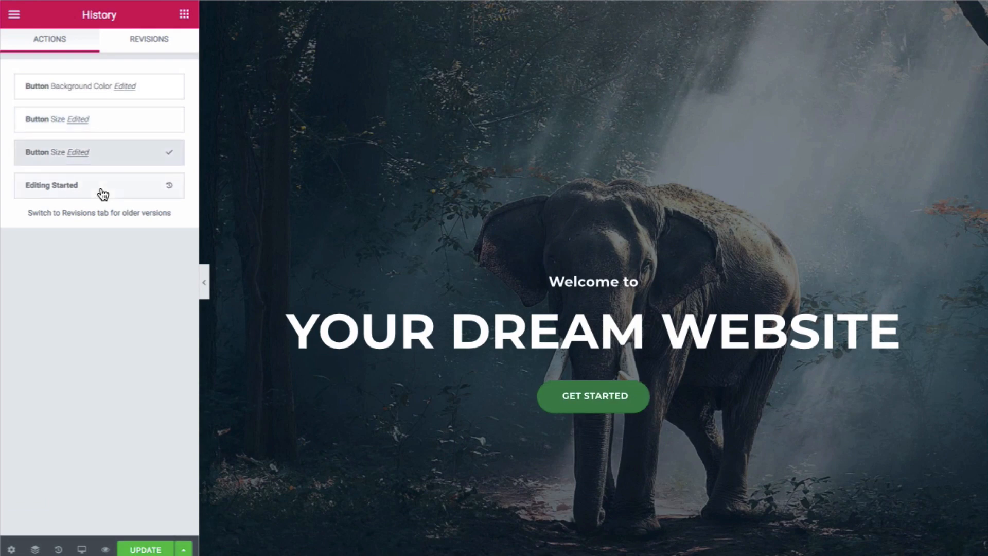
{"action": "left_click", "coordinate": [103, 128]}
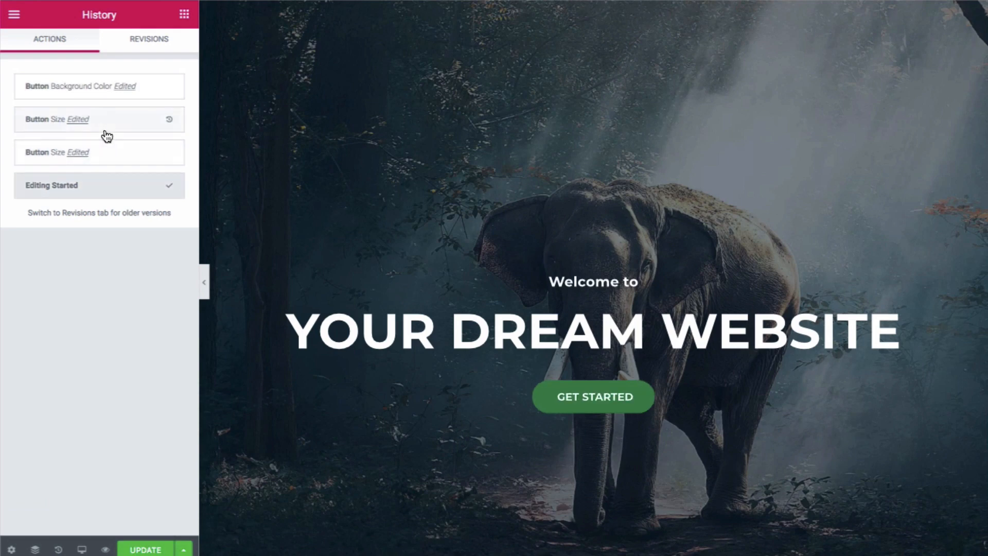
{"action": "left_click", "coordinate": [135, 43]}
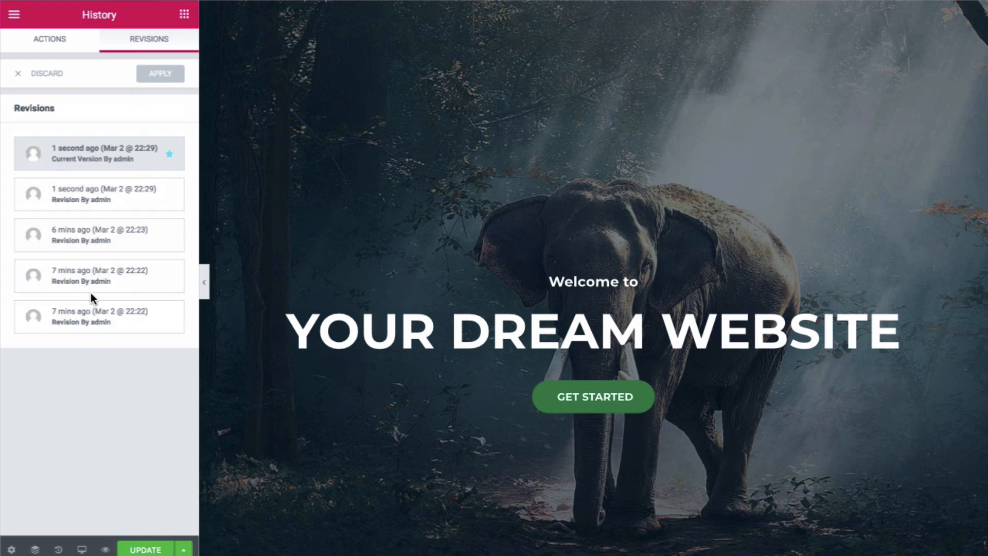
{"action": "left_click", "coordinate": [71, 46]}
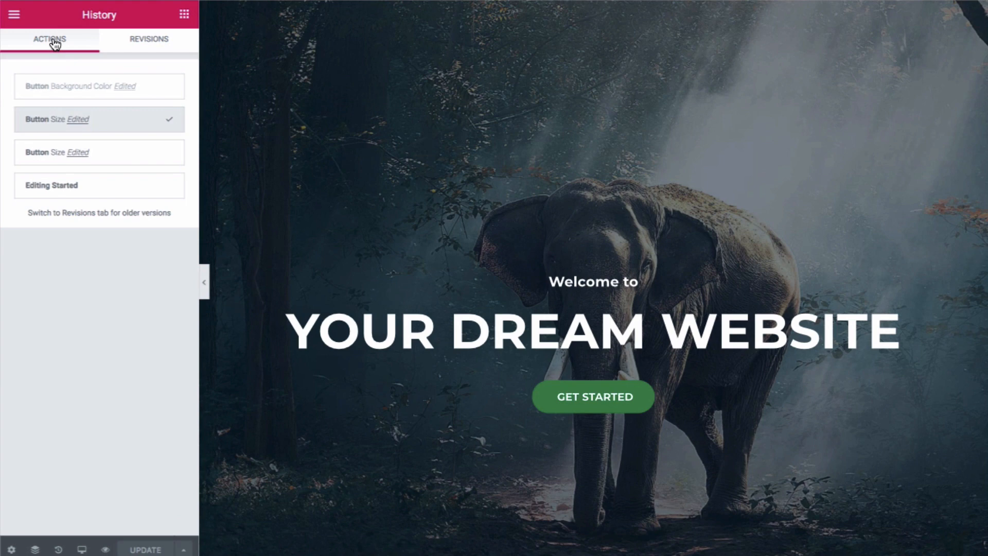
Reapply the button's background color edit from the action history, save the page, and return to the widget list.
{"action": "left_click", "coordinate": [81, 90]}
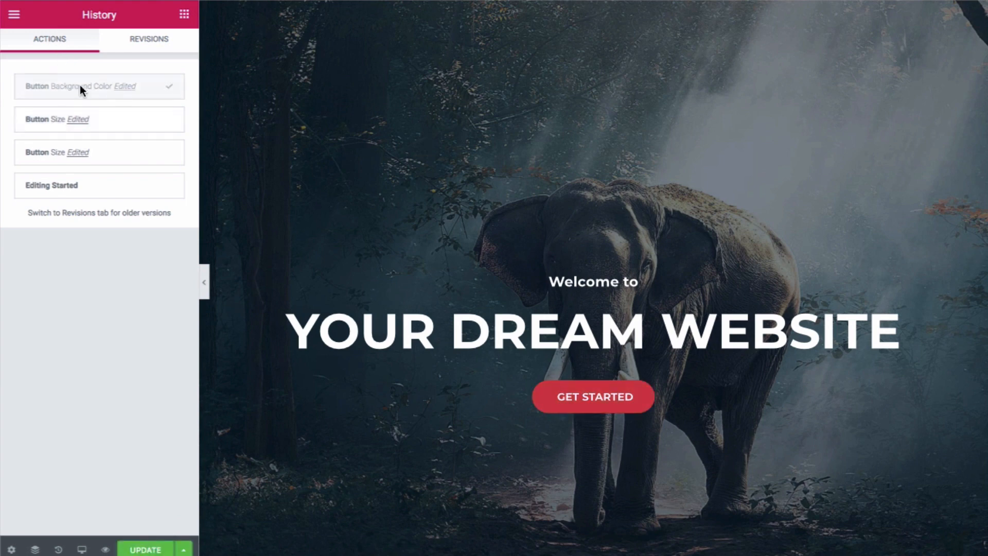
{"action": "left_click", "coordinate": [143, 549]}
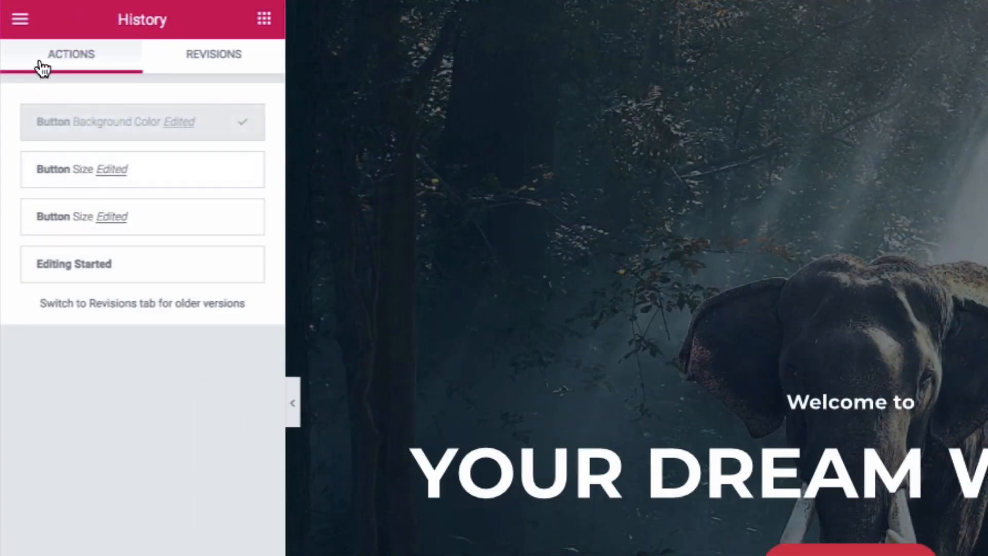
{"action": "left_click", "coordinate": [19, 21]}
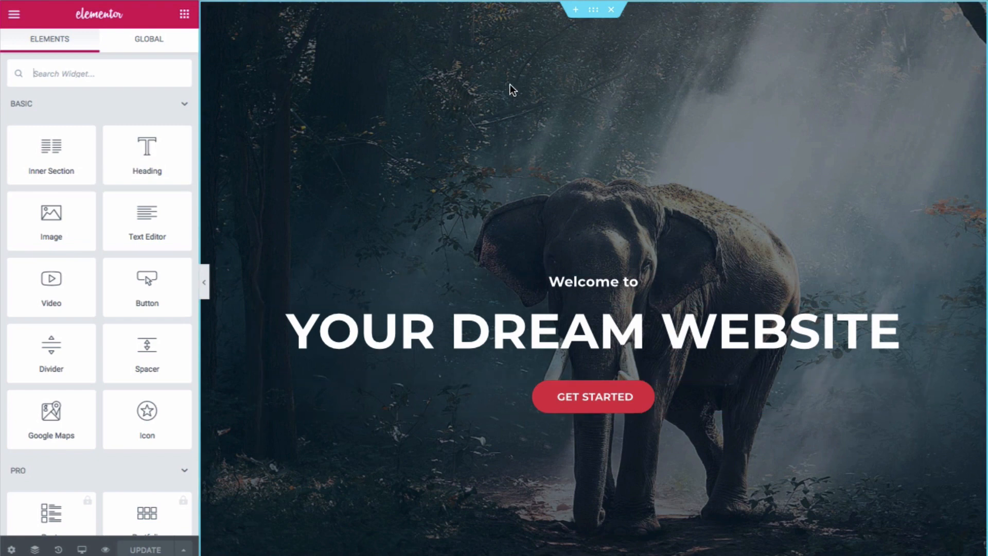
Look through the homepage sections from the hero past About Us to Services.
{"action": "scroll", "coordinate": [508, 95], "scroll_direction": "down", "scroll_amount": 3}
{"action": "scroll", "coordinate": [508, 94], "scroll_direction": "up", "scroll_amount": 3}
{"action": "scroll", "coordinate": [600, 71], "scroll_direction": "down", "scroll_amount": 13}
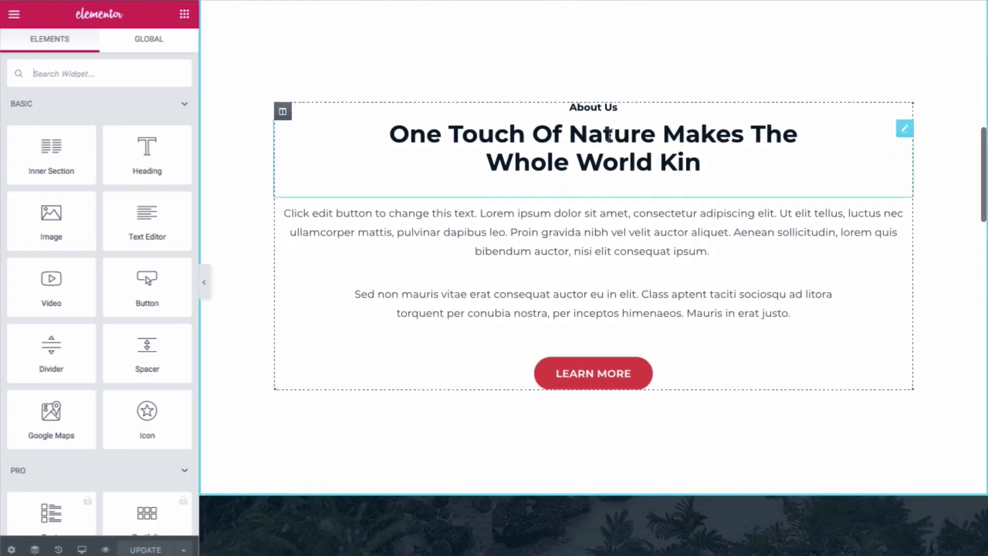
{"action": "scroll", "coordinate": [588, 57], "scroll_direction": "down", "scroll_amount": 8}
{"action": "scroll", "coordinate": [586, 82], "scroll_direction": "down", "scroll_amount": 8}
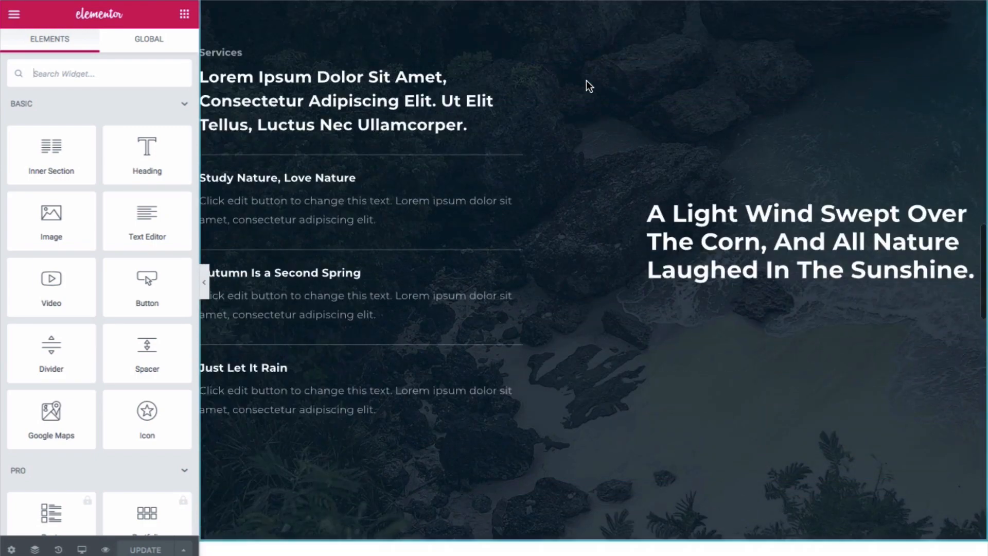
{"action": "scroll", "coordinate": [586, 82], "scroll_direction": "up", "scroll_amount": 12}
{"action": "scroll", "coordinate": [586, 81], "scroll_direction": "up", "scroll_amount": 1}
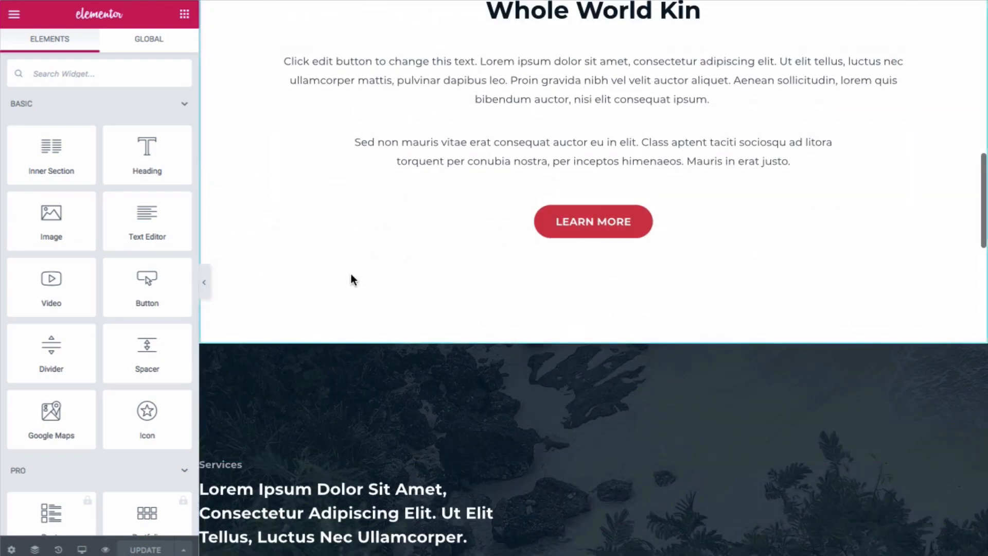
Open the Navigator and move the About Us section above the hero section.
{"action": "left_click", "coordinate": [35, 549]}
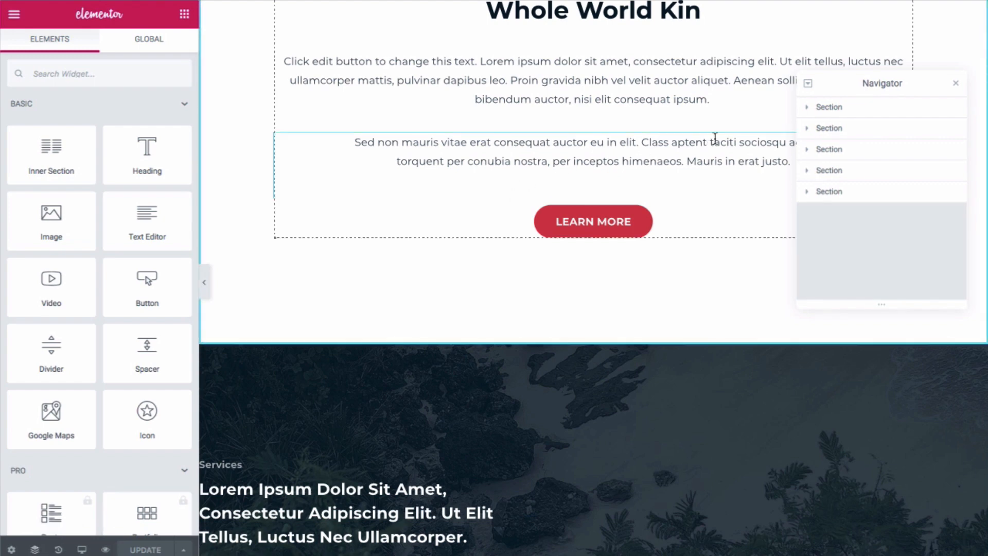
{"action": "left_click", "coordinate": [834, 114]}
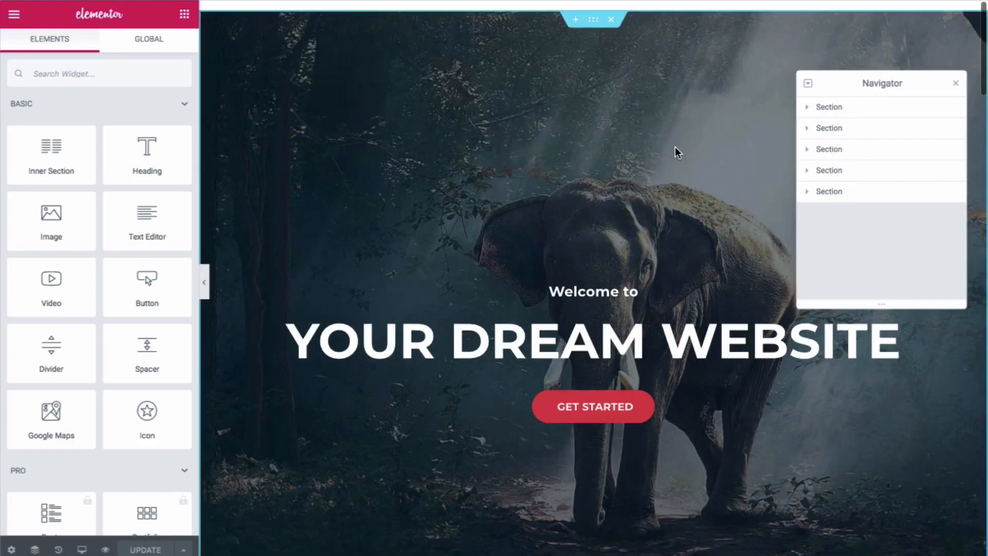
{"action": "left_click_drag", "start_coordinate": [840, 115], "coordinate": [843, 106]}
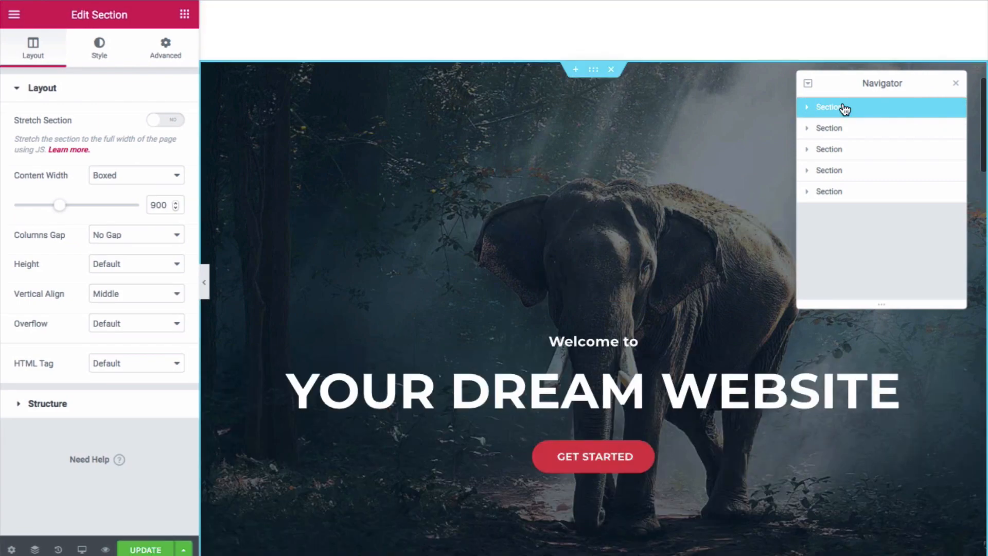
{"action": "scroll", "coordinate": [638, 134], "scroll_direction": "up", "scroll_amount": 5}
{"action": "scroll", "coordinate": [634, 140], "scroll_direction": "up", "scroll_amount": 3}
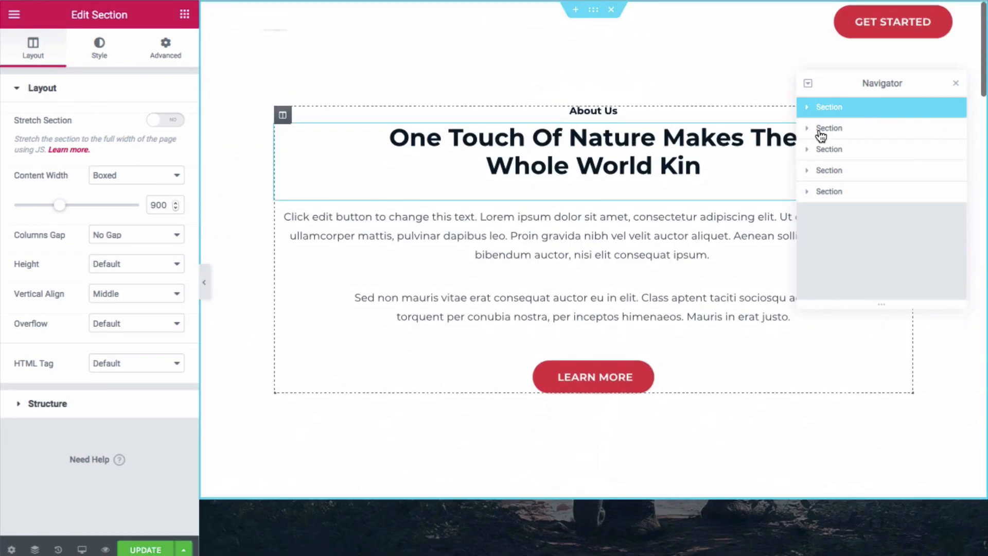
Move the hero section back above the About Us section and close the Navigator.
{"action": "left_click_drag", "start_coordinate": [852, 123], "coordinate": [850, 110]}
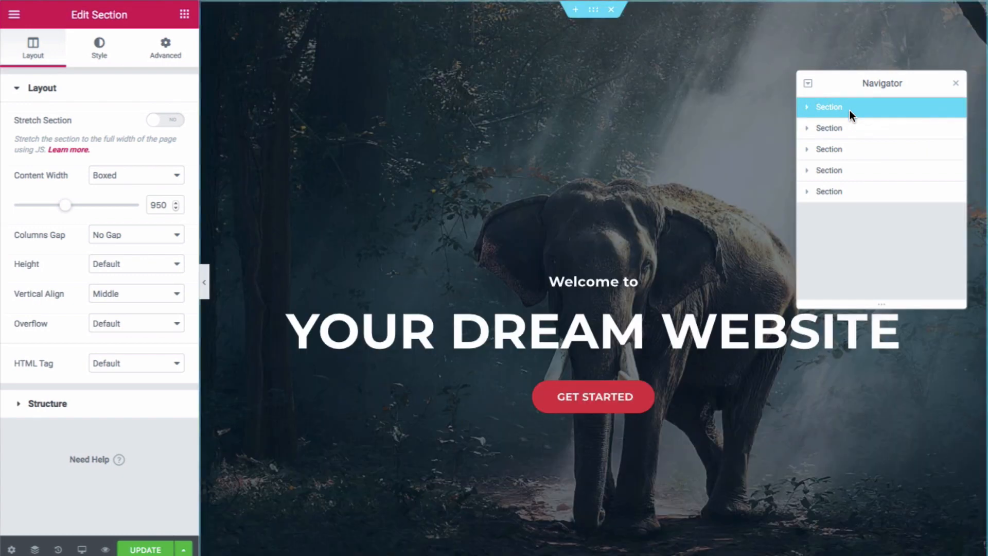
{"action": "scroll", "coordinate": [591, 190], "scroll_direction": "down", "scroll_amount": 2}
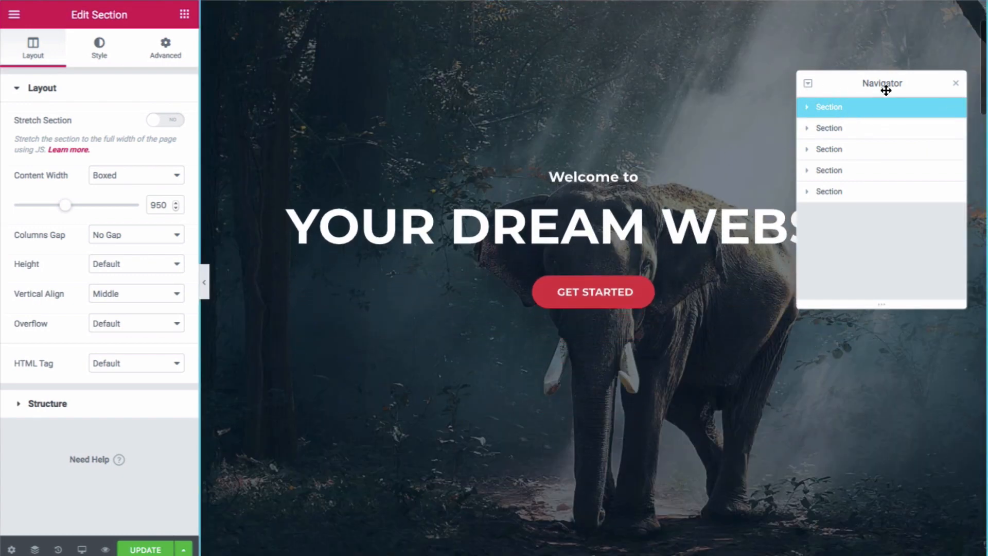
{"action": "left_click", "coordinate": [958, 87]}
Open the hero section's settings and set its boxed content width to 1600.
{"action": "scroll", "coordinate": [585, 99], "scroll_direction": "up", "scroll_amount": 2}
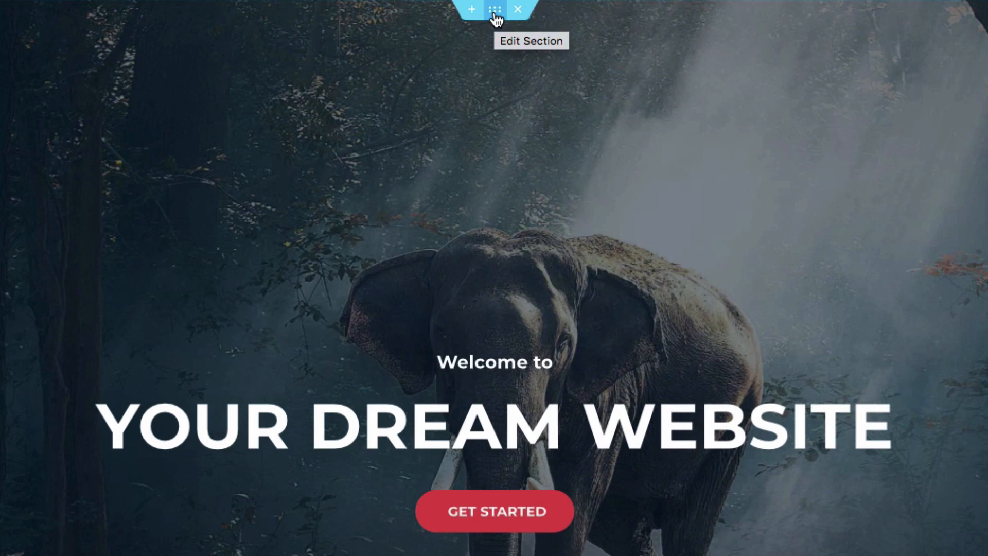
{"action": "right_click", "coordinate": [495, 16]}
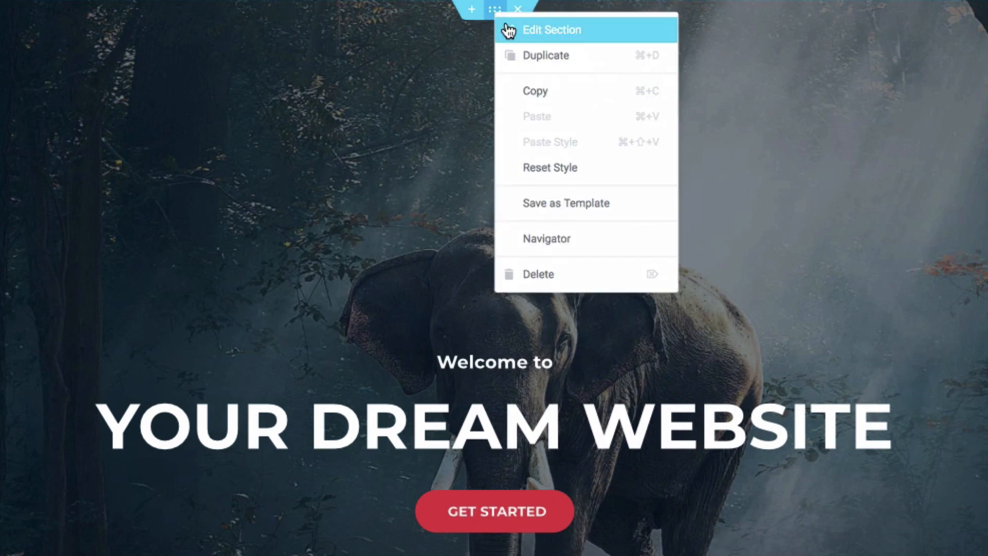
{"action": "left_click", "coordinate": [508, 31]}
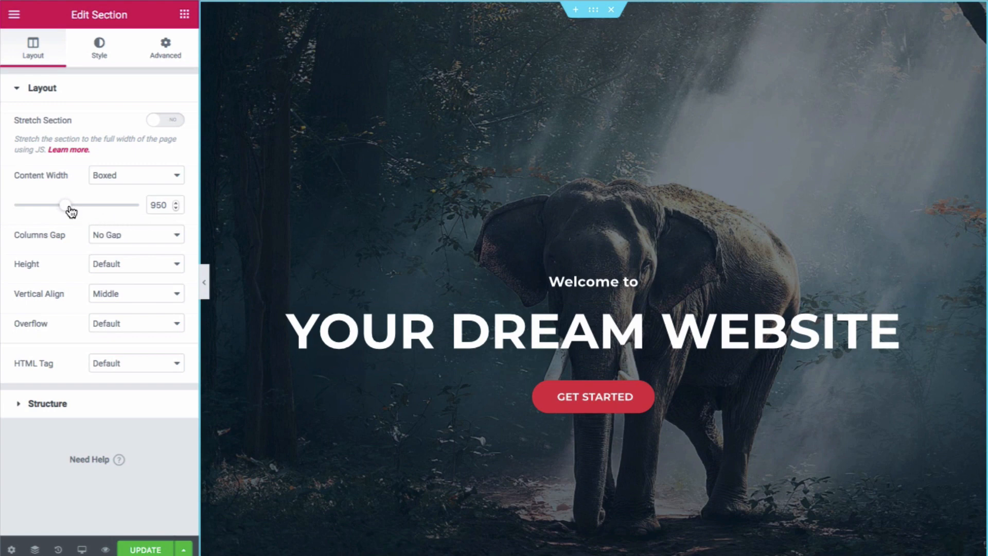
{"action": "left_click_drag", "start_coordinate": [117, 212], "coordinate": [146, 212]}
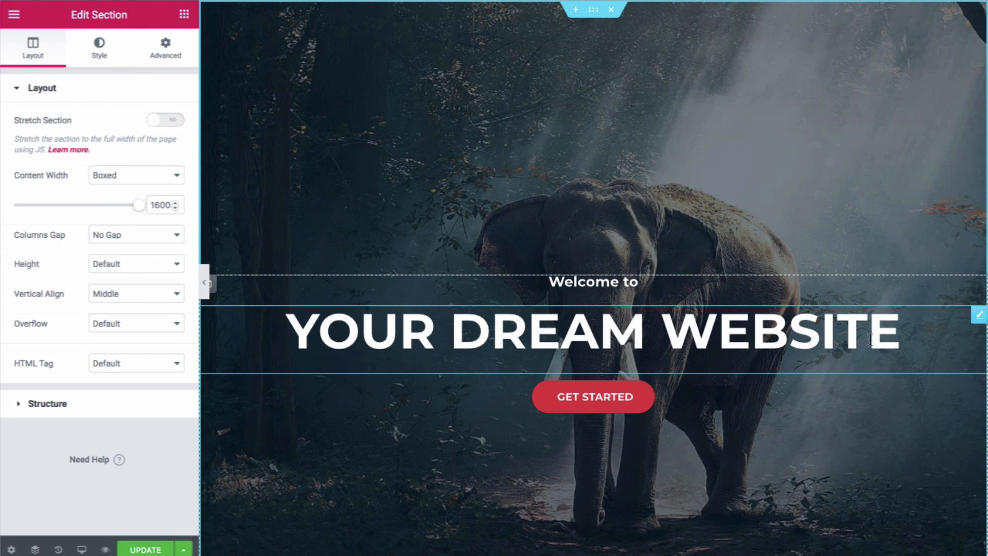
{"action": "left_click", "coordinate": [663, 330]}
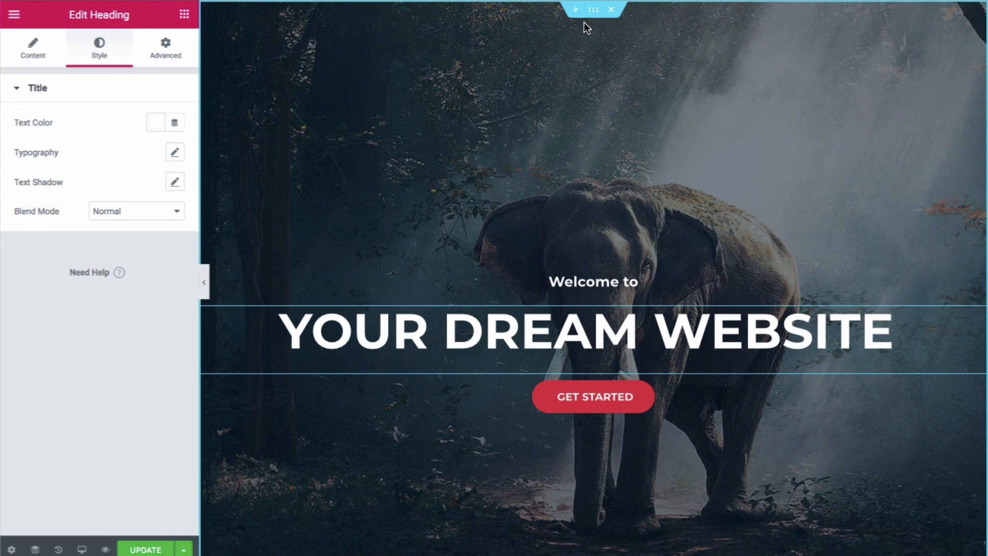
Choose to replace the hero section's background image and upload the Unsplash JPG photo from the Astra folder.
{"action": "left_click", "coordinate": [595, 11]}
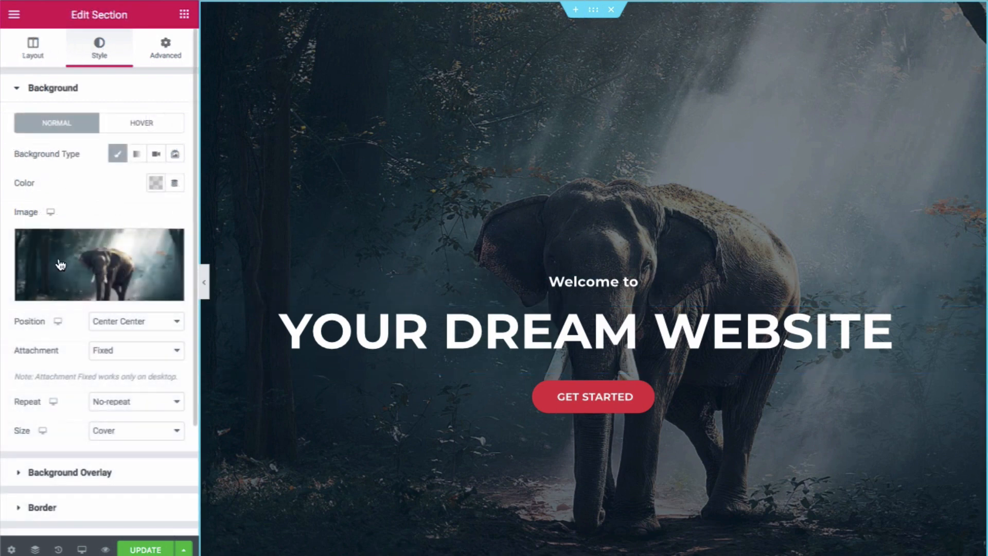
{"action": "left_click", "coordinate": [34, 52]}
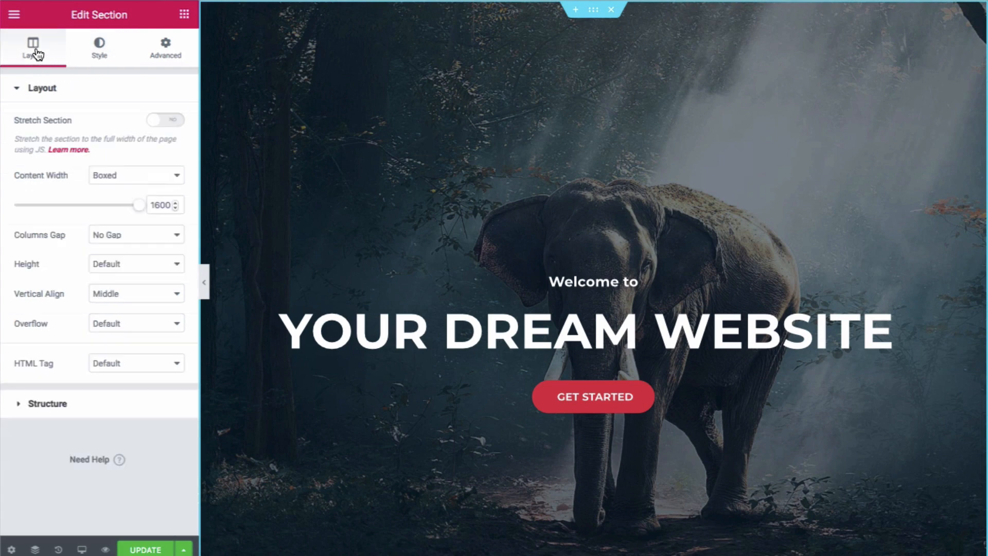
{"action": "left_click", "coordinate": [101, 51]}
{"action": "left_click", "coordinate": [87, 289]}
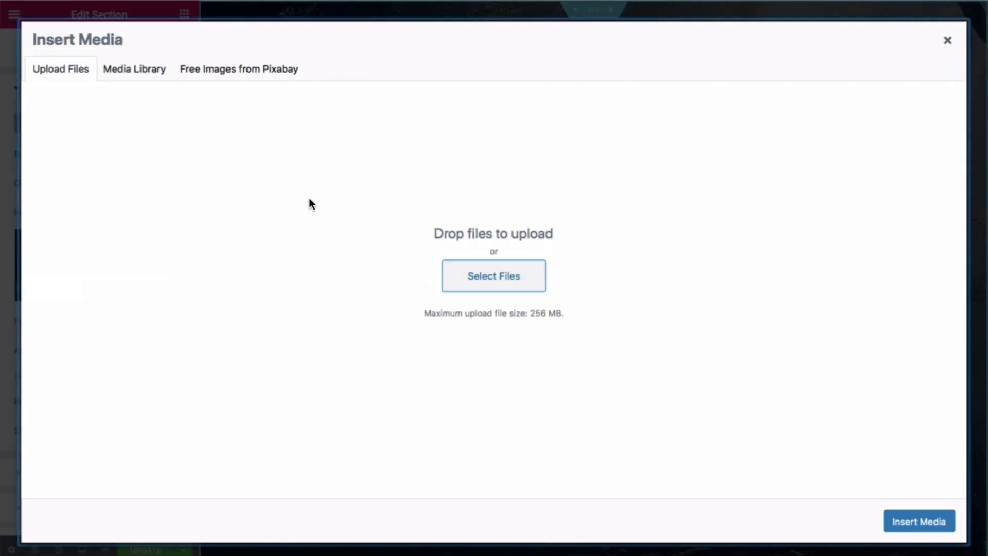
{"action": "left_click", "coordinate": [471, 278]}
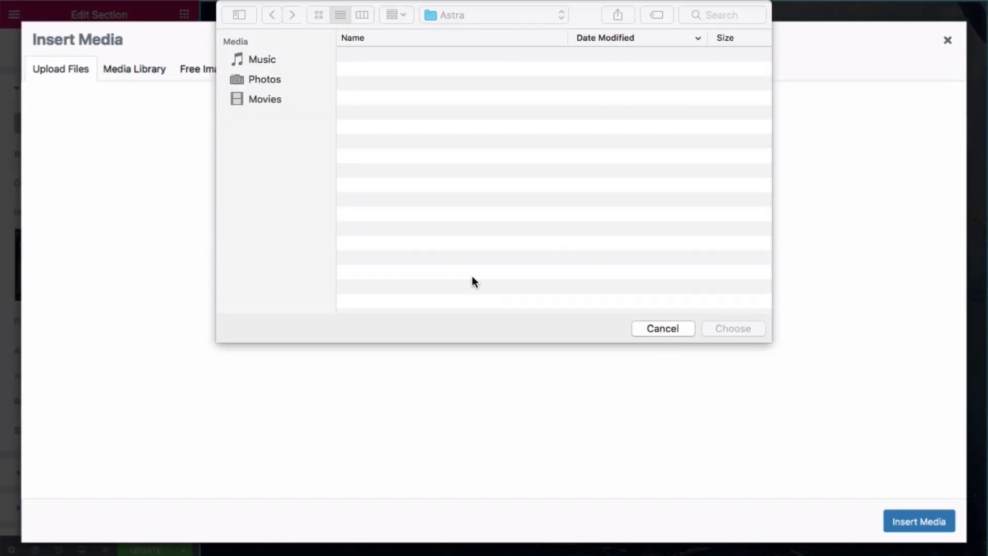
{"action": "left_click", "coordinate": [465, 54]}
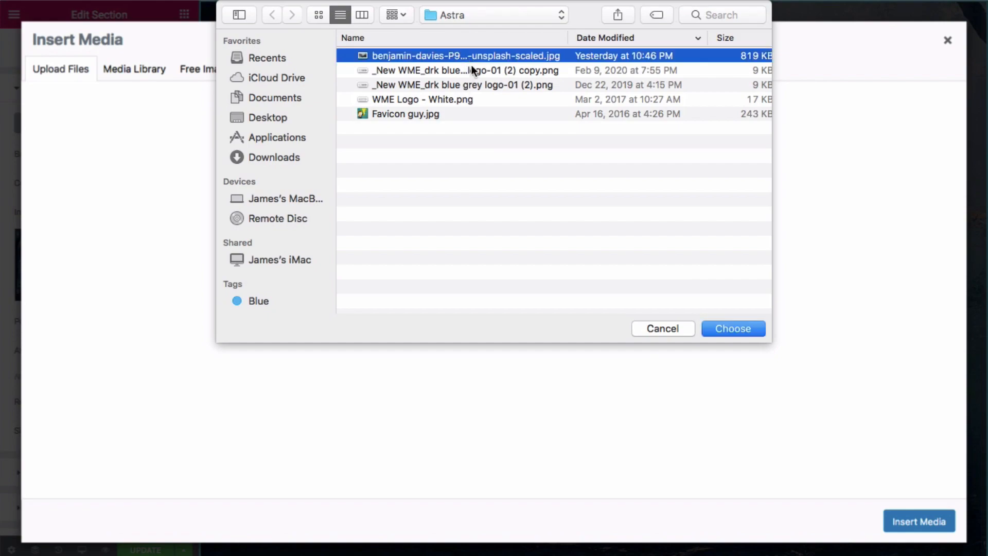
{"action": "left_click", "coordinate": [727, 328]}
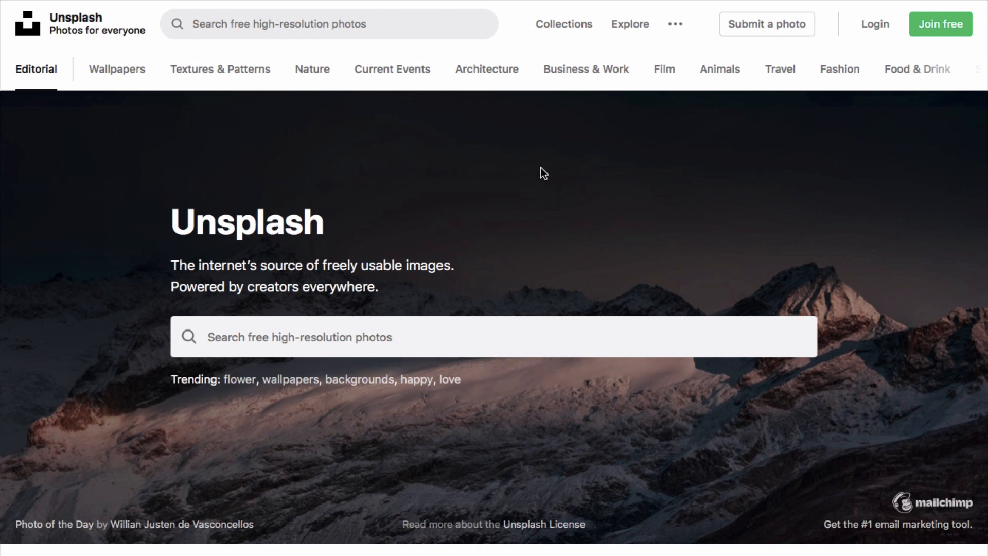
Switch to the Unsplash site, look over its home page, and open the photo collections.
{"action": "scroll", "coordinate": [541, 169], "scroll_direction": "down", "scroll_amount": 7}
{"action": "scroll", "coordinate": [541, 168], "scroll_direction": "up", "scroll_amount": 7}
{"action": "left_click", "coordinate": [575, 29]}
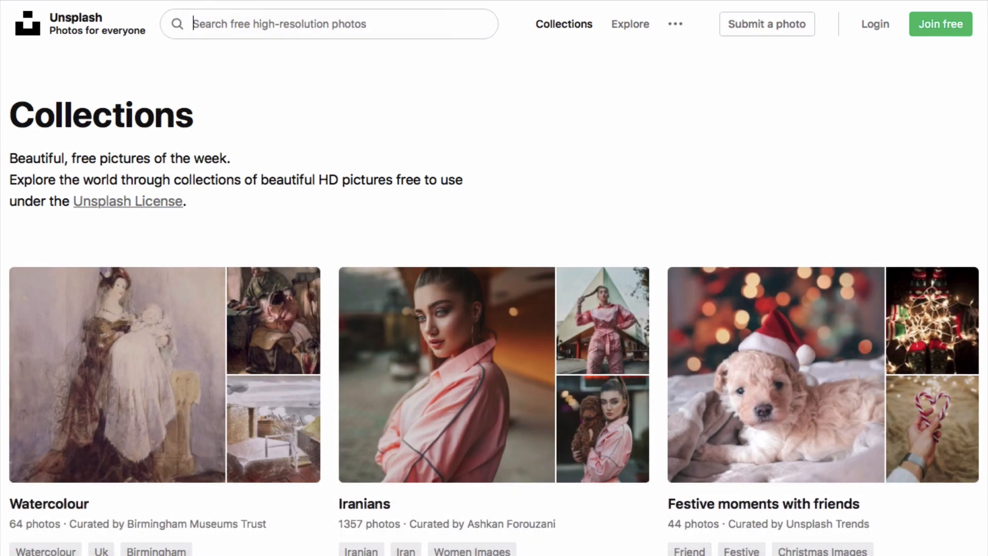
Search Unsplash for "wallpapers" and browse the photo results.
{"action": "type", "text": "wall"}
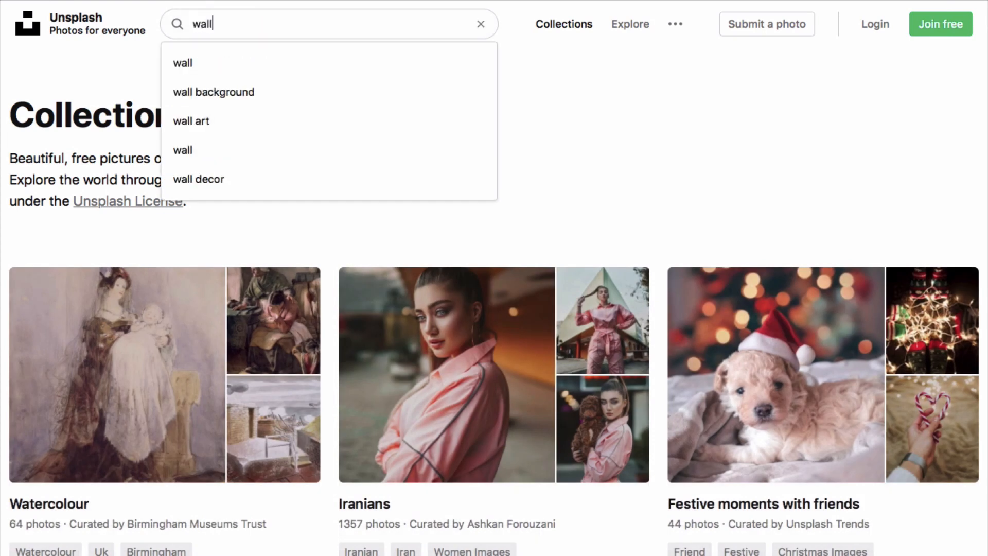
{"action": "type", "text": "pa"}
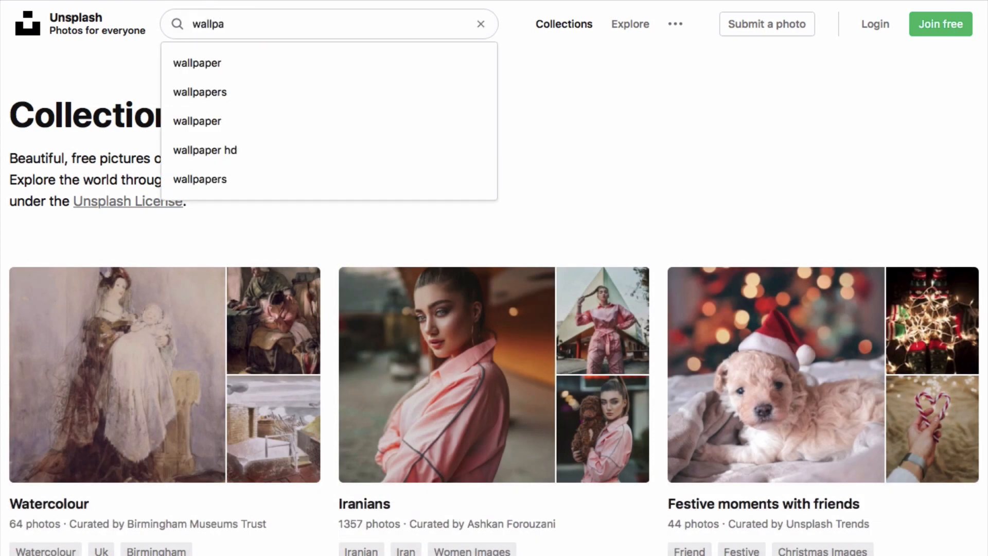
{"action": "left_click", "coordinate": [244, 91]}
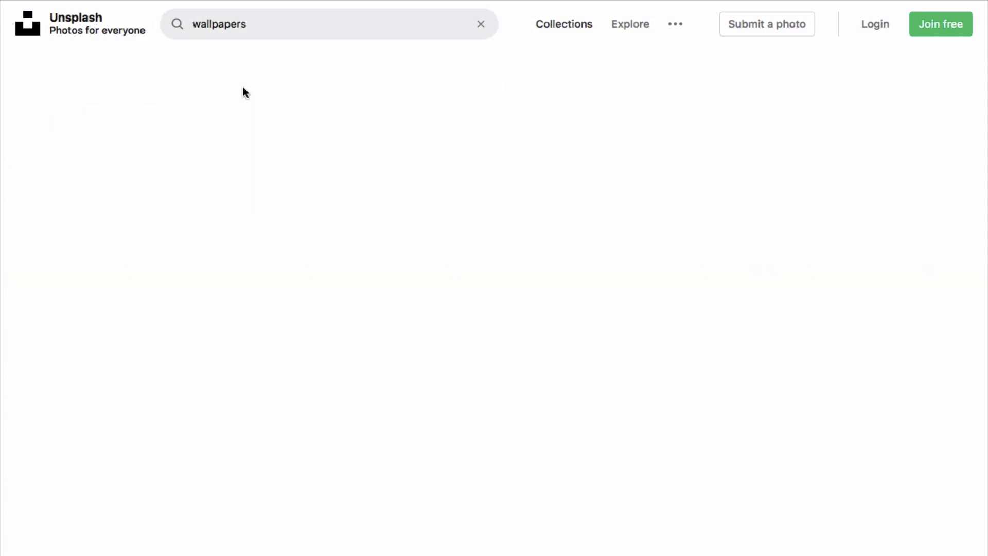
{"action": "scroll", "coordinate": [311, 128], "scroll_direction": "down", "scroll_amount": 5}
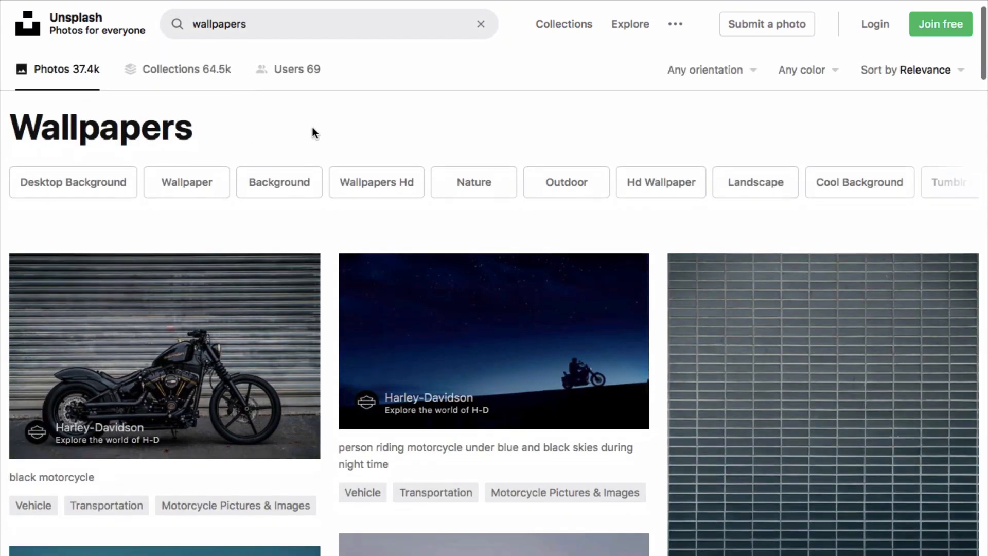
{"action": "scroll", "coordinate": [312, 129], "scroll_direction": "down", "scroll_amount": 20}
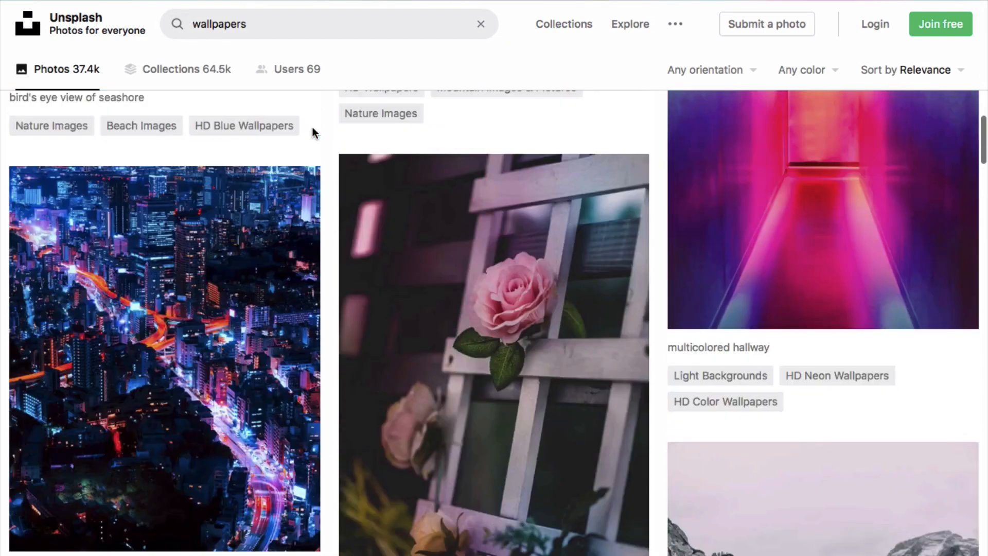
{"action": "scroll", "coordinate": [311, 129], "scroll_direction": "up", "scroll_amount": 20}
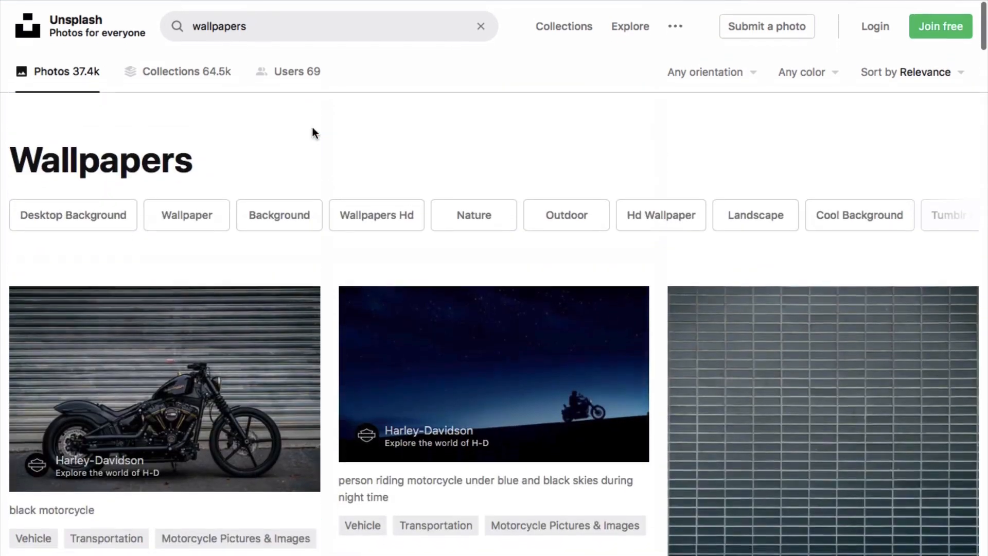
Refine the Unsplash search by adding "desk" in front of "wallpapers".
{"action": "left_click", "coordinate": [294, 23]}
{"action": "left_click", "coordinate": [188, 24]}
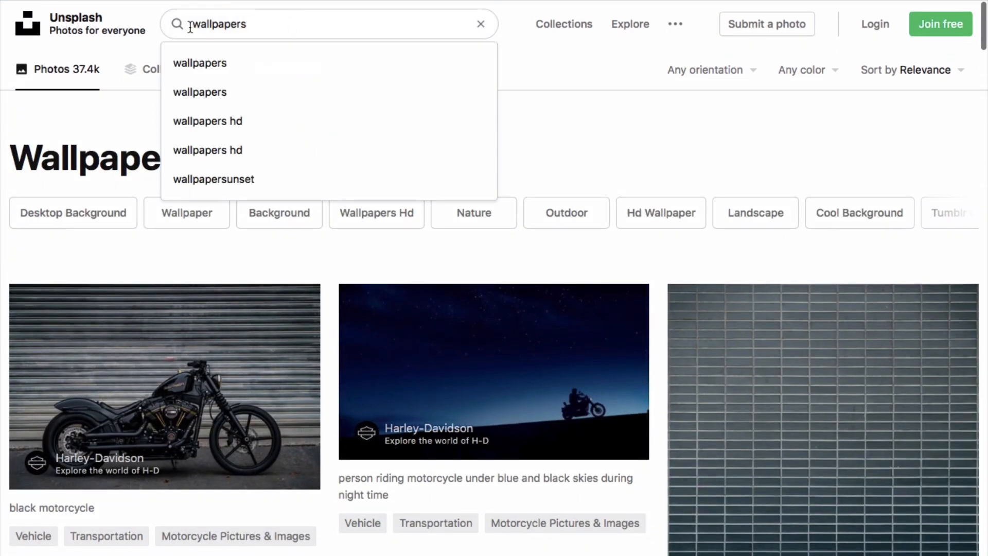
{"action": "type", "text": "deks"}
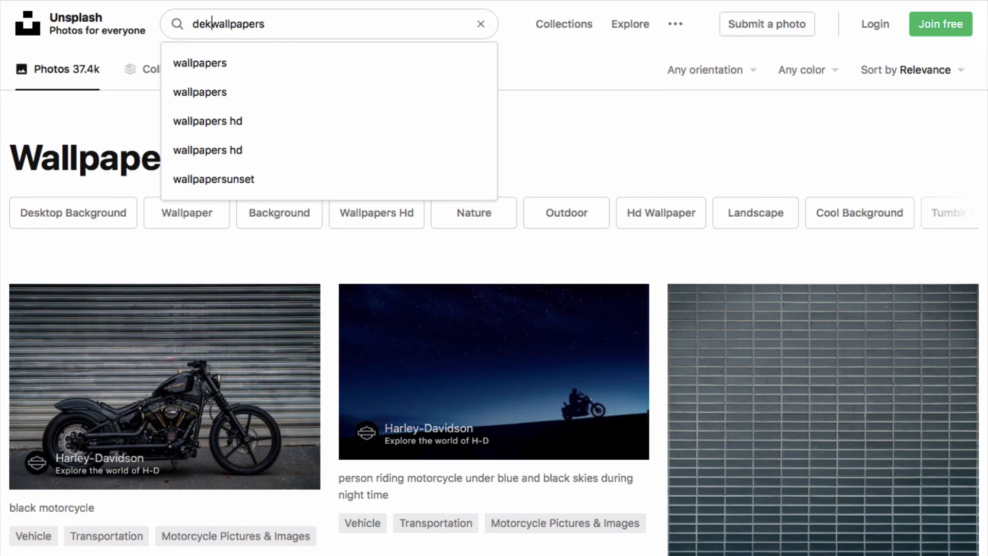
{"action": "key", "text": "BackSpace"}
{"action": "key", "text": "BackSpace"}
{"action": "type", "text": "sk"}
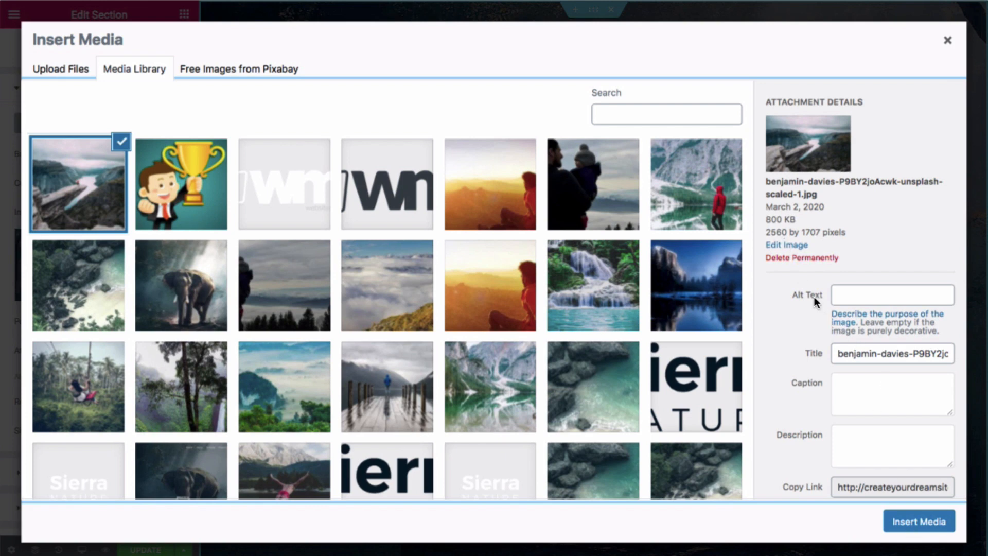
Insert the uploaded cliff and lake photo as the hero section's background image and check it on the page.
{"action": "left_click", "coordinate": [911, 530]}
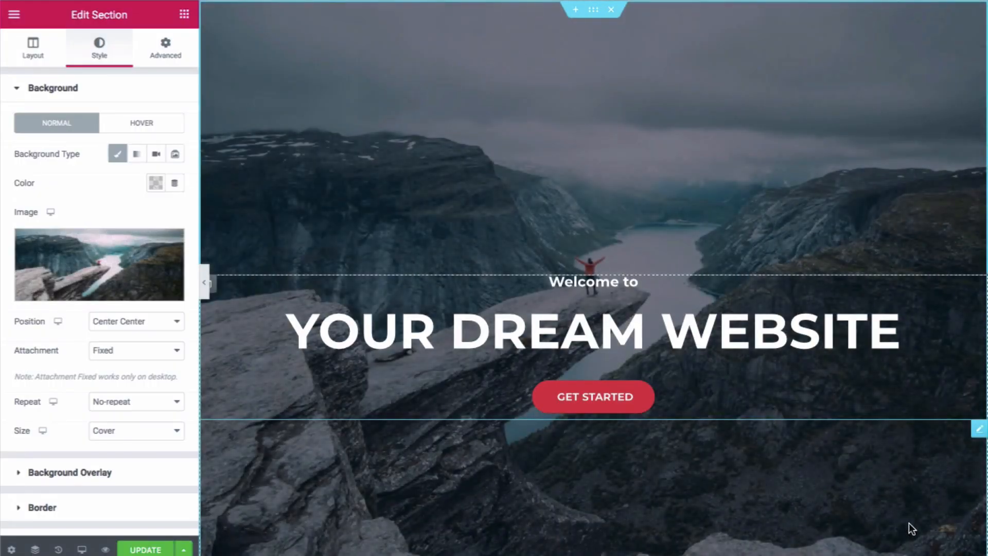
{"action": "scroll", "coordinate": [733, 206], "scroll_direction": "down", "scroll_amount": 4}
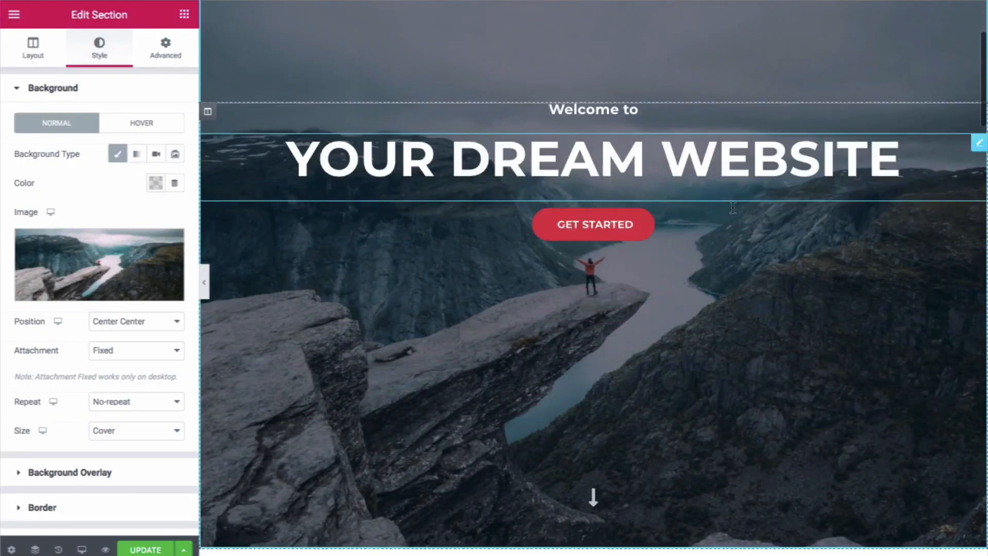
Try out the opacity of the hero section's background overlay, ending at 0.5.
{"action": "scroll", "coordinate": [733, 207], "scroll_direction": "up", "scroll_amount": 4}
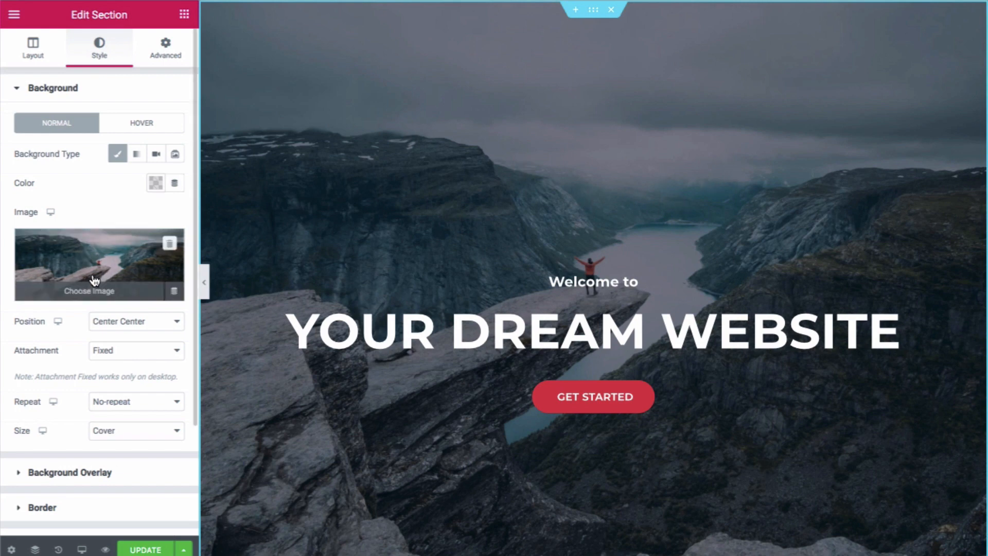
{"action": "scroll", "coordinate": [95, 272], "scroll_direction": "down", "scroll_amount": 3}
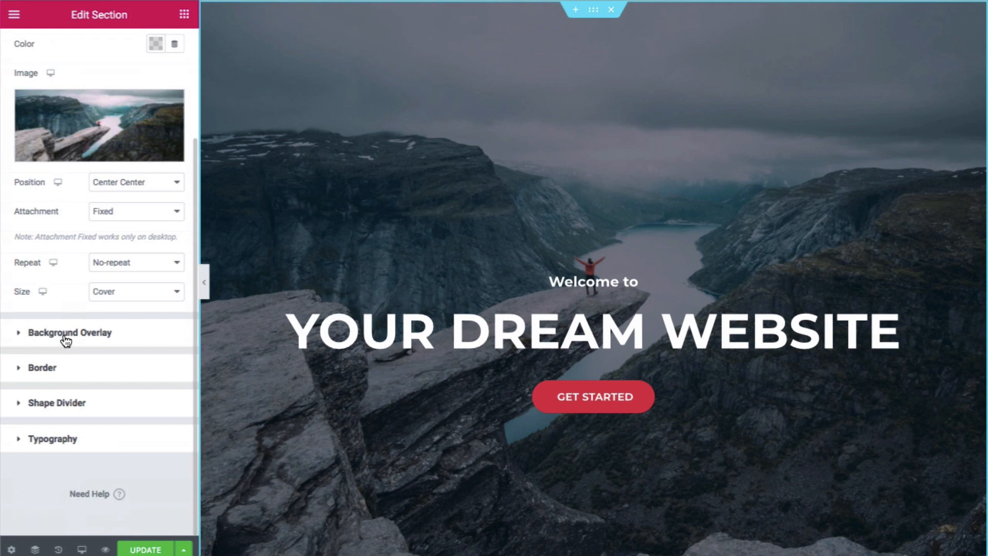
{"action": "left_click", "coordinate": [65, 338]}
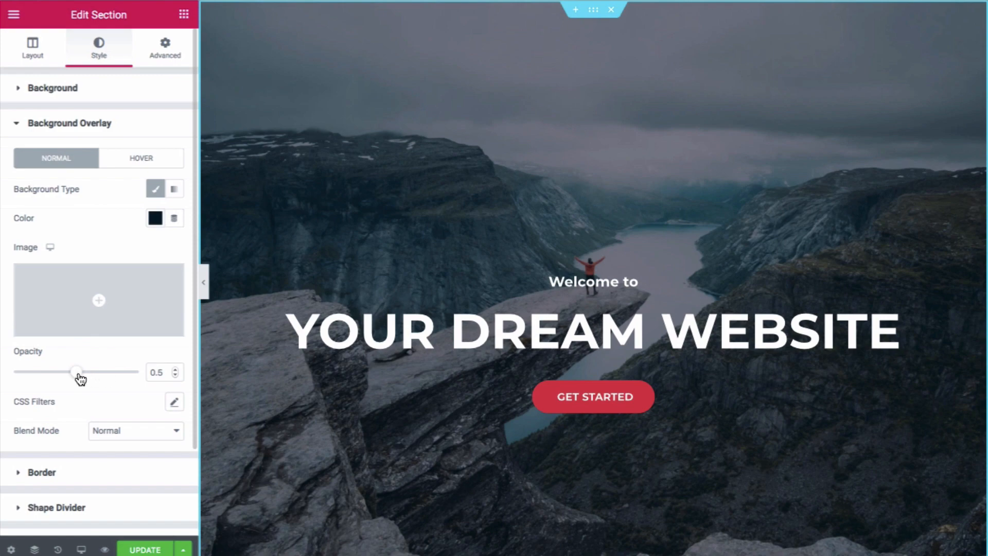
{"action": "mouse_move", "coordinate": [76, 378]}
{"action": "left_mouse_down"}
{"action": "mouse_move", "coordinate": [124, 379]}
{"action": "mouse_move", "coordinate": [11, 375]}
{"action": "mouse_move", "coordinate": [76, 375]}
{"action": "left_mouse_up"}
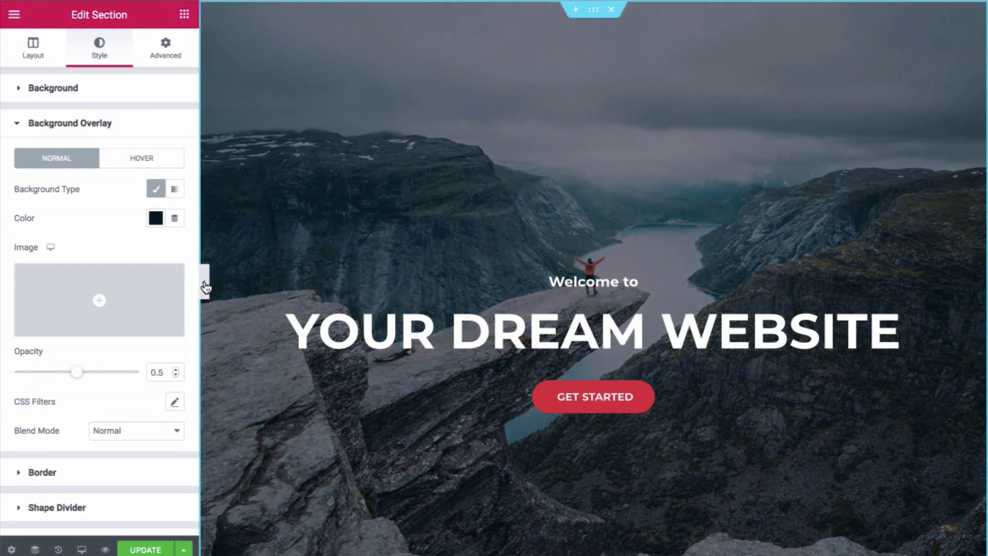
Preview the hero section at full page width without the editing panel, and return to editing.
{"action": "left_click", "coordinate": [206, 286]}
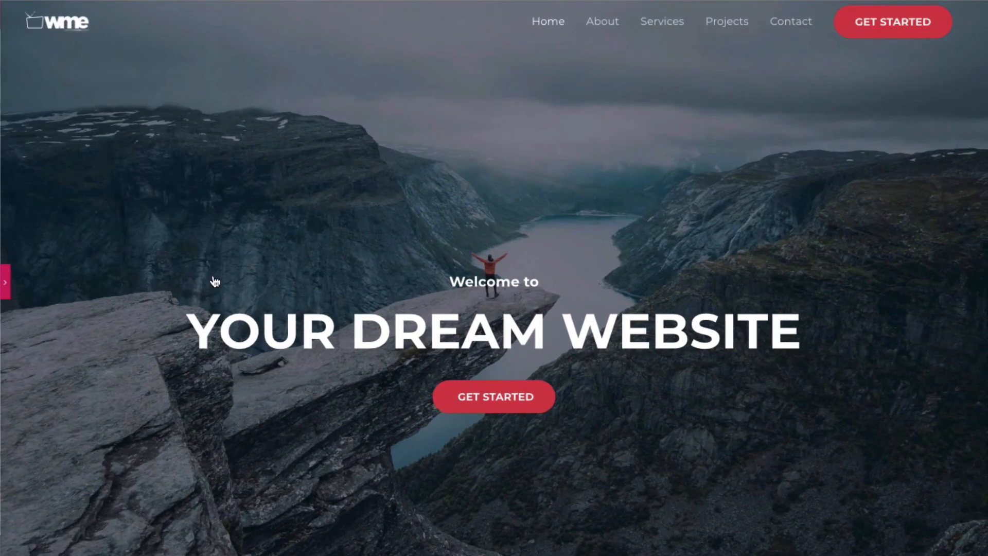
{"action": "scroll", "coordinate": [299, 201], "scroll_direction": "down", "scroll_amount": 3}
{"action": "scroll", "coordinate": [301, 206], "scroll_direction": "up", "scroll_amount": 3}
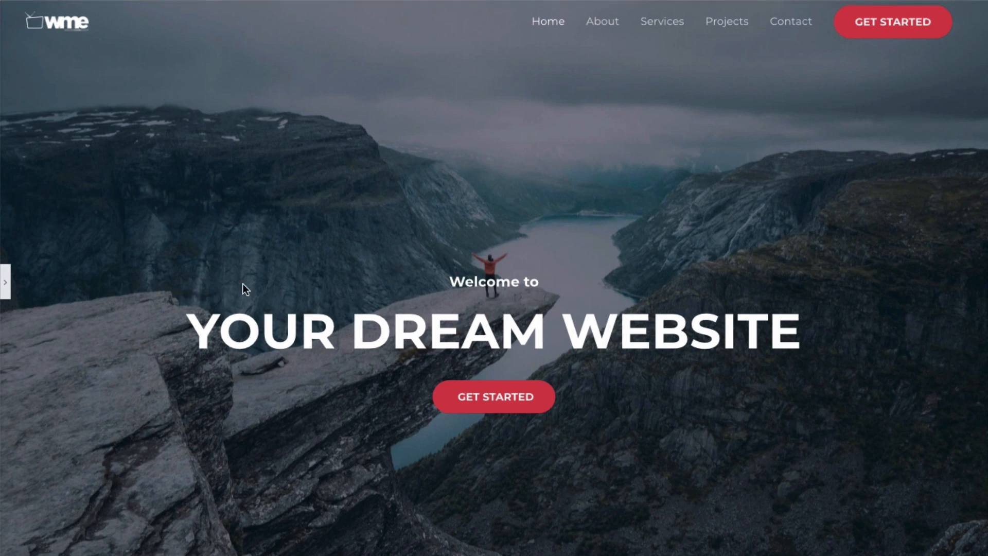
{"action": "left_click", "coordinate": [6, 283]}
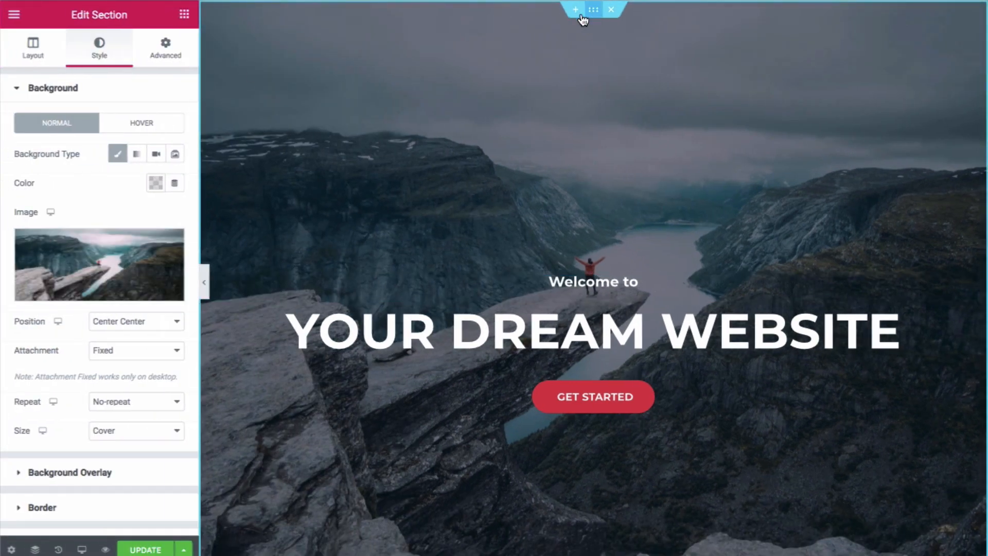
Set the hero section's top padding to 250 px.
{"action": "left_click", "coordinate": [173, 53]}
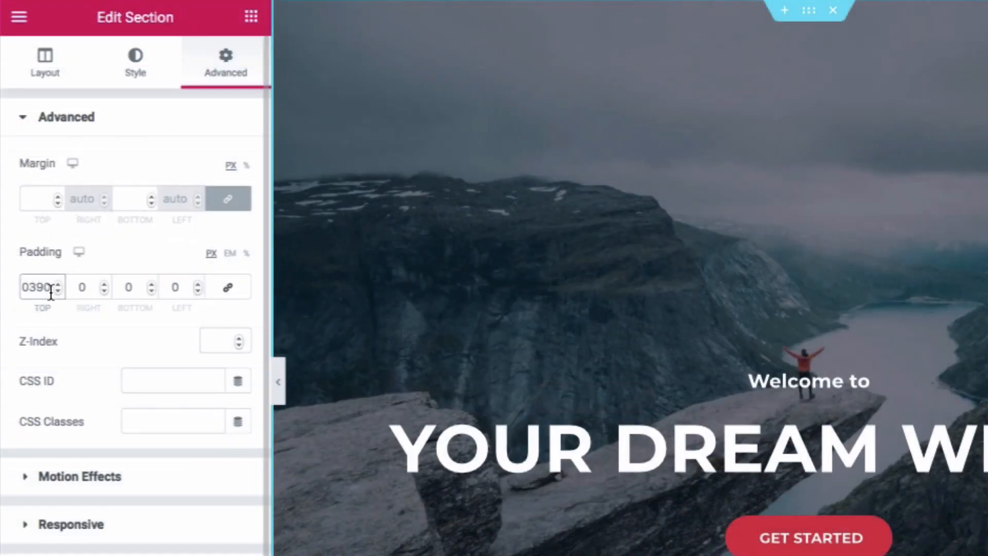
{"action": "left_click", "coordinate": [36, 218]}
{"action": "key", "text": "BackSpace"}
{"action": "key", "text": "BackSpace"}
{"action": "key", "text": "BackSpace"}
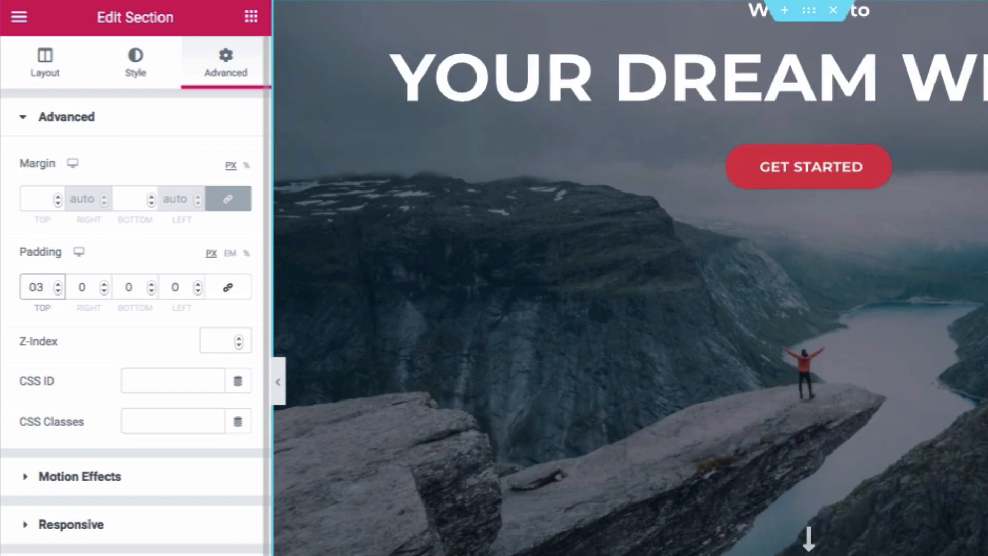
{"action": "type", "text": "250"}
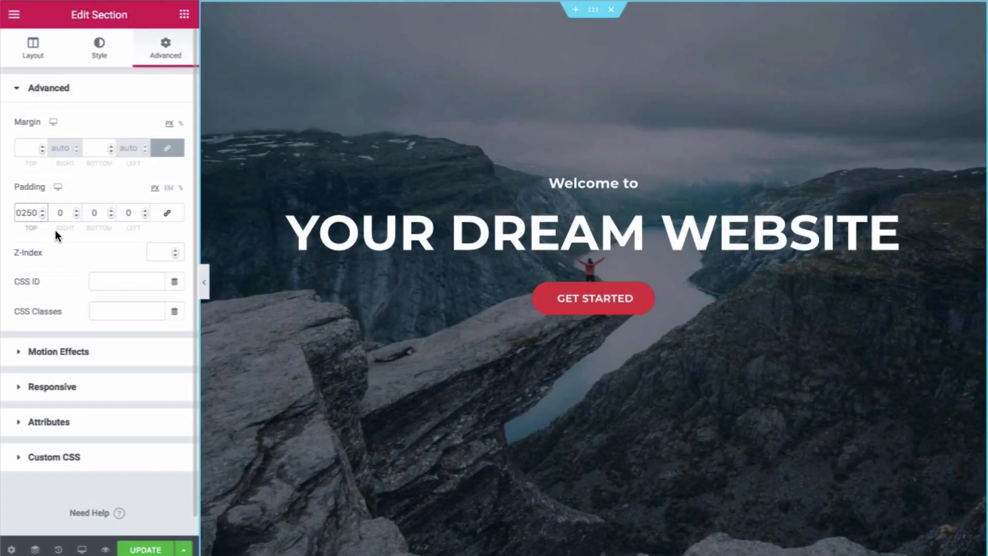
Check the hero's new spacing at full page width and save the page with an update.
{"action": "left_click", "coordinate": [205, 285]}
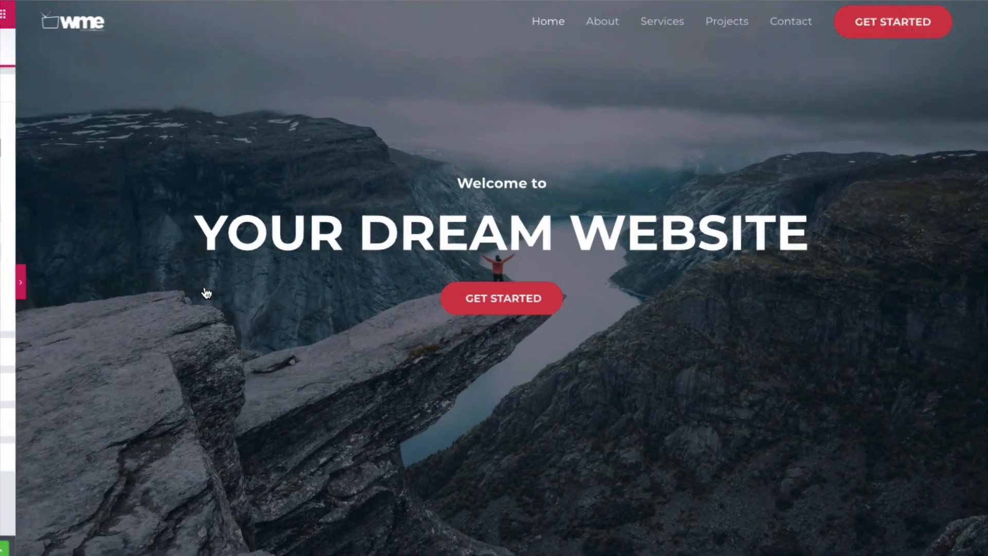
{"action": "scroll", "coordinate": [206, 293], "scroll_direction": "down", "scroll_amount": 3}
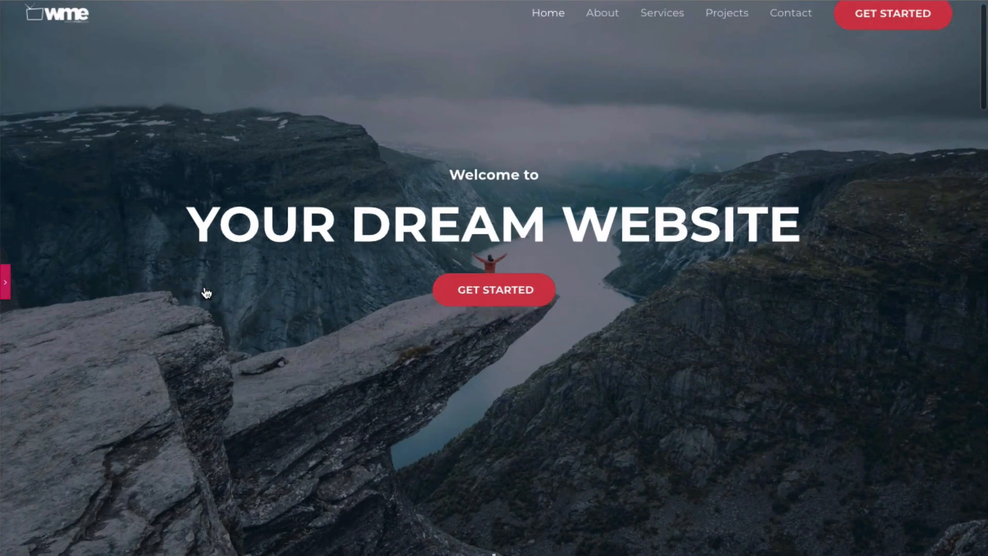
{"action": "scroll", "coordinate": [205, 289], "scroll_direction": "up", "scroll_amount": 3}
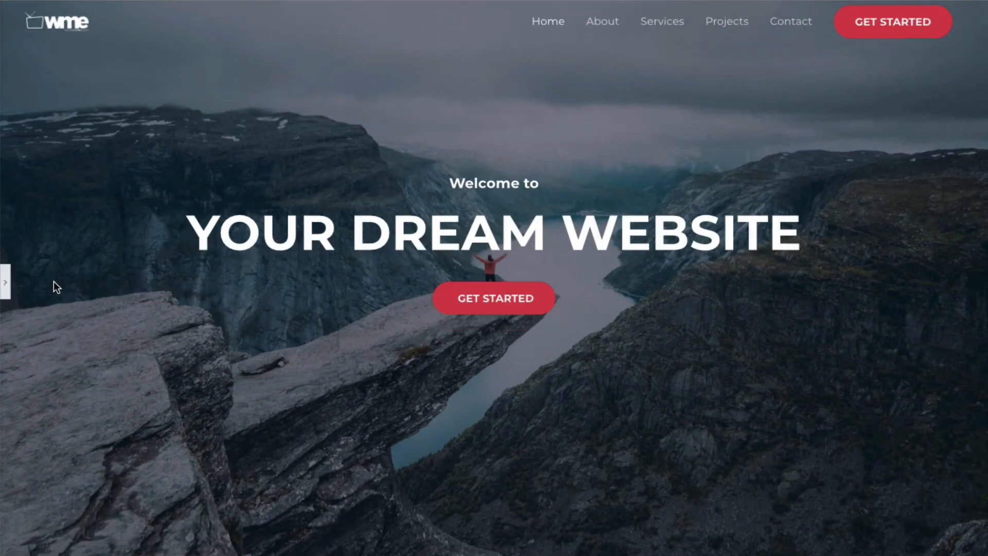
{"action": "left_click", "coordinate": [6, 287]}
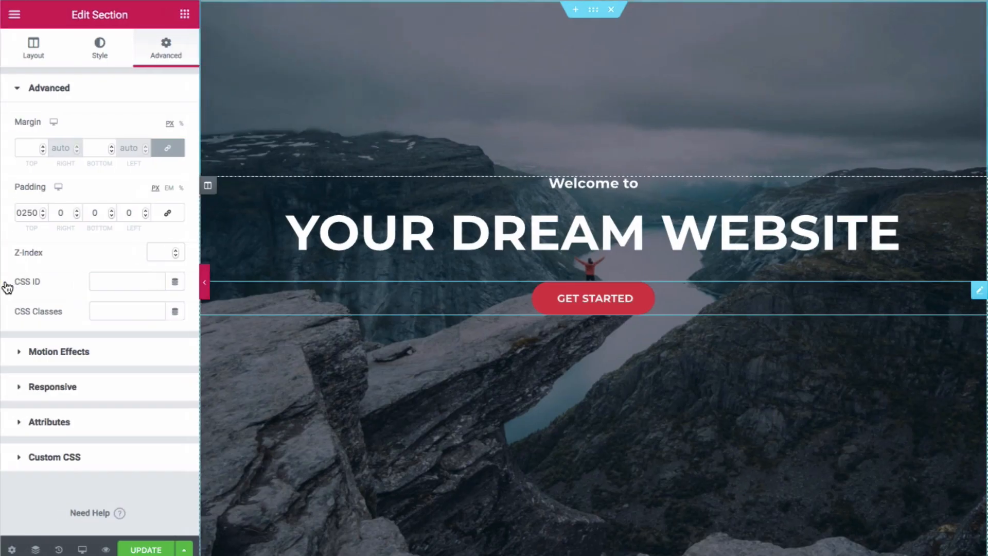
{"action": "left_click", "coordinate": [140, 552]}
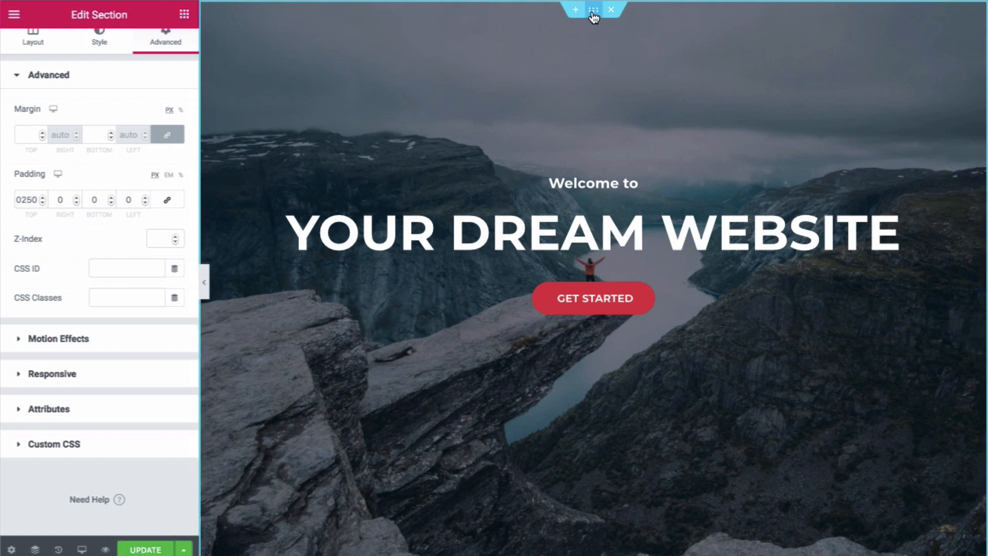
Switch the hero section's background type to gradient.
{"action": "scroll", "coordinate": [144, 87], "scroll_direction": "up", "scroll_amount": 1}
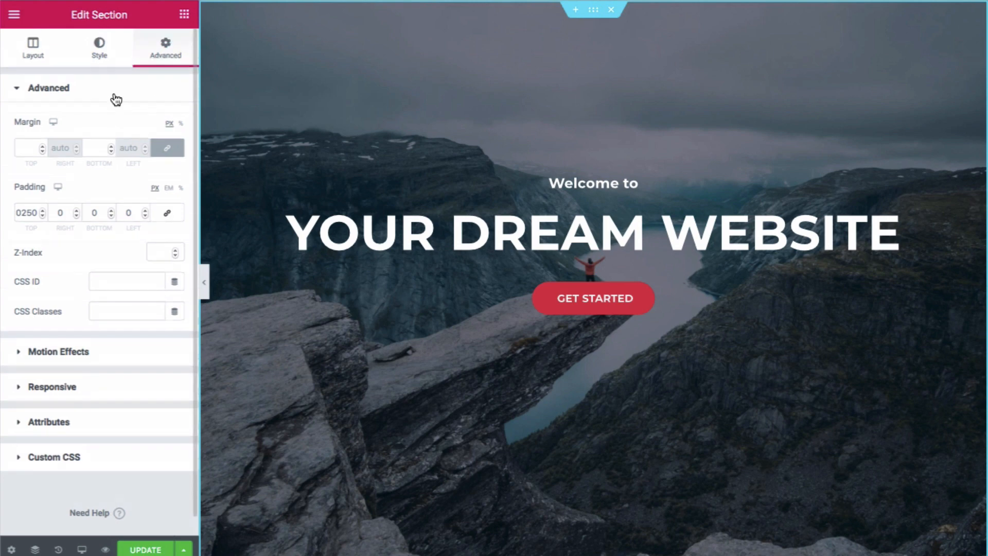
{"action": "left_click", "coordinate": [106, 53]}
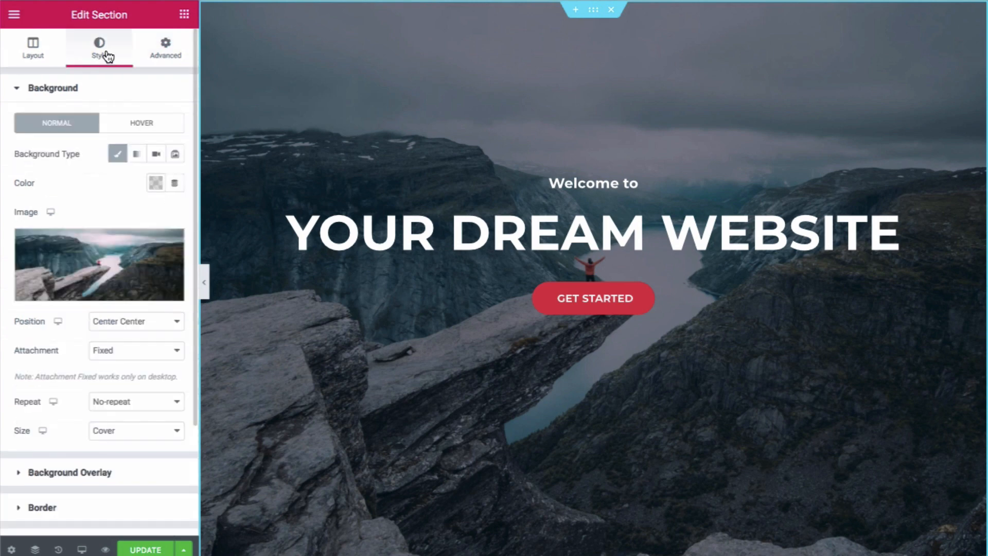
{"action": "left_click", "coordinate": [135, 157]}
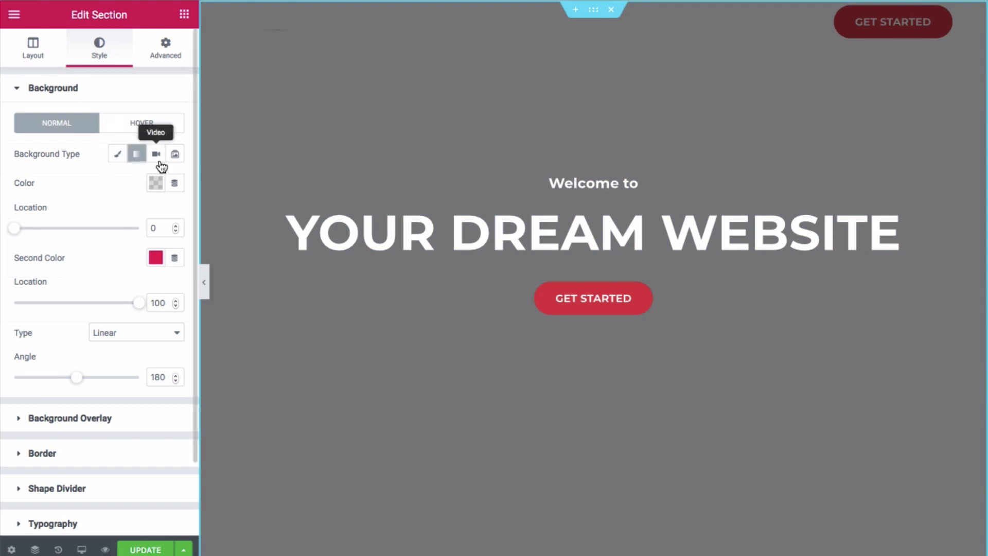
Insert the cliff and lake photo from the media library as the hero section's background overlay image.
{"action": "scroll", "coordinate": [76, 394], "scroll_direction": "down", "scroll_amount": 2}
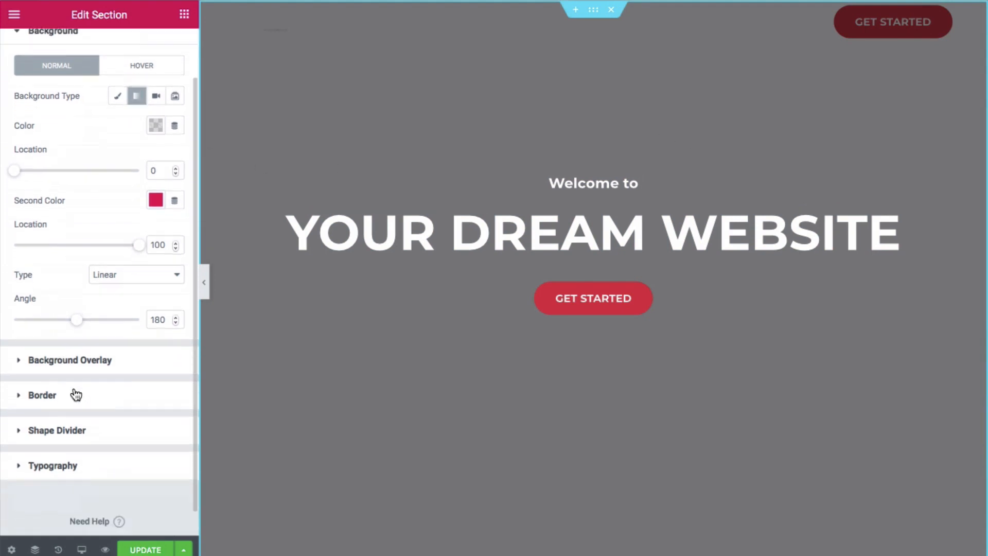
{"action": "left_click", "coordinate": [77, 358]}
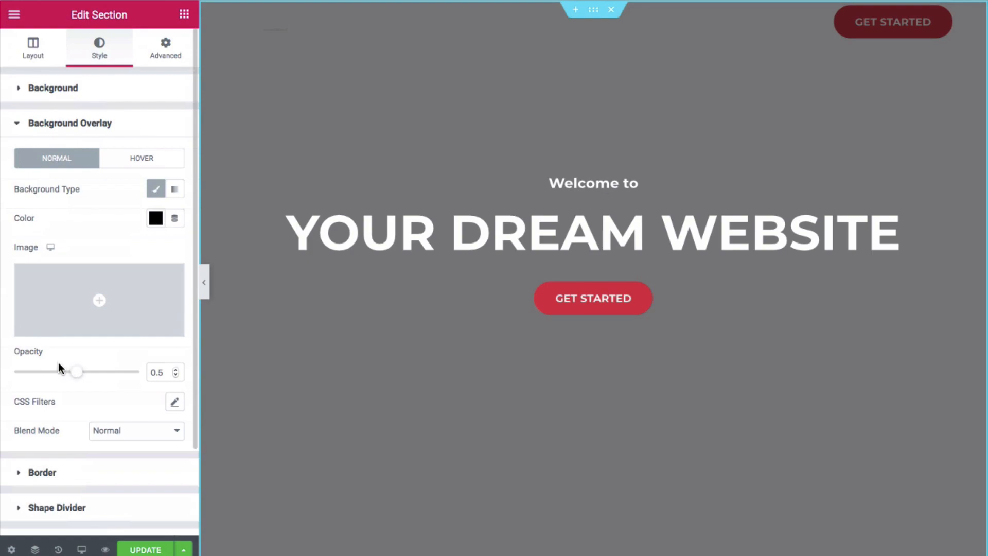
{"action": "left_click", "coordinate": [95, 329]}
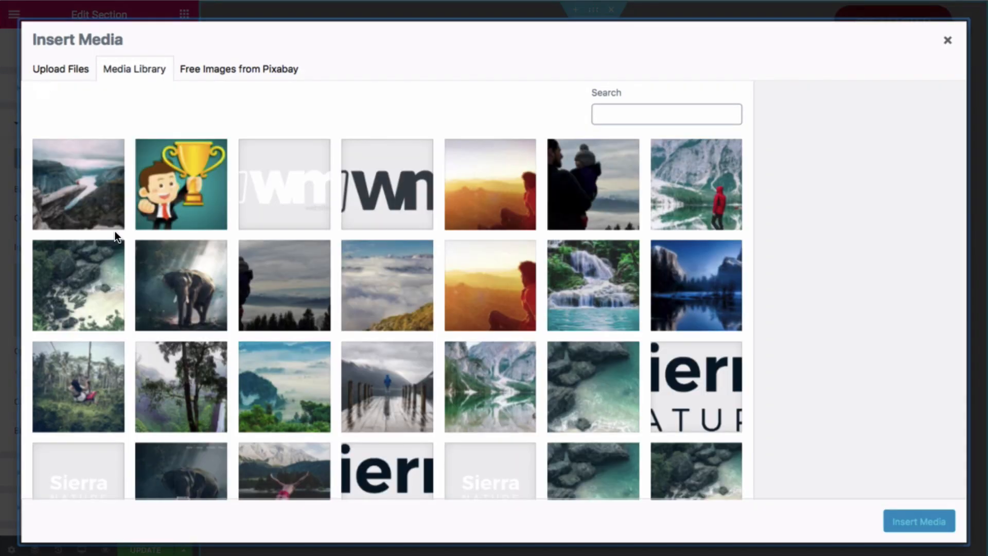
{"action": "left_click", "coordinate": [86, 185]}
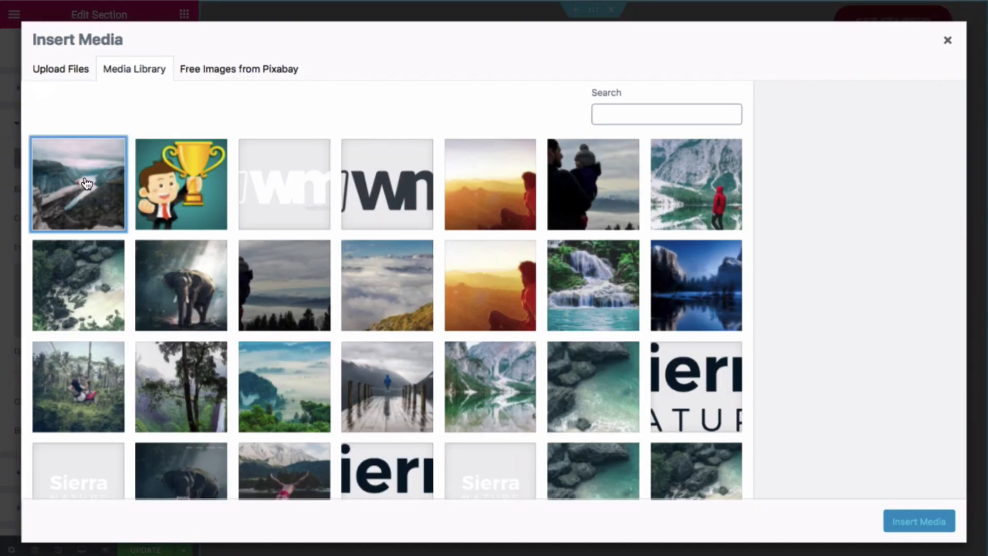
{"action": "left_click", "coordinate": [919, 522]}
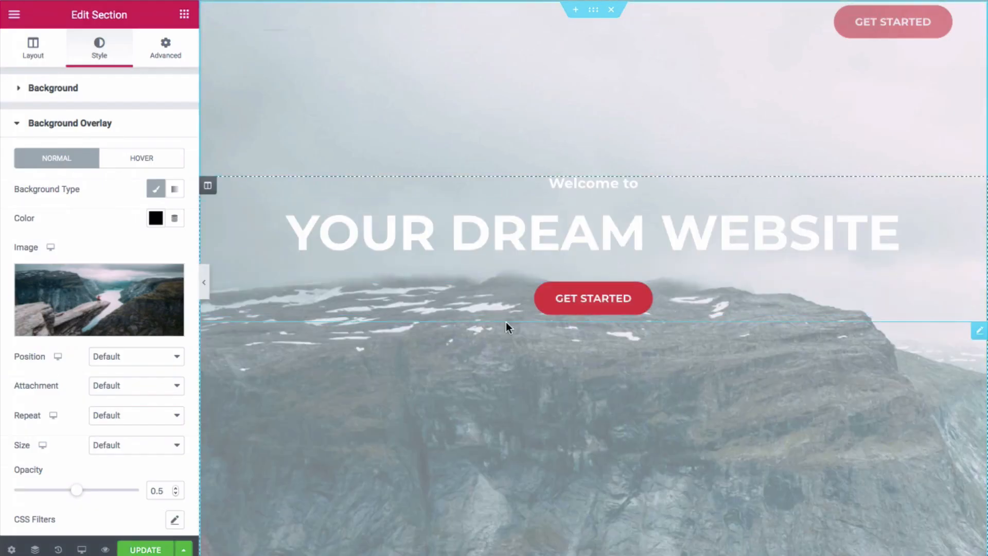
Try the Top Right position for the overlay image and return it to Default.
{"action": "left_click", "coordinate": [136, 360]}
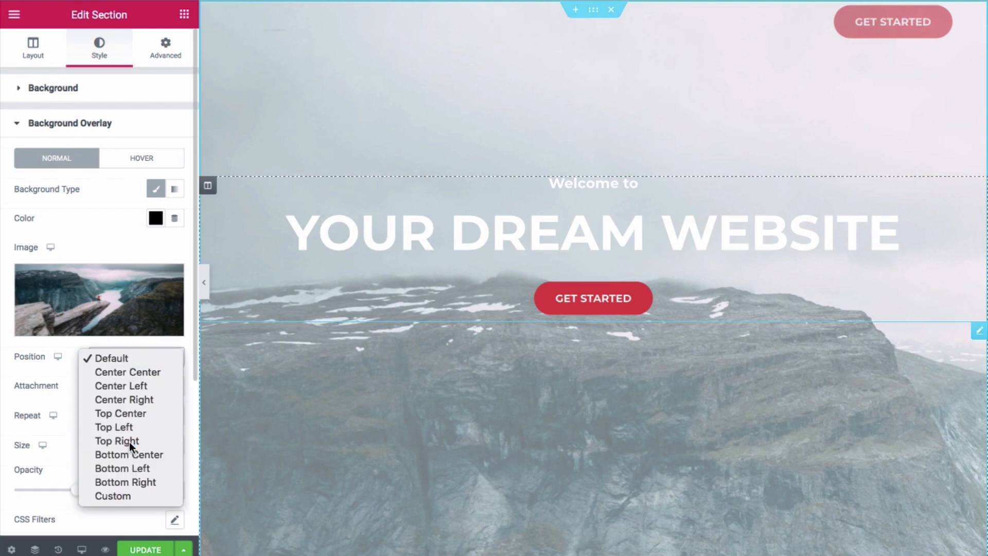
{"action": "left_click", "coordinate": [129, 442]}
{"action": "left_click", "coordinate": [142, 358]}
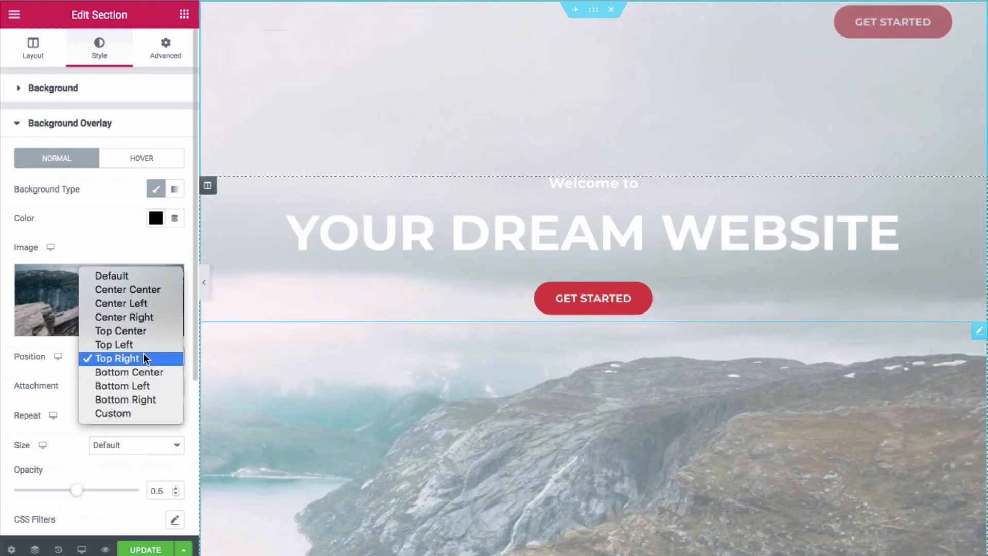
{"action": "left_click", "coordinate": [144, 275]}
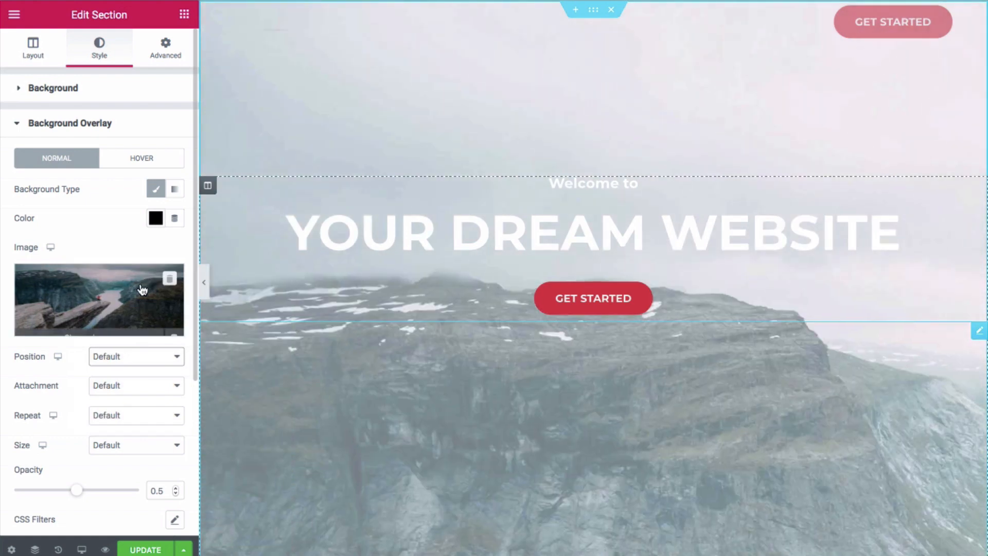
Check the overlay image's repeat options and set its size to Cover.
{"action": "left_click", "coordinate": [138, 415]}
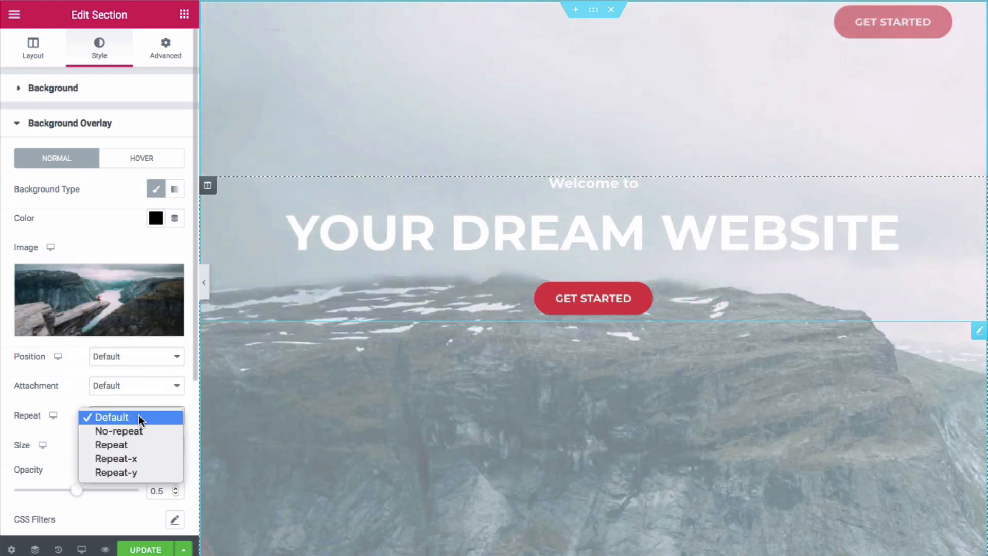
{"action": "left_click", "coordinate": [138, 417]}
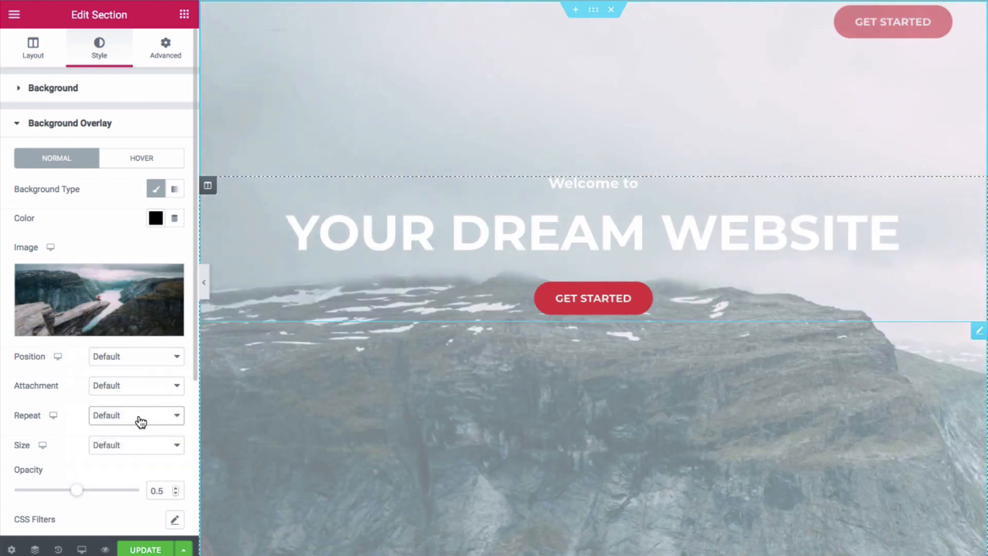
{"action": "left_click", "coordinate": [137, 444]}
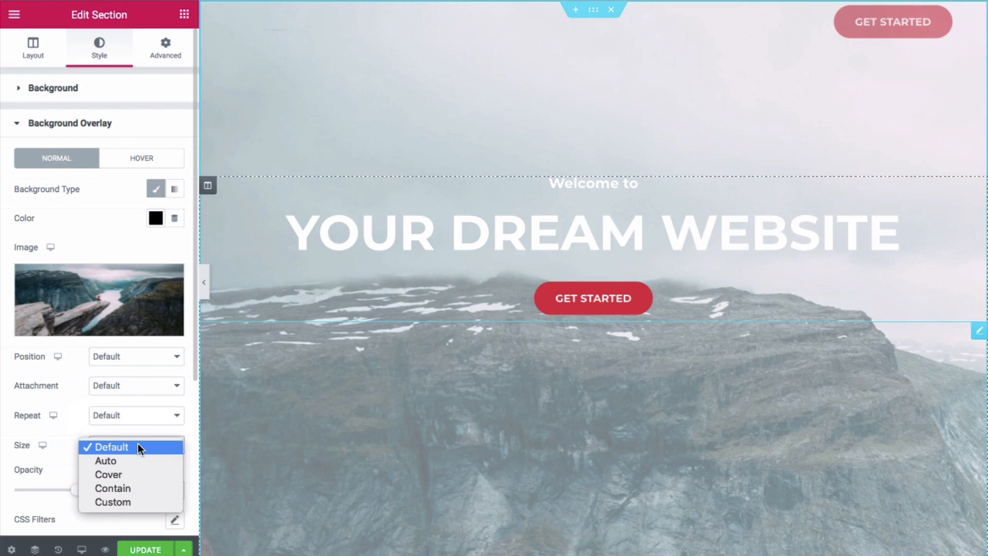
{"action": "left_click", "coordinate": [138, 474]}
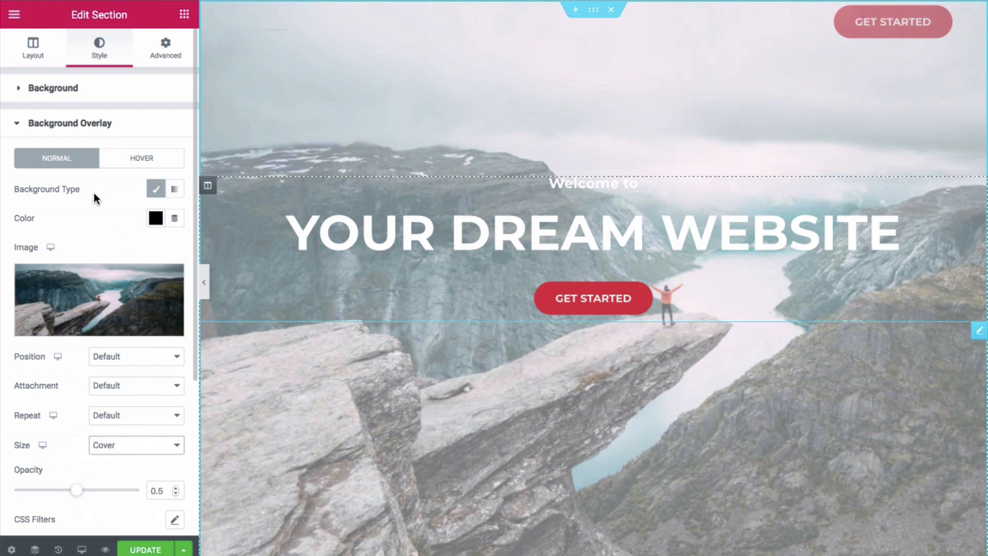
Set the background gradient's first color to red and its second color to light blue #6EC1E4.
{"action": "left_click", "coordinate": [63, 94]}
{"action": "left_click", "coordinate": [63, 93]}
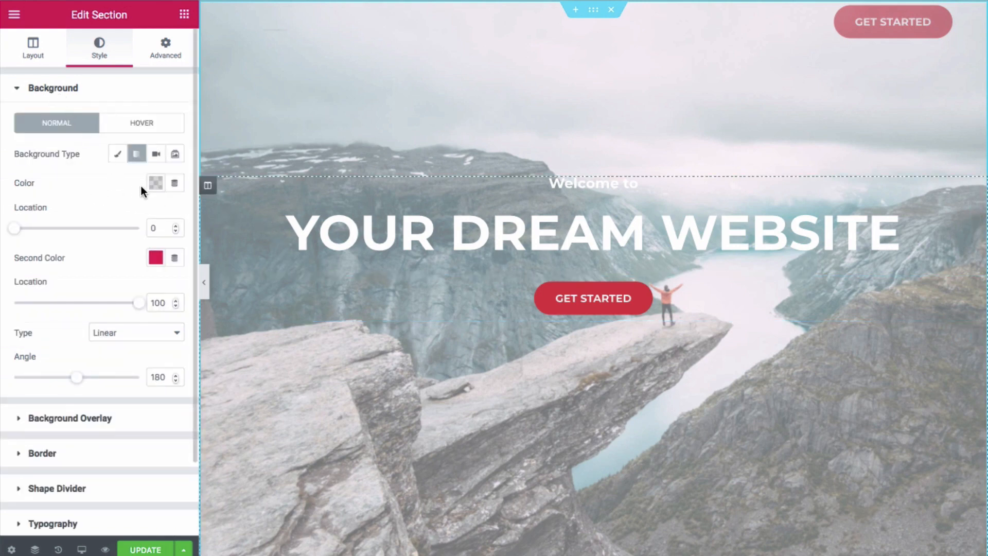
{"action": "left_click", "coordinate": [155, 183]}
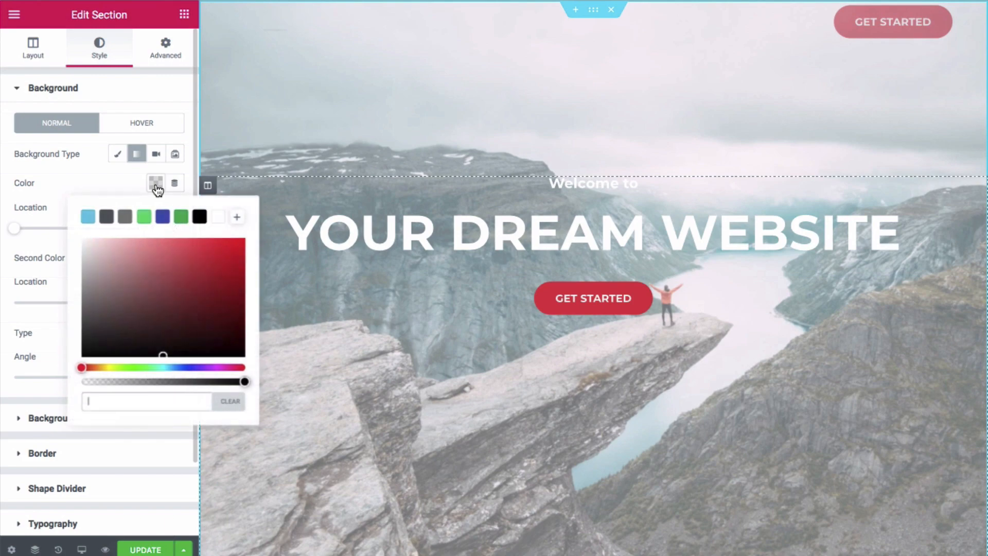
{"action": "left_click", "coordinate": [226, 253]}
{"action": "left_click", "coordinate": [113, 180]}
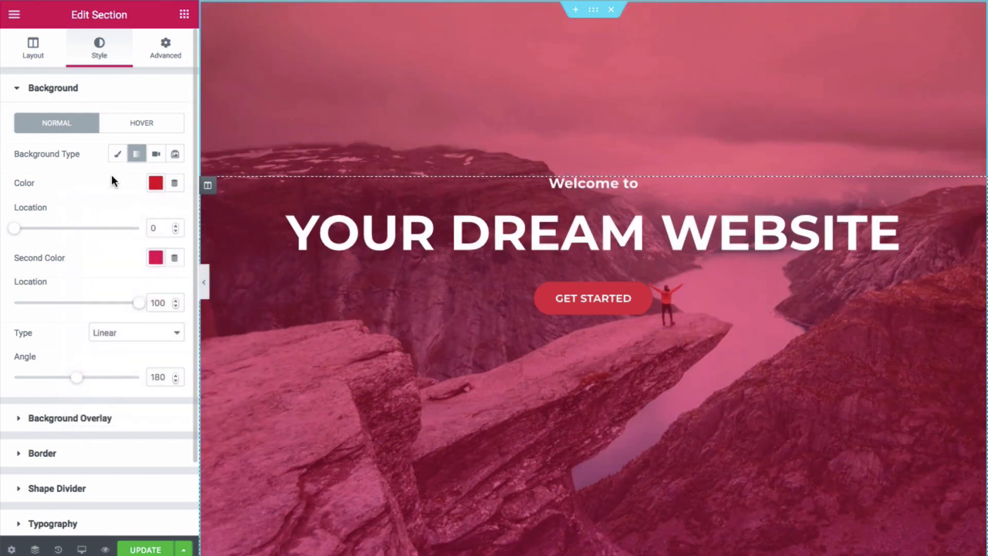
{"action": "left_click", "coordinate": [156, 257]}
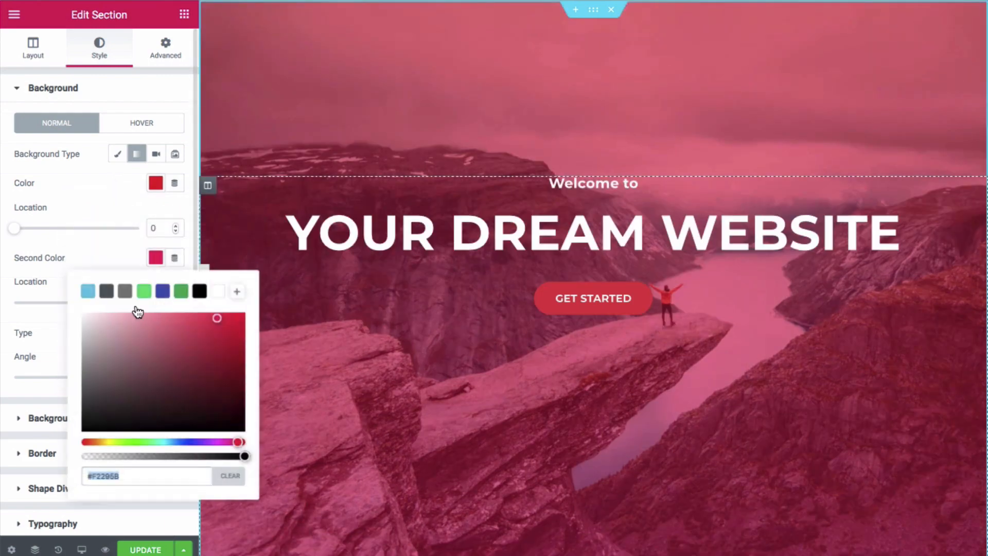
{"action": "left_click", "coordinate": [89, 292]}
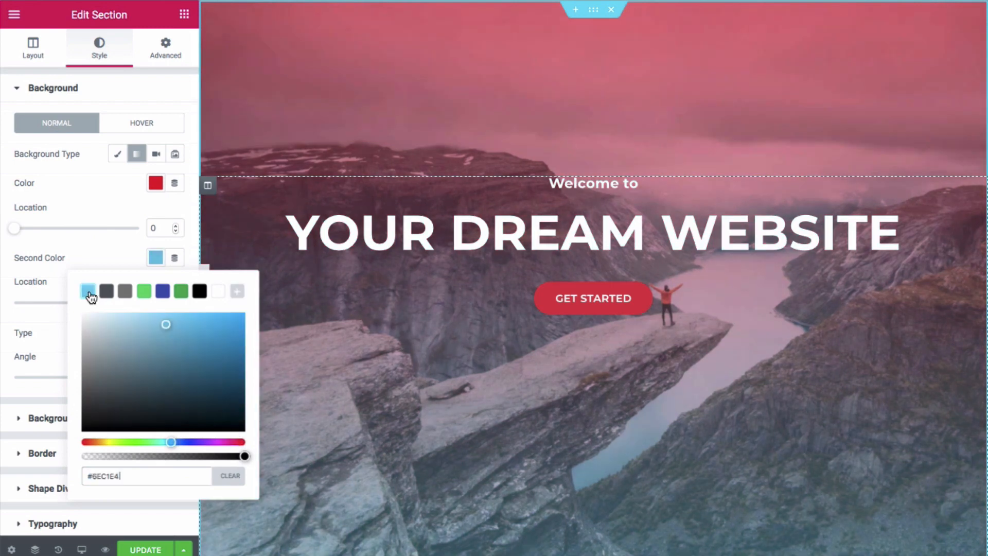
Set the hero background gradient's angle to 60 and preview the full-width page with the editing panel hidden.
{"action": "left_click", "coordinate": [109, 249]}
{"action": "left_click_drag", "start_coordinate": [80, 381], "coordinate": [35, 382]}
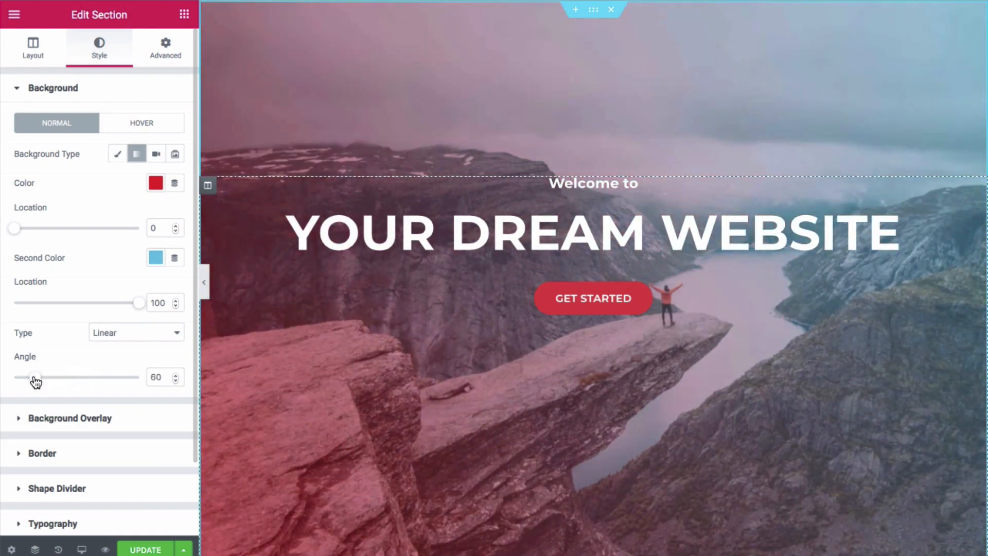
{"action": "left_click", "coordinate": [205, 284]}
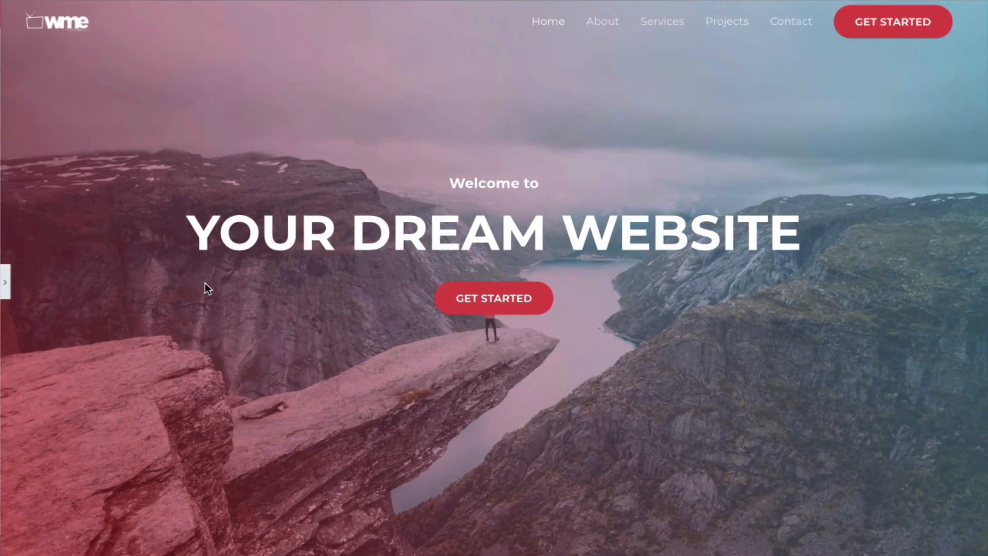
{"action": "scroll", "coordinate": [205, 288], "scroll_direction": "down", "scroll_amount": 5}
{"action": "scroll", "coordinate": [205, 288], "scroll_direction": "up", "scroll_amount": 5}
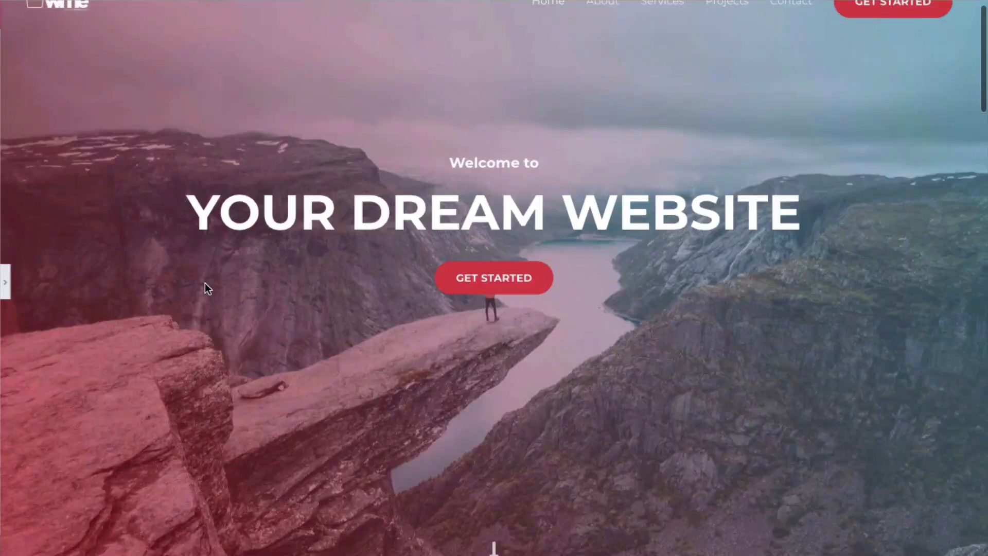
{"action": "left_click", "coordinate": [6, 286]}
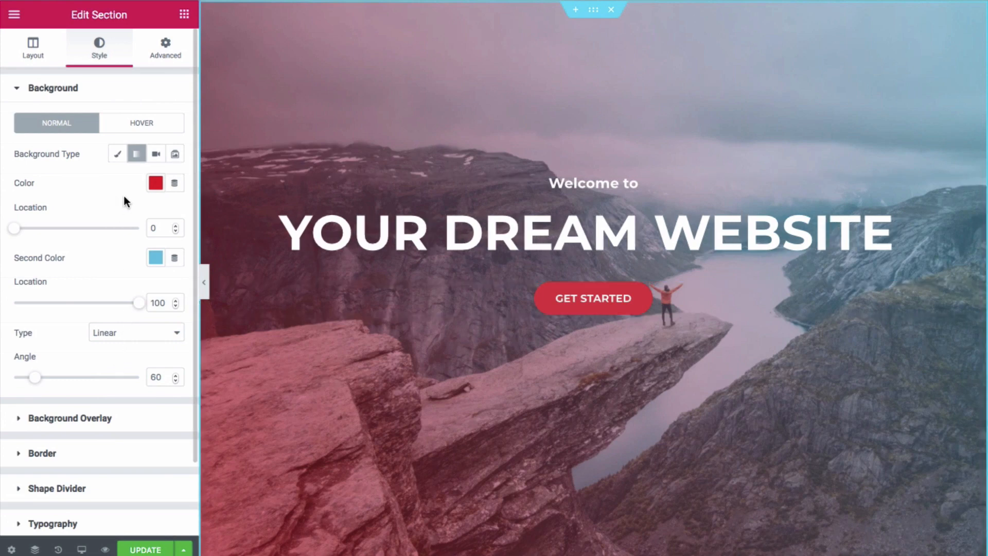
Revert the page to the Editing Started state in the edit history.
{"action": "left_click", "coordinate": [58, 549]}
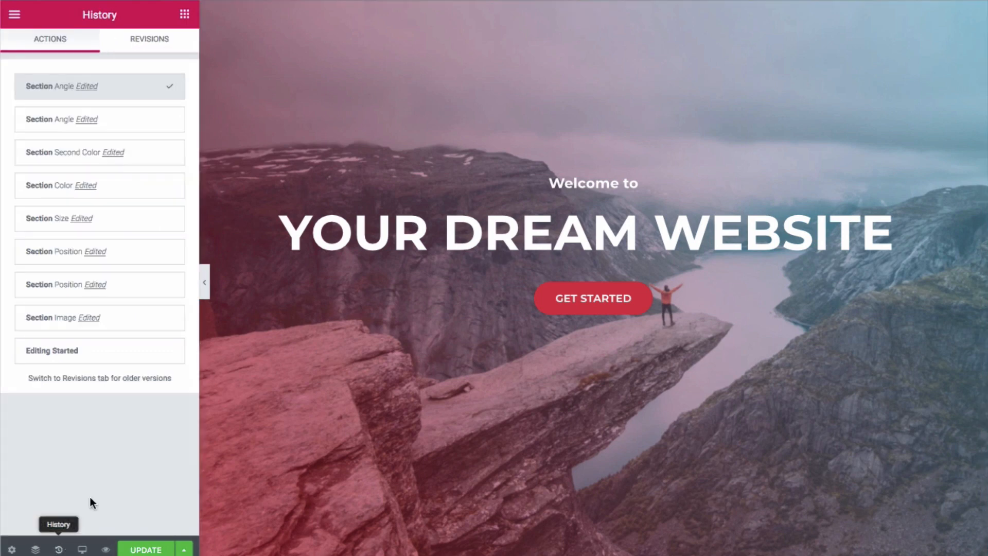
{"action": "left_click", "coordinate": [76, 355]}
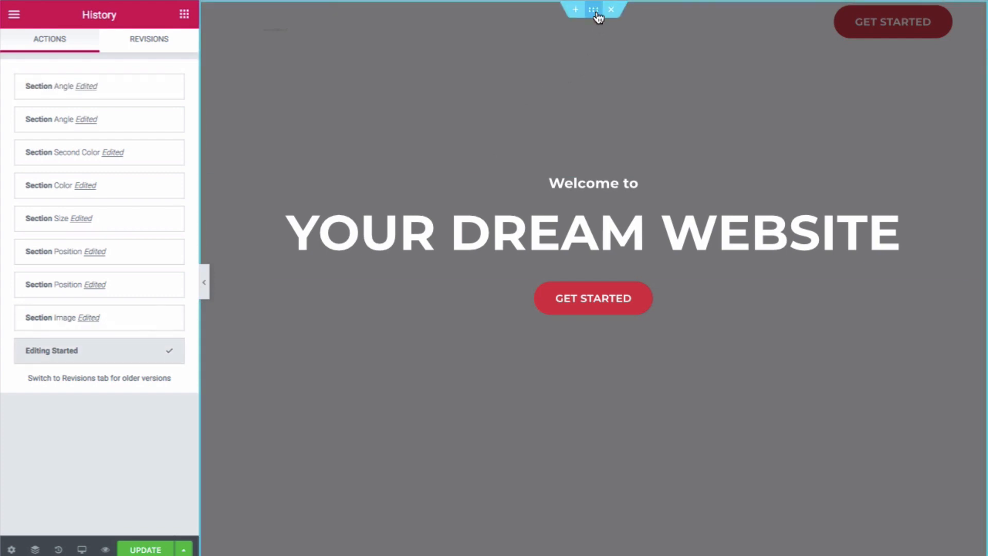
Try the video background type for the hero section and return it to the classic type.
{"action": "left_click", "coordinate": [598, 17]}
{"action": "left_click", "coordinate": [156, 154]}
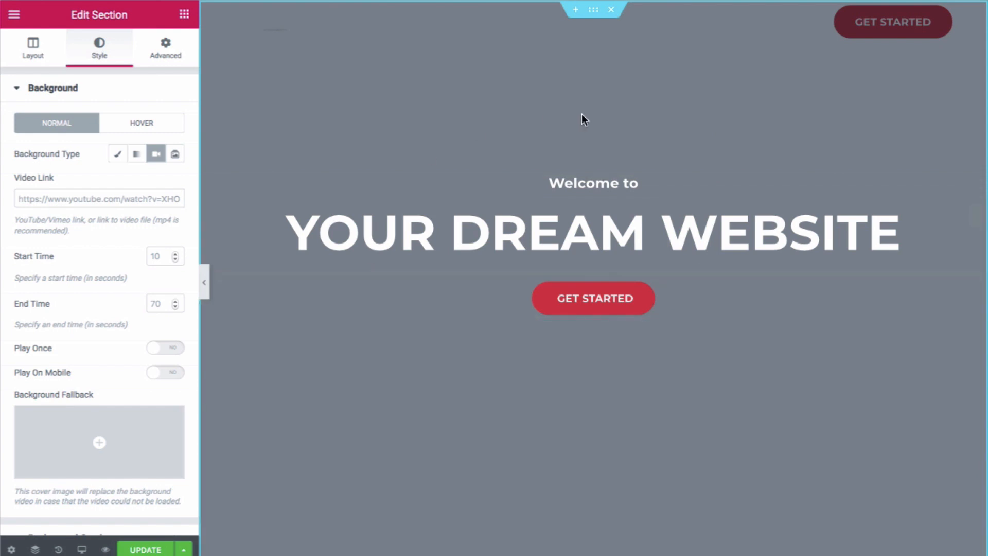
{"action": "left_click", "coordinate": [119, 154]}
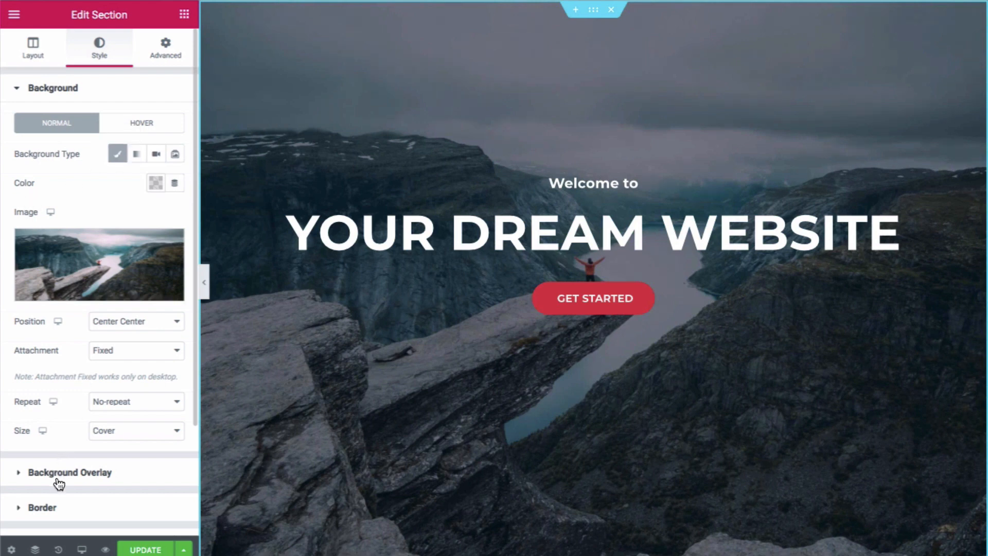
Try blue and green tones for the hero's background overlay, and set its color to black #000000.
{"action": "left_click", "coordinate": [75, 457]}
{"action": "scroll", "coordinate": [78, 456], "scroll_direction": "down", "scroll_amount": 2}
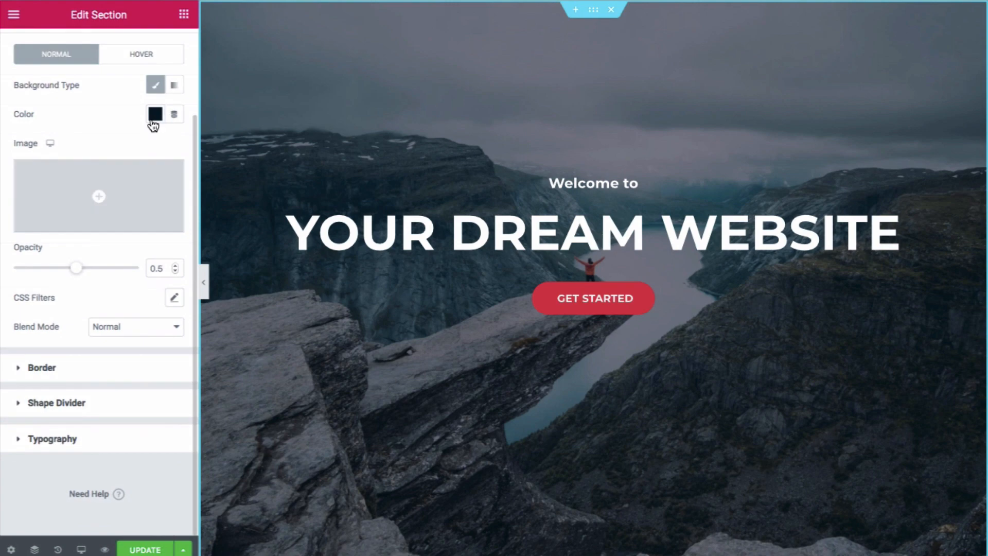
{"action": "left_click", "coordinate": [153, 119]}
{"action": "left_click", "coordinate": [178, 206]}
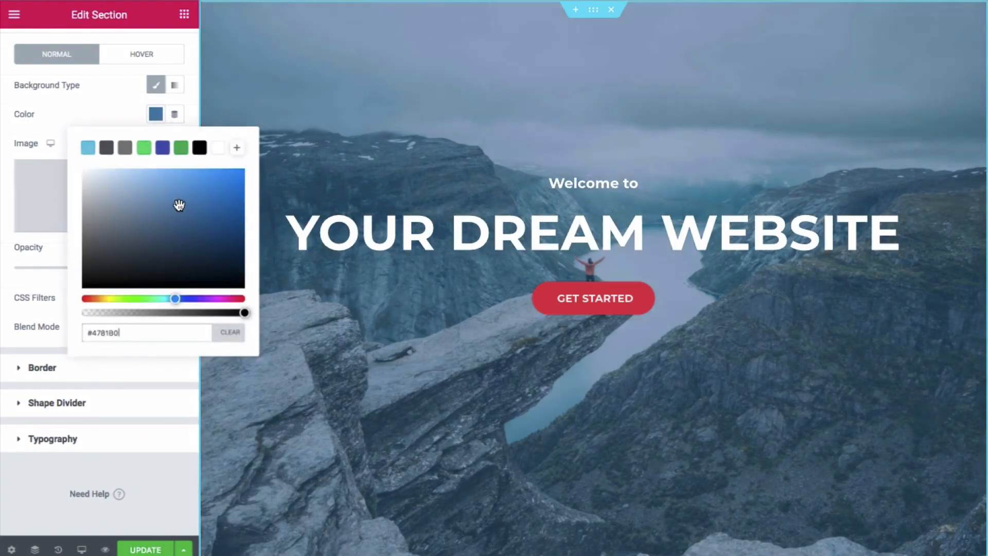
{"action": "mouse_move", "coordinate": [195, 188]}
{"action": "left_mouse_down"}
{"action": "mouse_move", "coordinate": [214, 185]}
{"action": "mouse_move", "coordinate": [143, 207]}
{"action": "mouse_move", "coordinate": [145, 254]}
{"action": "mouse_move", "coordinate": [140, 171]}
{"action": "mouse_move", "coordinate": [144, 194]}
{"action": "mouse_move", "coordinate": [225, 193]}
{"action": "left_mouse_up"}
{"action": "left_click", "coordinate": [182, 151]}
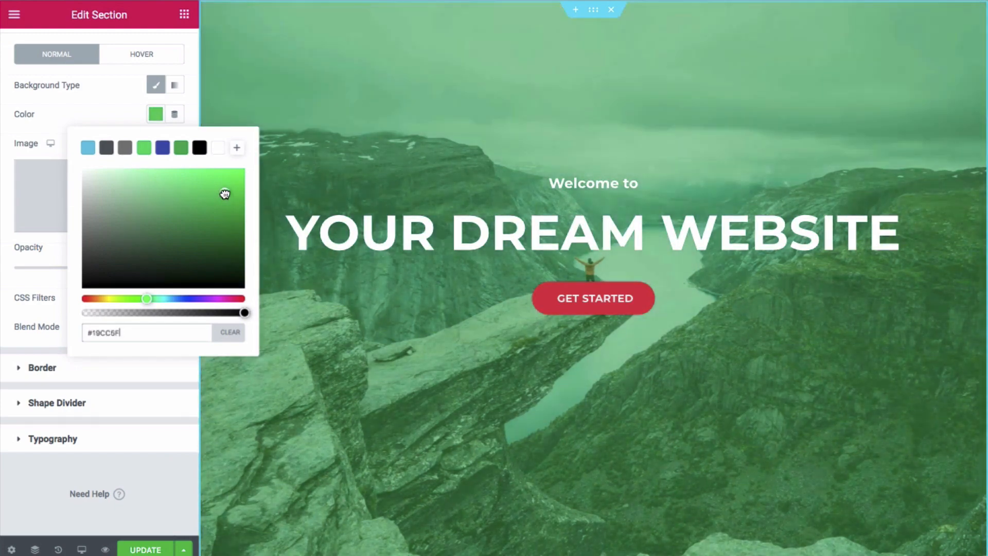
{"action": "left_click", "coordinate": [200, 149]}
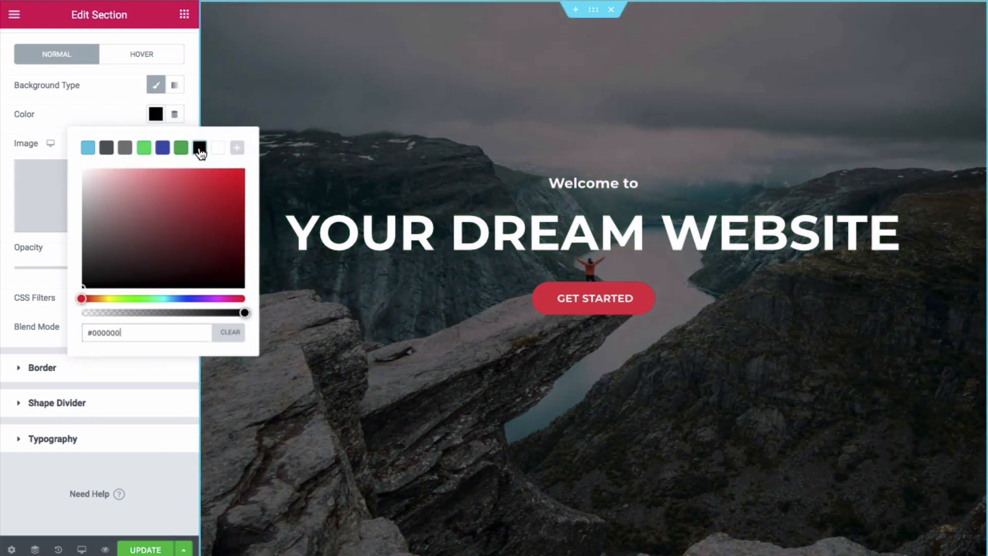
{"action": "scroll", "coordinate": [30, 361], "scroll_direction": "up", "scroll_amount": 3}
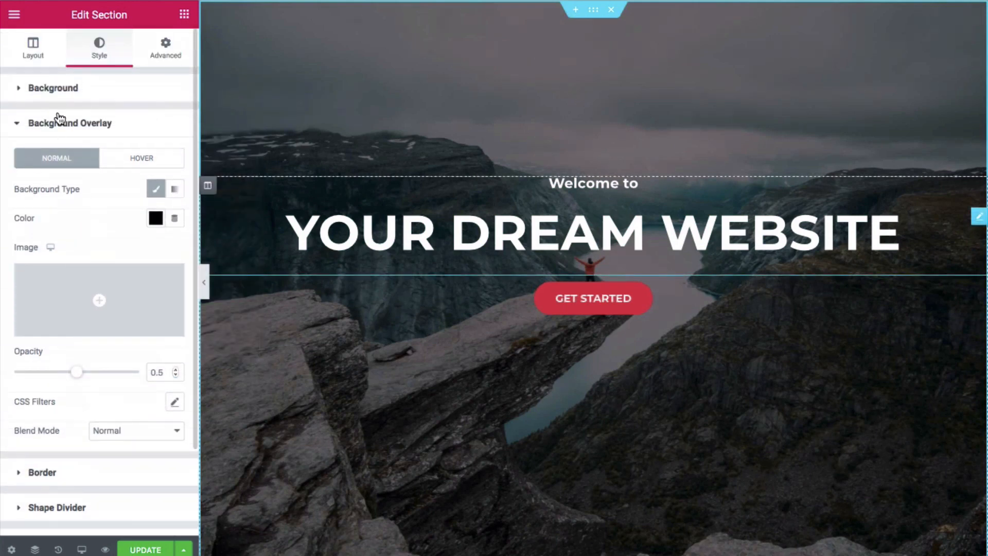
Examine how the hero's background image behaves with Fixed attachment while the page moves.
{"action": "left_click", "coordinate": [53, 88]}
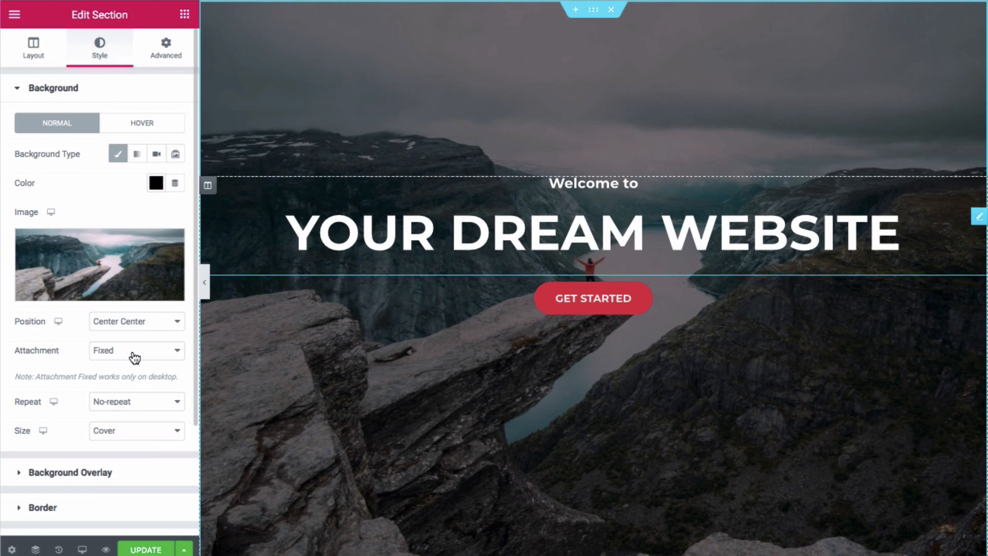
{"action": "scroll", "coordinate": [359, 271], "scroll_direction": "down", "scroll_amount": 3}
{"action": "scroll", "coordinate": [360, 271], "scroll_direction": "up", "scroll_amount": 3}
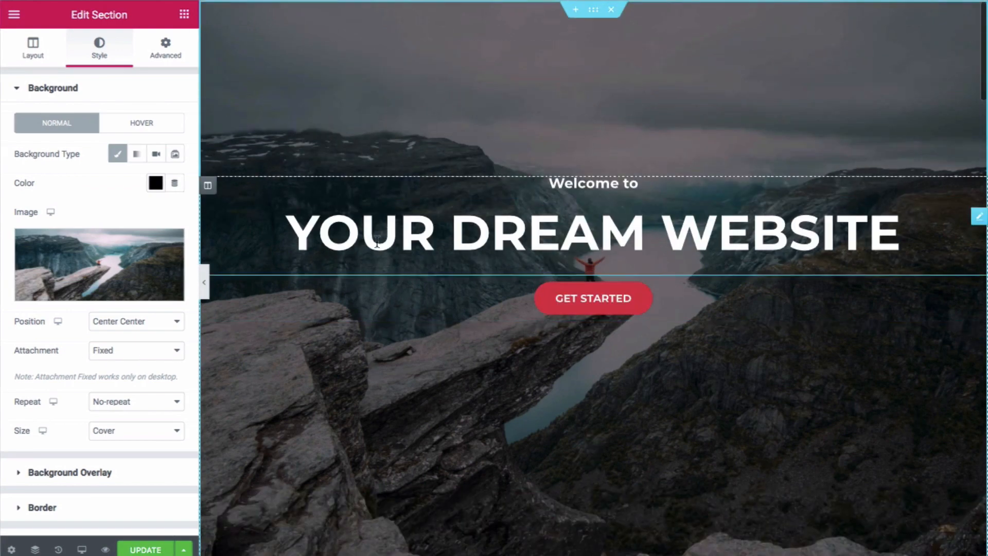
{"action": "scroll", "coordinate": [474, 98], "scroll_direction": "down", "scroll_amount": 5}
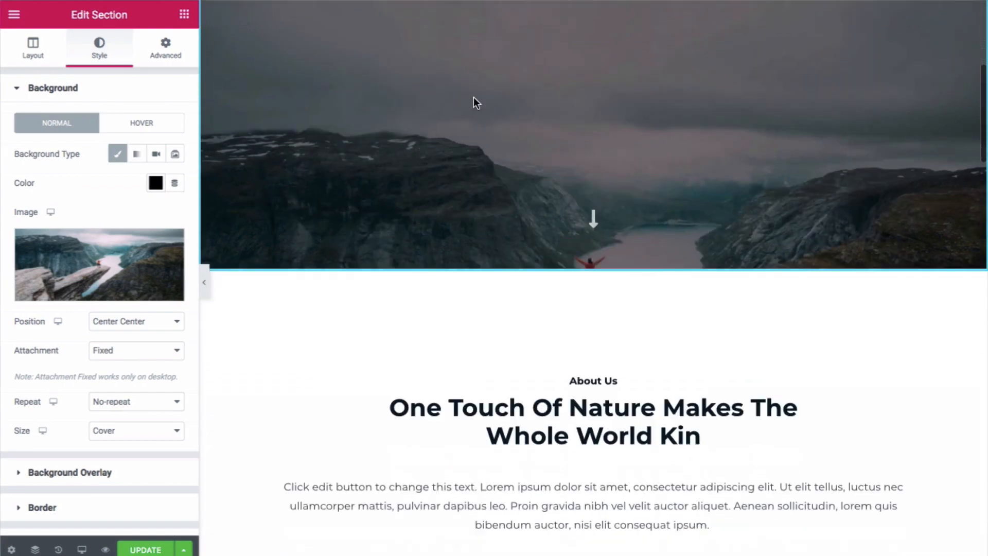
{"action": "scroll", "coordinate": [474, 99], "scroll_direction": "up", "scroll_amount": 4}
{"action": "scroll", "coordinate": [474, 99], "scroll_direction": "up", "scroll_amount": 1}
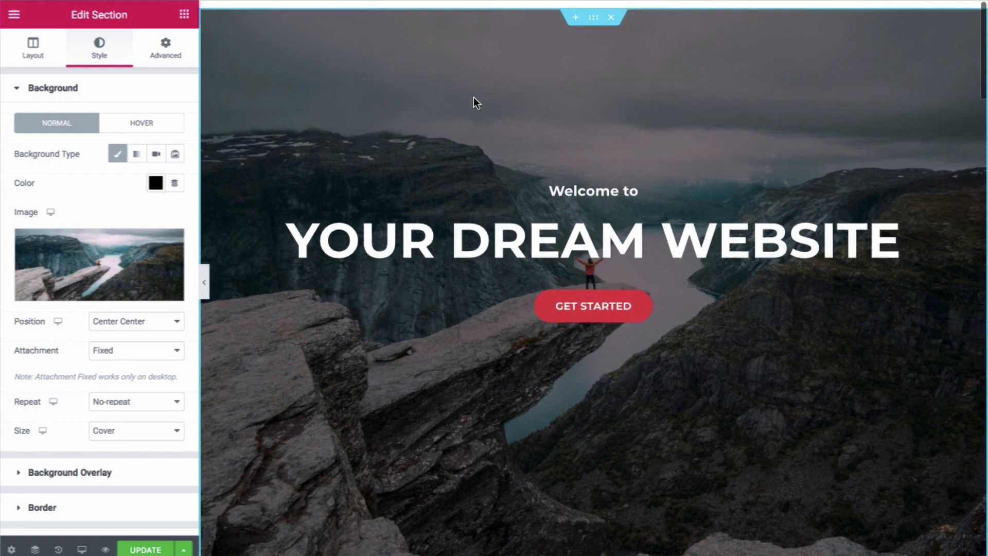
Try Scroll attachment for the hero's background image and check its effect against the About Us section.
{"action": "left_click", "coordinate": [130, 353]}
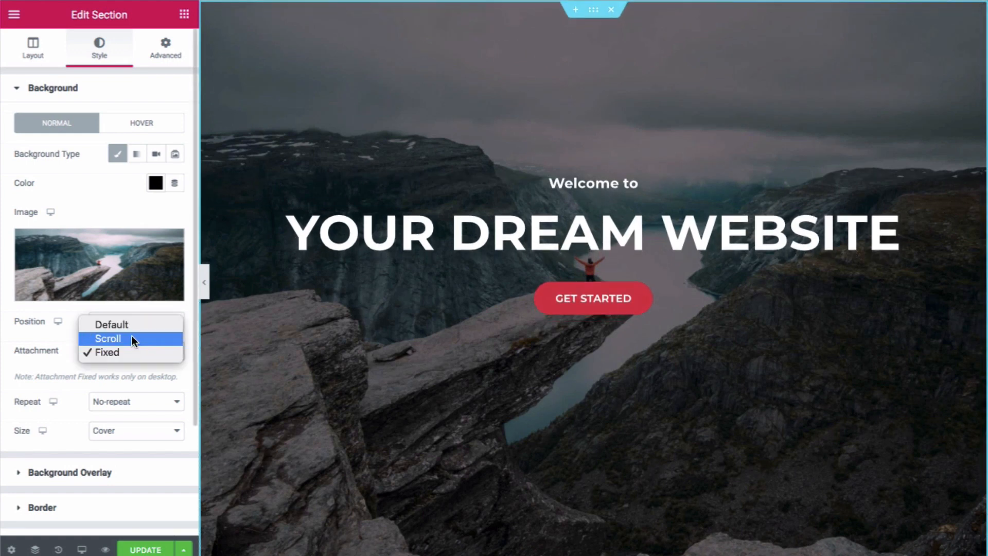
{"action": "left_click", "coordinate": [131, 338]}
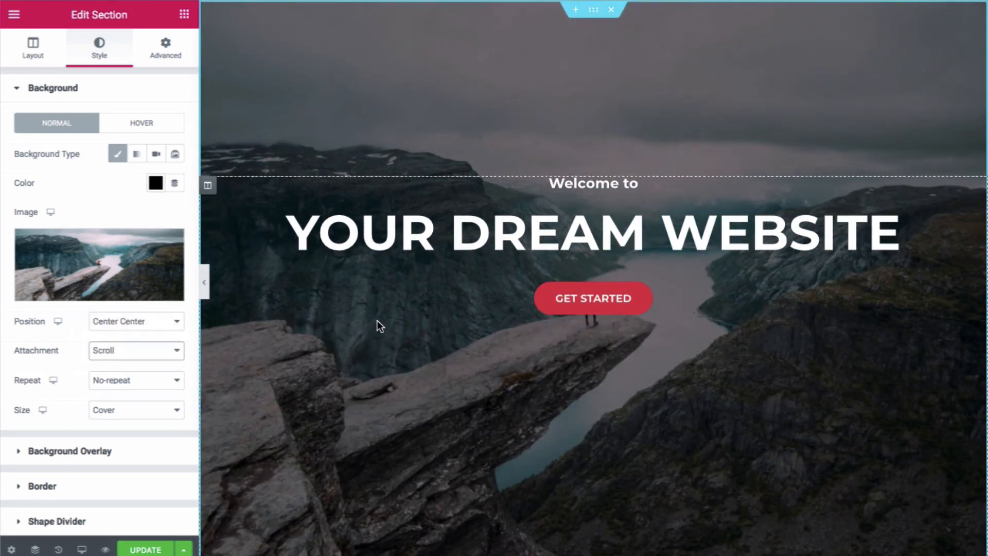
{"action": "scroll", "coordinate": [378, 323], "scroll_direction": "down", "scroll_amount": 2}
{"action": "scroll", "coordinate": [377, 321], "scroll_direction": "up", "scroll_amount": 2}
{"action": "scroll", "coordinate": [378, 321], "scroll_direction": "down", "scroll_amount": 8}
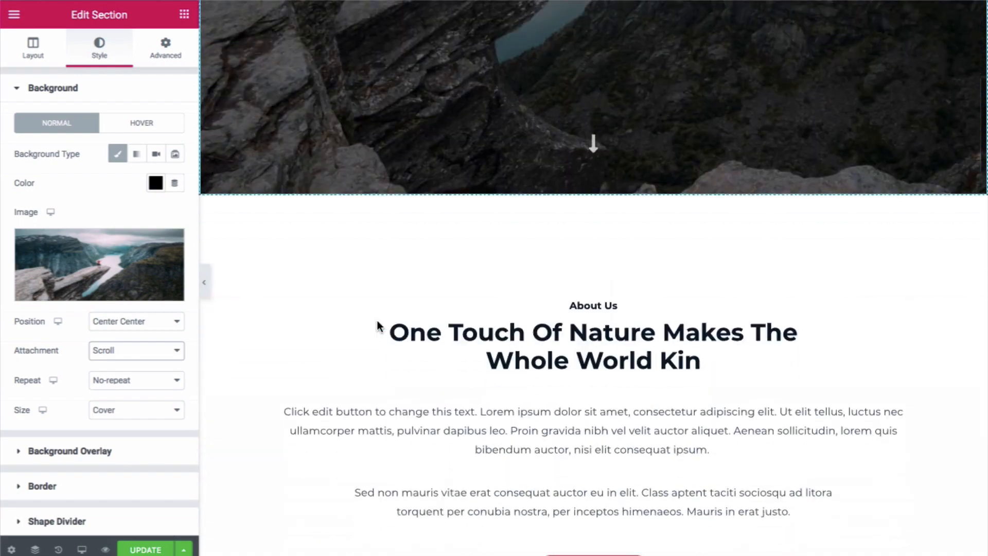
{"action": "scroll", "coordinate": [377, 321], "scroll_direction": "up", "scroll_amount": 6}
{"action": "scroll", "coordinate": [377, 320], "scroll_direction": "down", "scroll_amount": 10}
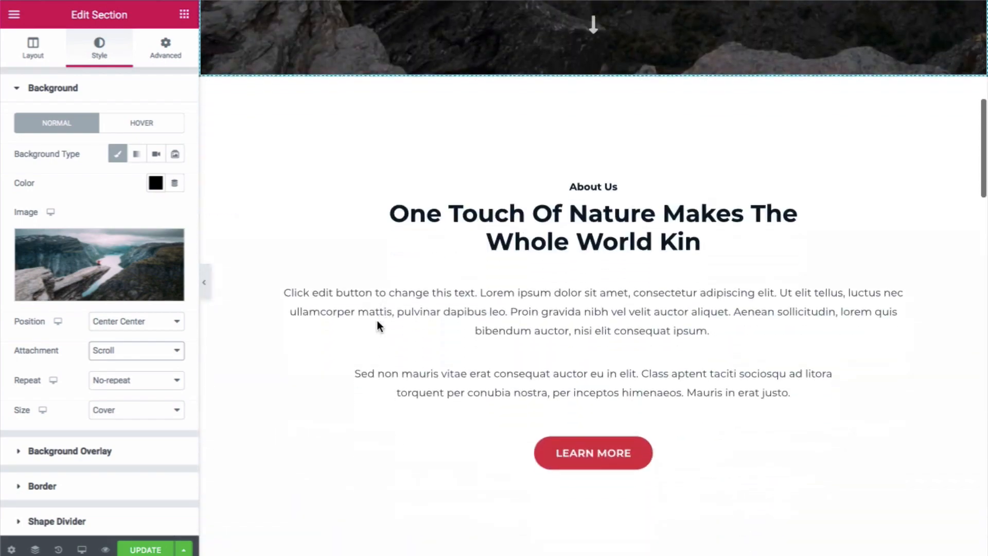
{"action": "scroll", "coordinate": [378, 320], "scroll_direction": "up", "scroll_amount": 6}
{"action": "scroll", "coordinate": [378, 320], "scroll_direction": "up", "scroll_amount": 4}
Set the hero background image's attachment back to Fixed and check its effect on the page.
{"action": "left_click", "coordinate": [164, 350]}
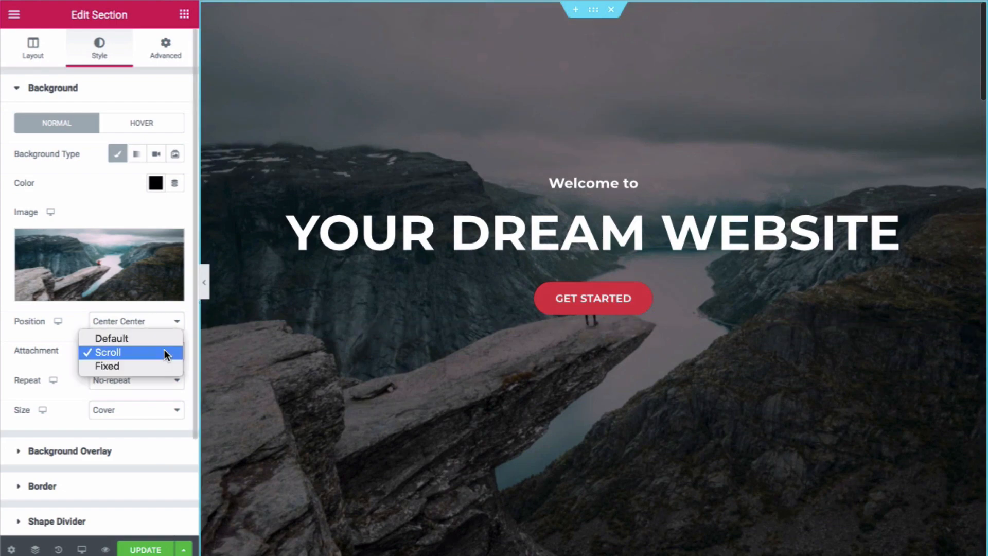
{"action": "left_click", "coordinate": [153, 364]}
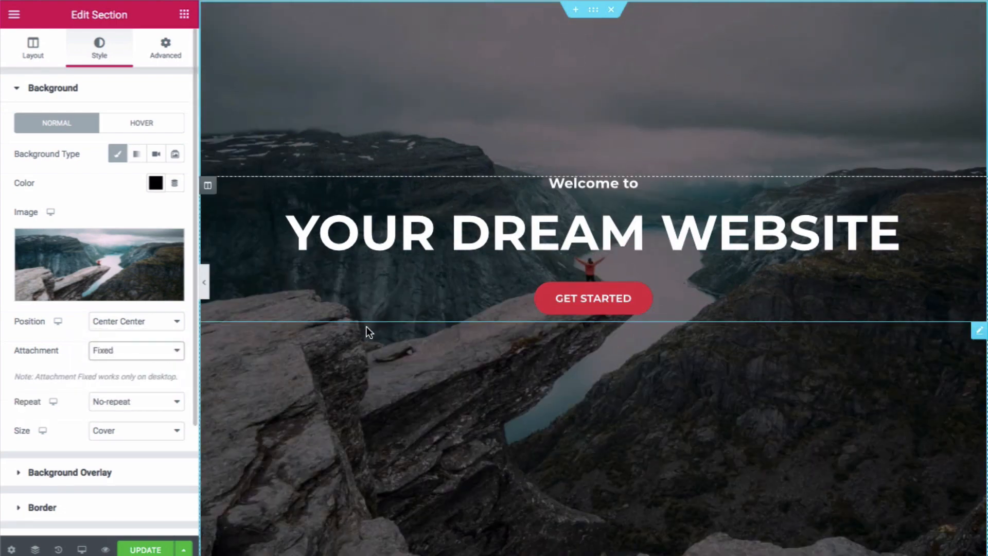
{"action": "scroll", "coordinate": [382, 322], "scroll_direction": "down", "scroll_amount": 2}
{"action": "scroll", "coordinate": [382, 323], "scroll_direction": "down", "scroll_amount": 4}
{"action": "scroll", "coordinate": [382, 322], "scroll_direction": "up", "scroll_amount": 5}
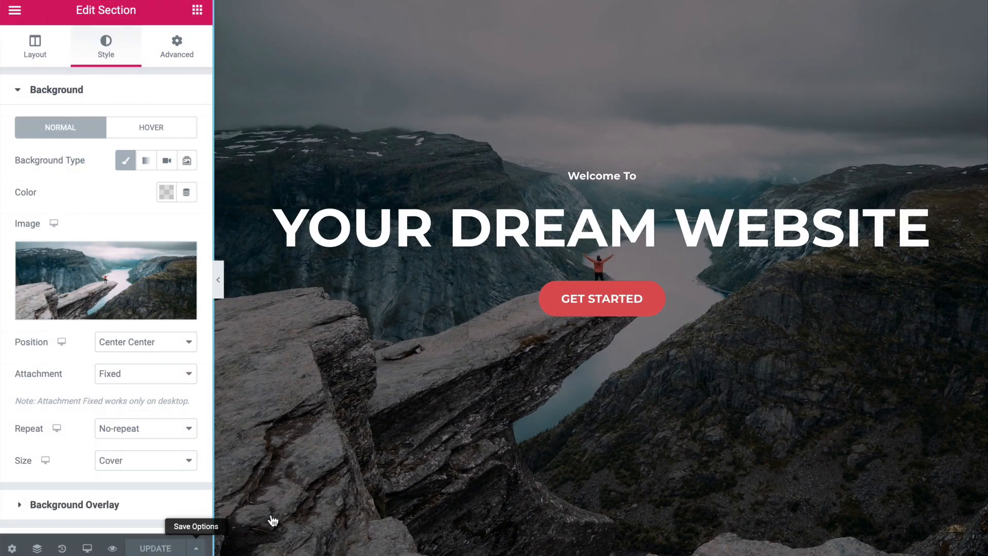
Review the homepage sections below the hero, from About Us through Services to the Projects photos.
{"action": "scroll", "coordinate": [477, 290], "scroll_direction": "down", "scroll_amount": 5}
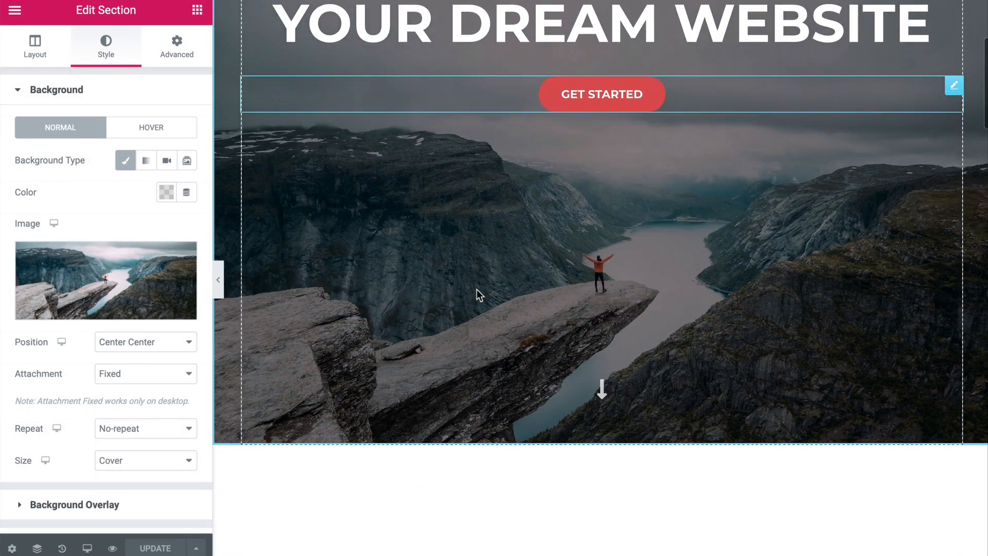
{"action": "scroll", "coordinate": [542, 293], "scroll_direction": "down", "scroll_amount": 10}
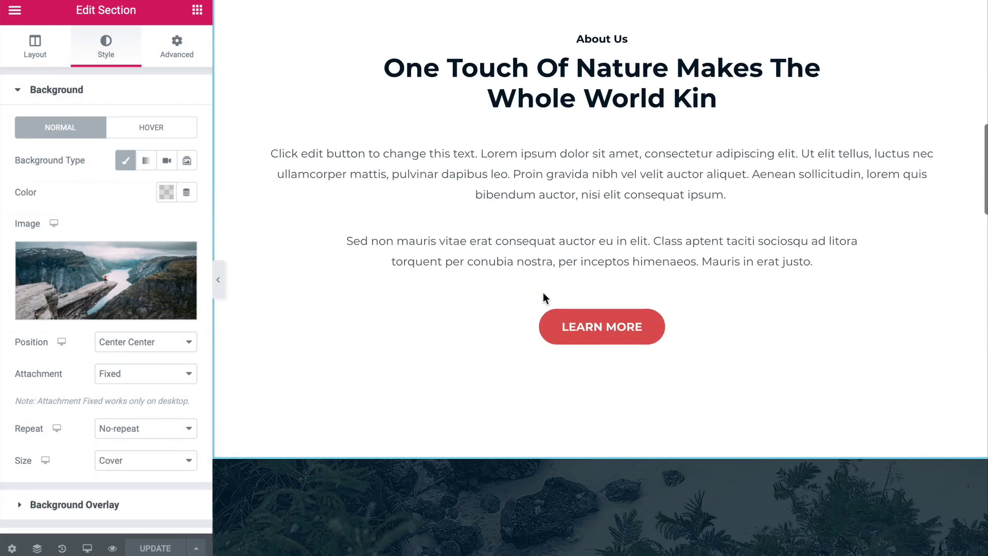
{"action": "scroll", "coordinate": [542, 293], "scroll_direction": "down", "scroll_amount": 12}
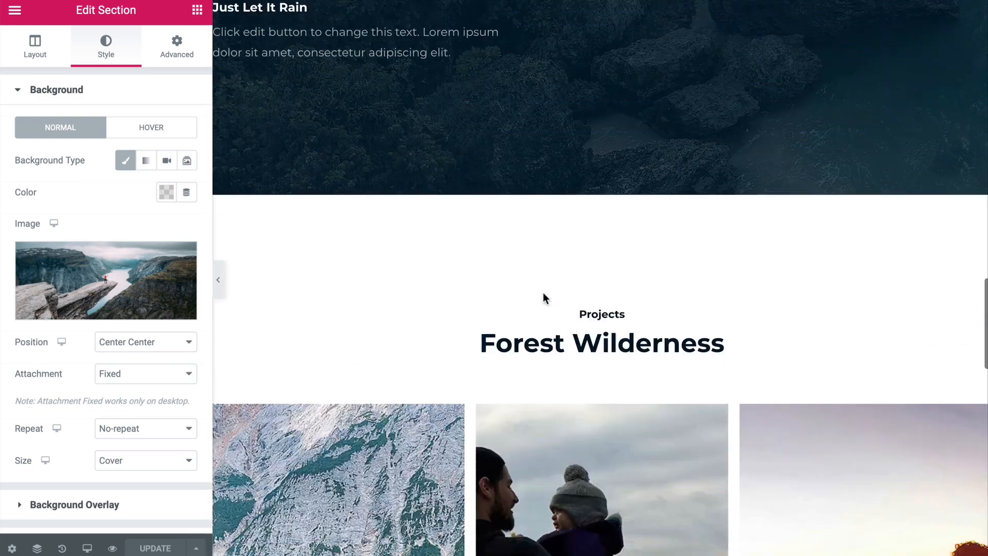
{"action": "scroll", "coordinate": [542, 292], "scroll_direction": "down", "scroll_amount": 4}
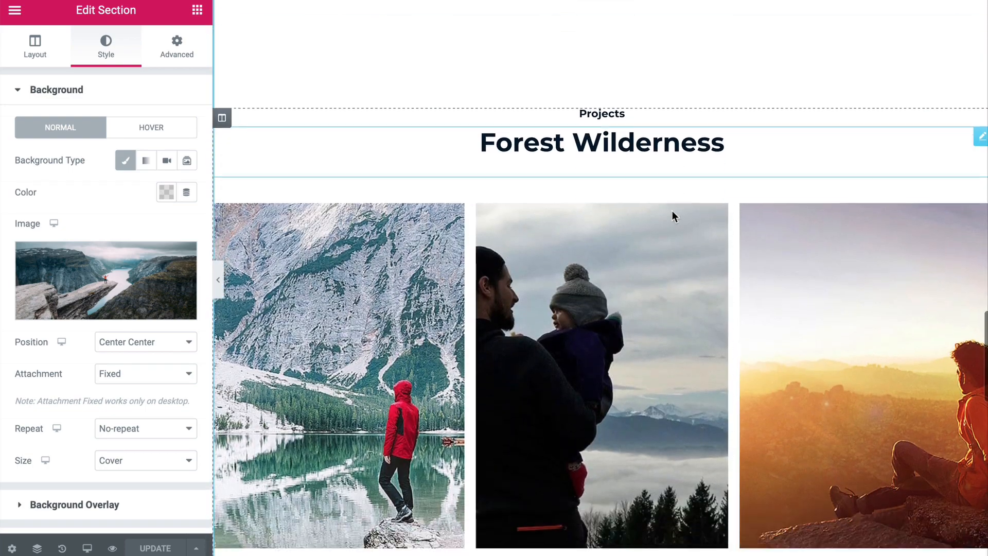
{"action": "scroll", "coordinate": [672, 211], "scroll_direction": "down", "scroll_amount": 4}
{"action": "scroll", "coordinate": [672, 212], "scroll_direction": "up", "scroll_amount": 12}
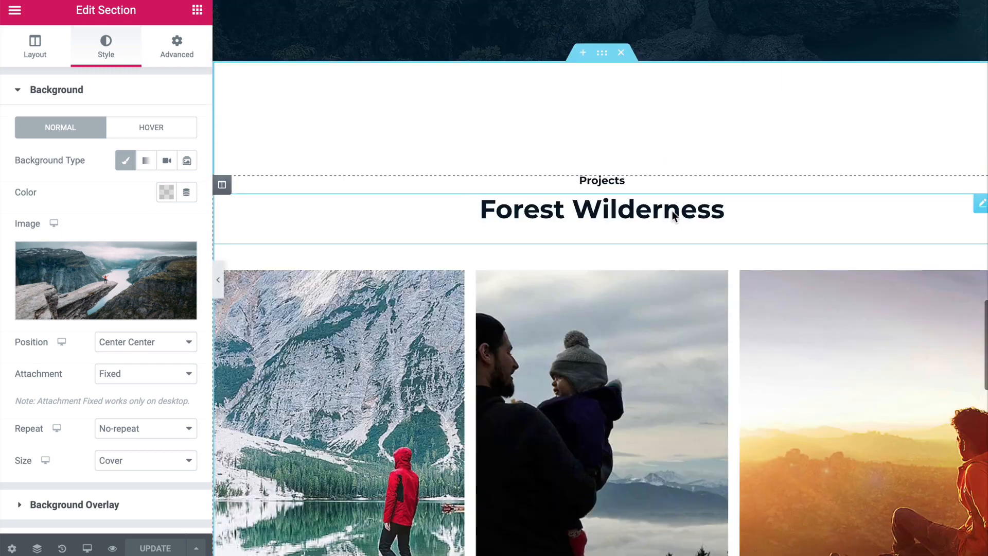
{"action": "scroll", "coordinate": [672, 211], "scroll_direction": "up", "scroll_amount": 15}
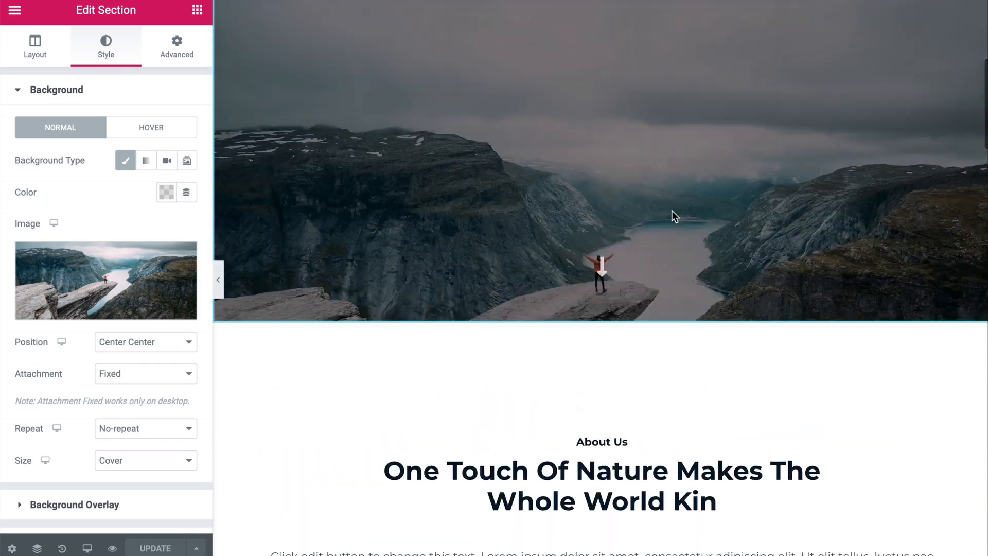
Delete the homepage sections below the hero, including About Us, Services and Projects, and check the remaining page.
{"action": "scroll", "coordinate": [609, 487], "scroll_direction": "down", "scroll_amount": 5}
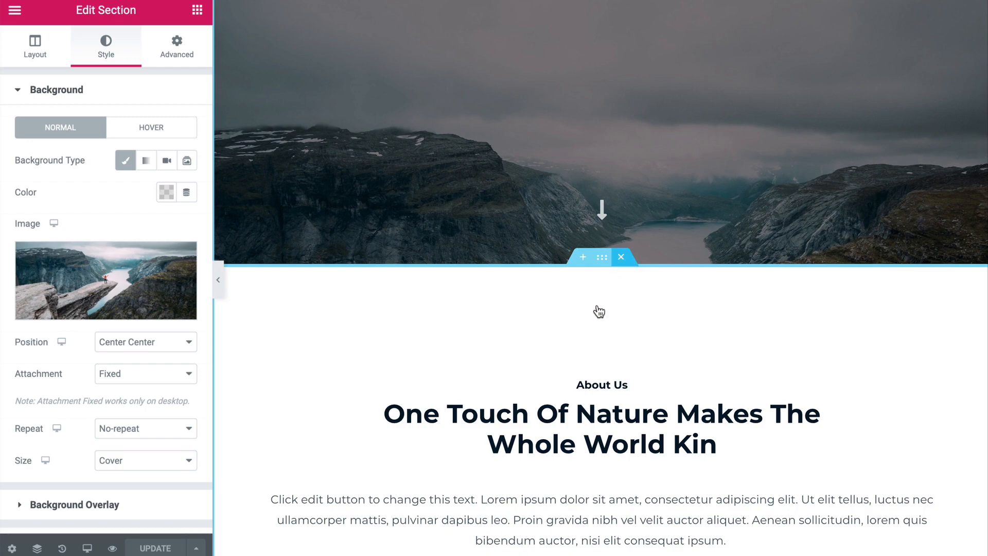
{"action": "scroll", "coordinate": [597, 329], "scroll_direction": "down", "scroll_amount": 5}
{"action": "scroll", "coordinate": [600, 309], "scroll_direction": "up", "scroll_amount": 4}
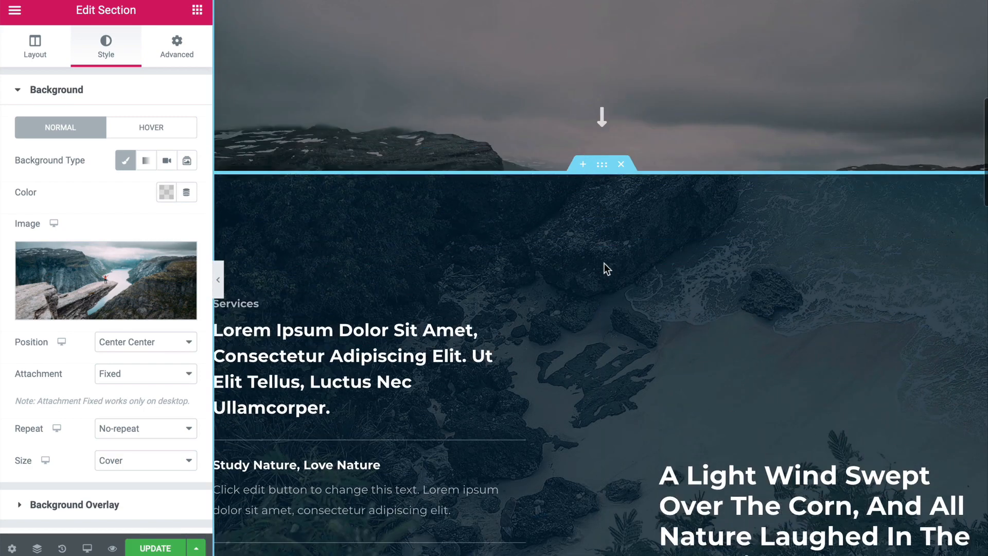
{"action": "left_click", "coordinate": [621, 221]}
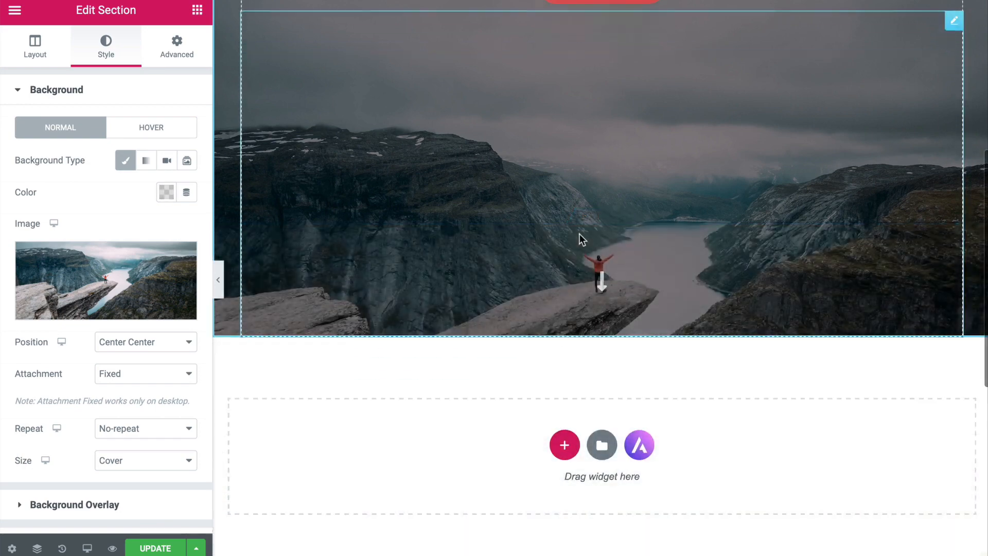
{"action": "scroll", "coordinate": [579, 234], "scroll_direction": "down", "scroll_amount": 5}
{"action": "scroll", "coordinate": [579, 234], "scroll_direction": "up", "scroll_amount": 10}
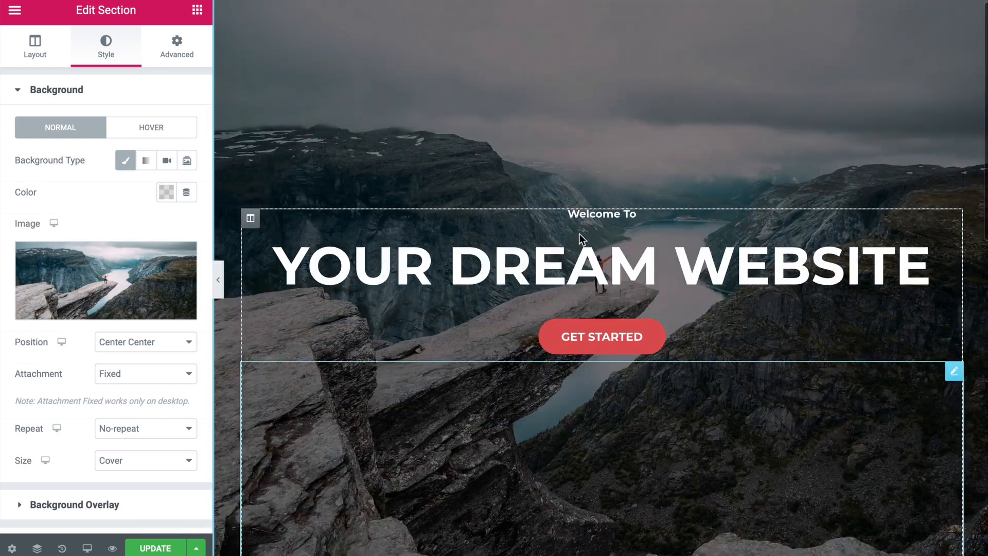
{"action": "scroll", "coordinate": [580, 233], "scroll_direction": "down", "scroll_amount": 1}
{"action": "scroll", "coordinate": [580, 234], "scroll_direction": "down", "scroll_amount": 2}
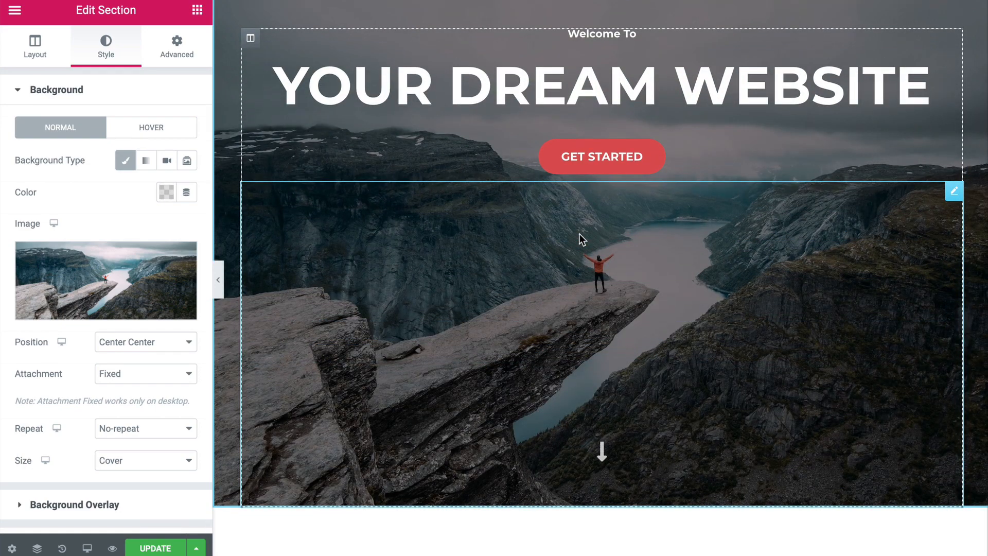
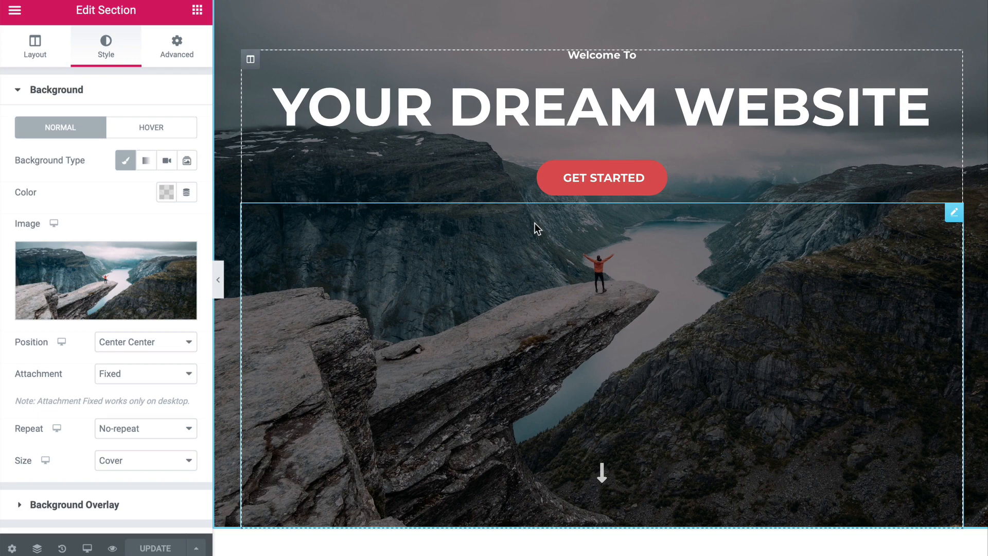
Restore the homepage from the May 22 @ 18:05 revision and check the sections from About Us to Projects.
{"action": "left_click", "coordinate": [62, 549]}
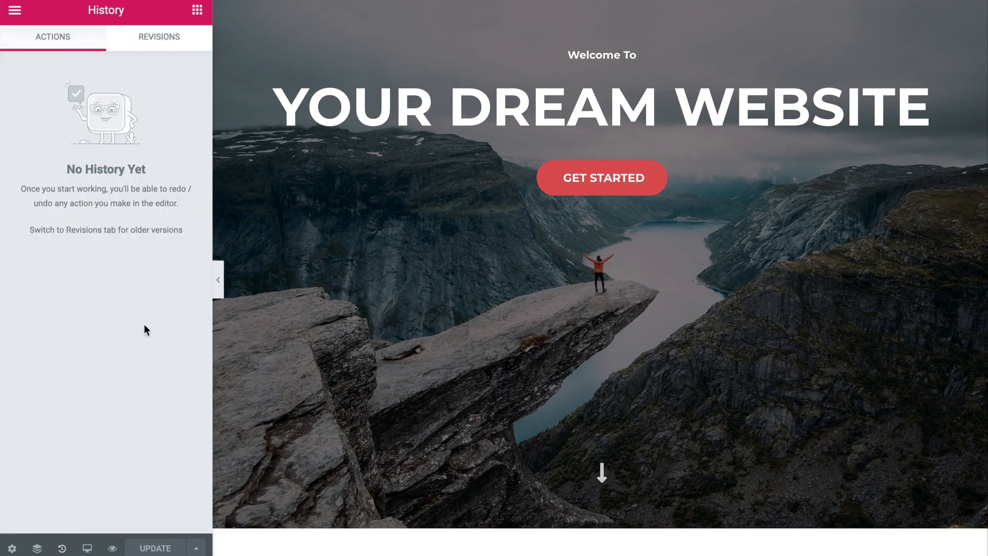
{"action": "left_click", "coordinate": [154, 51]}
{"action": "left_click", "coordinate": [110, 212]}
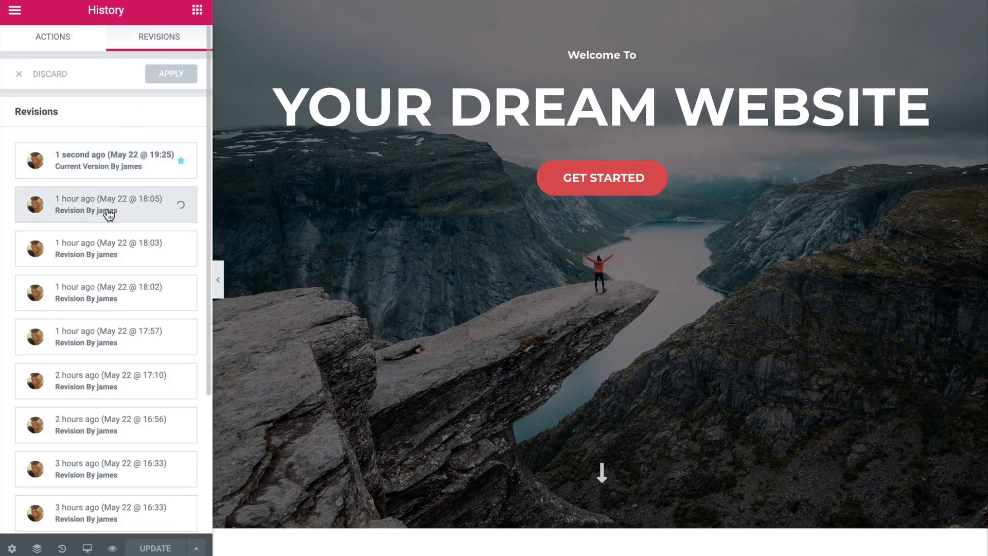
{"action": "scroll", "coordinate": [445, 247], "scroll_direction": "down", "scroll_amount": 10}
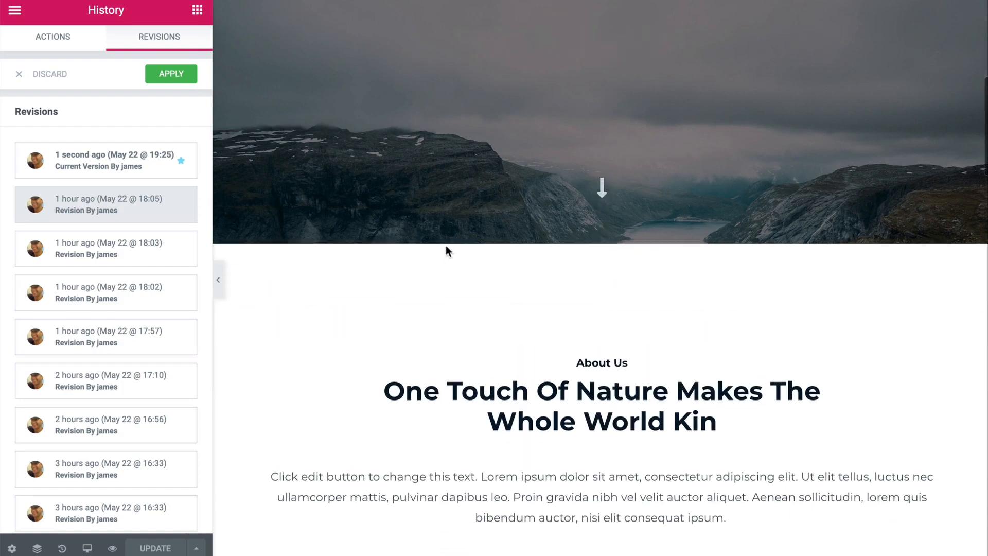
{"action": "scroll", "coordinate": [446, 246], "scroll_direction": "down", "scroll_amount": 15}
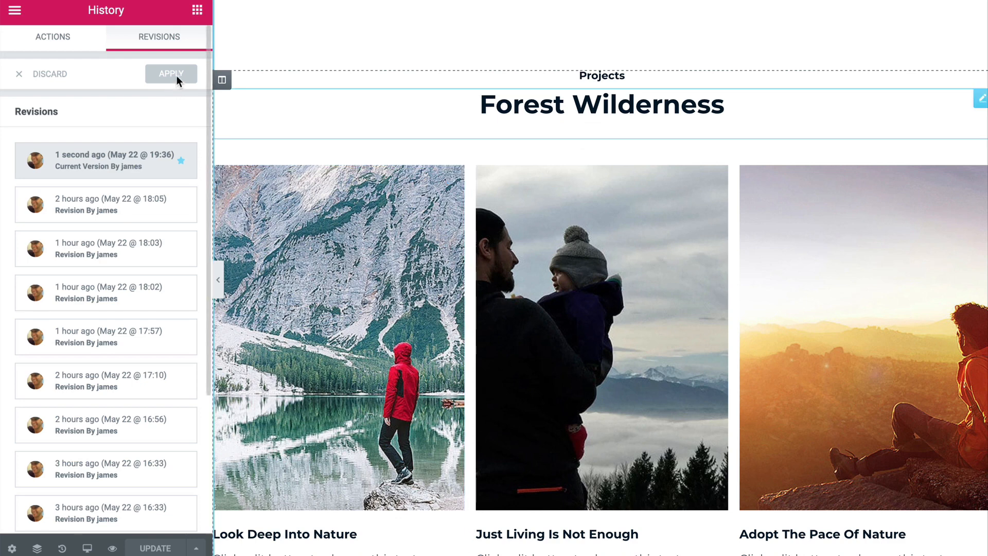
{"action": "scroll", "coordinate": [177, 75], "scroll_direction": "down", "scroll_amount": 5}
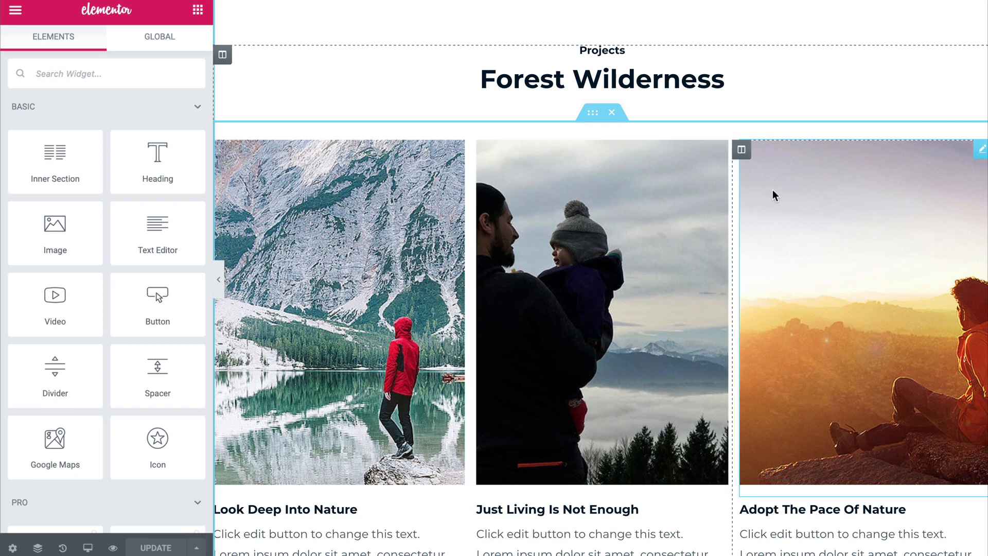
Examine the first Projects photo's content and style settings, and the page from the Projects photos down to the footer.
{"action": "left_click", "coordinate": [455, 151]}
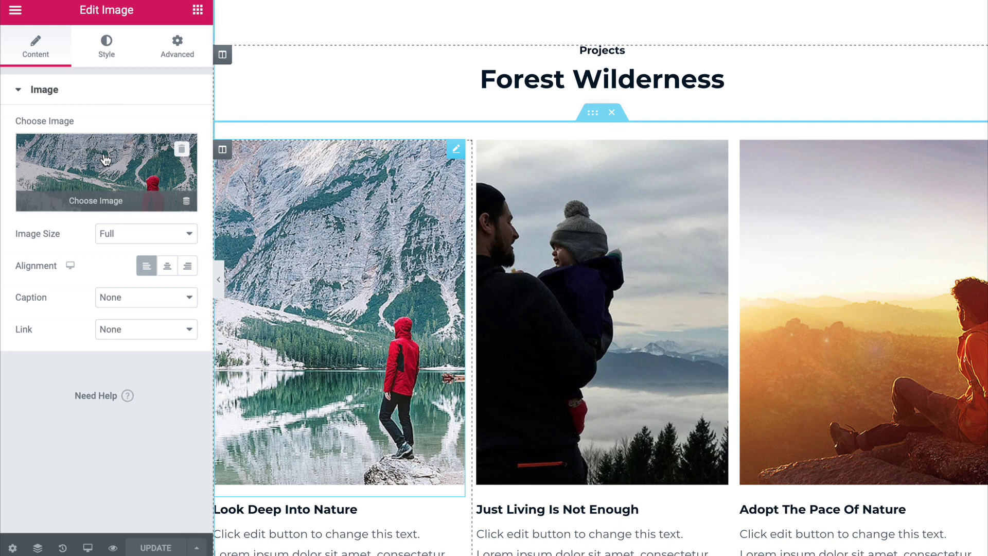
{"action": "left_click", "coordinate": [105, 56]}
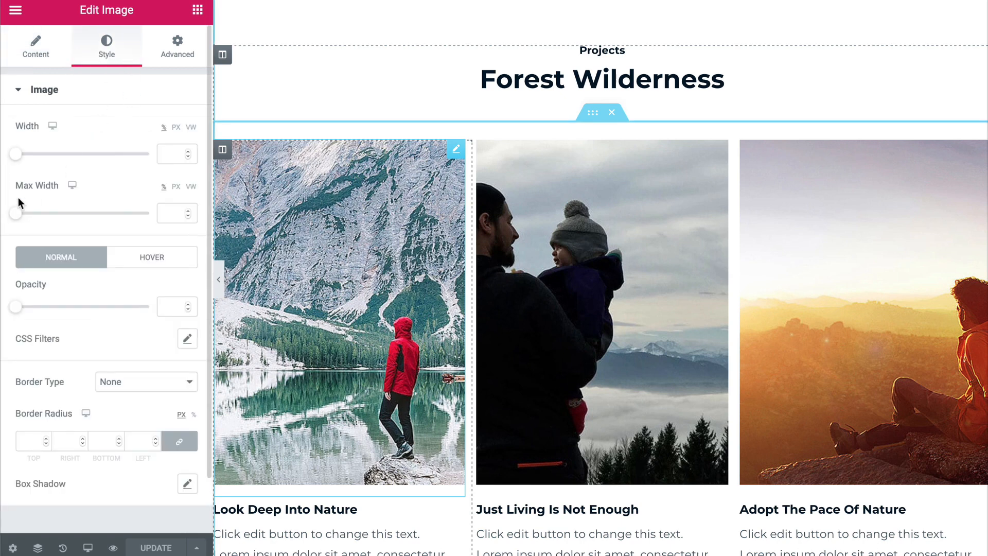
{"action": "left_click", "coordinate": [51, 56]}
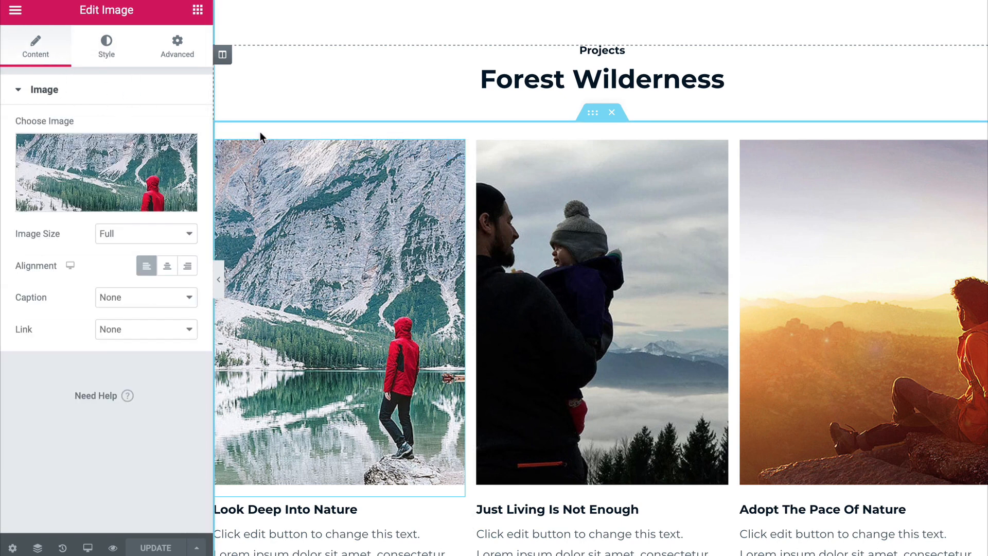
{"action": "scroll", "coordinate": [394, 309], "scroll_direction": "down", "scroll_amount": 2}
{"action": "scroll", "coordinate": [394, 309], "scroll_direction": "down", "scroll_amount": 7}
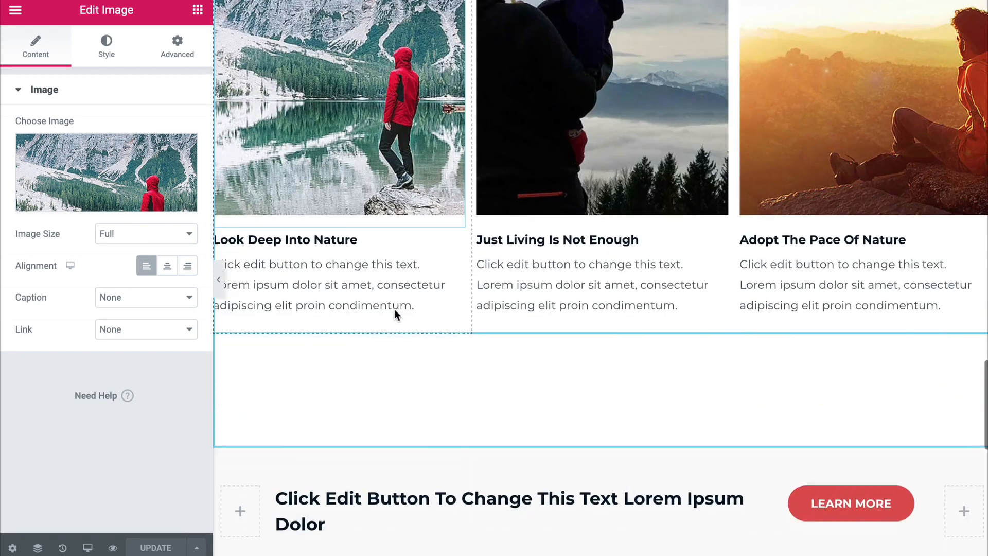
{"action": "scroll", "coordinate": [401, 307], "scroll_direction": "up", "scroll_amount": 2}
{"action": "scroll", "coordinate": [401, 307], "scroll_direction": "up", "scroll_amount": 10}
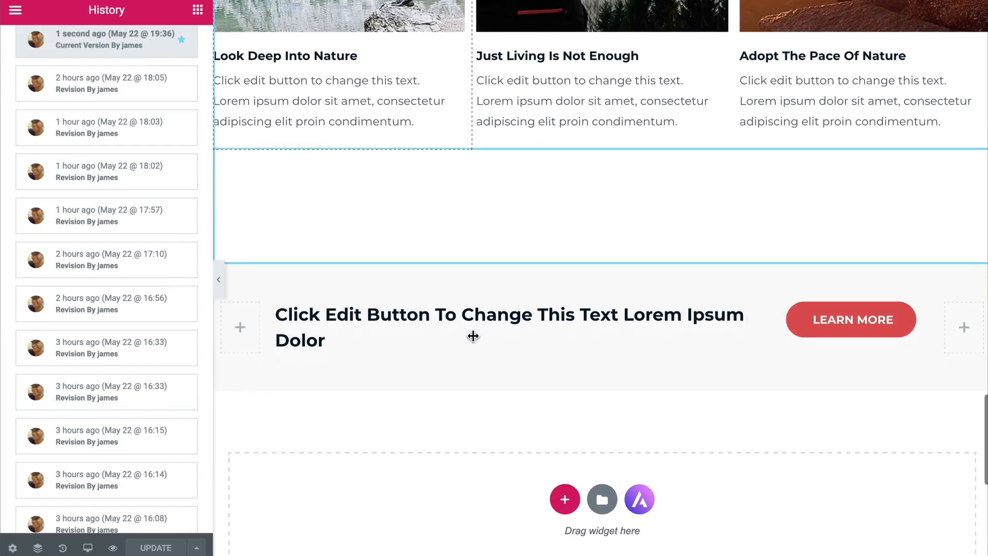
{"action": "scroll", "coordinate": [472, 335], "scroll_direction": "down", "scroll_amount": 5}
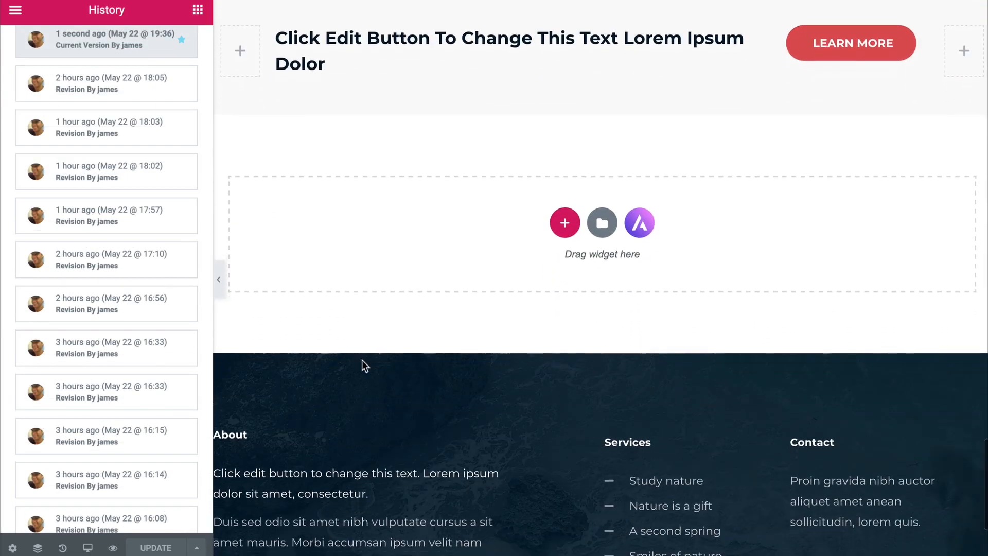
{"action": "scroll", "coordinate": [530, 376], "scroll_direction": "down", "scroll_amount": 3}
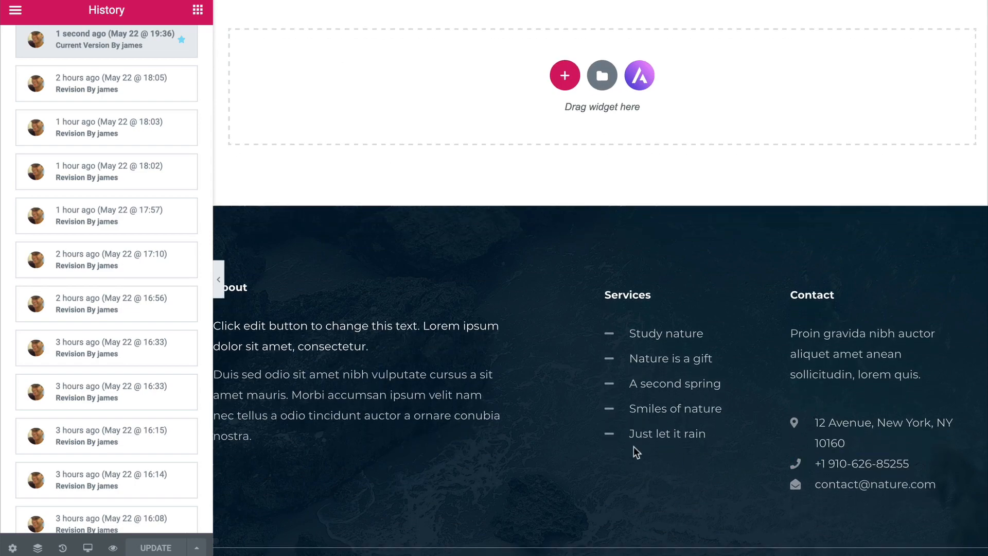
{"action": "scroll", "coordinate": [557, 401], "scroll_direction": "up", "scroll_amount": 6}
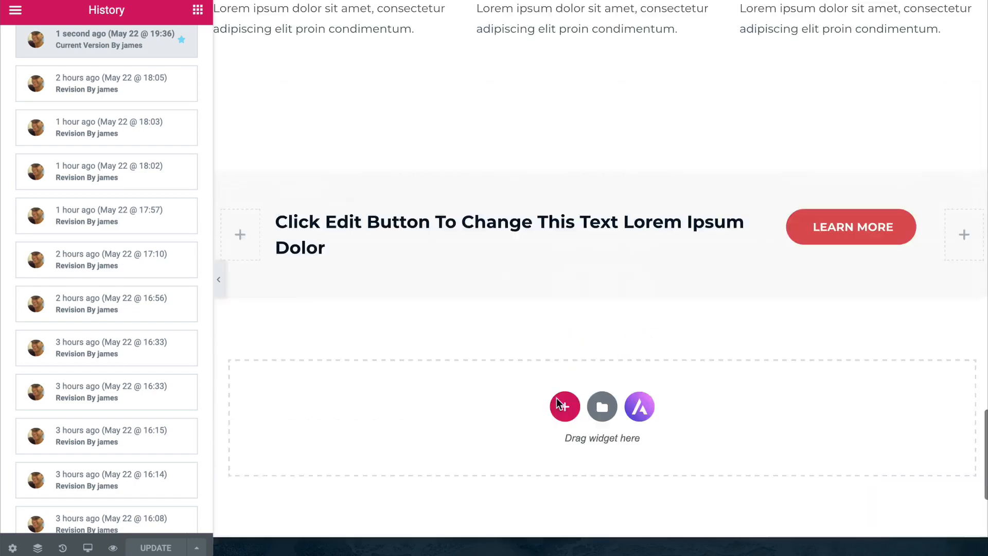
{"action": "scroll", "coordinate": [557, 397], "scroll_direction": "up", "scroll_amount": 15}
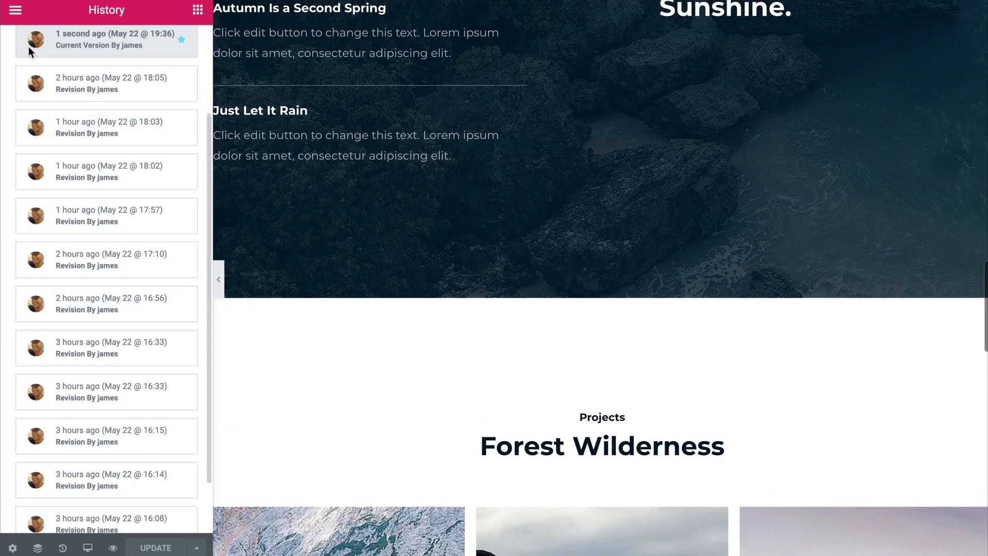
Exit the homepage editor to the dashboard, visit the live site and open its Site Footer in Elementor.
{"action": "left_click", "coordinate": [15, 11]}
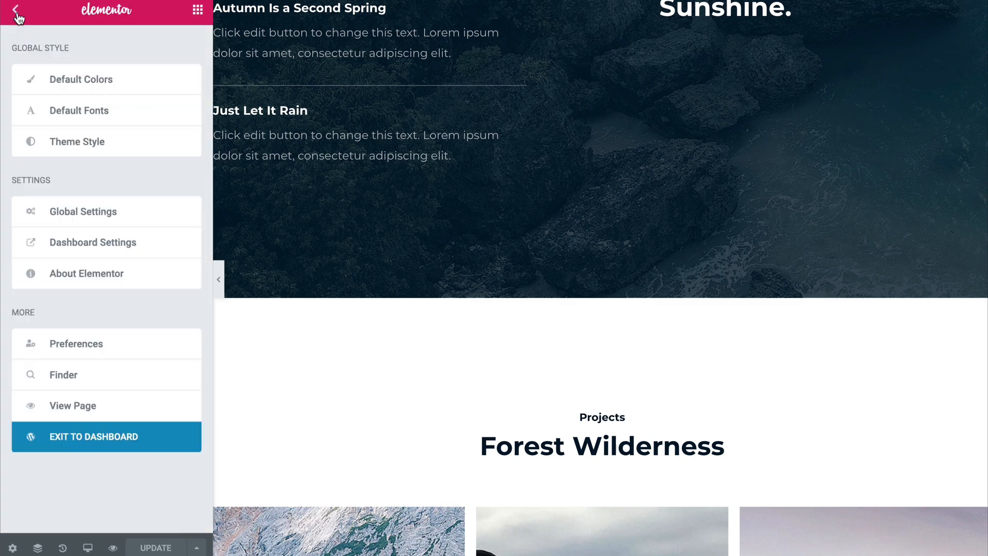
{"action": "left_click", "coordinate": [68, 440]}
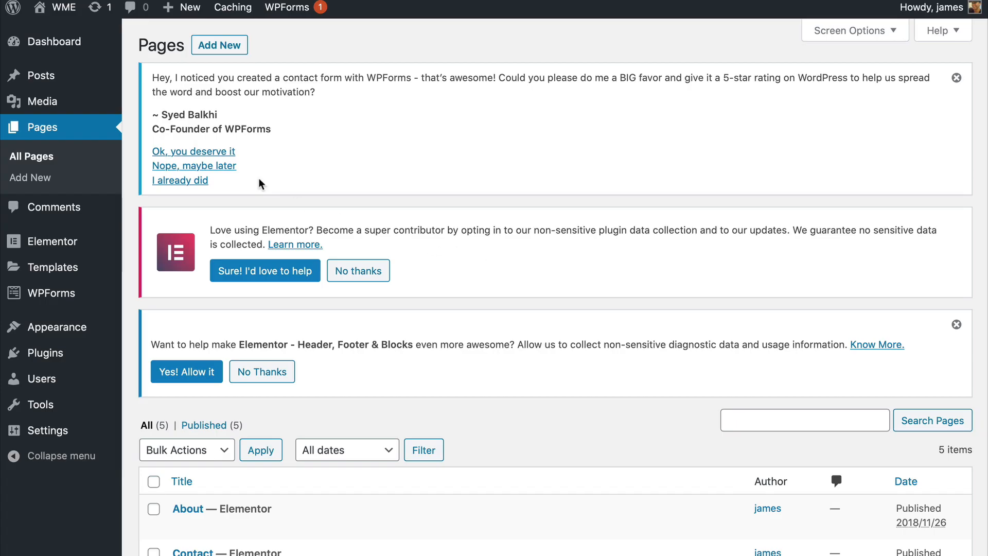
{"action": "mouse_move", "coordinate": [53, 15]}
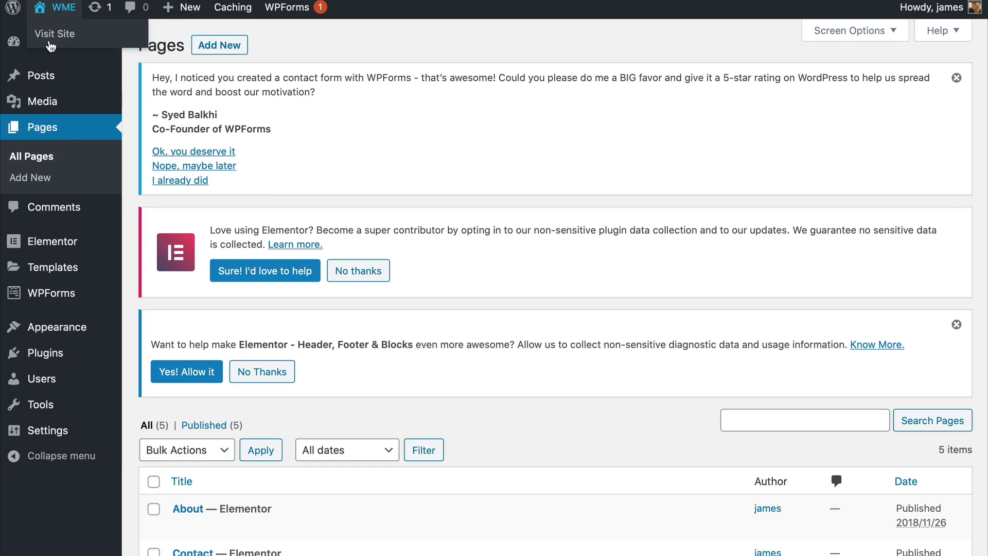
{"action": "left_click", "coordinate": [51, 34]}
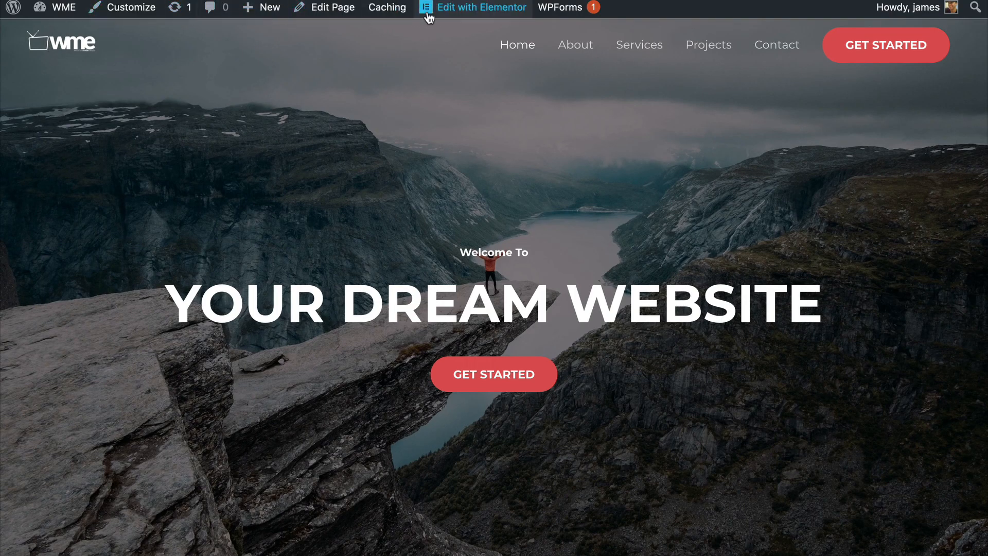
{"action": "mouse_move", "coordinate": [458, 15]}
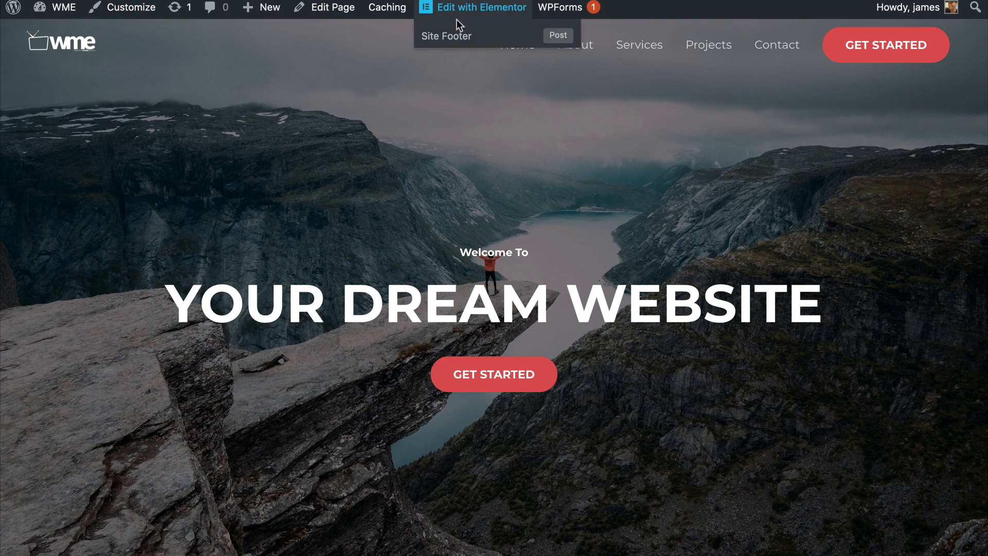
{"action": "left_click", "coordinate": [455, 40]}
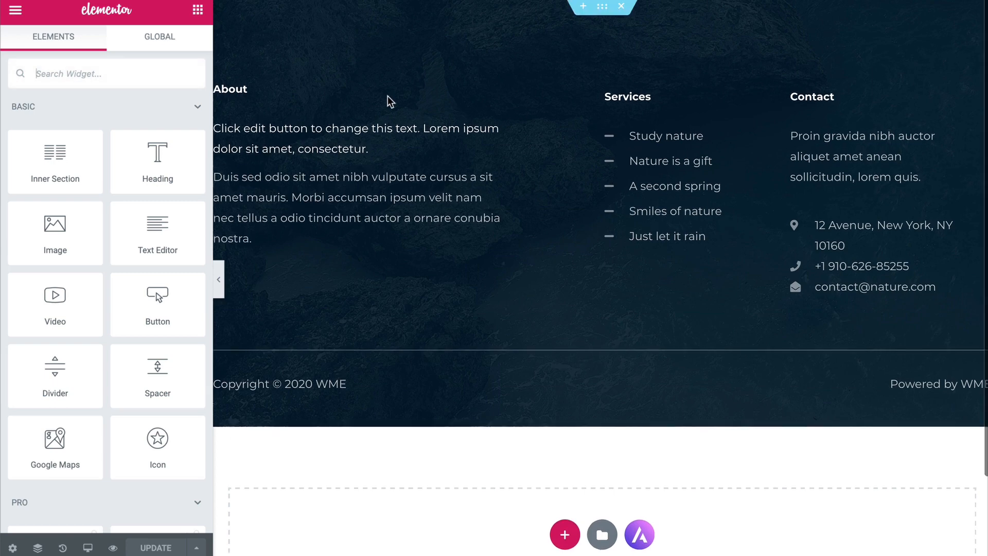
Open the footer's two About text blocks and look at the options for their column.
{"action": "left_click", "coordinate": [362, 130]}
{"action": "left_click", "coordinate": [366, 185]}
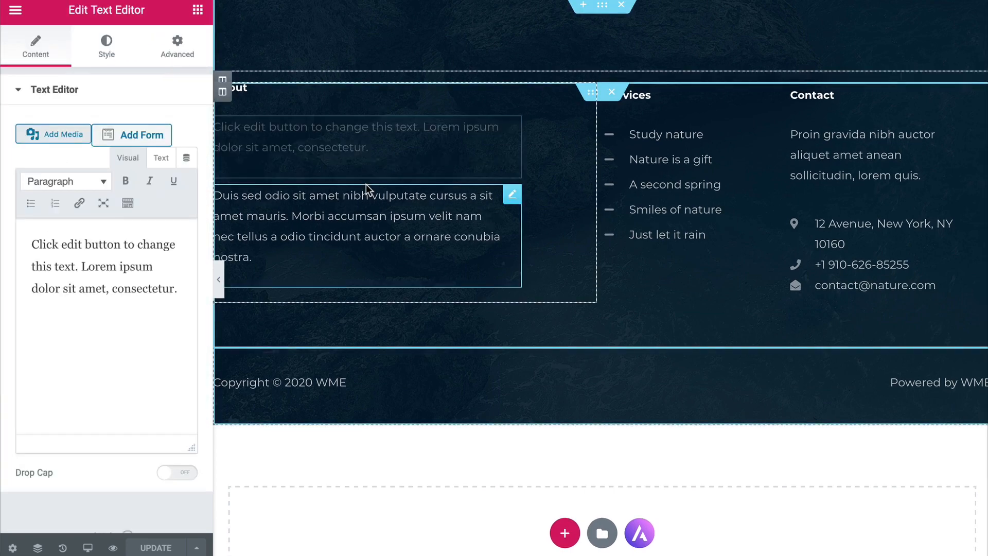
{"action": "right_click", "coordinate": [223, 93]}
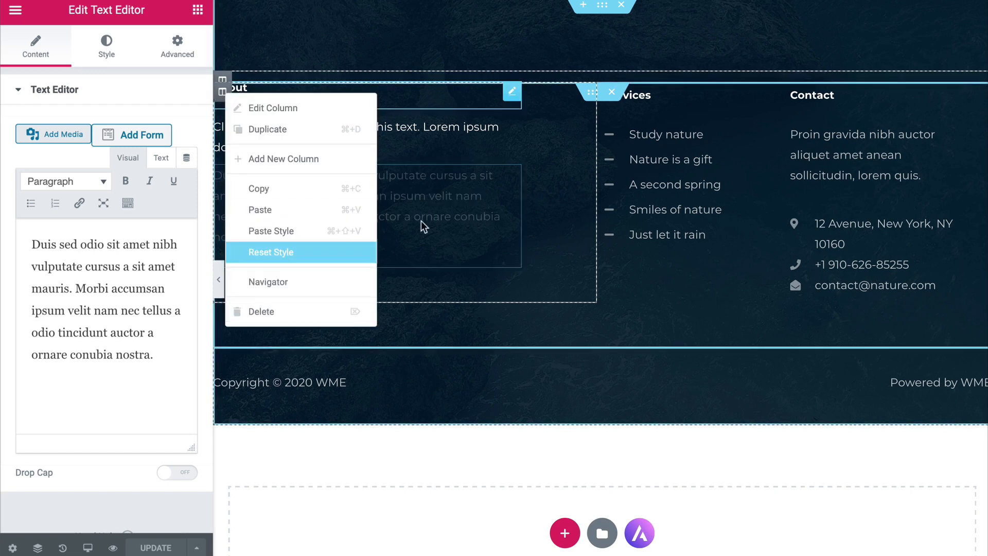
{"action": "left_click", "coordinate": [556, 144]}
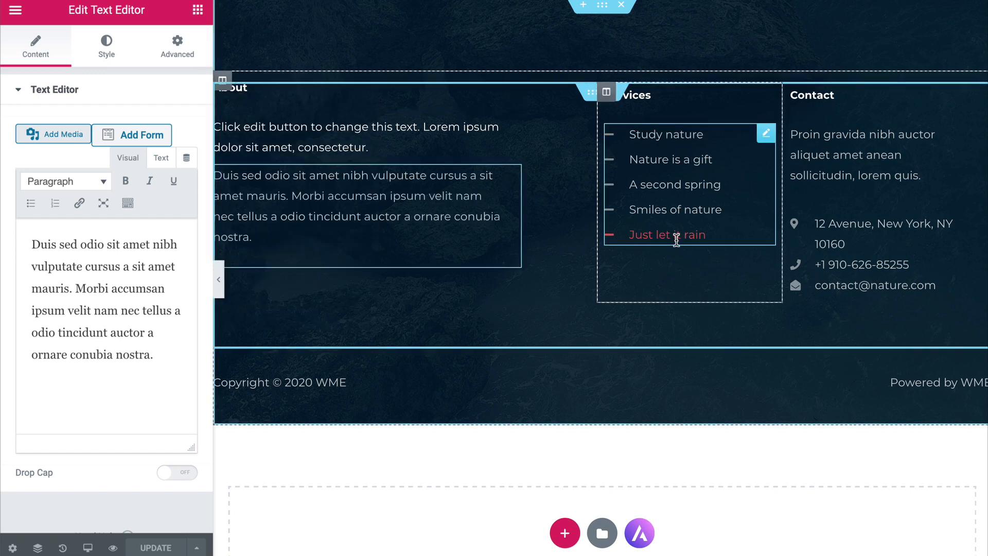
Replace the icon list under the footer's Services heading with the HFB Navigation Menu widget.
{"action": "right_click", "coordinate": [770, 134]}
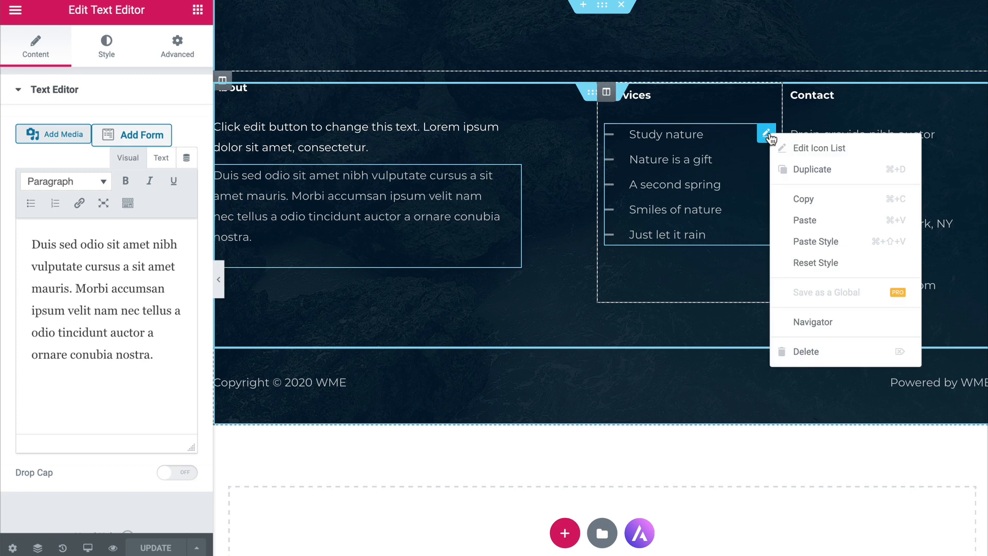
{"action": "left_click", "coordinate": [801, 353]}
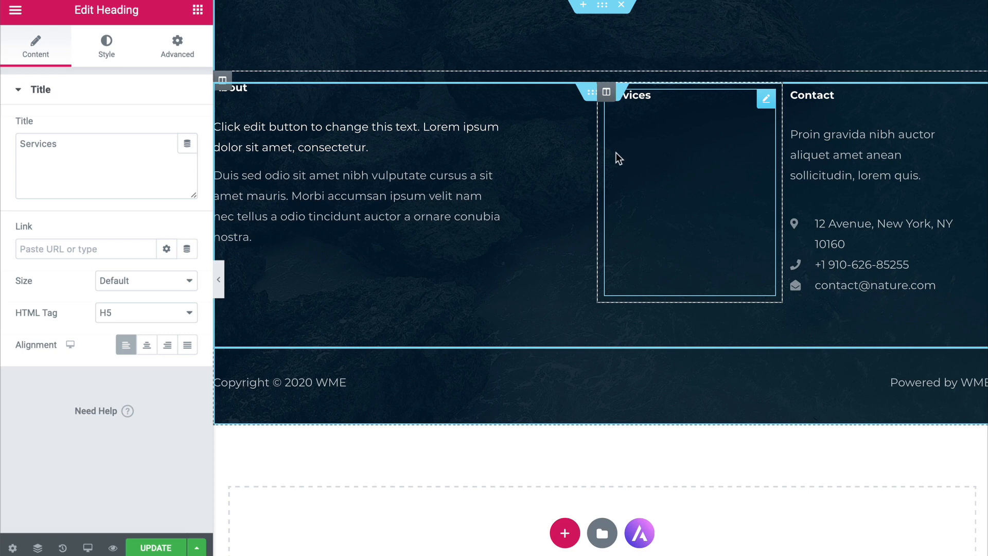
{"action": "left_click", "coordinate": [198, 10]}
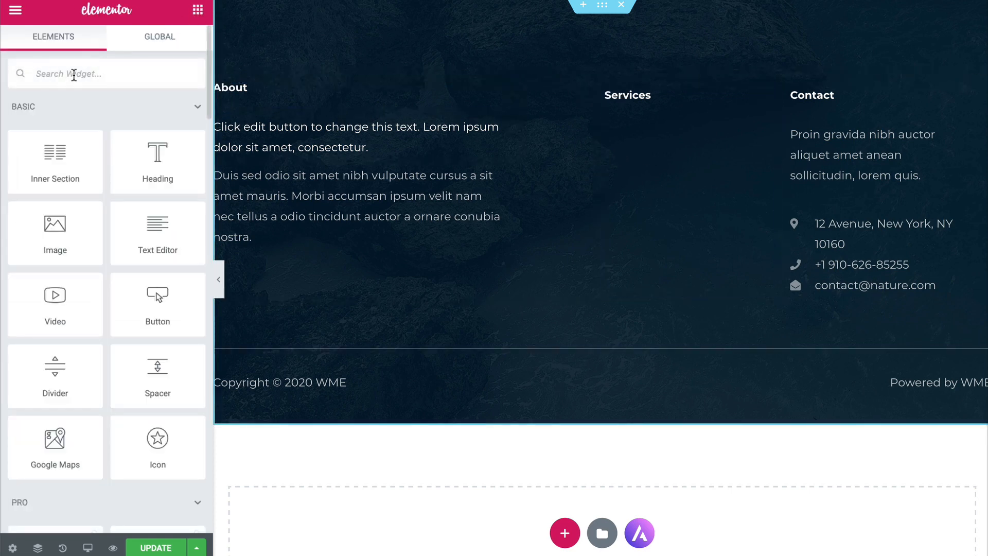
{"action": "type", "text": "me"}
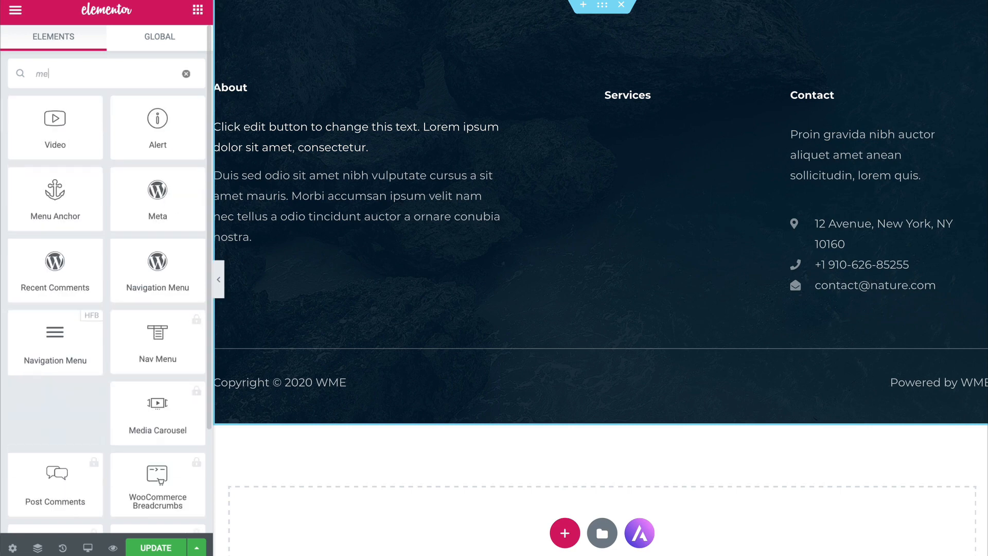
{"action": "type", "text": "nu"}
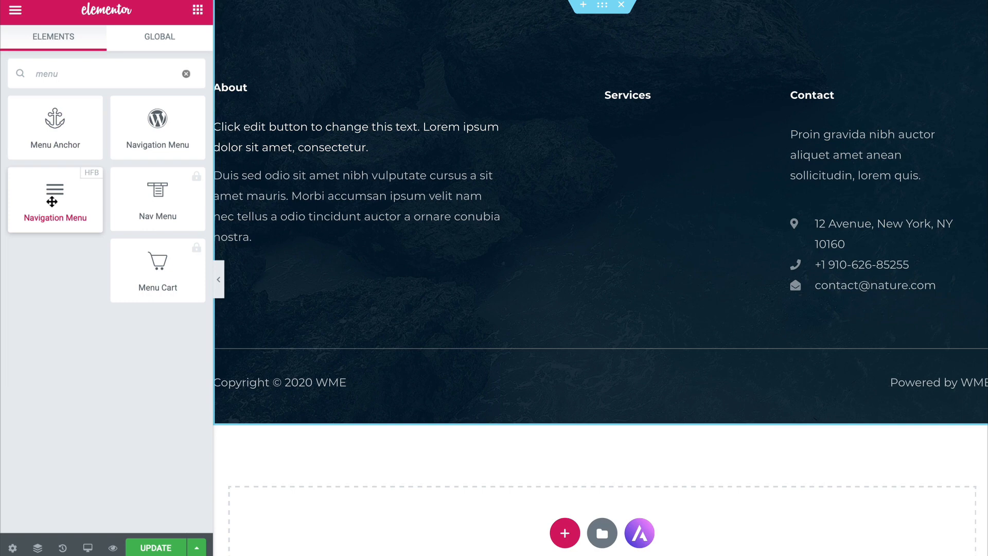
{"action": "left_click_drag", "start_coordinate": [51, 201], "coordinate": [657, 201]}
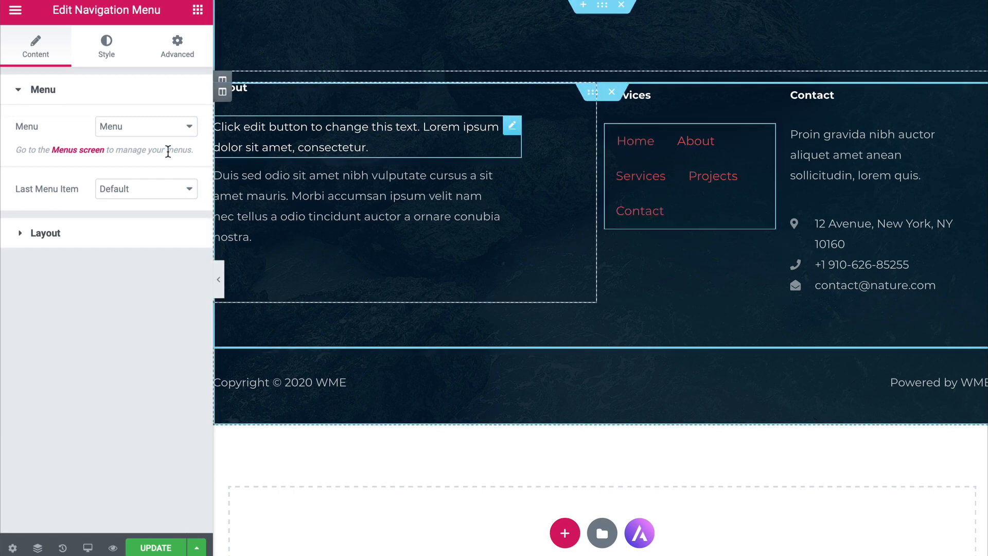
Set the footer navigation menu's layout to Vertical and its normal text color to white.
{"action": "left_click", "coordinate": [37, 240]}
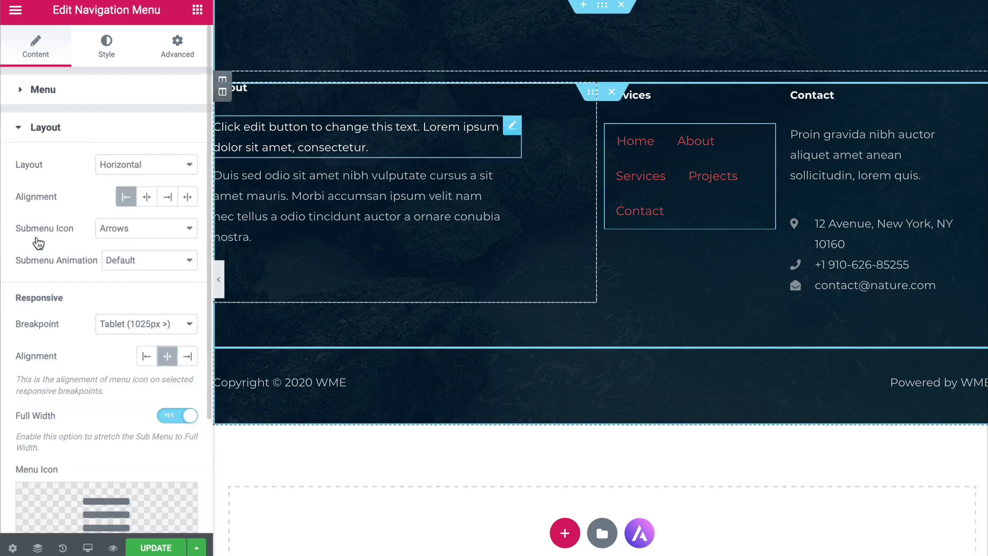
{"action": "left_click", "coordinate": [139, 164]}
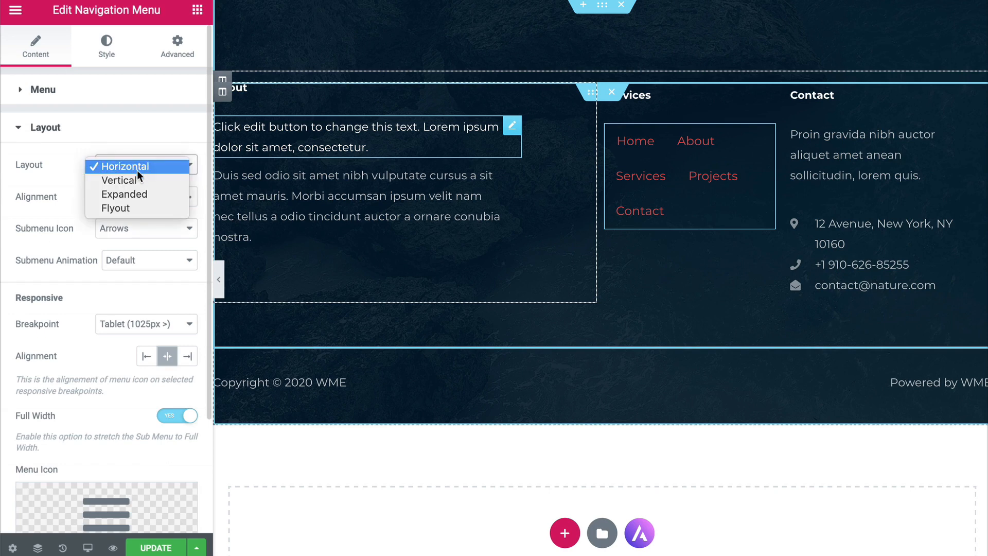
{"action": "left_click", "coordinate": [135, 181]}
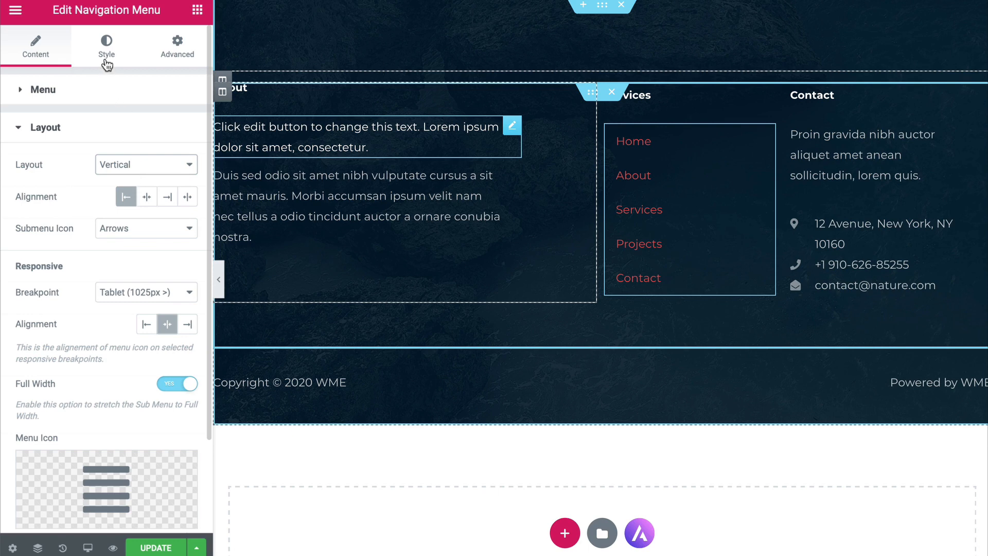
{"action": "left_click", "coordinate": [107, 56]}
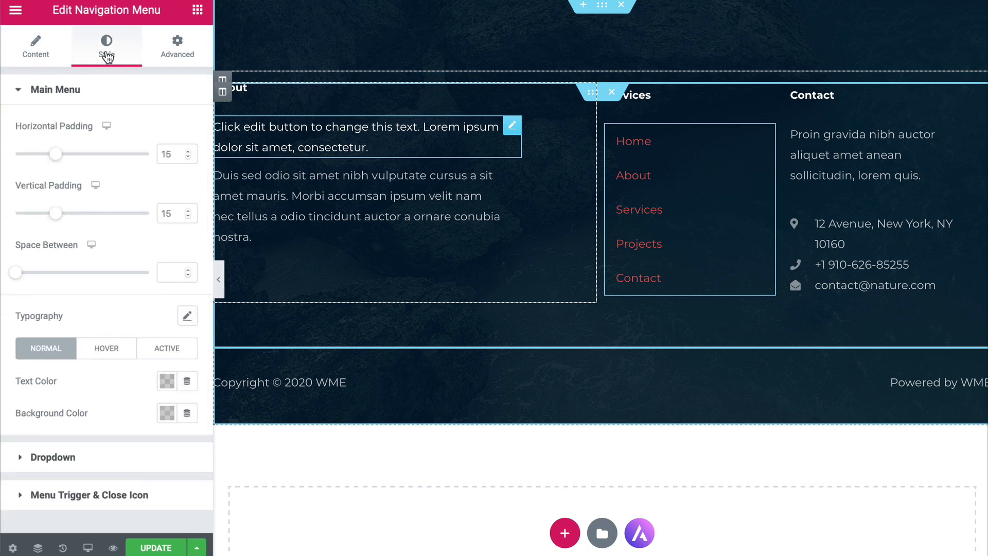
{"action": "left_click", "coordinate": [167, 381]}
{"action": "left_click", "coordinate": [234, 146]}
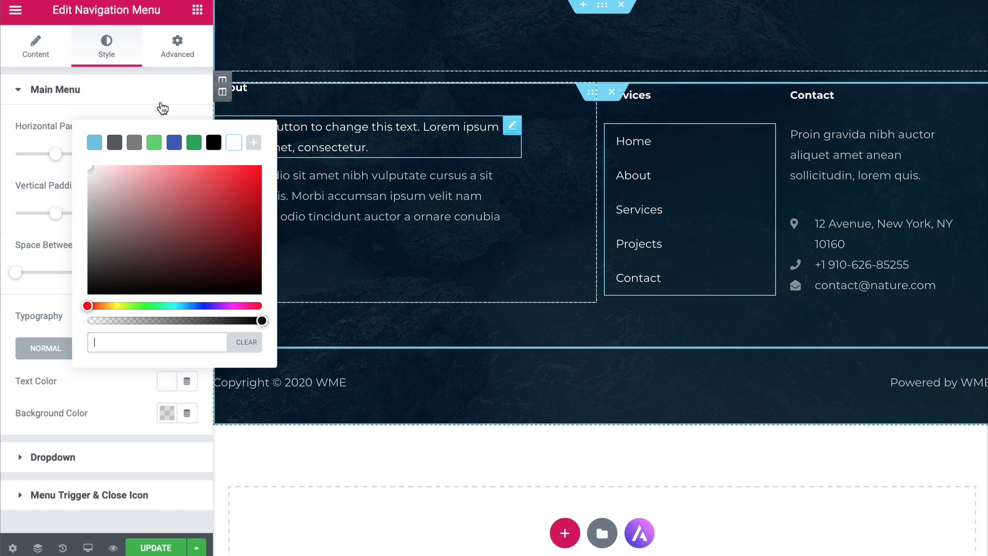
Give the footer navigation menu a top margin of -10 px, unlinked from the other sides.
{"action": "left_click", "coordinate": [163, 107]}
{"action": "left_click", "coordinate": [181, 41]}
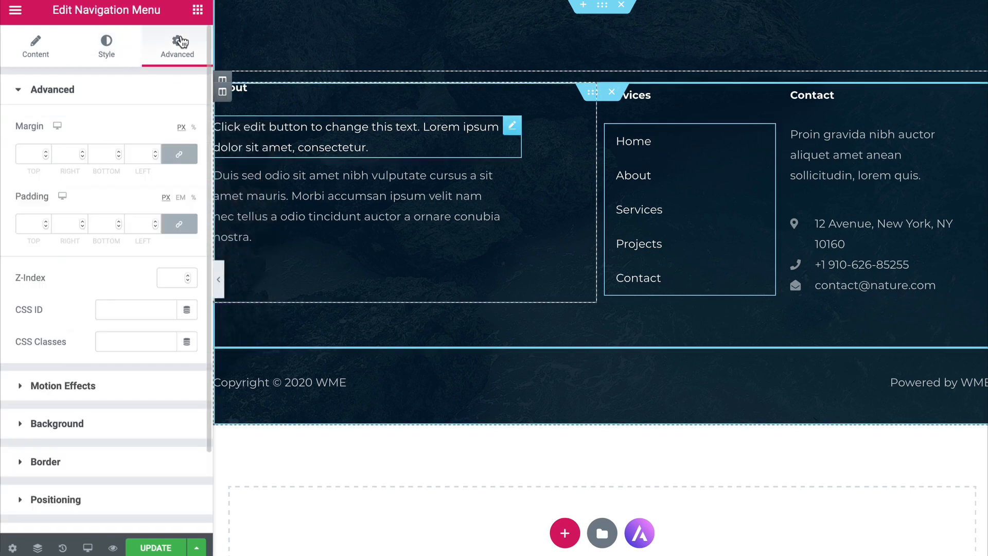
{"action": "left_click", "coordinate": [49, 155]}
{"action": "left_click", "coordinate": [46, 156]}
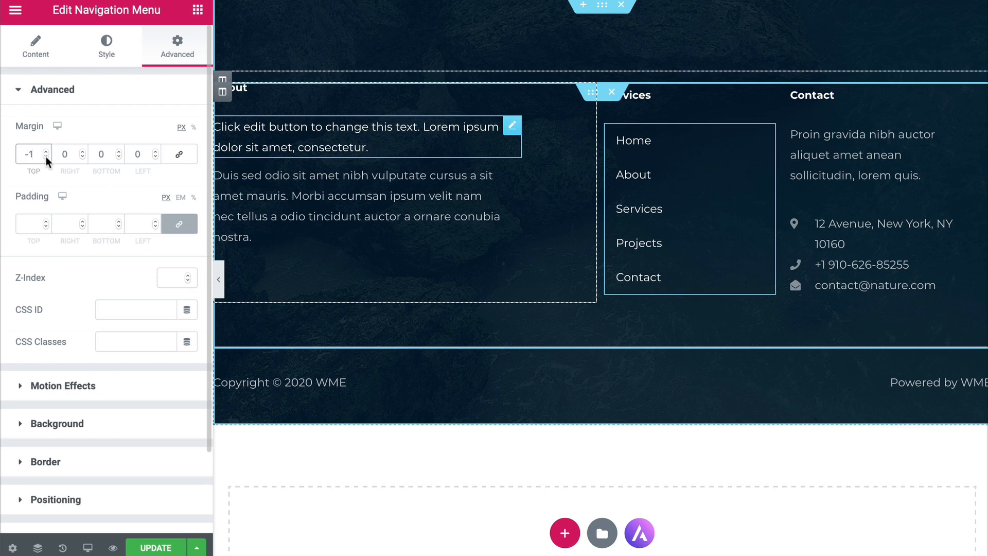
{"action": "left_click", "coordinate": [46, 156]}
{"action": "left_click", "coordinate": [46, 157]}
{"action": "left_click", "coordinate": [46, 157]}
{"action": "left_click", "coordinate": [46, 156]}
{"action": "left_click", "coordinate": [47, 156]}
{"action": "left_click", "coordinate": [45, 156]}
{"action": "left_click", "coordinate": [45, 157]}
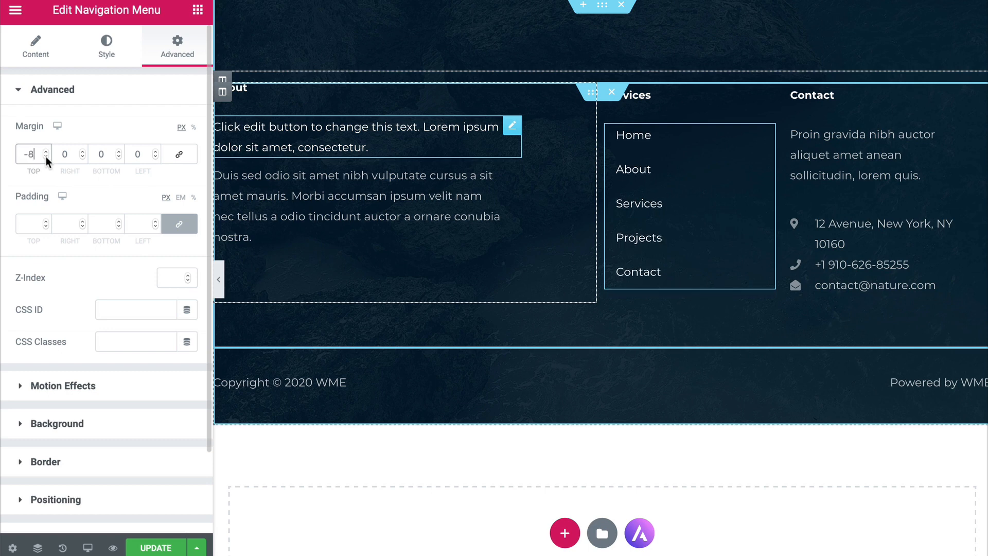
{"action": "left_click", "coordinate": [45, 156]}
{"action": "left_click", "coordinate": [45, 157]}
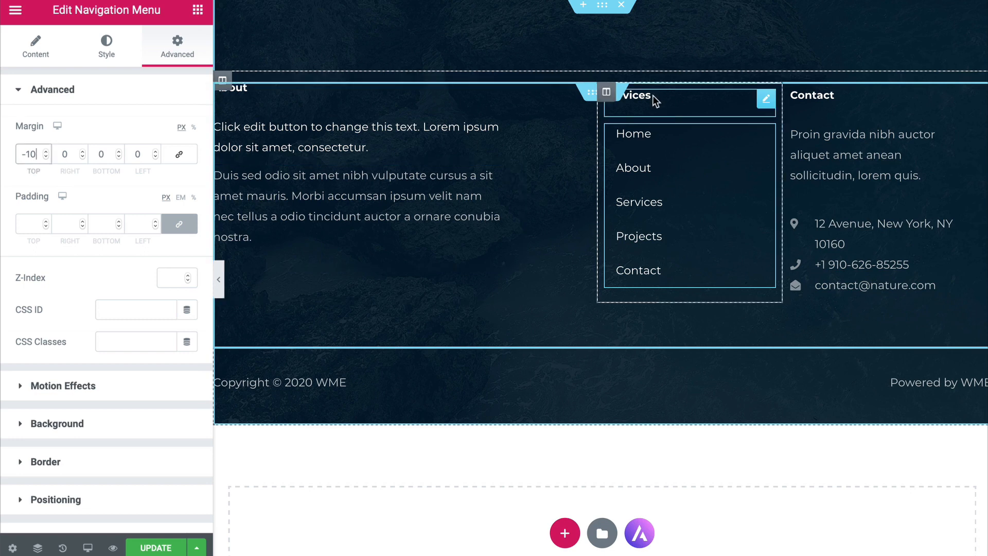
Change the title of the heading above the footer navigation menu to "Menu".
{"action": "left_click", "coordinate": [653, 95]}
{"action": "double_click", "coordinate": [61, 137]}
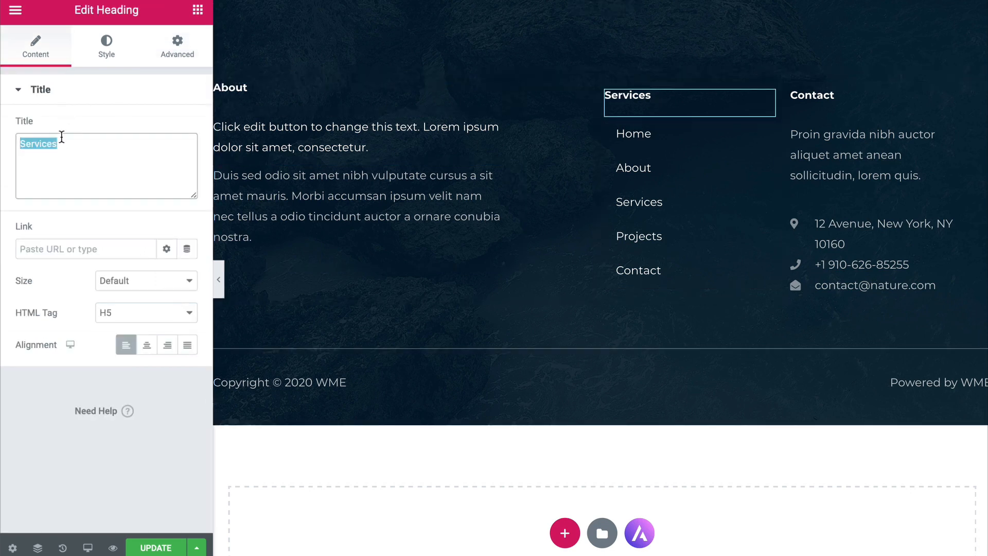
{"action": "type", "text": "Menu"}
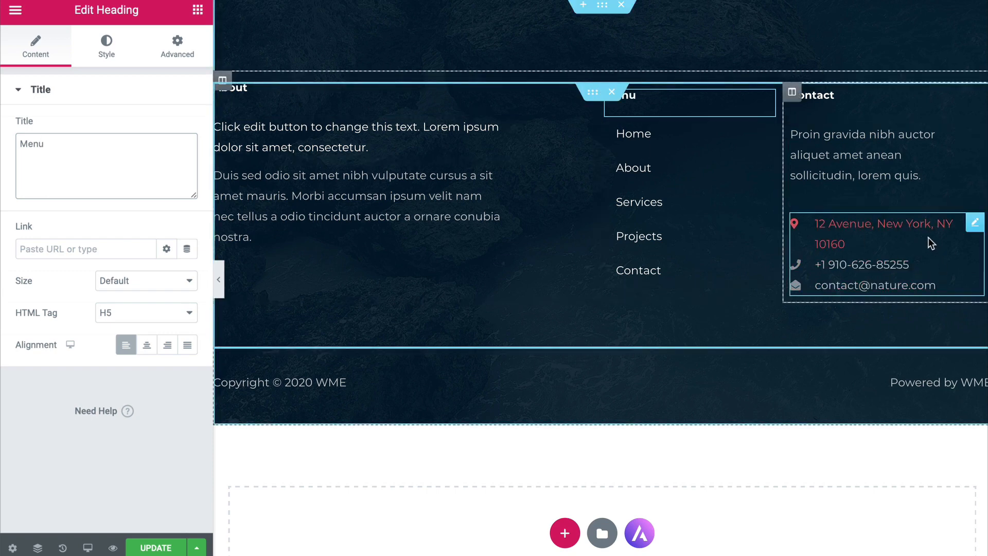
Add a "Facebook" item with the square Facebook icon to the icon list under the footer's Contact heading.
{"action": "left_click", "coordinate": [950, 285]}
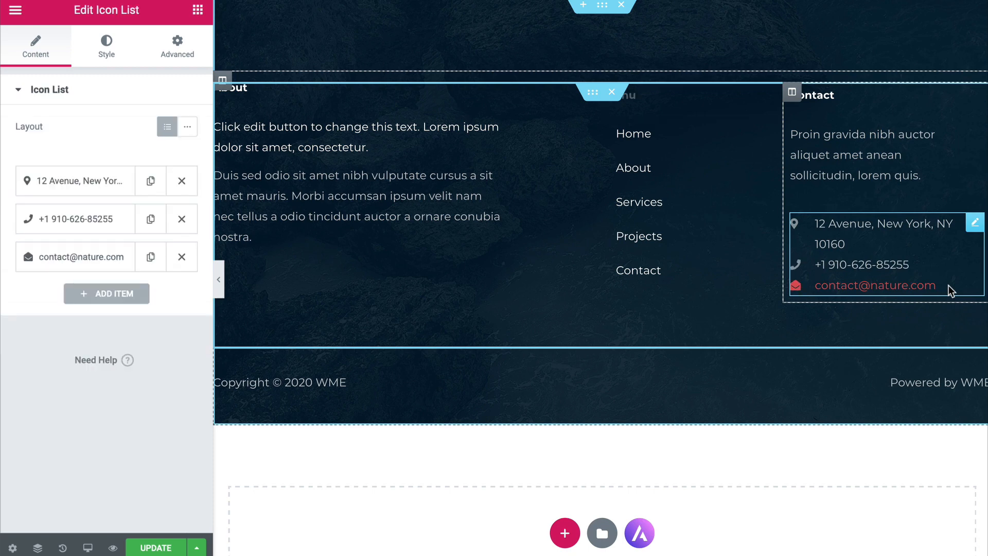
{"action": "left_click", "coordinate": [119, 294]}
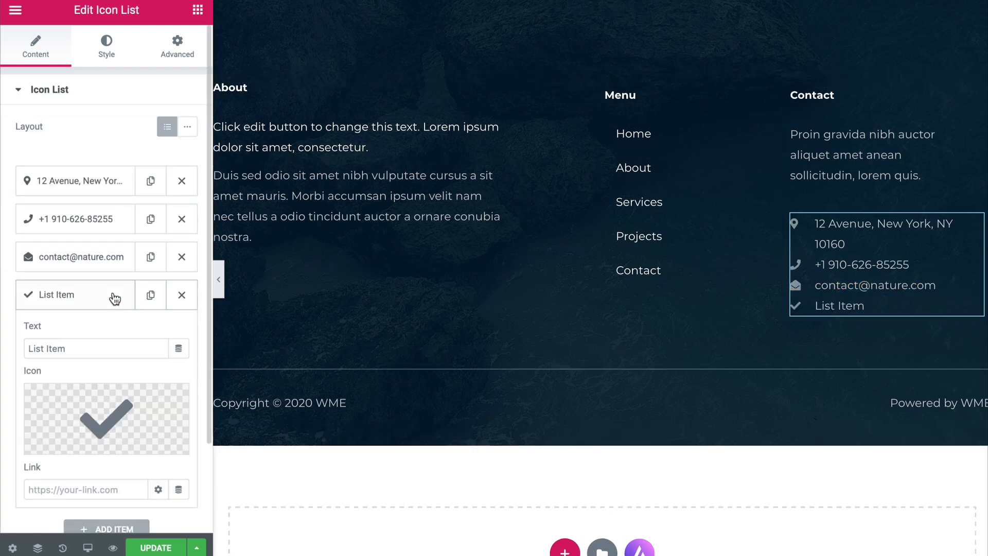
{"action": "triple_click", "coordinate": [72, 348]}
{"action": "type", "text": "Facebook"}
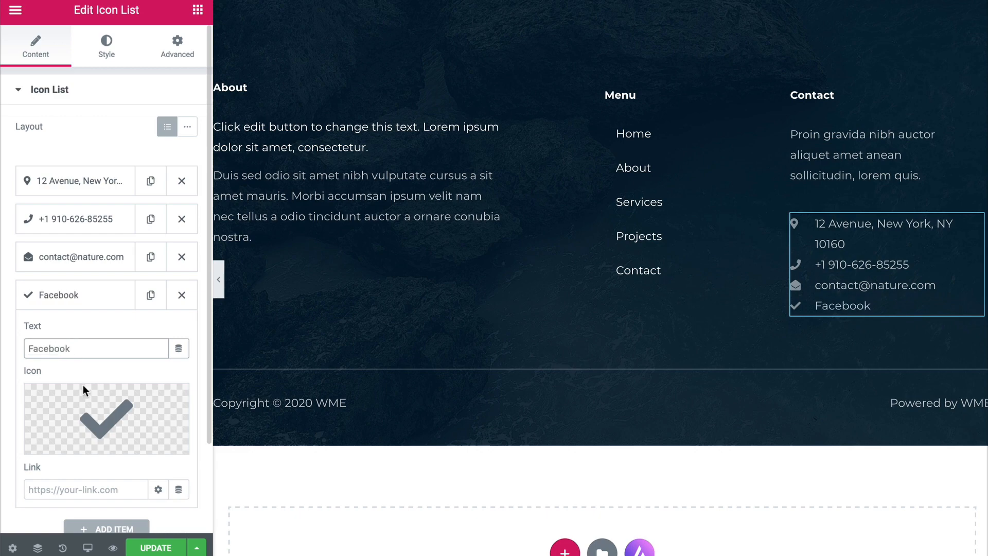
{"action": "left_click", "coordinate": [85, 443]}
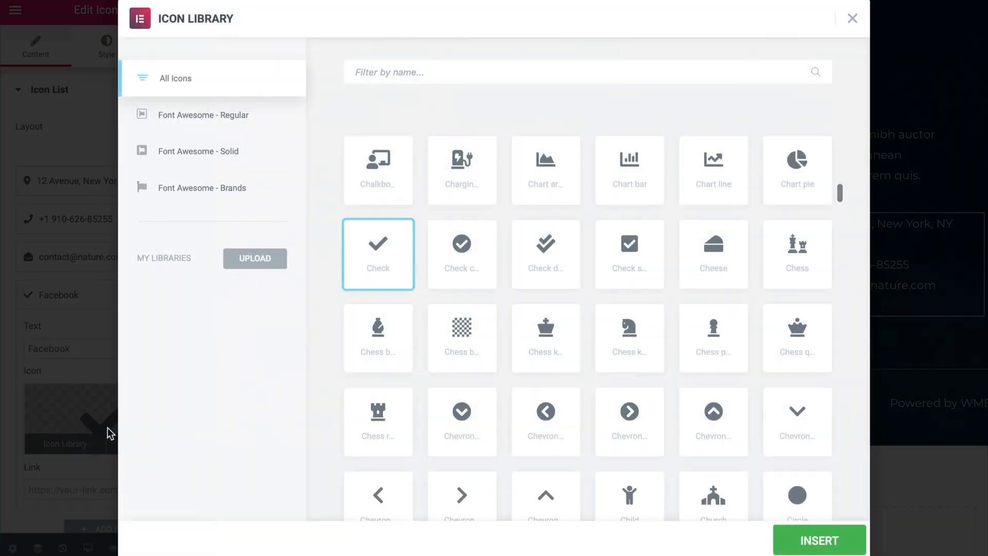
{"action": "type", "text": "face"}
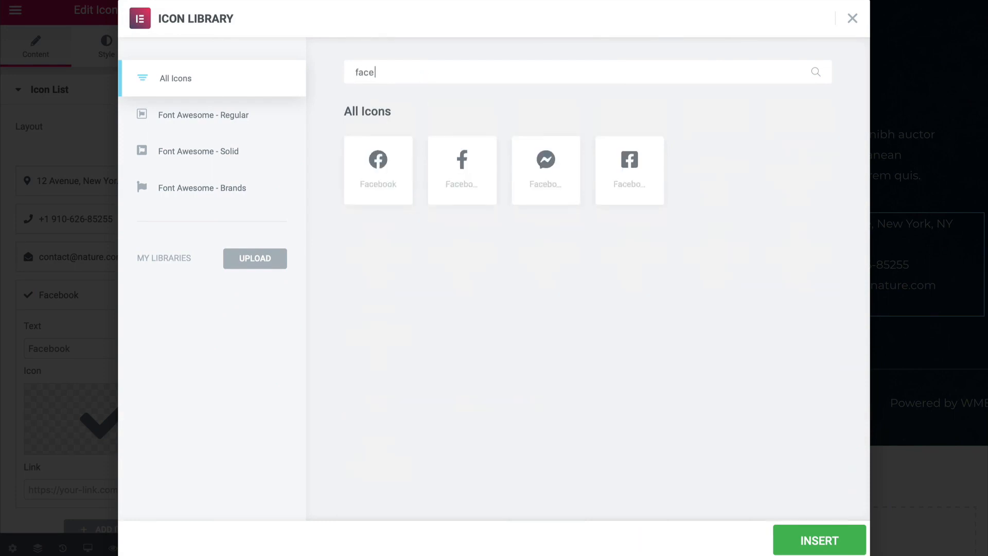
{"action": "left_click", "coordinate": [618, 164]}
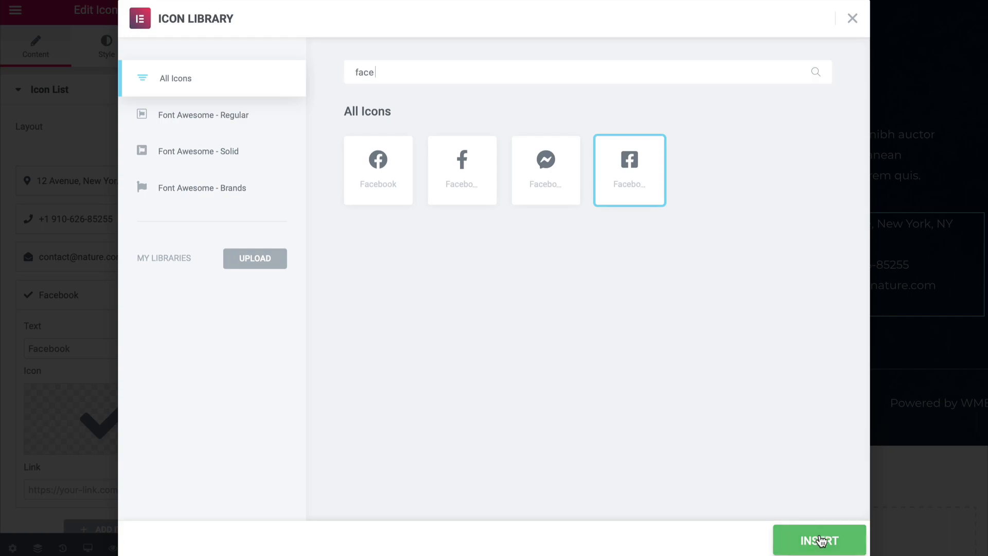
{"action": "left_click", "coordinate": [818, 539]}
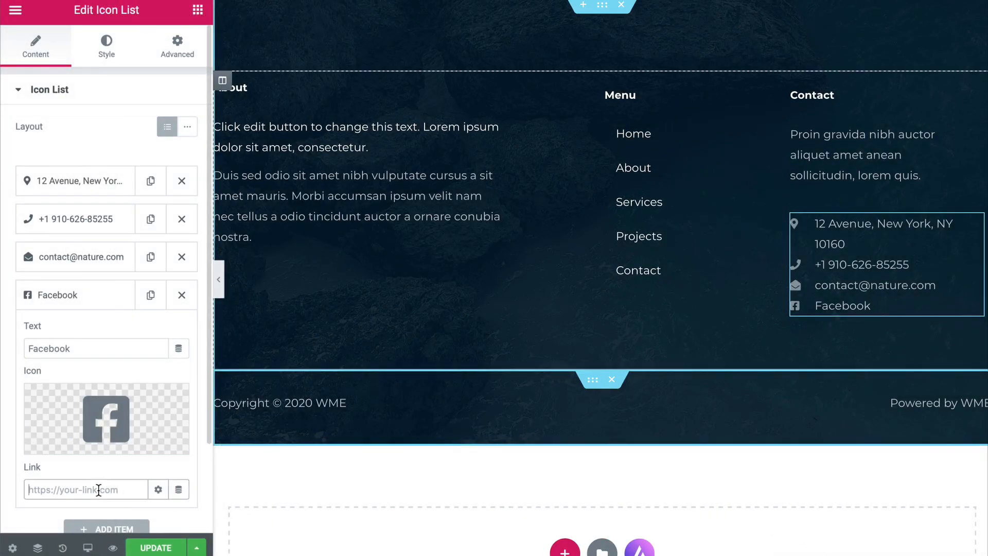
Add an "Instagram" item with the Instagram icon to the Contact icon list, after the Facebook item.
{"action": "left_click", "coordinate": [71, 220]}
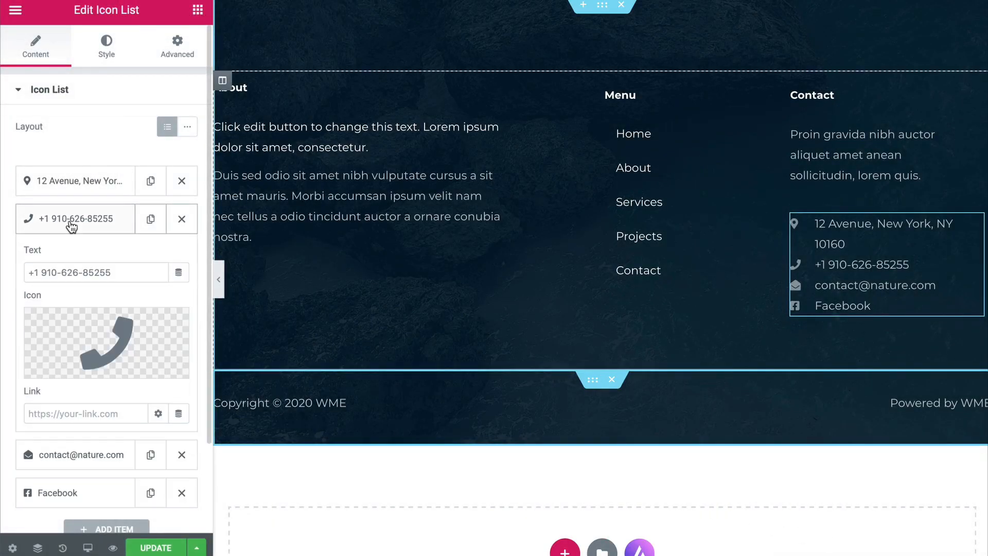
{"action": "left_click", "coordinate": [79, 182]}
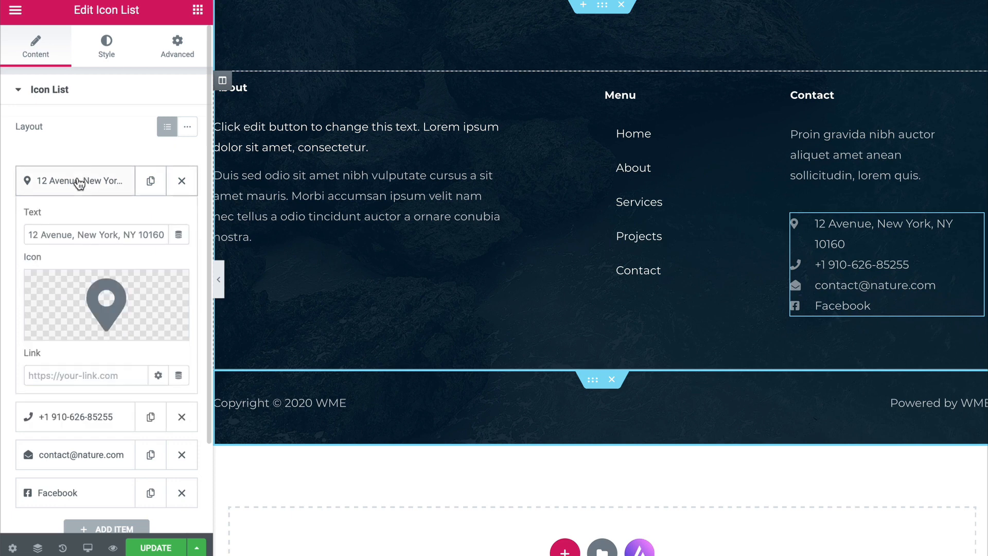
{"action": "scroll", "coordinate": [75, 288], "scroll_direction": "down", "scroll_amount": 1}
{"action": "left_click", "coordinate": [104, 472]}
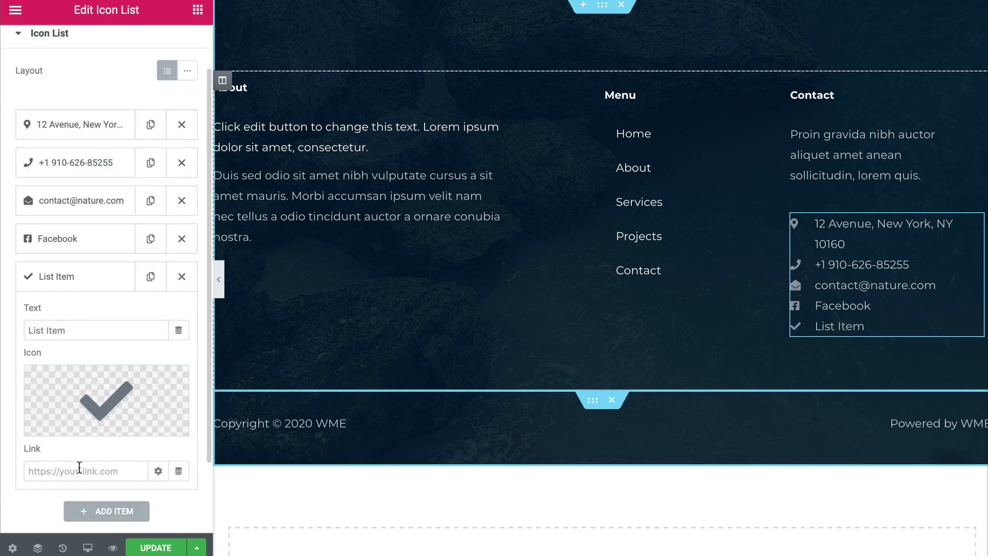
{"action": "triple_click", "coordinate": [72, 340]}
{"action": "type", "text": "Instagram"}
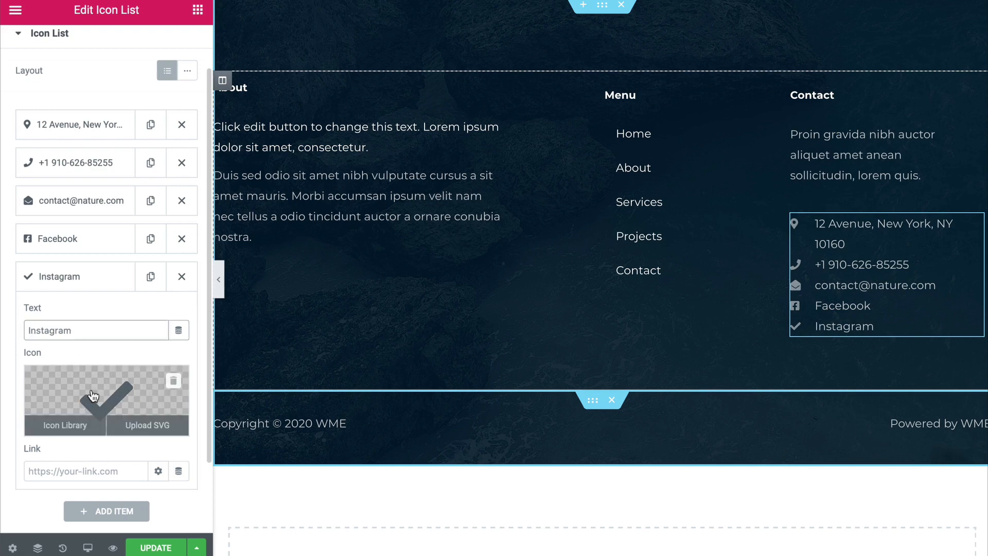
{"action": "left_click", "coordinate": [82, 426]}
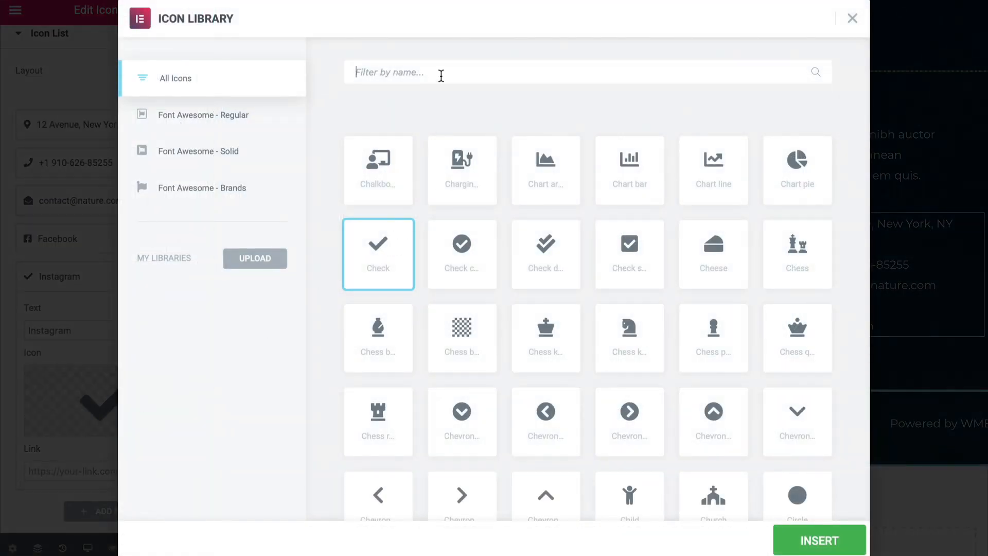
{"action": "type", "text": "ins"}
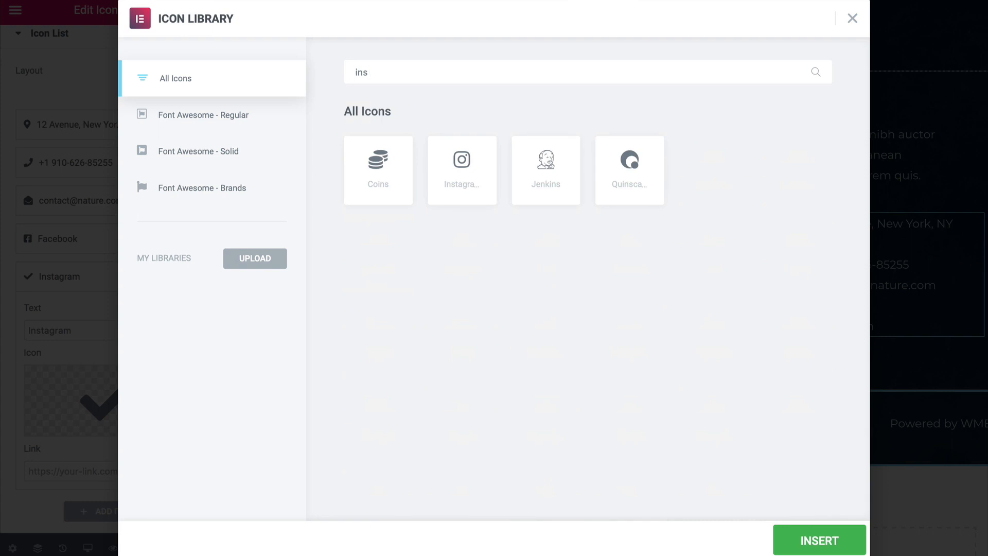
{"action": "type", "text": "t"}
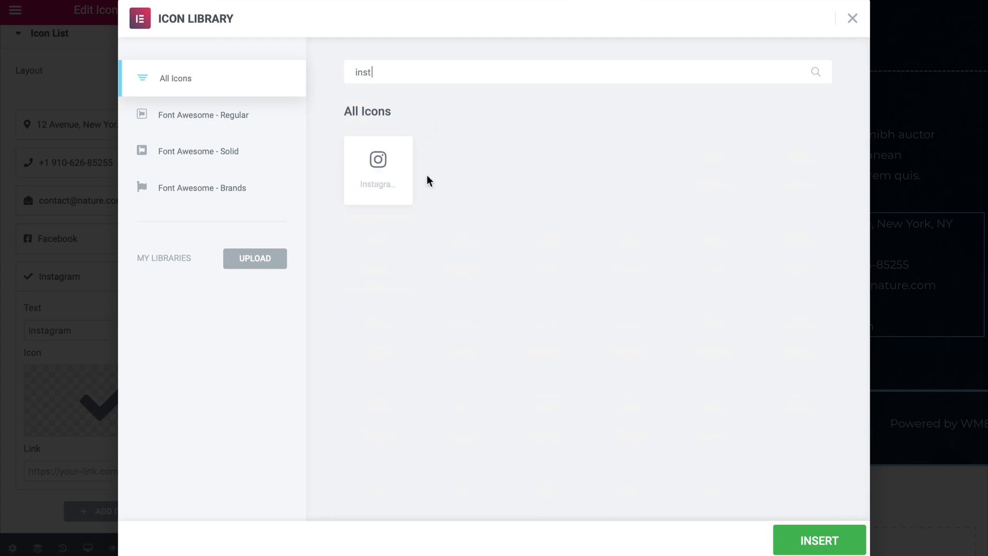
{"action": "left_click", "coordinate": [393, 168]}
{"action": "left_click", "coordinate": [803, 537]}
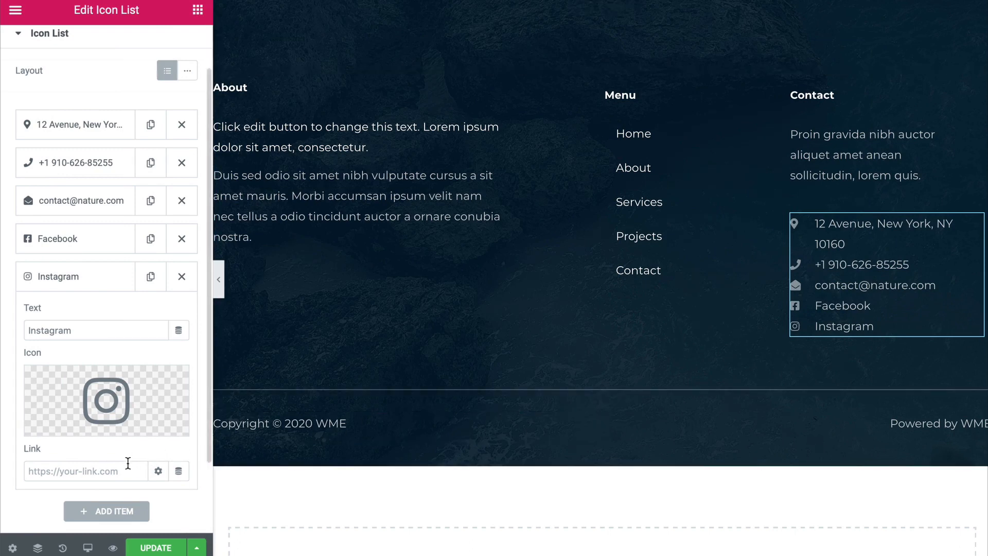
Save the Site Footer changes and exit the Elementor editor to the WordPress dashboard.
{"action": "left_click", "coordinate": [164, 547]}
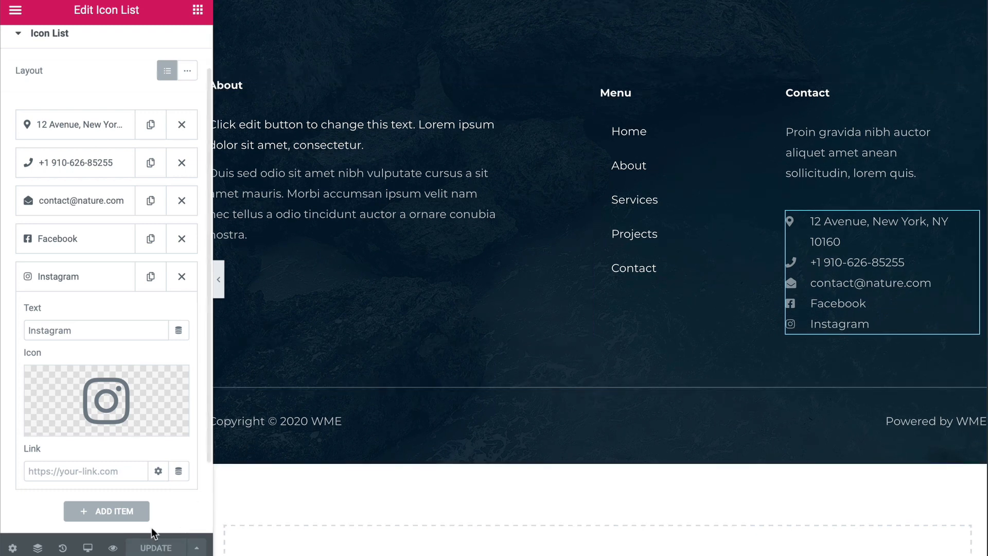
{"action": "left_click", "coordinate": [15, 11]}
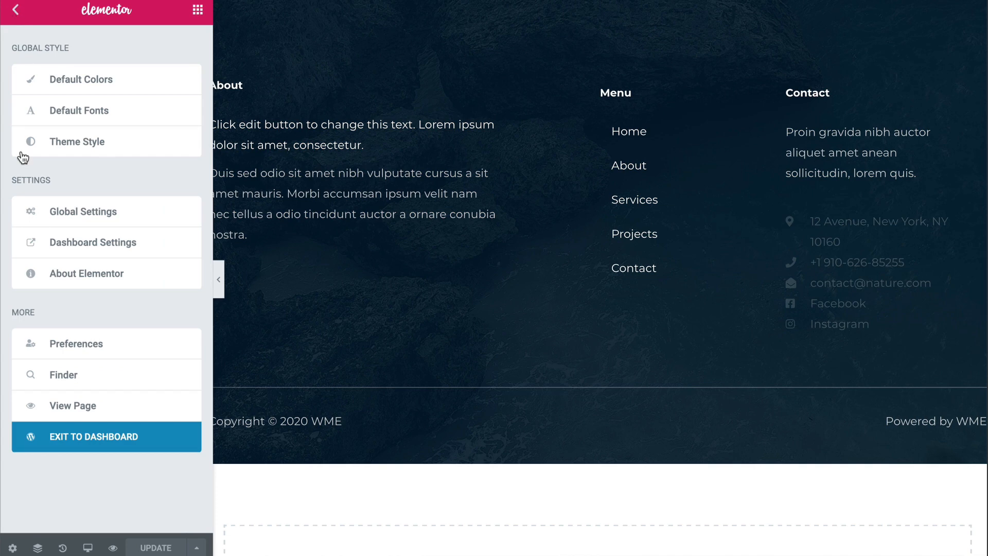
{"action": "left_click", "coordinate": [68, 444]}
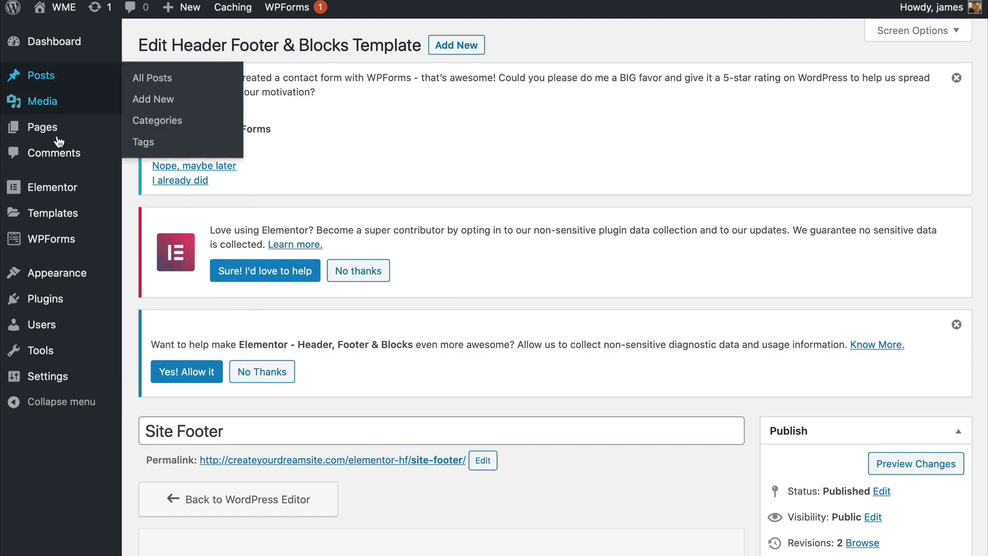
Go to the site's menu management page and look at the About item's options in the menu structure.
{"action": "mouse_move", "coordinate": [66, 248]}
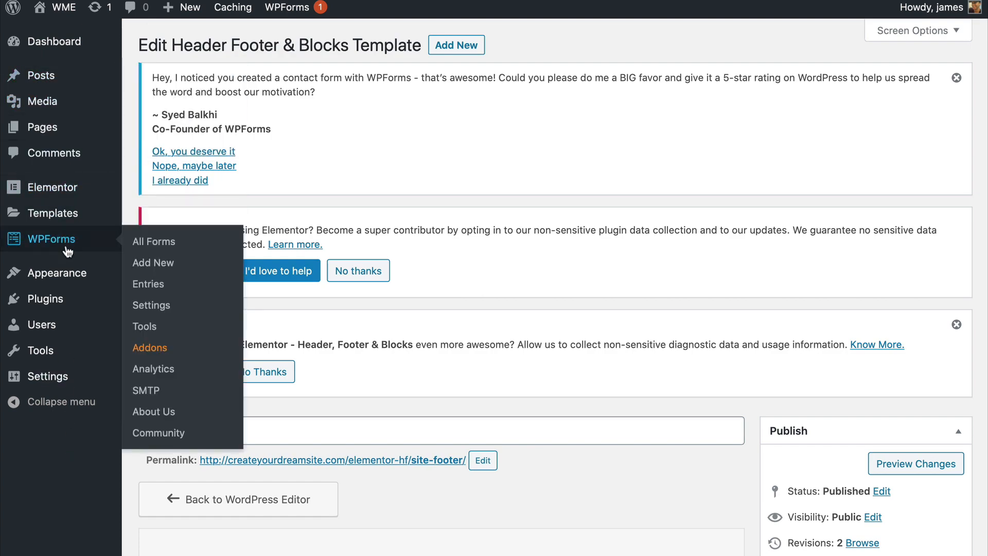
{"action": "mouse_move", "coordinate": [59, 281]}
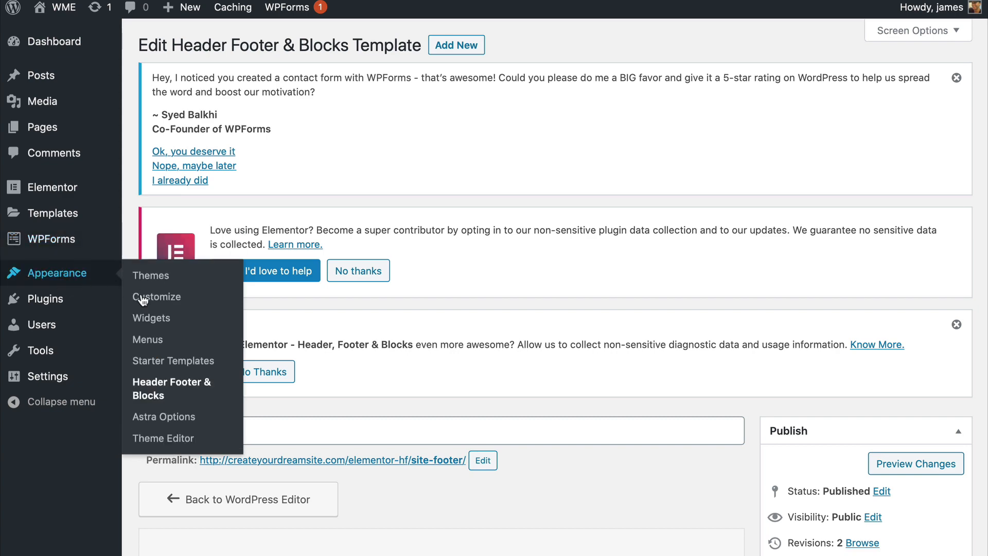
{"action": "left_click", "coordinate": [151, 339]}
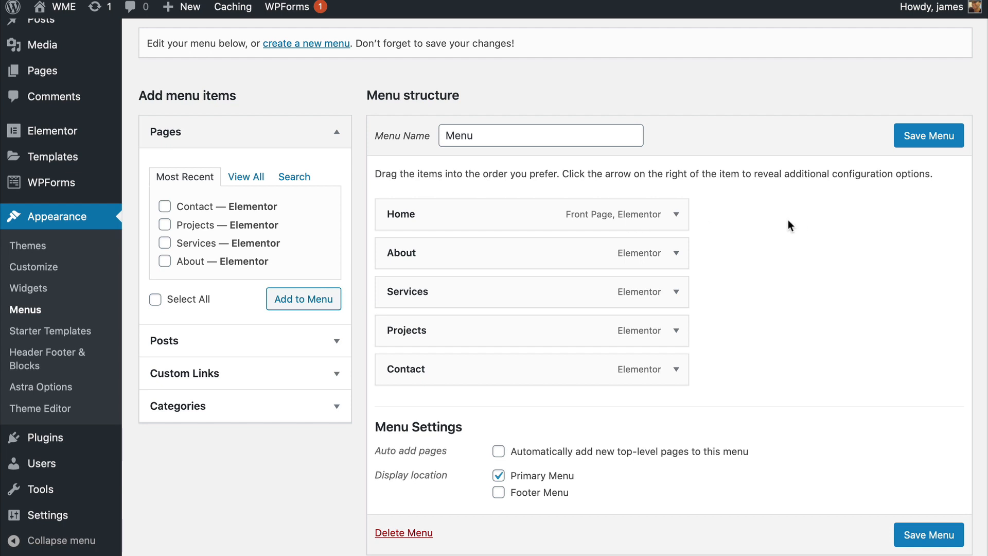
{"action": "left_click", "coordinate": [675, 253]}
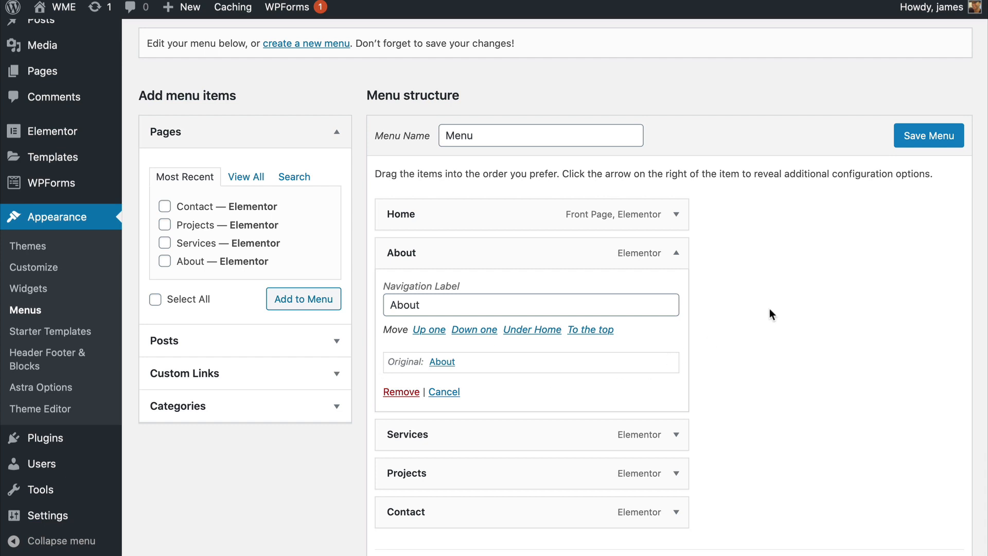
{"action": "left_click", "coordinate": [674, 253]}
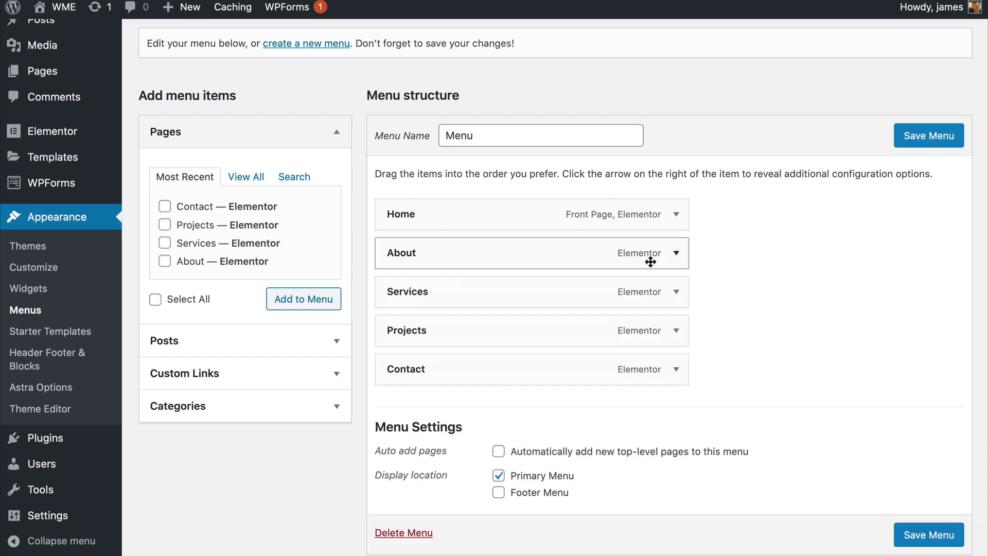
Remove the Services and Projects items from the menu and save it.
{"action": "left_click", "coordinate": [677, 293]}
{"action": "left_click", "coordinate": [388, 429]}
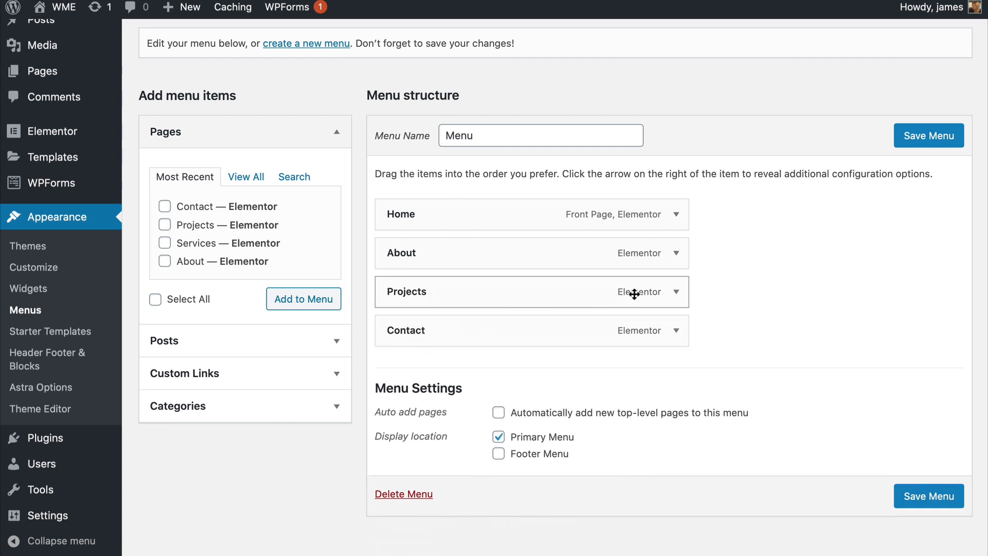
{"action": "left_click", "coordinate": [675, 291]}
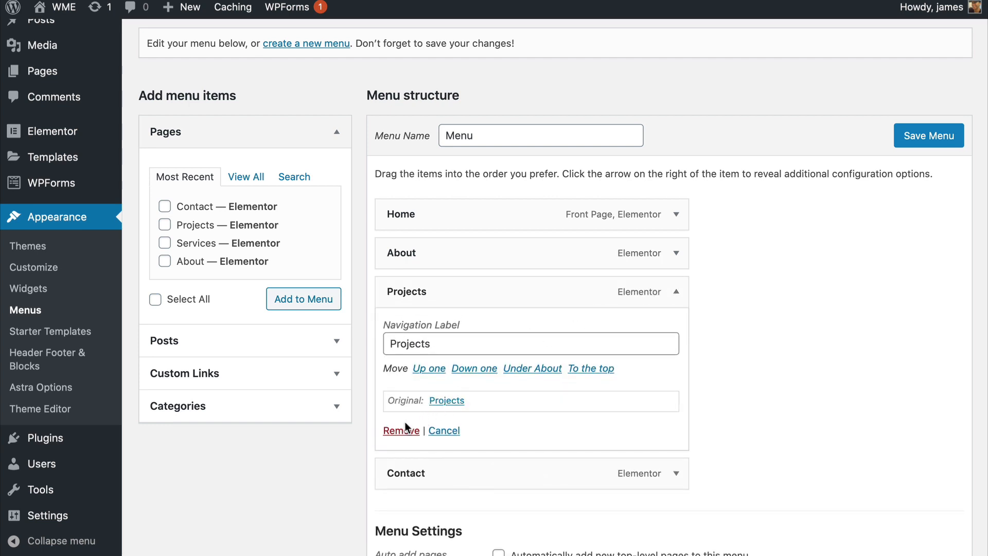
{"action": "left_click", "coordinate": [405, 429]}
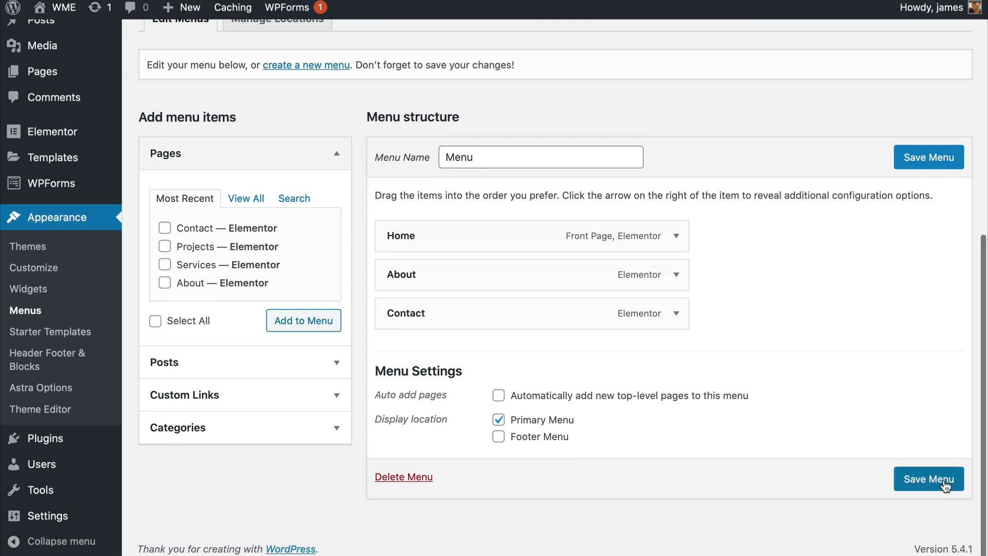
{"action": "left_click", "coordinate": [946, 486]}
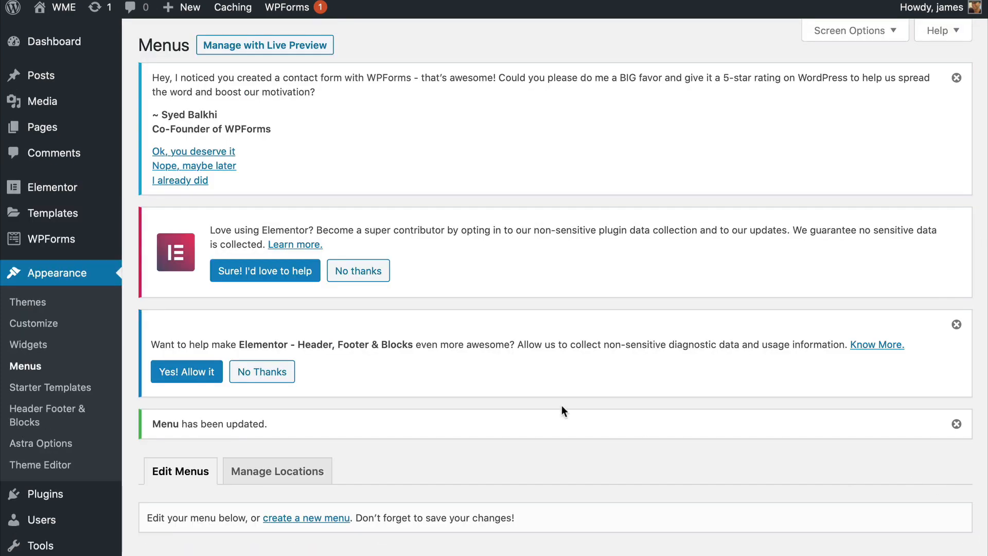
Add the Projects page back to the menu structure.
{"action": "scroll", "coordinate": [561, 406], "scroll_direction": "down", "scroll_amount": 10}
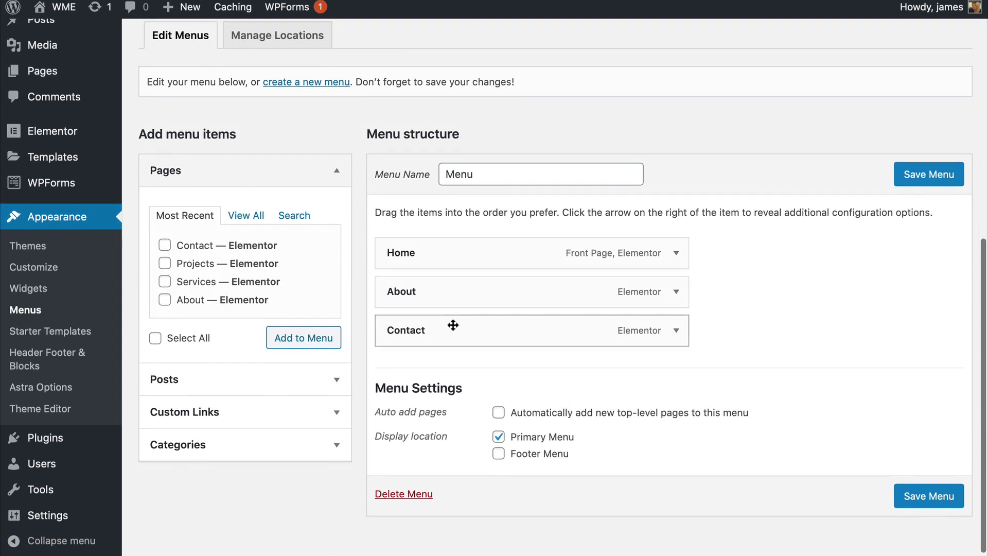
{"action": "left_click", "coordinate": [165, 264]}
{"action": "left_click", "coordinate": [303, 341]}
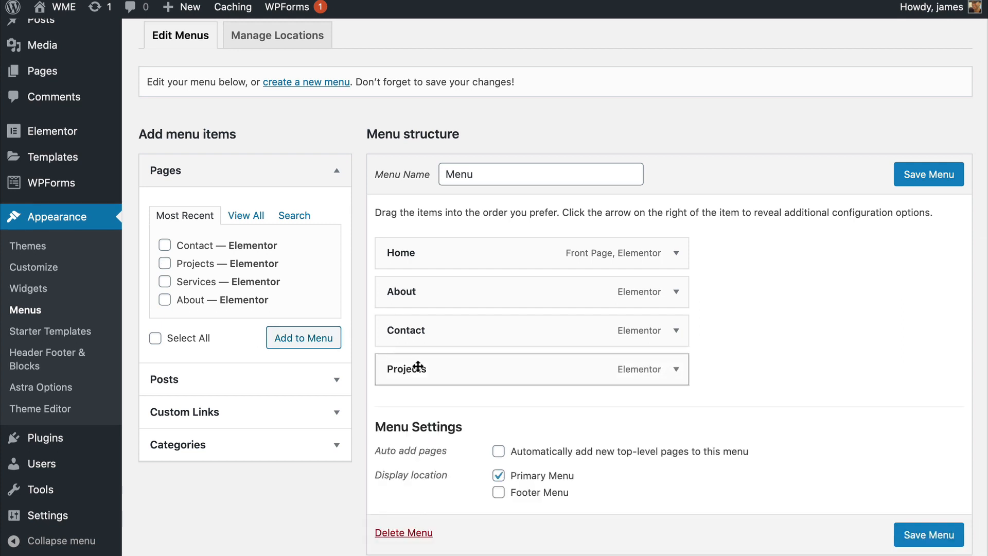
Remove the Projects item from the menu structure.
{"action": "left_click_drag", "start_coordinate": [411, 366], "coordinate": [468, 369]}
{"action": "left_click", "coordinate": [676, 371]}
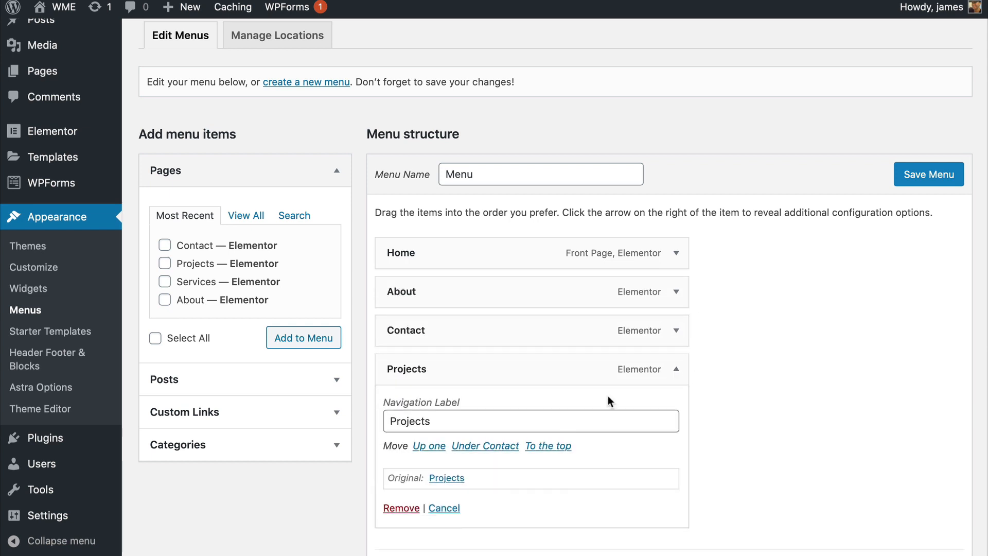
{"action": "left_click", "coordinate": [404, 508]}
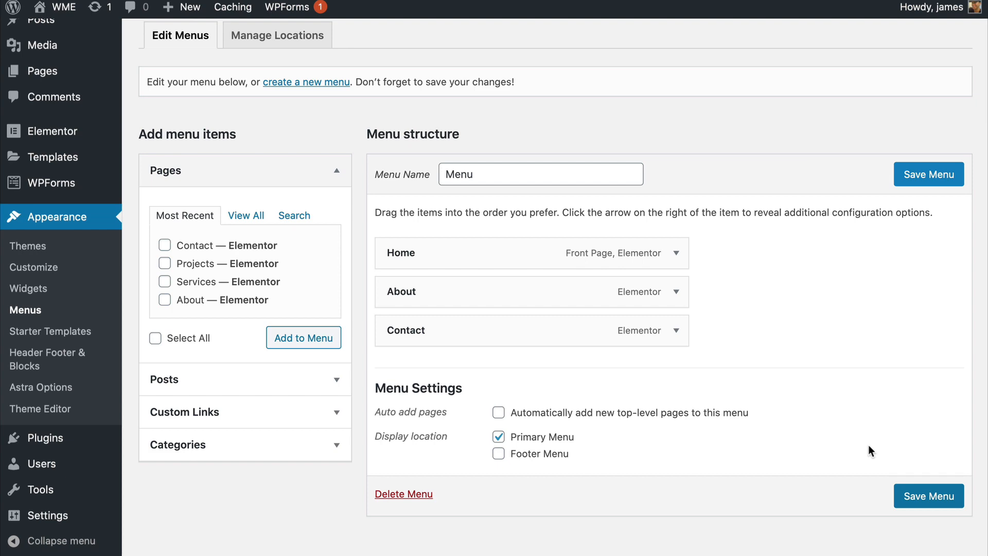
Open the About page in the Elementor editor from the list of all pages and look through its sections.
{"action": "scroll", "coordinate": [445, 309], "scroll_direction": "down", "scroll_amount": 10}
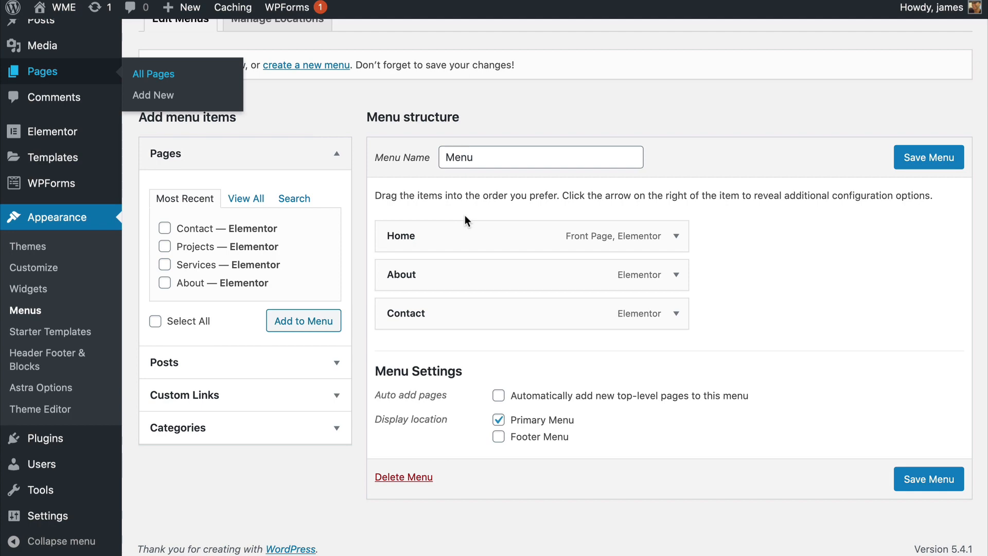
{"action": "scroll", "coordinate": [465, 215], "scroll_direction": "down", "scroll_amount": 3}
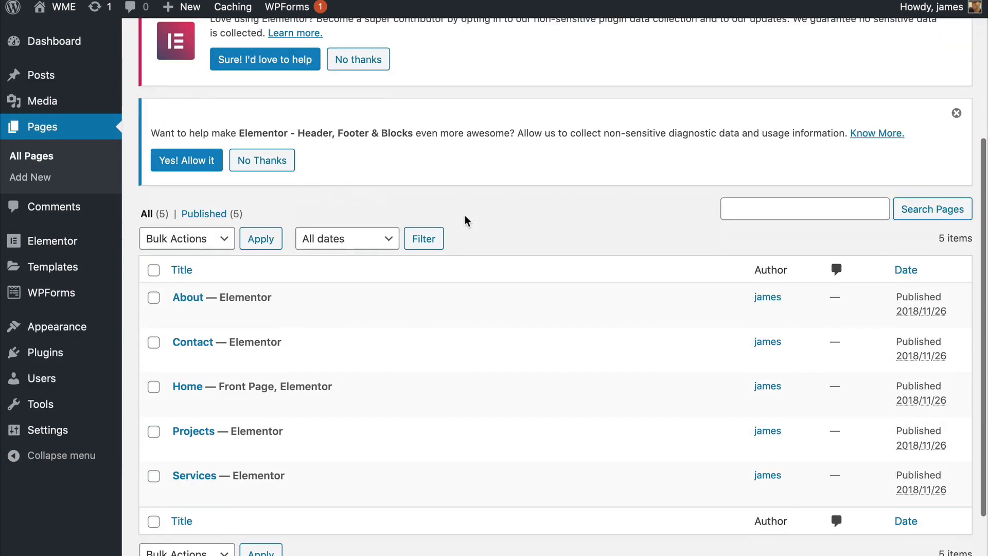
{"action": "scroll", "coordinate": [464, 215], "scroll_direction": "down", "scroll_amount": 2}
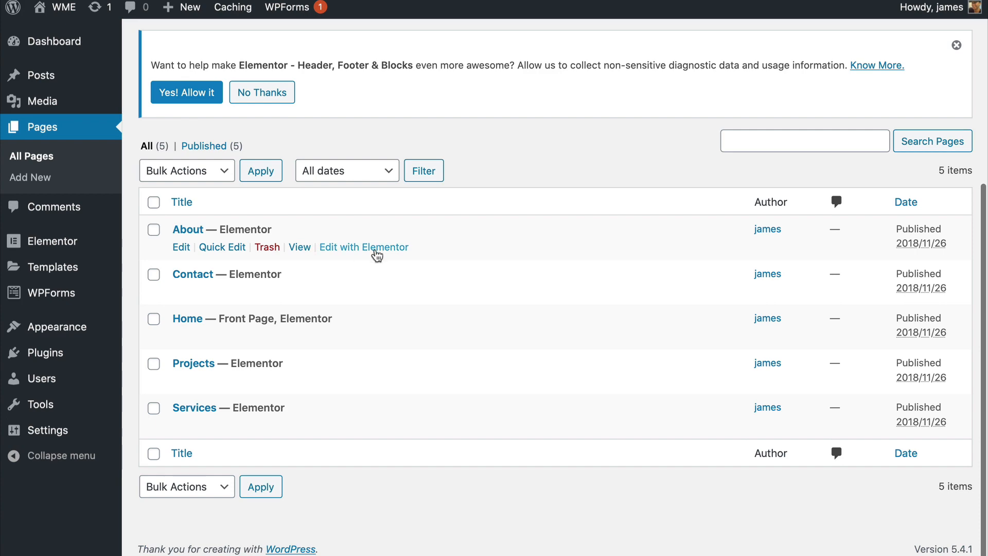
{"action": "left_click", "coordinate": [376, 248]}
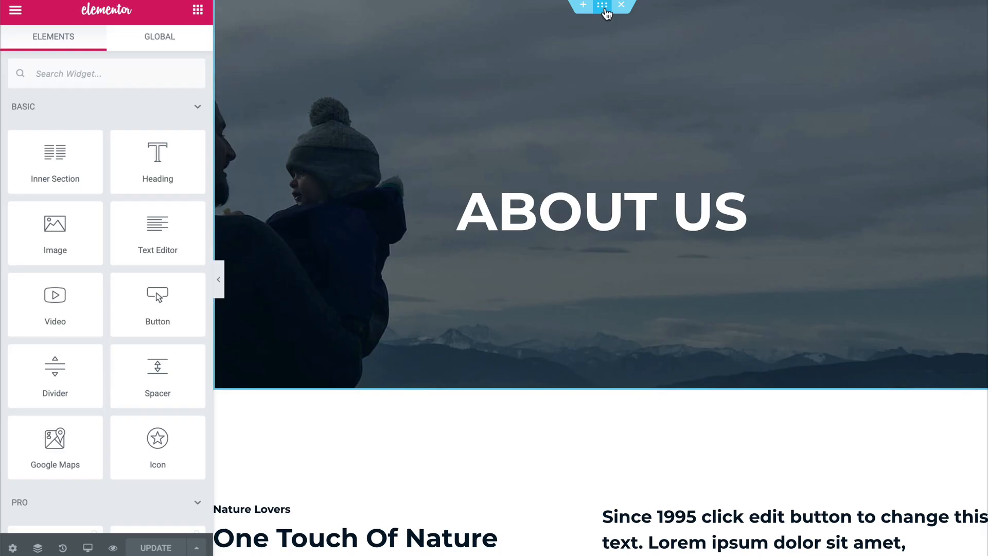
{"action": "scroll", "coordinate": [564, 103], "scroll_direction": "down", "scroll_amount": 6}
{"action": "scroll", "coordinate": [564, 103], "scroll_direction": "down", "scroll_amount": 5}
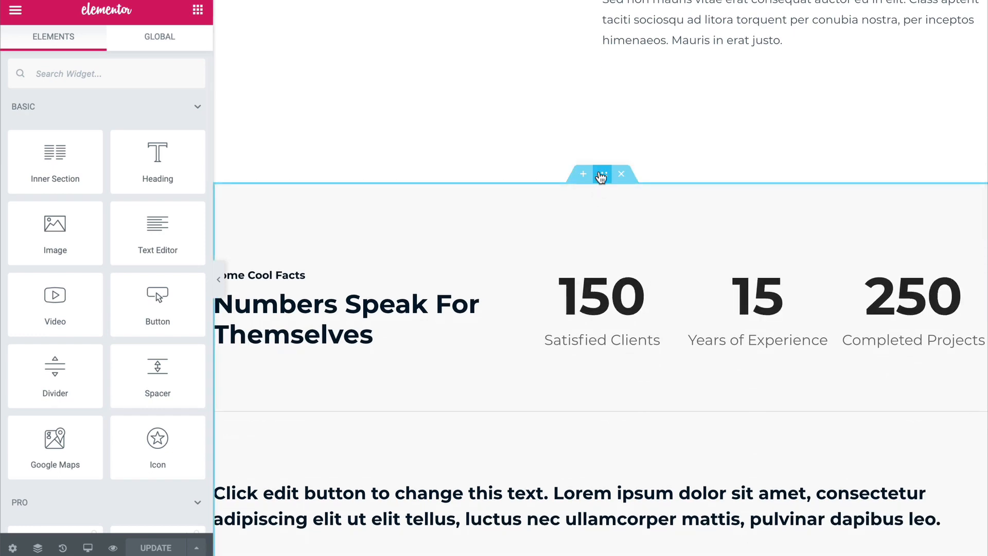
{"action": "scroll", "coordinate": [546, 125], "scroll_direction": "up", "scroll_amount": 10}
{"action": "scroll", "coordinate": [546, 126], "scroll_direction": "up", "scroll_amount": 1}
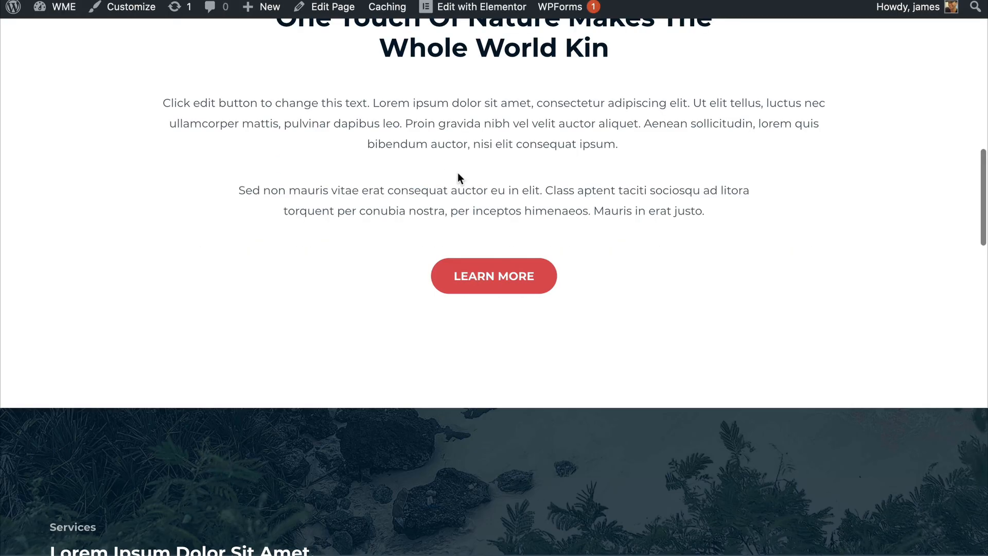
Review the live homepage's sections and return to its hero banner.
{"action": "scroll", "coordinate": [458, 178], "scroll_direction": "down", "scroll_amount": 10}
{"action": "scroll", "coordinate": [458, 179], "scroll_direction": "up", "scroll_amount": 8}
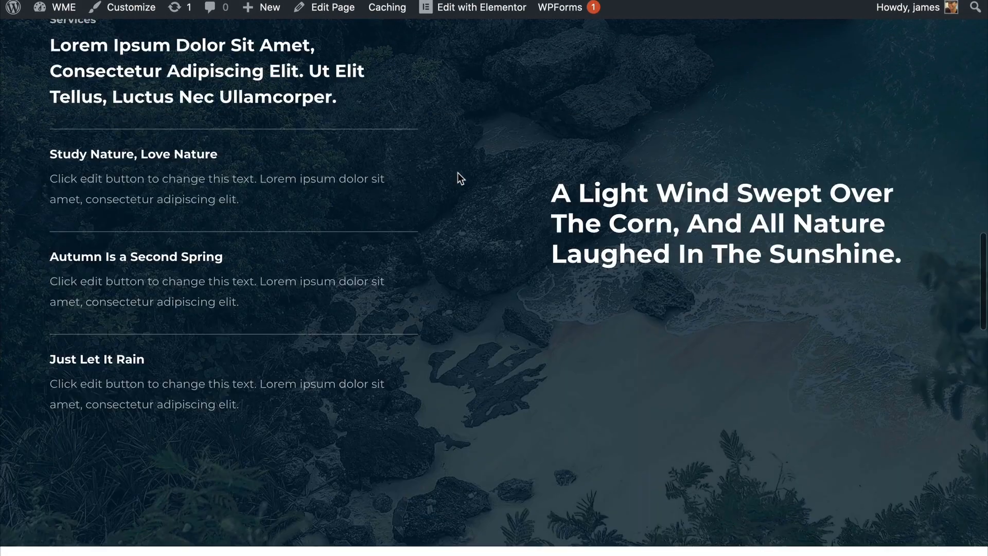
{"action": "scroll", "coordinate": [458, 175], "scroll_direction": "up", "scroll_amount": 15}
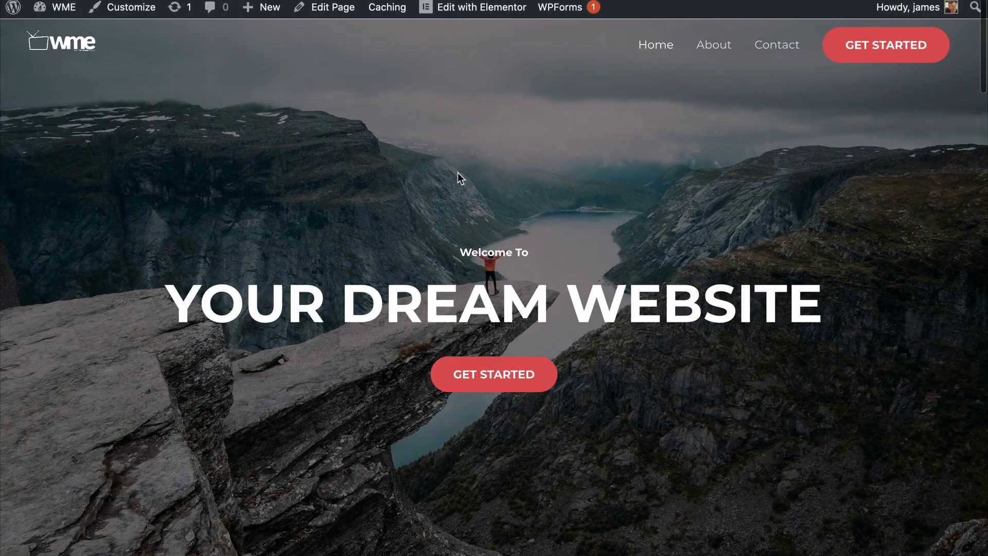